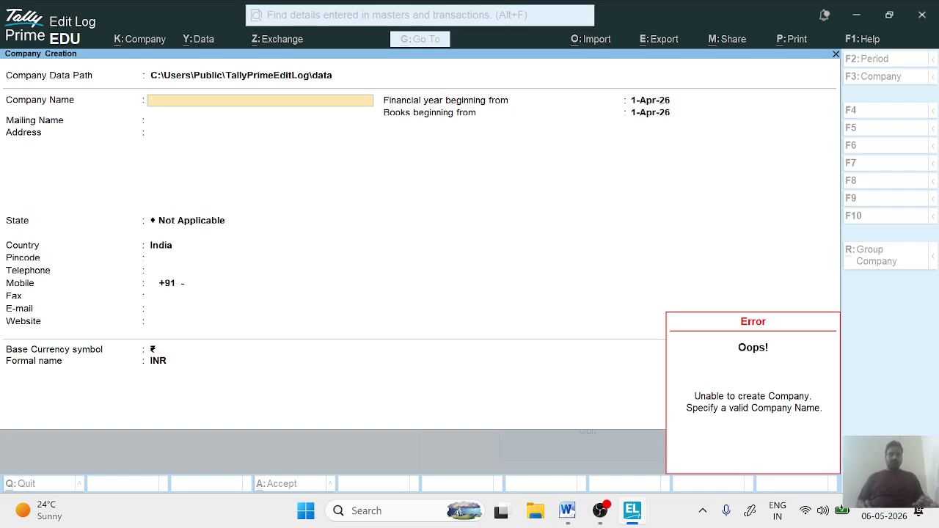
# - Enter JIIT Computer Institute Madhuban as the new company's name and keep the same text as its mailing name
pyautogui.press('Escape')
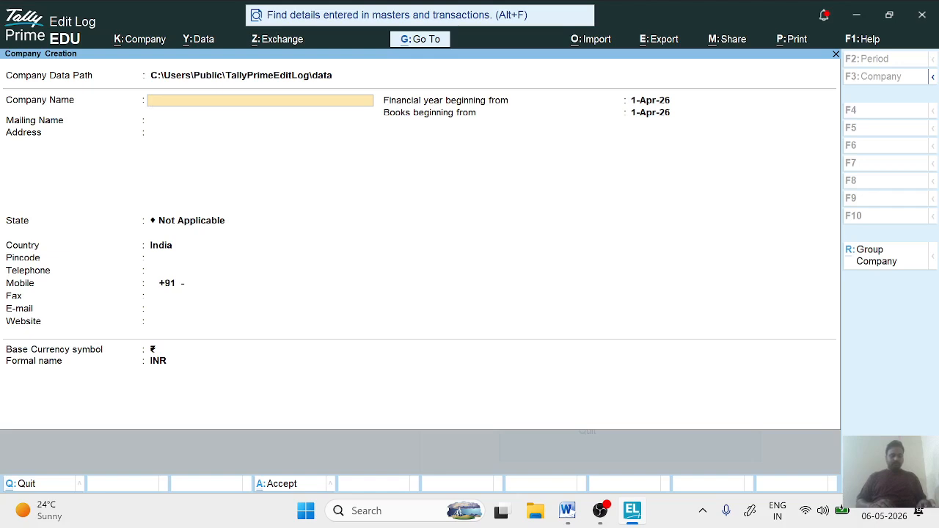
pyautogui.write('JIIT Com')
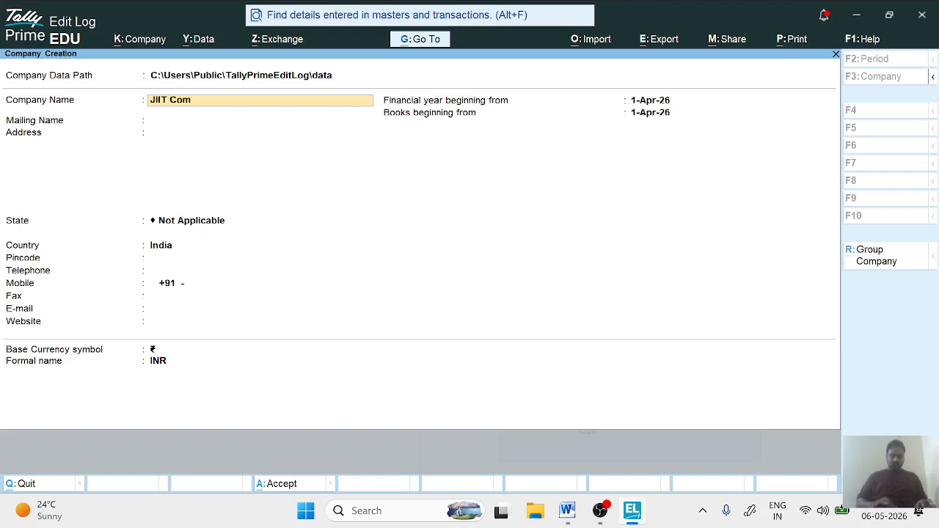
pyautogui.write('puter I')
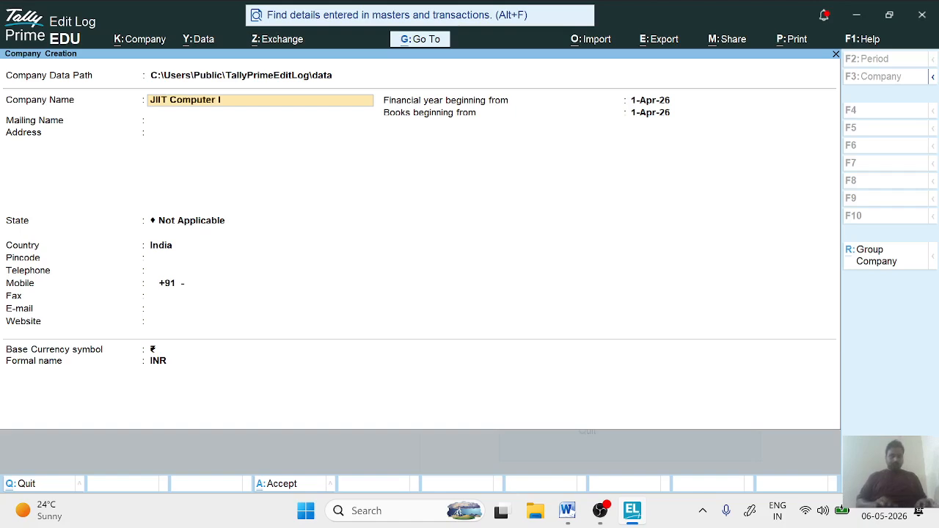
pyautogui.write('nstitute')
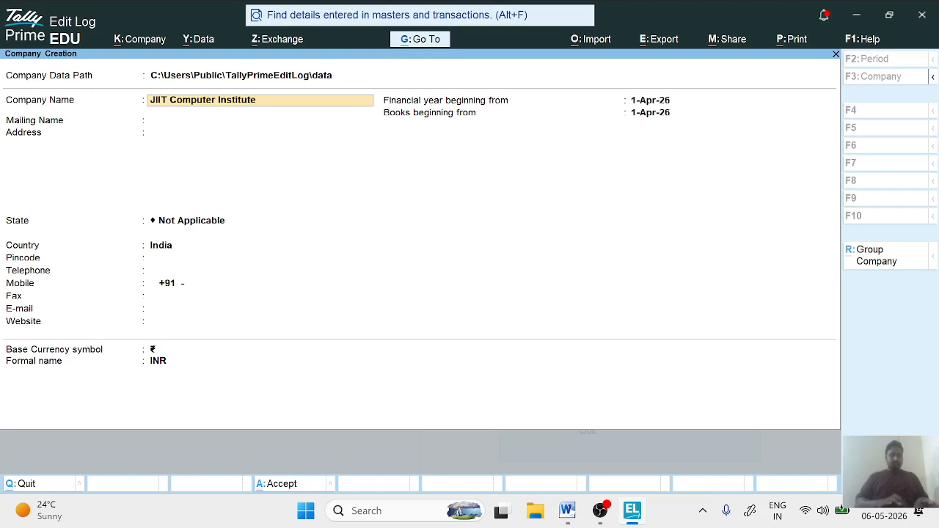
pyautogui.write(' Madhuban')
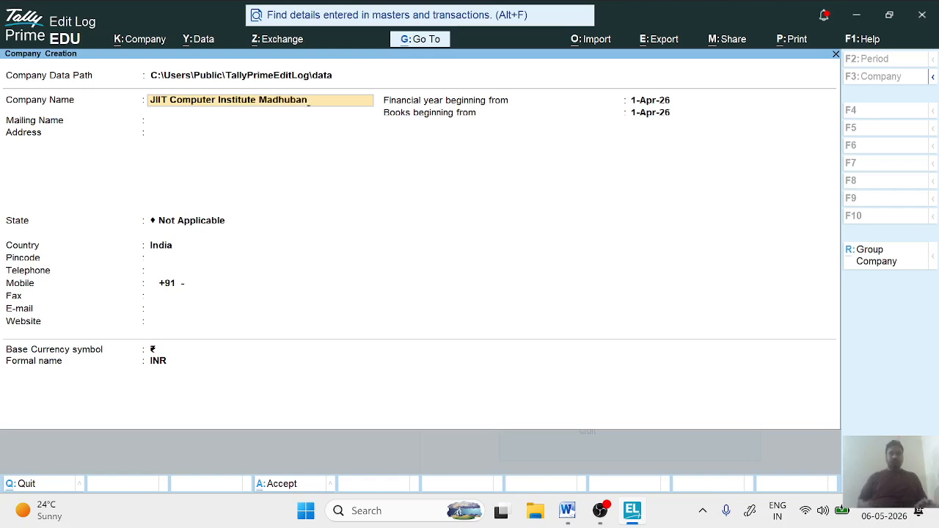
pyautogui.press('Return')
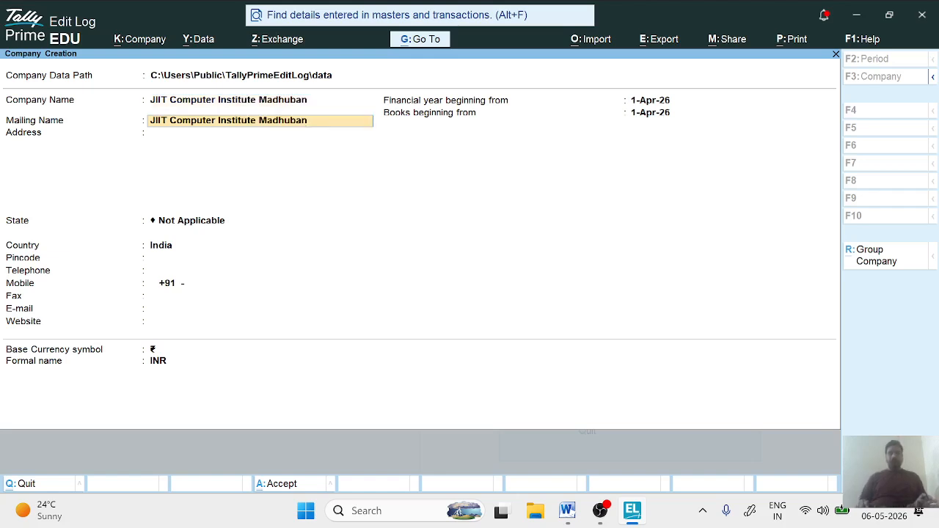
pyautogui.press('Return')
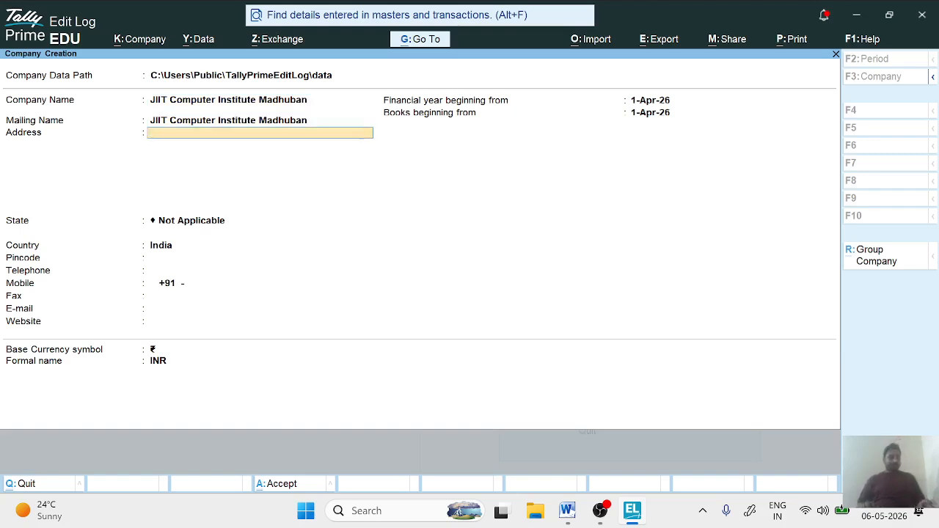
# - Enter the company's address and set its state to Uttar Pradesh
pyautogui.write('Maduban Mau')
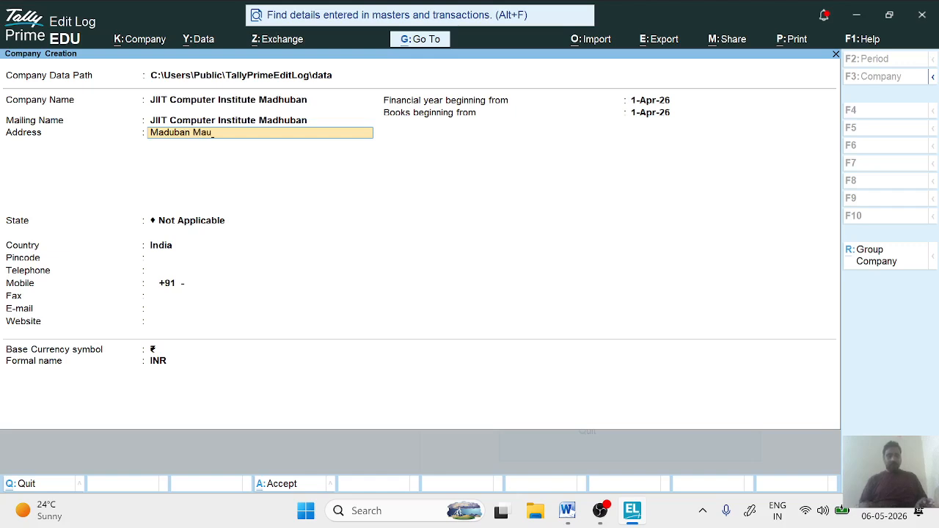
pyautogui.press('Return')
pyautogui.press('Return')
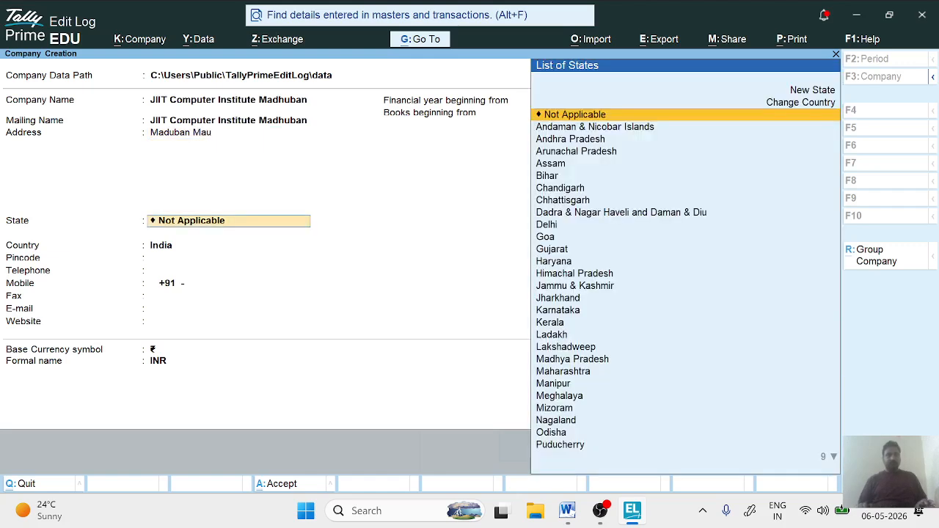
pyautogui.write('Ut')
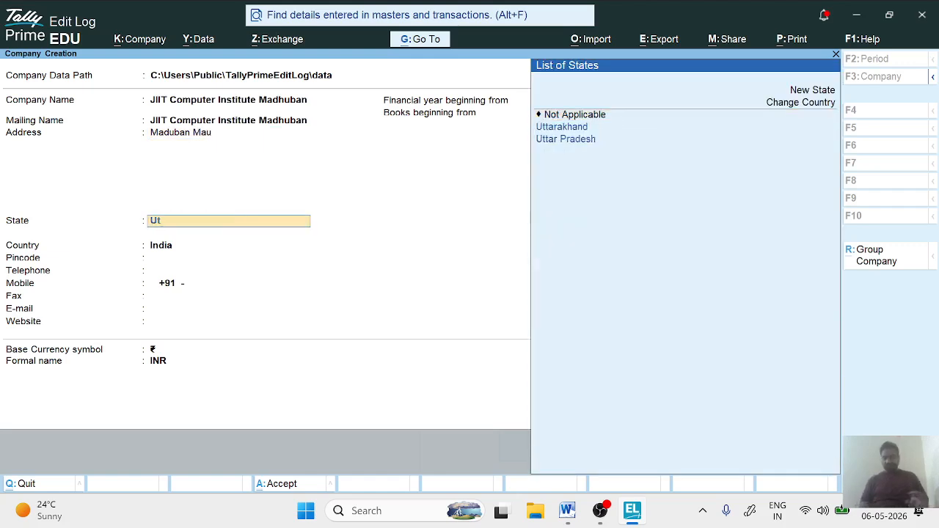
pyautogui.press('Down')
pyautogui.press('Down')
pyautogui.press('Return')
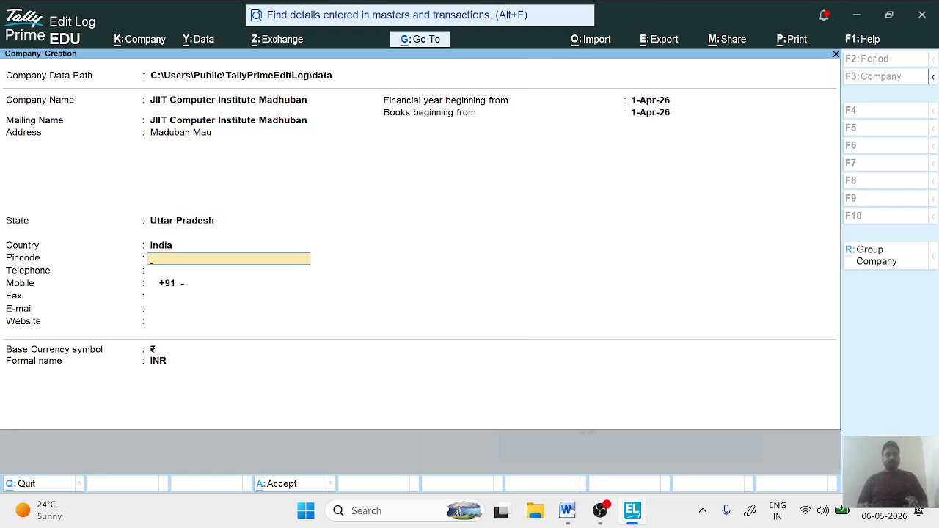
# - Fill in the company's postal pincode
pyautogui.write('216')
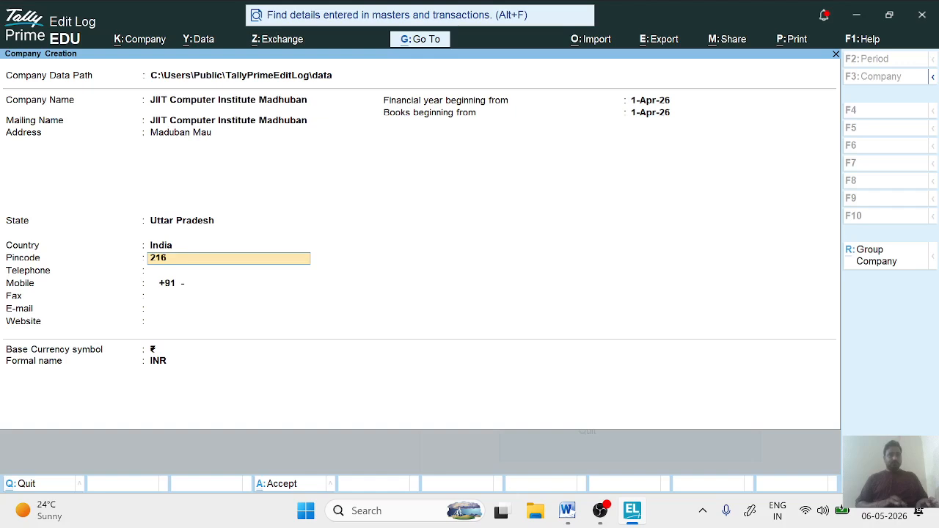
pyautogui.press('BackSpace')
pyautogui.press('BackSpace')
pyautogui.write('21603')
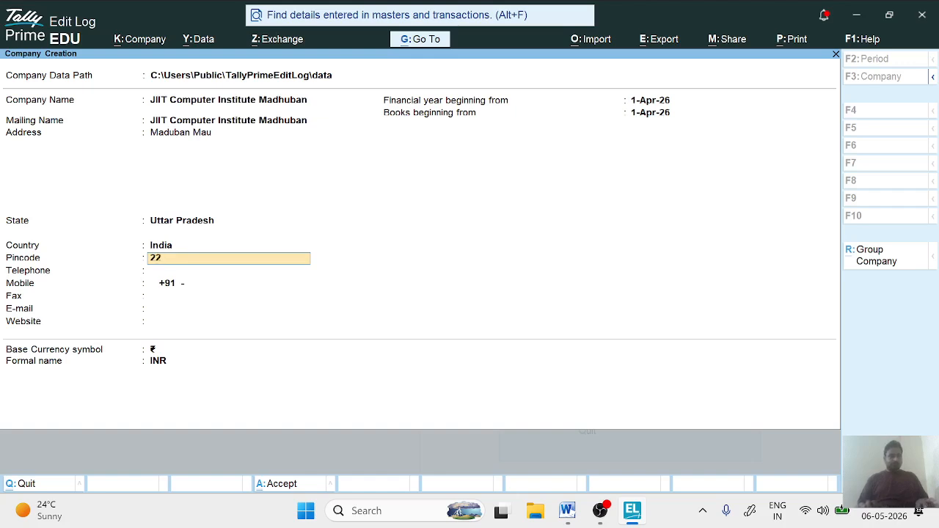
pyautogui.press('Return')
pyautogui.press('Return')
pyautogui.press('Return')
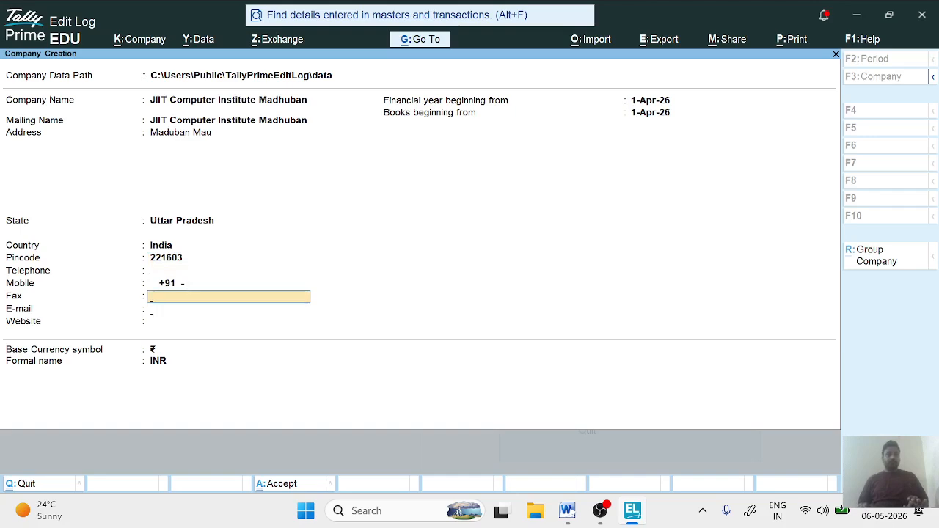
# - Leave the telephone, mobile, fax, e-mail and website blank, keep ₹ and INR as currency, and save the new company
pyautogui.press('Return')
pyautogui.press('Return')
pyautogui.press('Return')
pyautogui.press('Return')
pyautogui.press('Return')
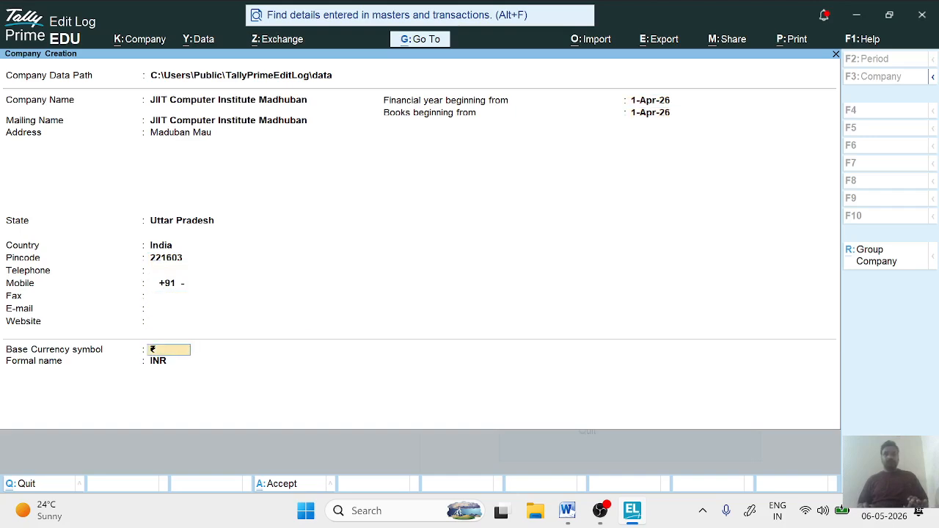
pyautogui.press('Return')
pyautogui.press('Return')
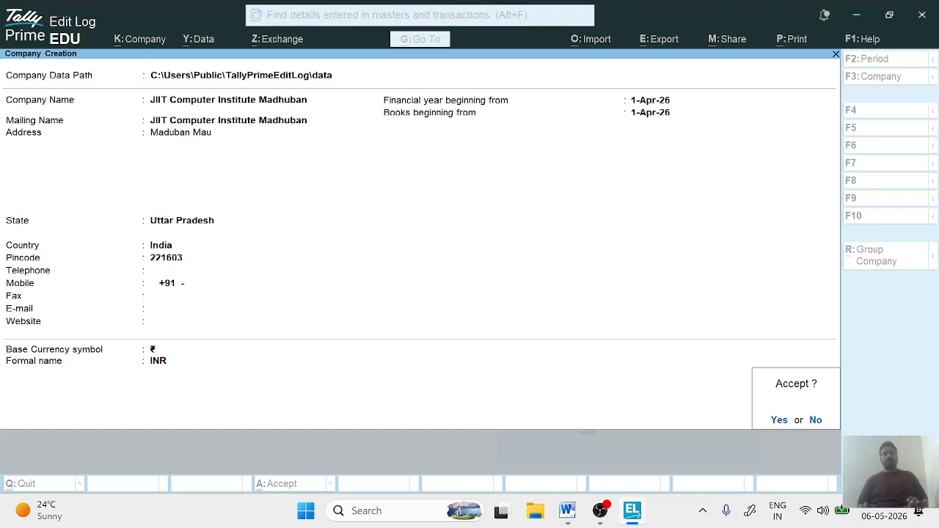
pyautogui.press('y')
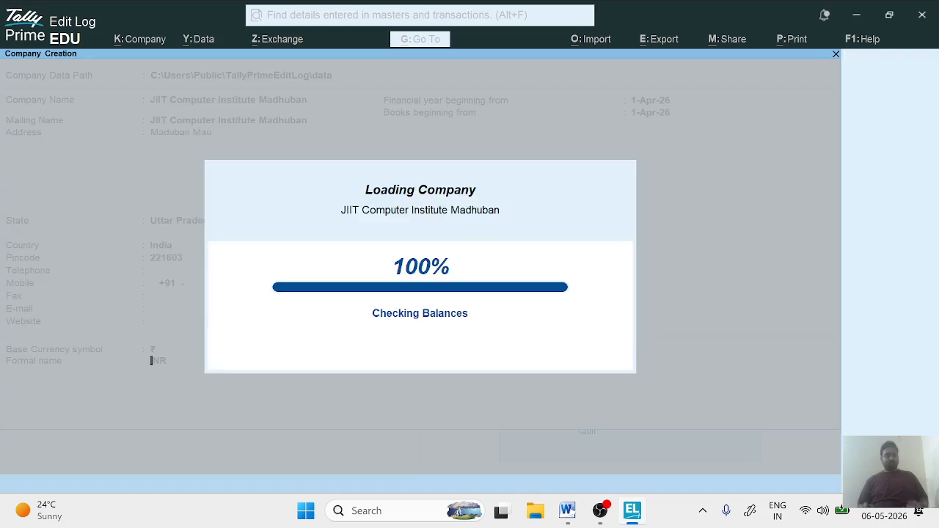
# - Keep the company features as set and open the GST details, keeping state Uttar Pradesh, registration type Regular and Assessee of Other Territory No
pyautogui.press('Down')
pyautogui.press('Down')
pyautogui.press('Down')
pyautogui.press('Down')
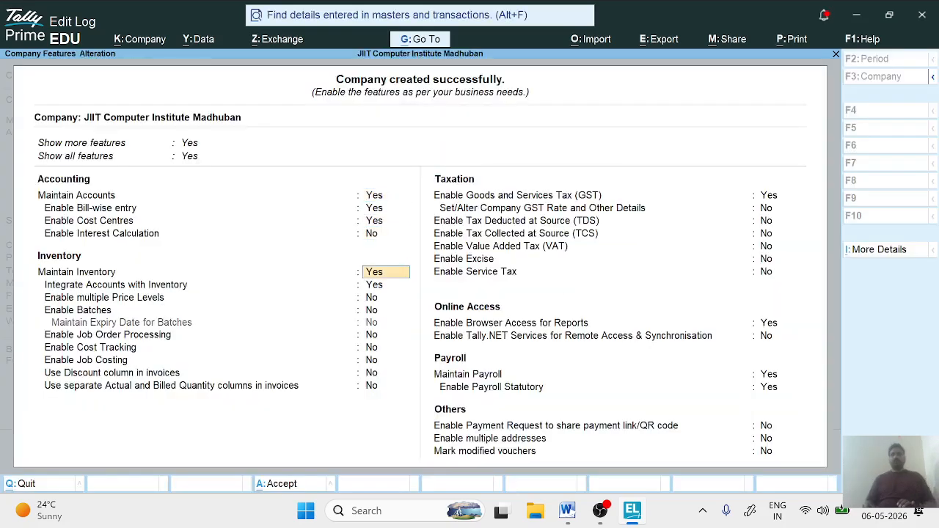
pyautogui.press('Down')
pyautogui.press('Down')
pyautogui.press('Down')
pyautogui.press('Down')
pyautogui.press('Down')
pyautogui.press('Down')
pyautogui.press('Down')
pyautogui.press('Down')
pyautogui.press('Down')
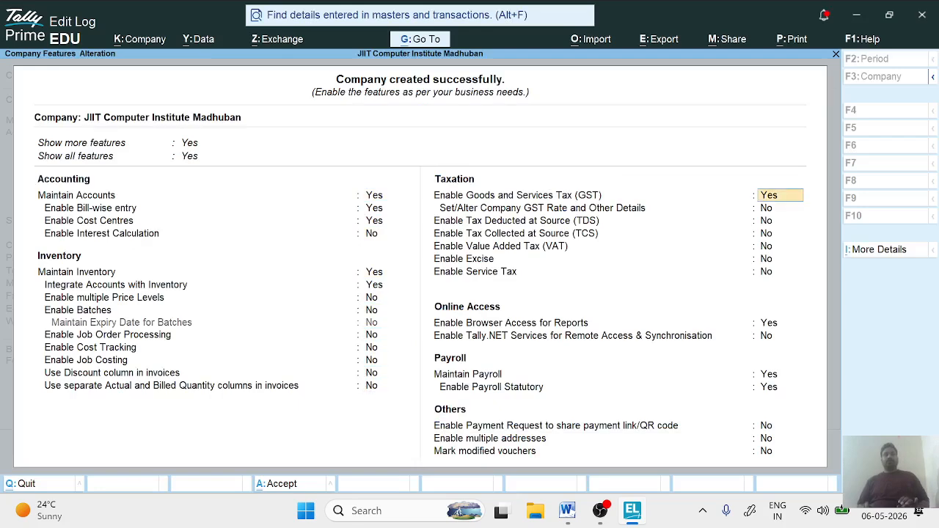
pyautogui.press('Return')
pyautogui.press('Return')
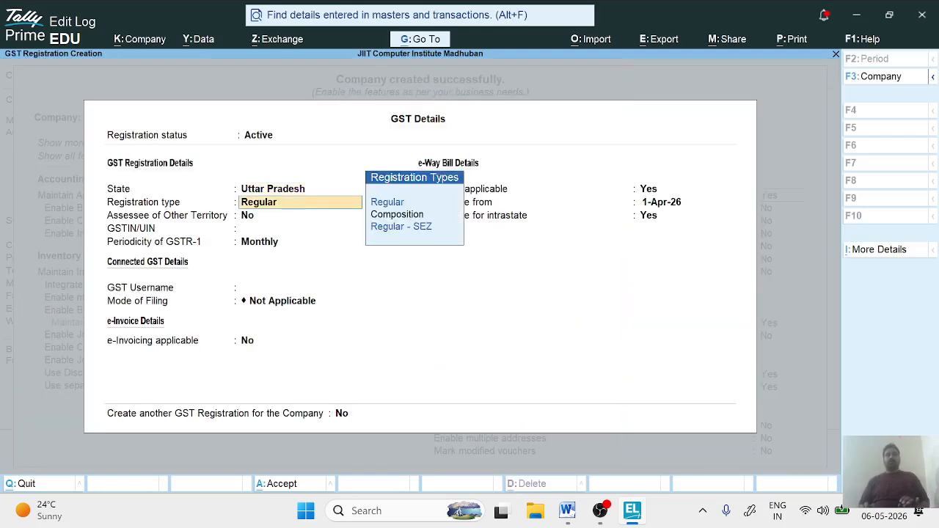
pyautogui.press('Return')
pyautogui.press('Return')
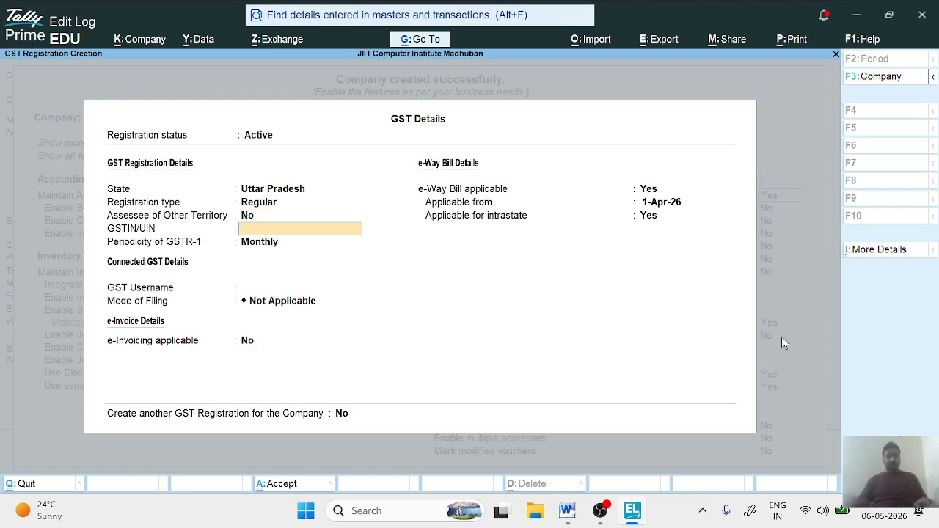
# - Switch to Google Chrome, look through the results for "gstin number for practice in up", and return to TallyPrime
pyautogui.click(353, 518)
pyautogui.write('ch')
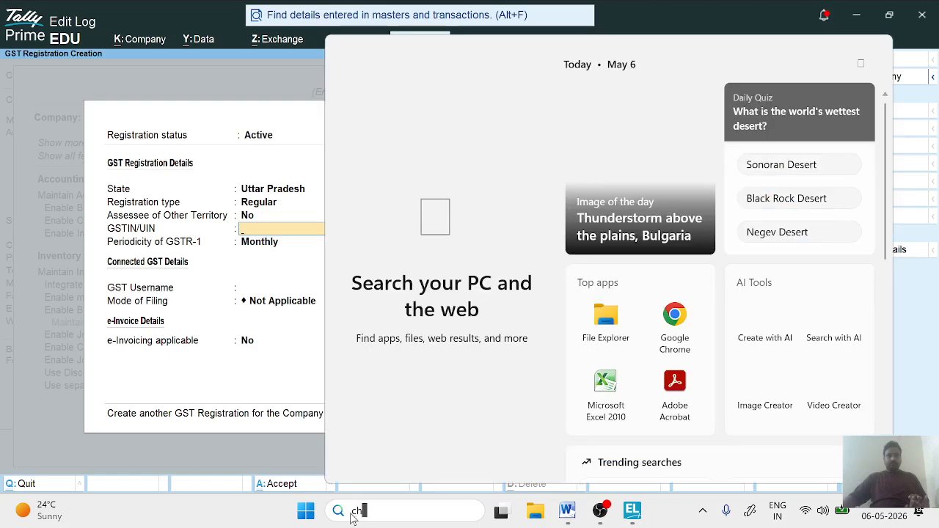
pyautogui.write('r')
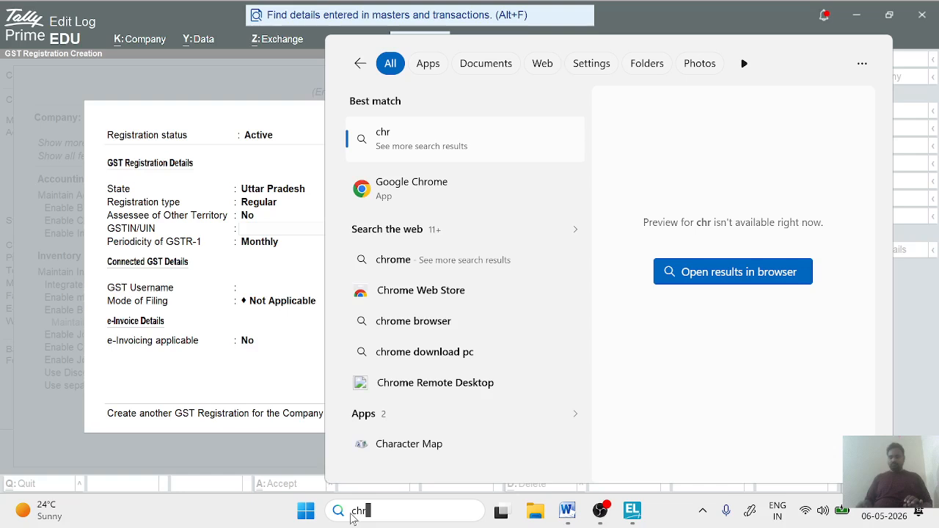
pyautogui.click(408, 188)
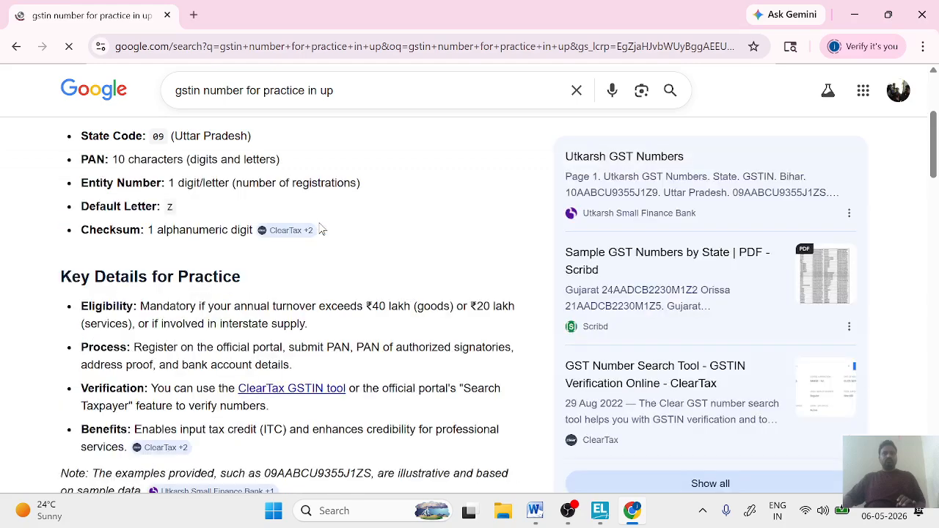
pyautogui.scroll(-2, 321, 230)
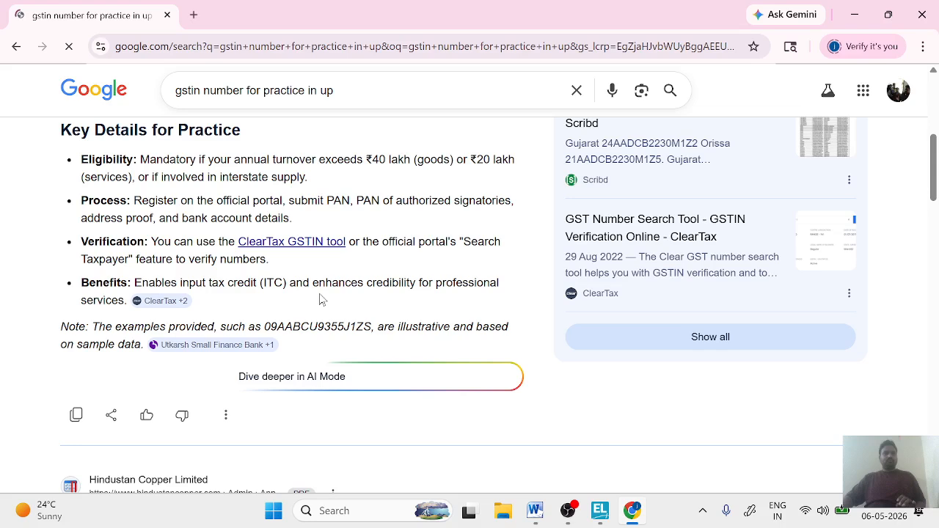
pyautogui.hotkey('alt', 'Tab')
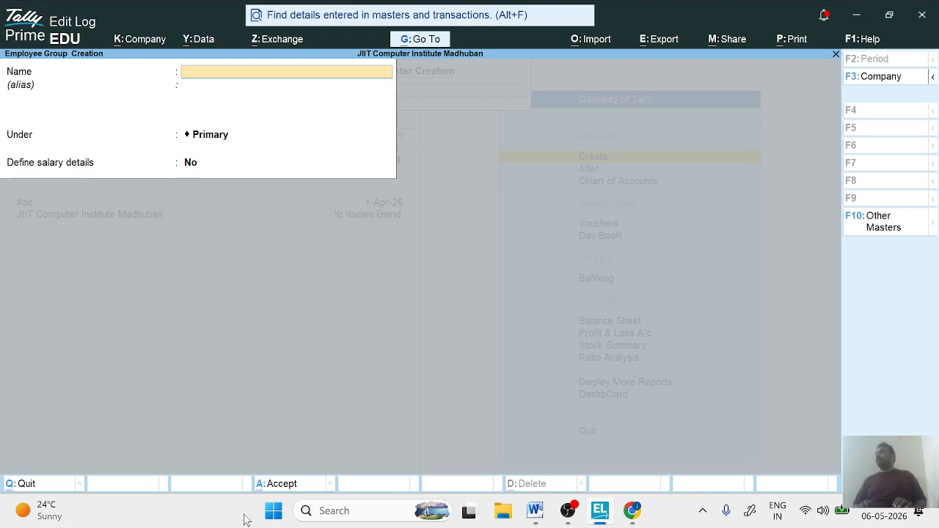
# - Create an employee group named Sales Department under Primary, with Define salary details set to No
pyautogui.write('Sale')
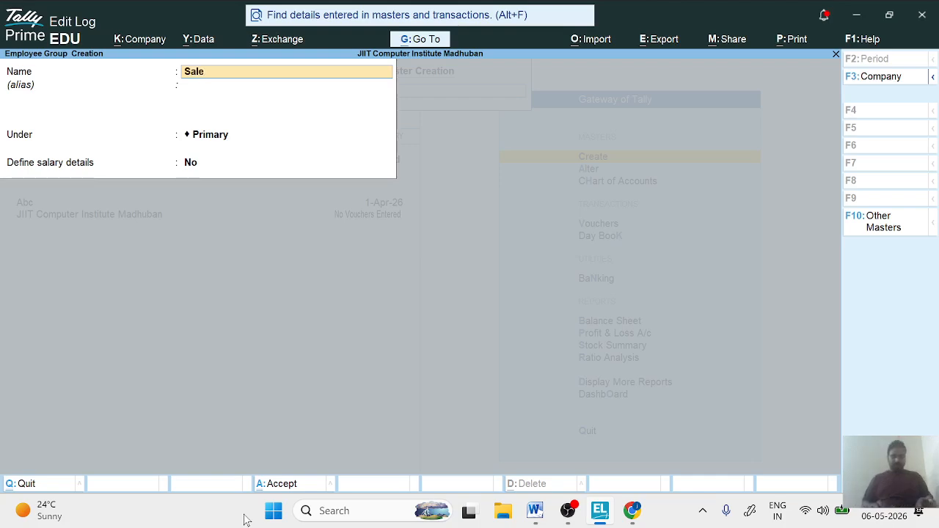
pyautogui.write('s Depatmemnt')
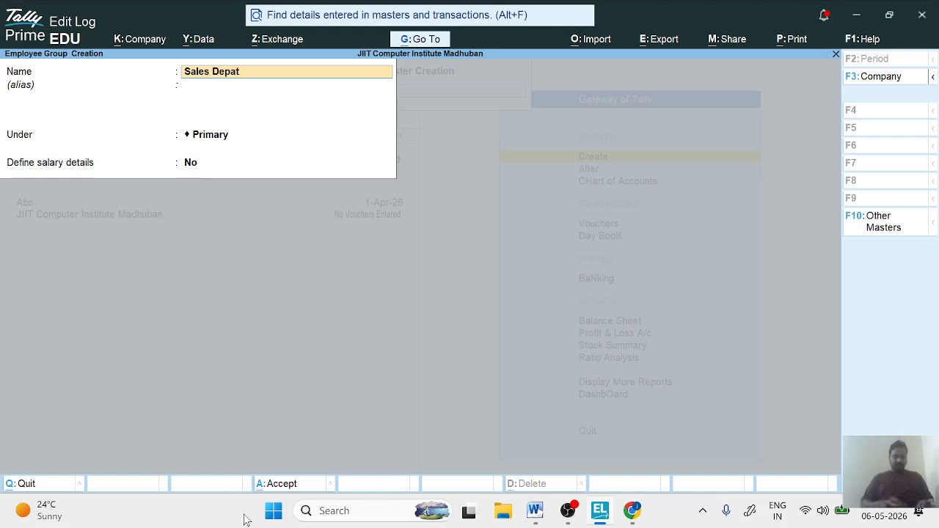
pyautogui.press('BackSpace')
pyautogui.press('BackSpace')
pyautogui.press('BackSpace')
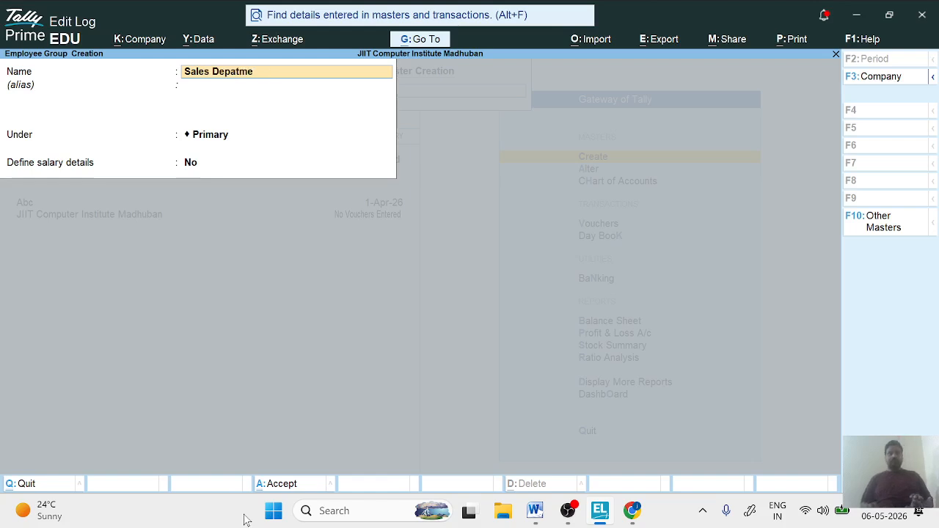
pyautogui.press('BackSpace')
pyautogui.press('BackSpace')
pyautogui.press('BackSpace')
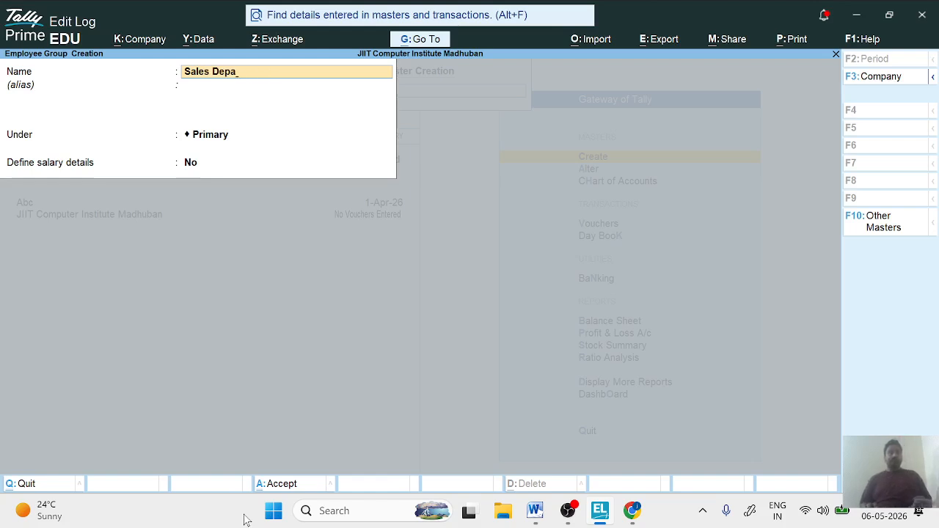
pyautogui.write('rtment')
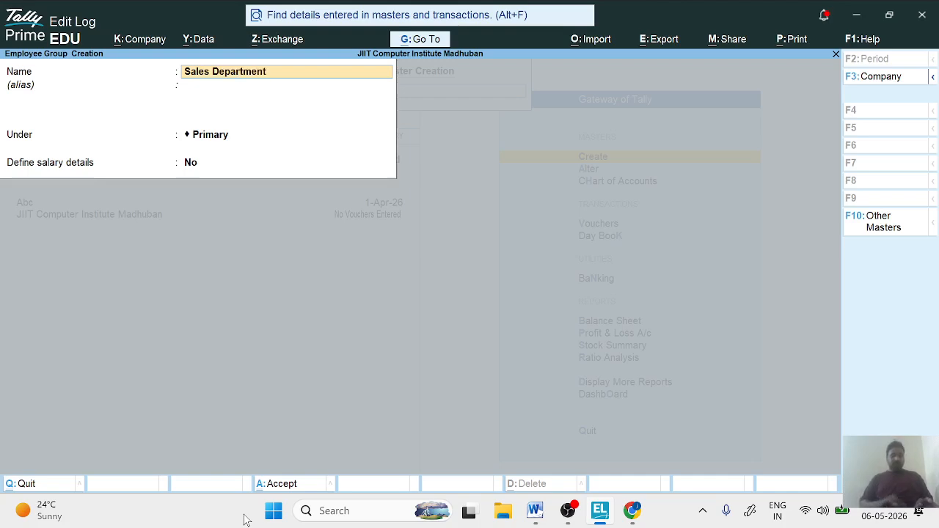
pyautogui.press('Return')
pyautogui.press('Return')
pyautogui.press('Return')
pyautogui.press('Return')
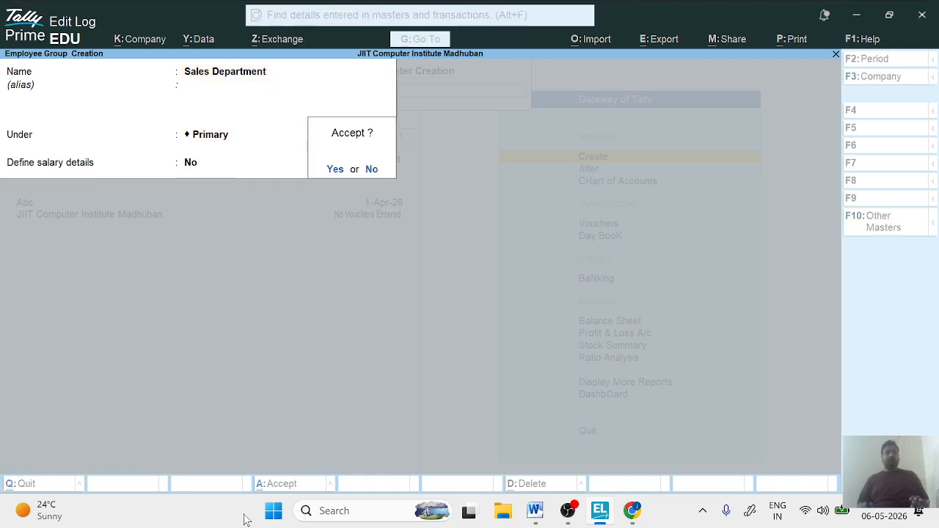
pyautogui.press('Return')
# - Create an employee group named Marketing Department under Primary, without an alias and with Define salary details set to No
pyautogui.write('Mar')
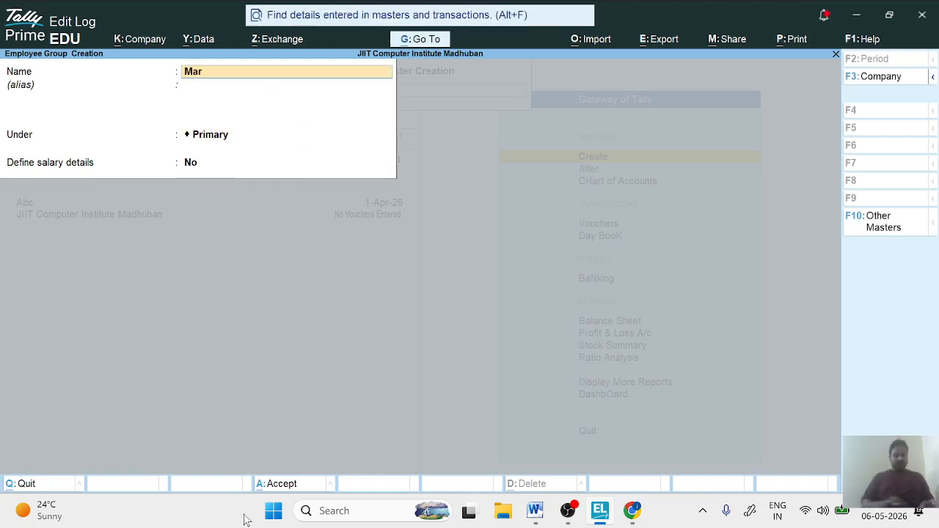
pyautogui.write('keting')
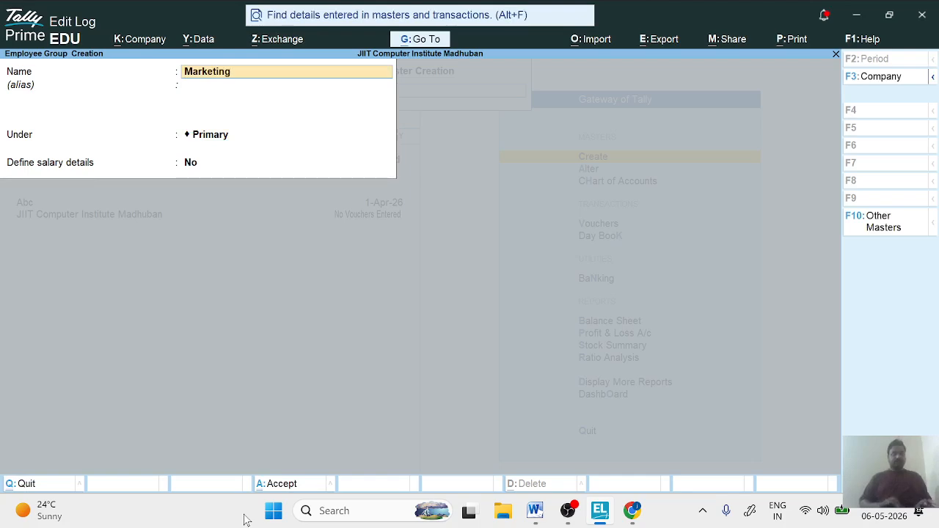
pyautogui.write(' Depa')
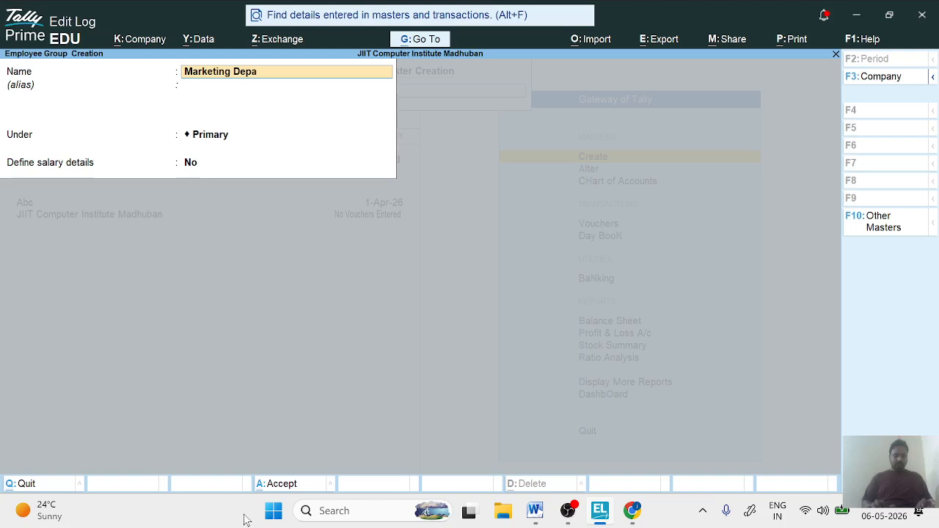
pyautogui.write('tment')
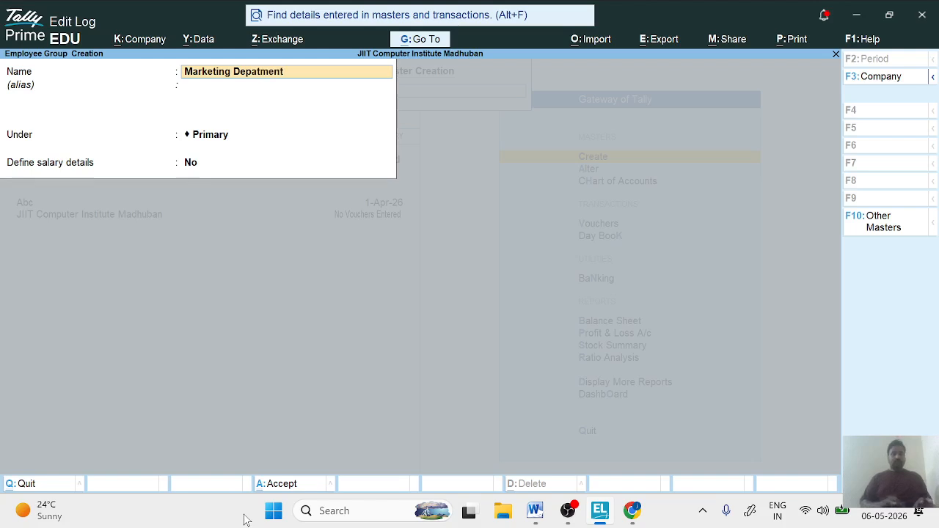
pyautogui.press('BackSpace')
pyautogui.press('BackSpace')
pyautogui.press('BackSpace')
pyautogui.press('BackSpace')
pyautogui.press('BackSpace')
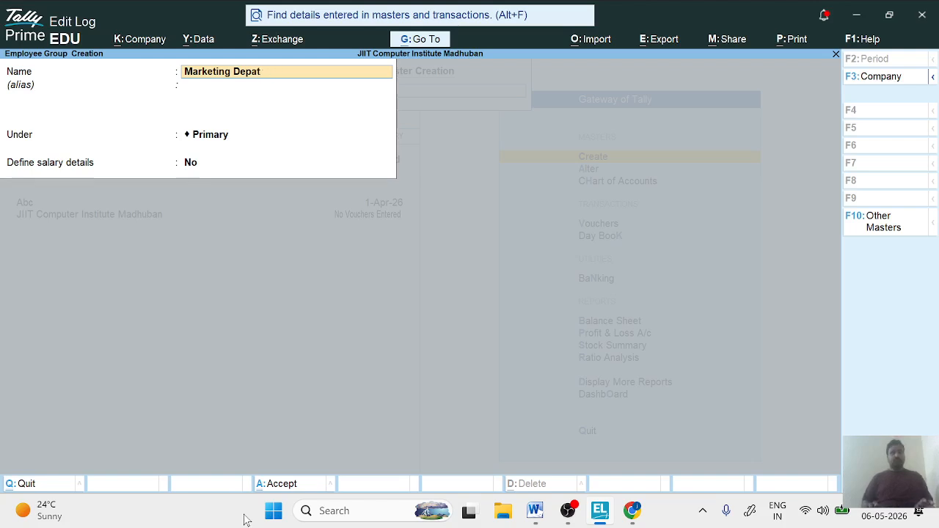
pyautogui.write('rtment')
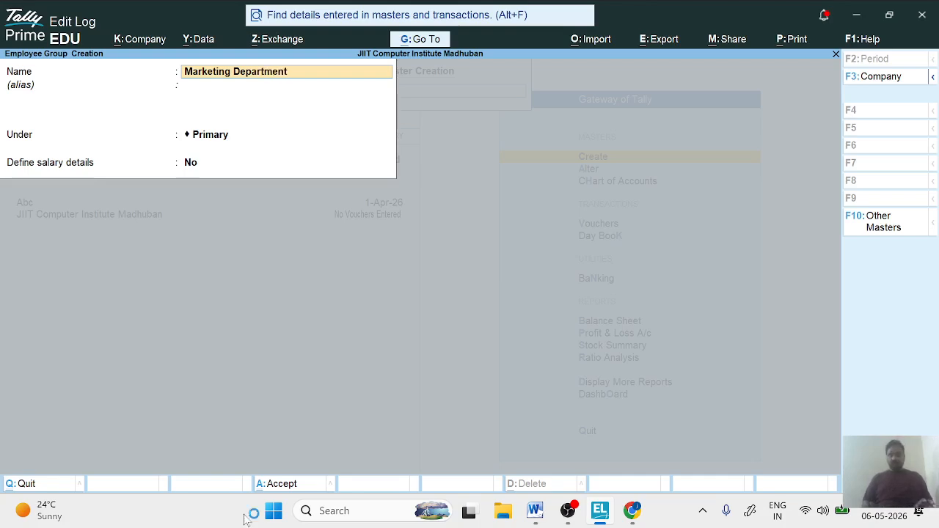
pyautogui.press('Return')
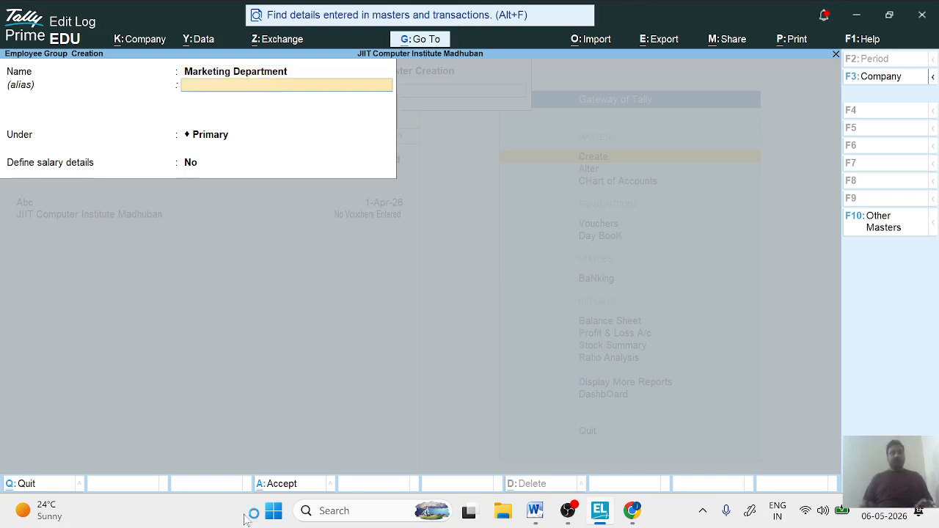
pyautogui.press('Return')
pyautogui.press('Return')
pyautogui.press('Return')
pyautogui.press('Return')
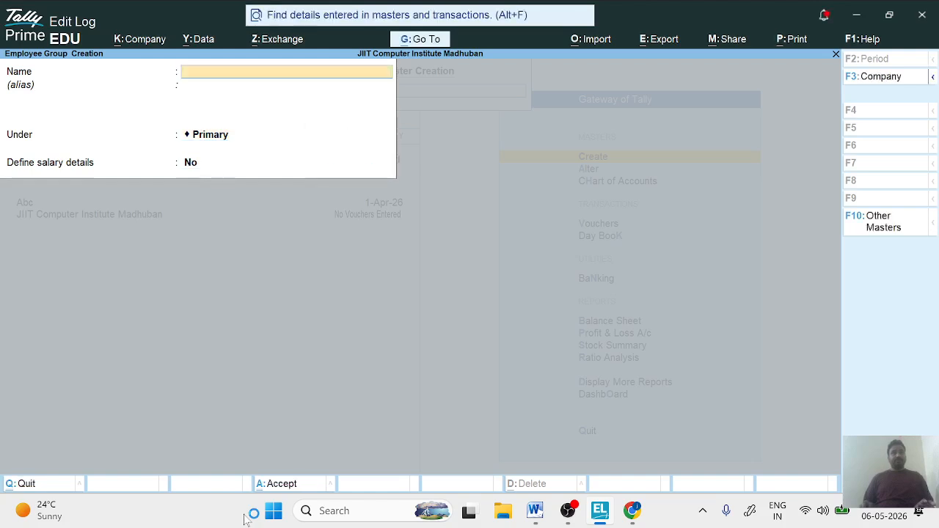
# - Create an employee group named HR Department under Primary with Define salary details set to No, and leave employee group creation
pyautogui.write('HR')
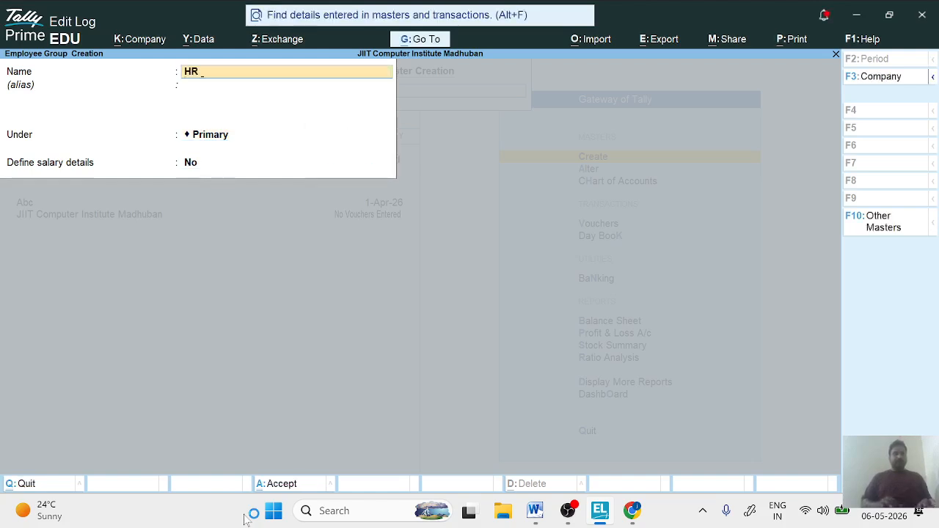
pyautogui.write(' De')
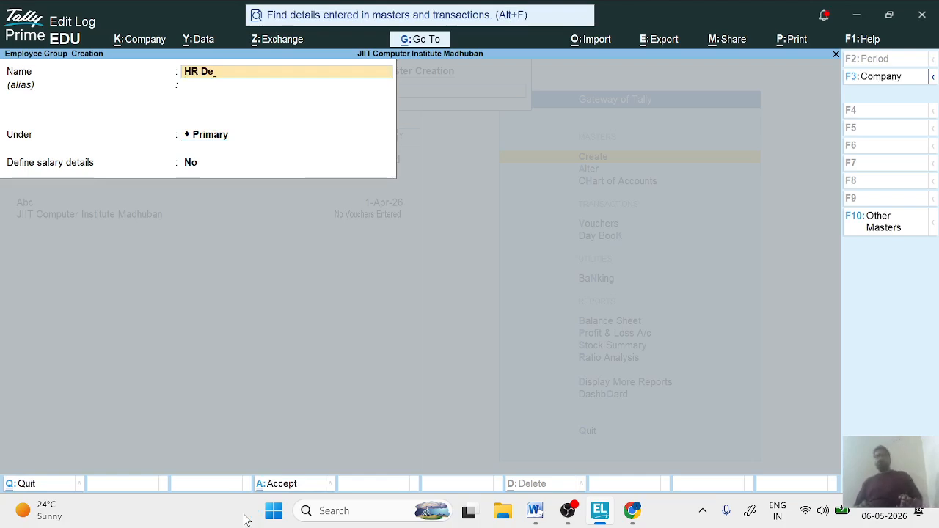
pyautogui.write('par')
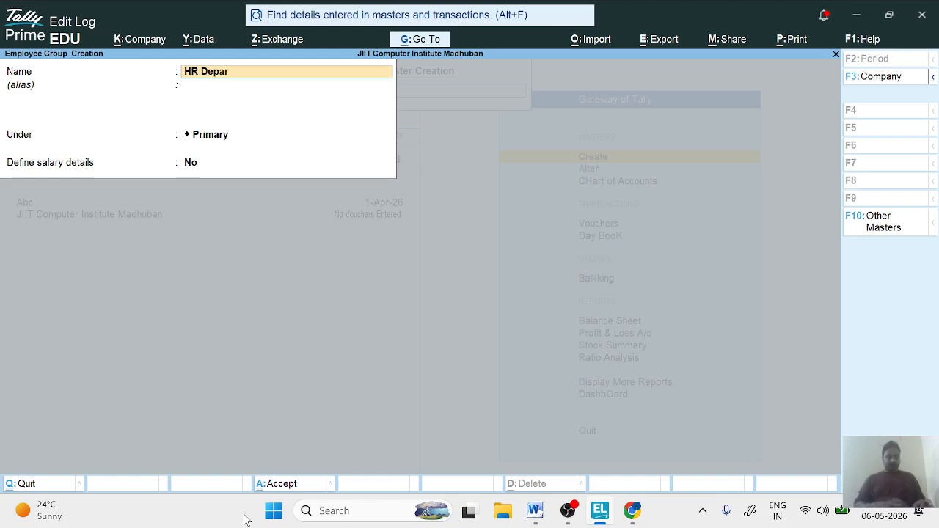
pyautogui.write('tment')
pyautogui.press('Return')
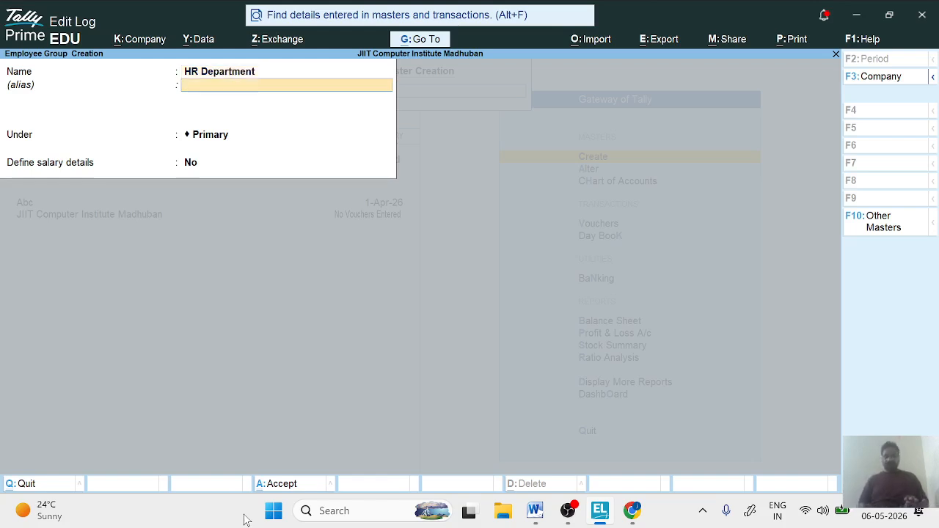
pyautogui.press('Return')
pyautogui.press('Return')
pyautogui.press('Return')
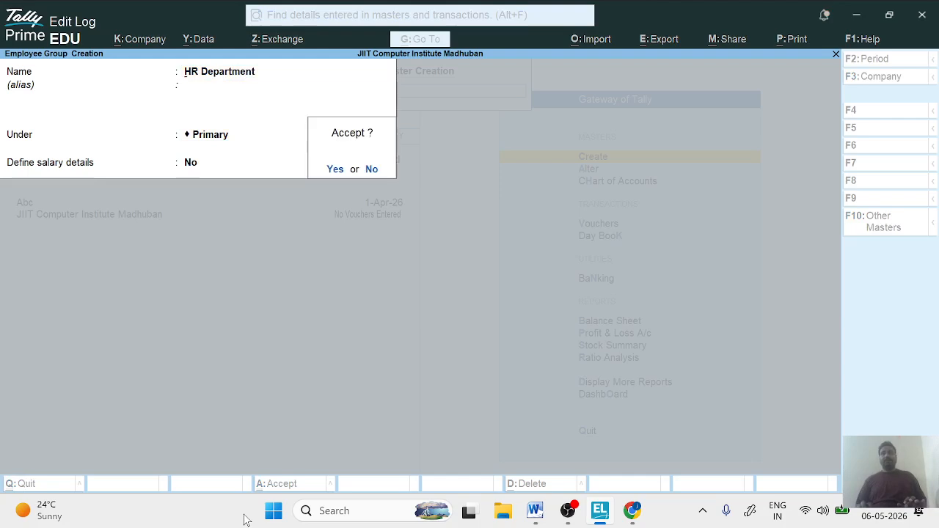
pyautogui.press('Return')
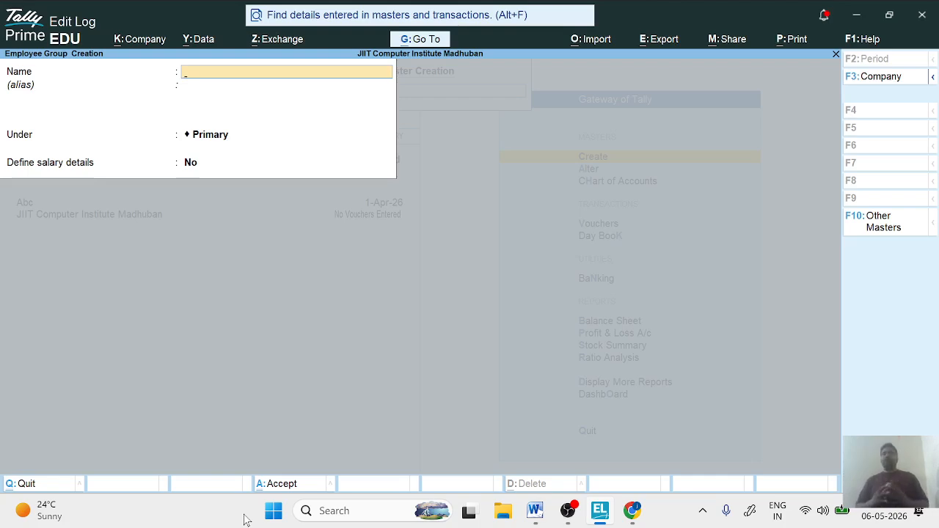
pyautogui.press('Escape')
pyautogui.press('y')
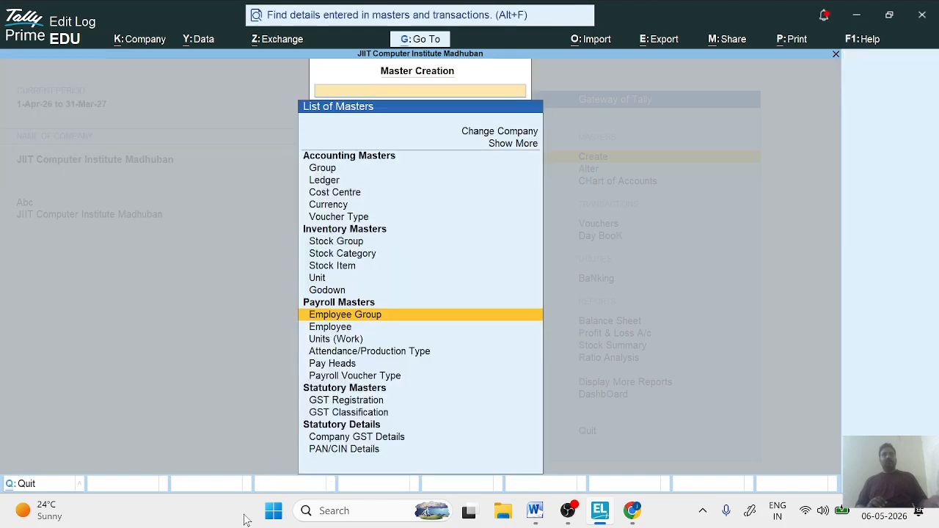
# - Create a simple payroll work unit with symbol Day, no formal name, UQC Not Applicable and 0 decimal places
pyautogui.press('Down')
pyautogui.press('Down')
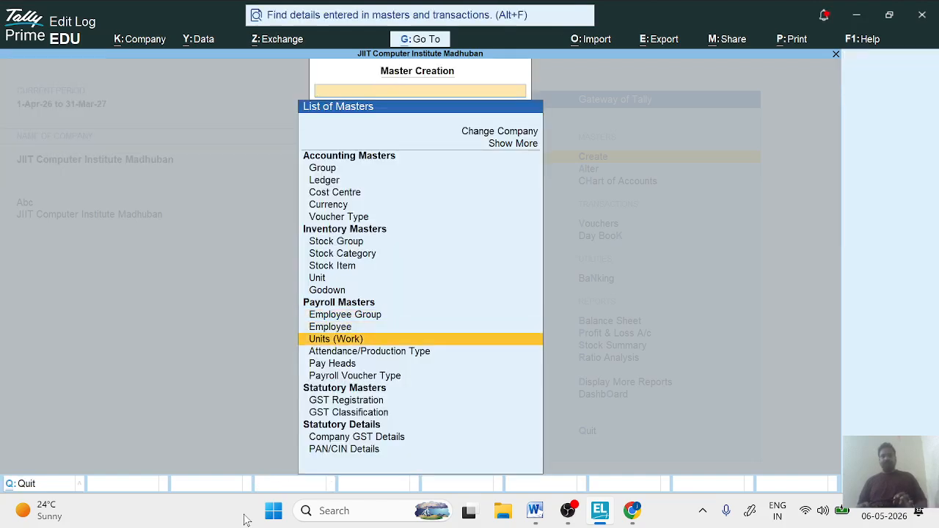
pyautogui.press('Return')
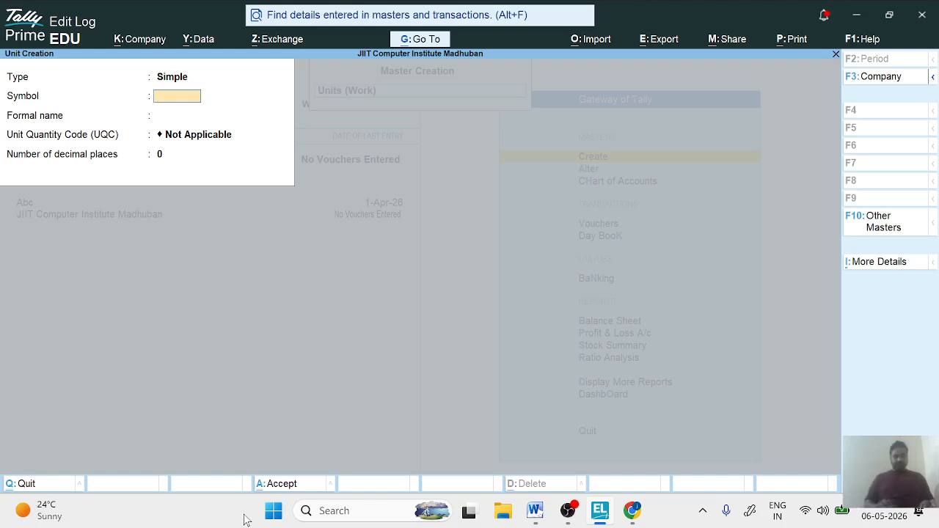
pyautogui.write('Days')
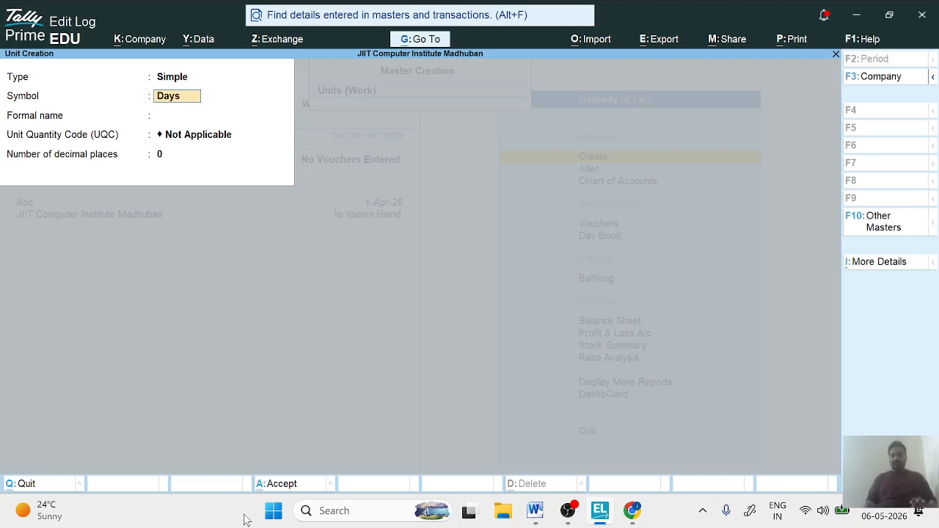
pyautogui.press('BackSpace')
pyautogui.press('Return')
pyautogui.press('Return')
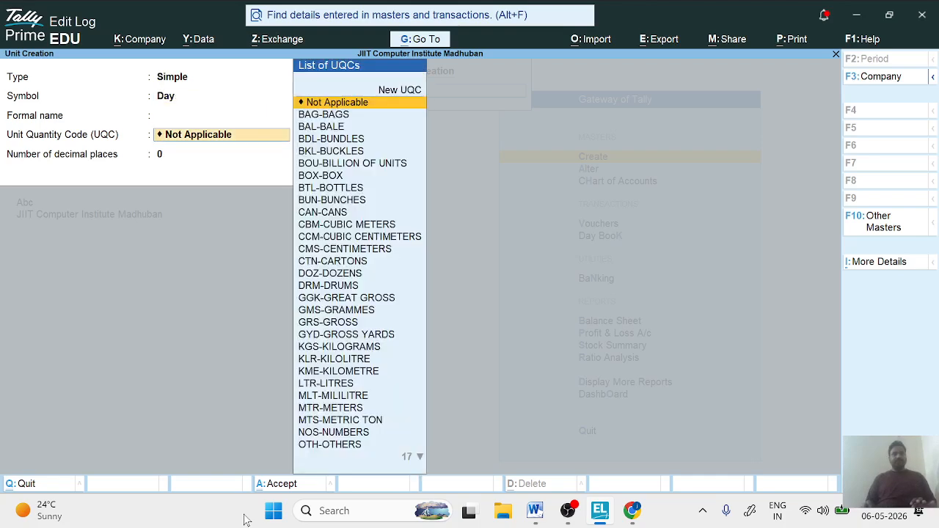
pyautogui.press('Return')
pyautogui.press('Return')
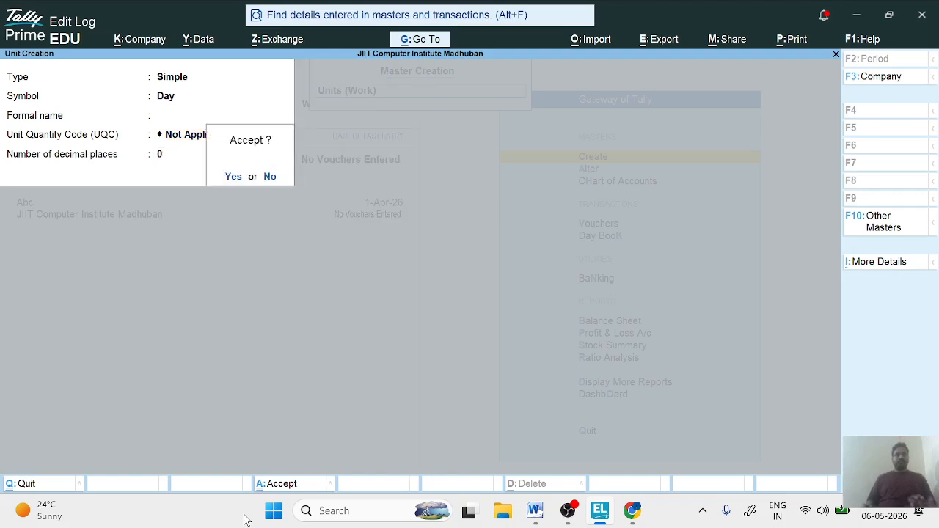
pyautogui.press('Return')
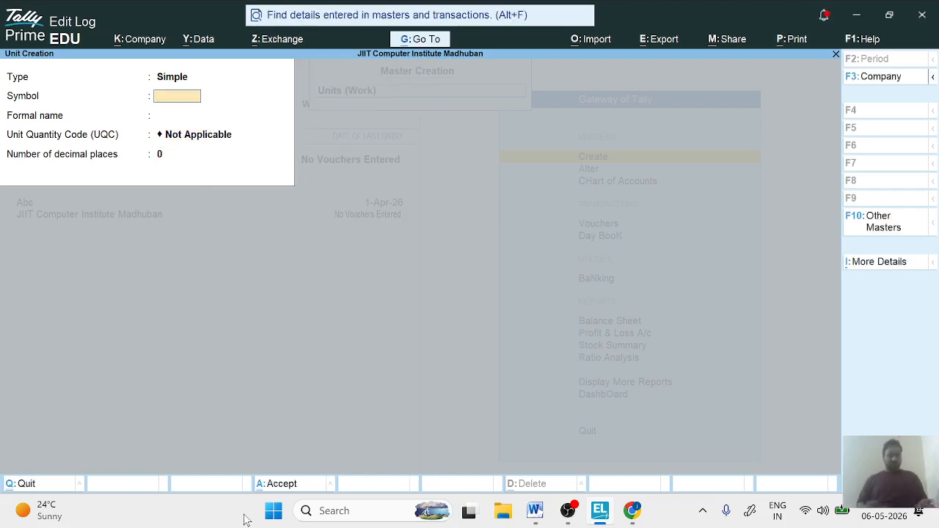
# - Create a simple work unit with symbol Hour, no formal name, UQC Not Applicable and 0 decimal places
pyautogui.write('Hour')
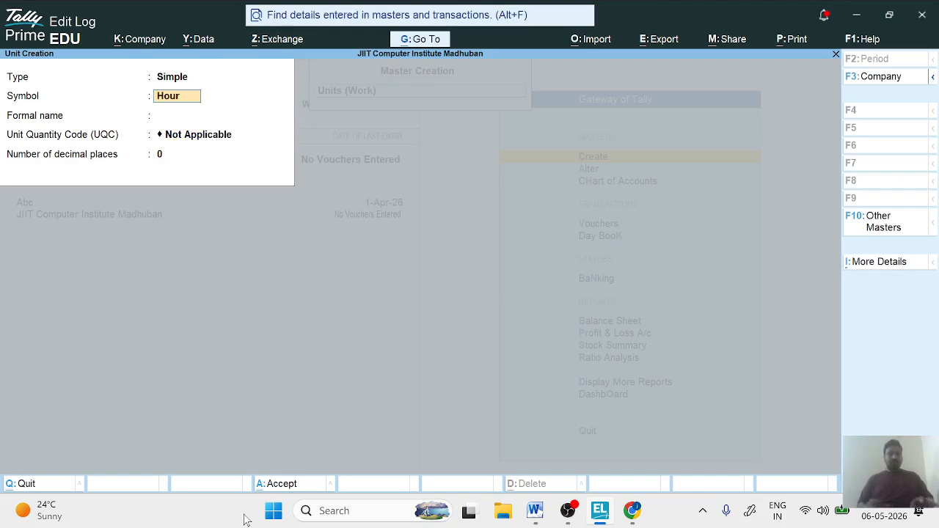
pyautogui.press('Return')
pyautogui.press('Return')
pyautogui.press('Return')
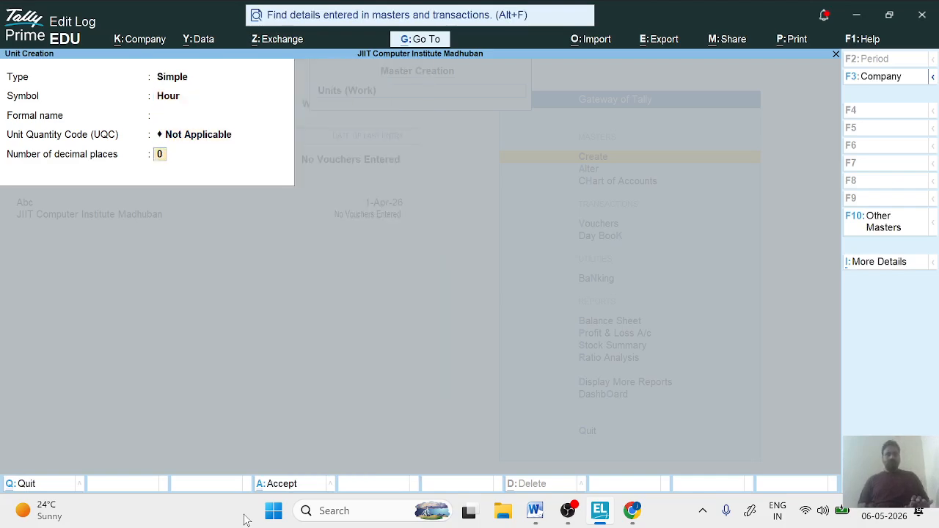
pyautogui.press('Return')
pyautogui.press('Return')
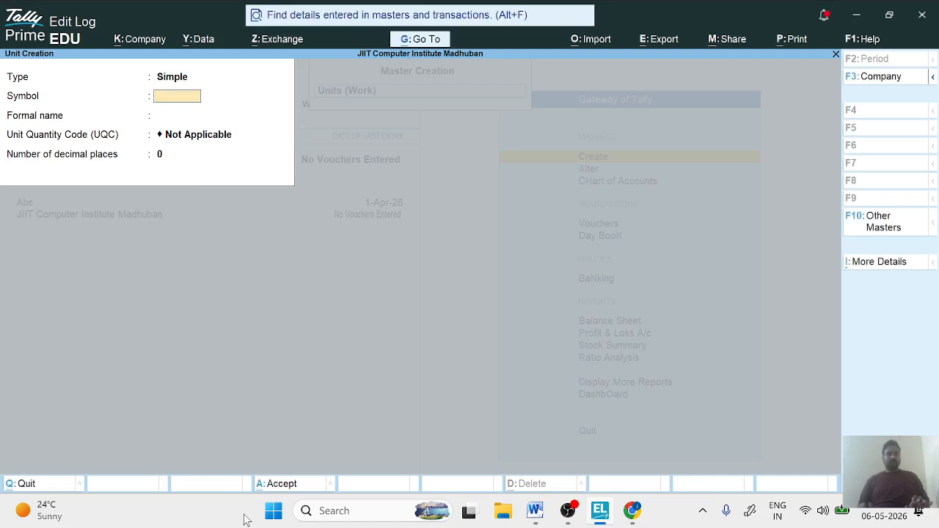
# - Create a simple work unit with symbol Minute, no formal name, UQC Not Applicable and 0 decimal places
pyautogui.write('Minute')
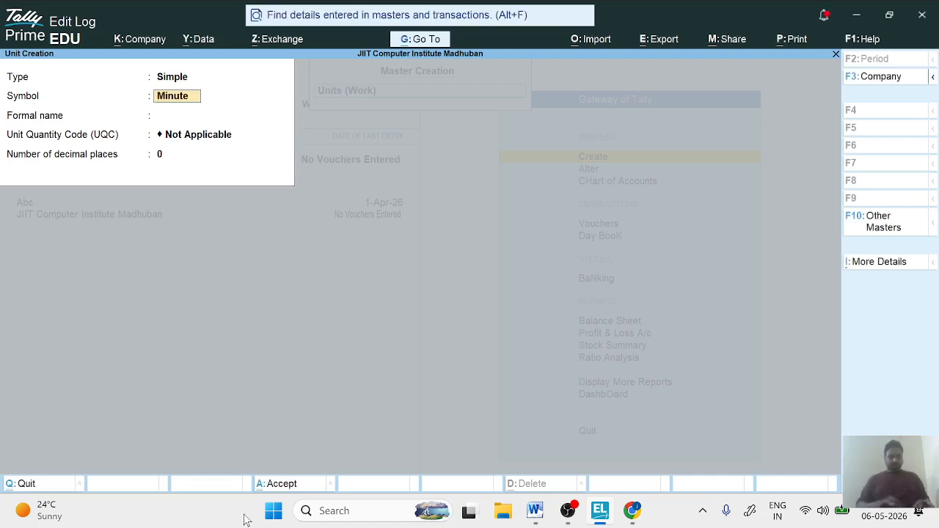
pyautogui.press('Return')
pyautogui.press('Return')
pyautogui.press('Return')
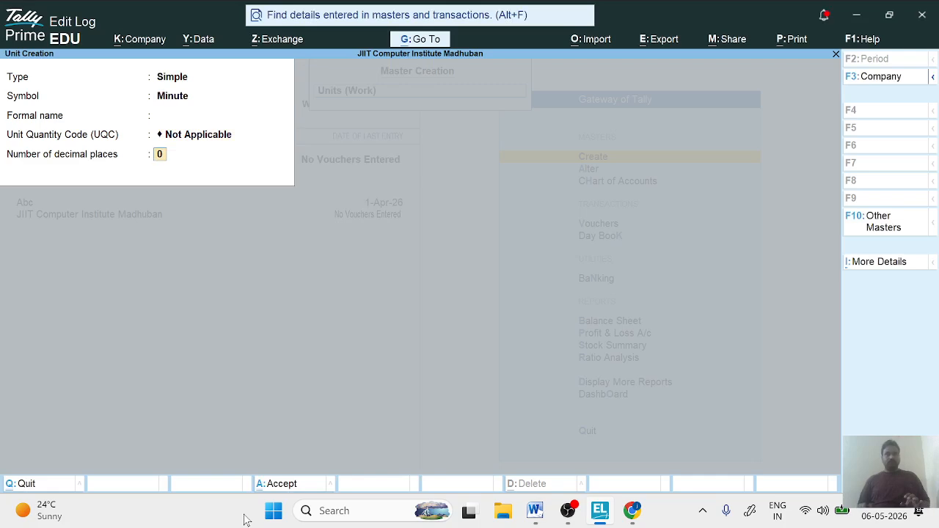
pyautogui.press('Return')
pyautogui.press('Return')
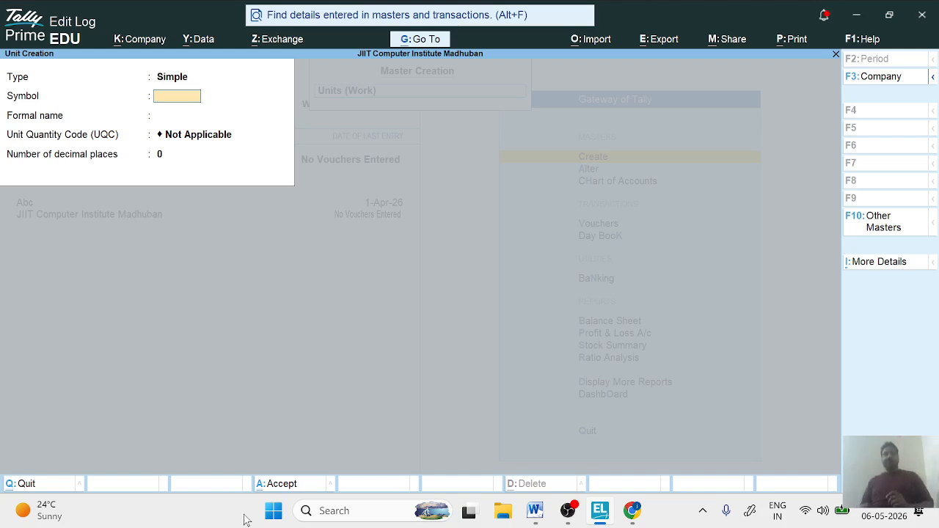
# - Create a compound unit with Day as first unit, a conversion of 8 and Hour as second unit
pyautogui.press('BackSpace')
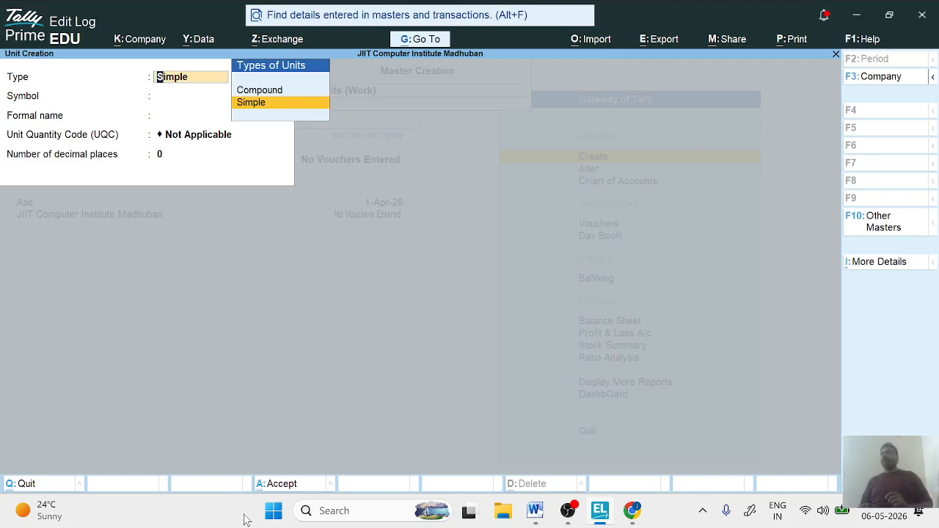
pyautogui.press('Up')
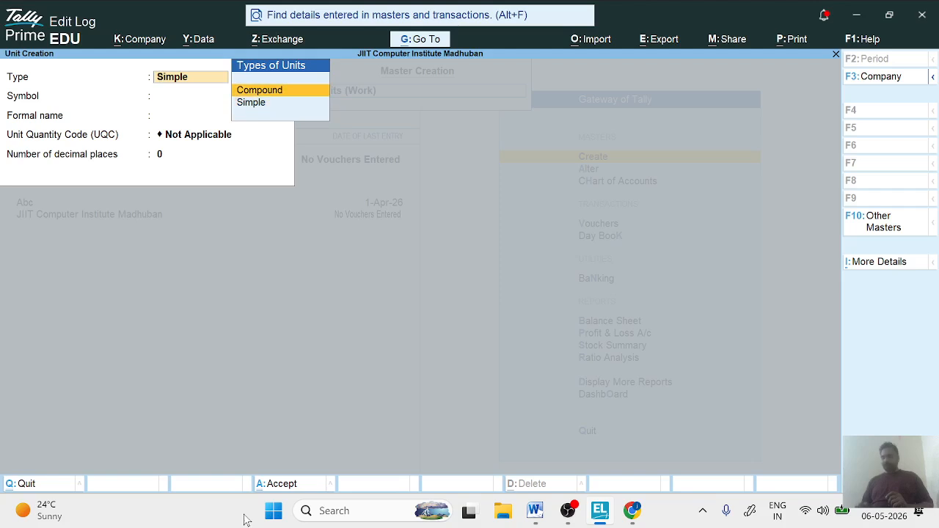
pyautogui.press('Return')
pyautogui.press('Return')
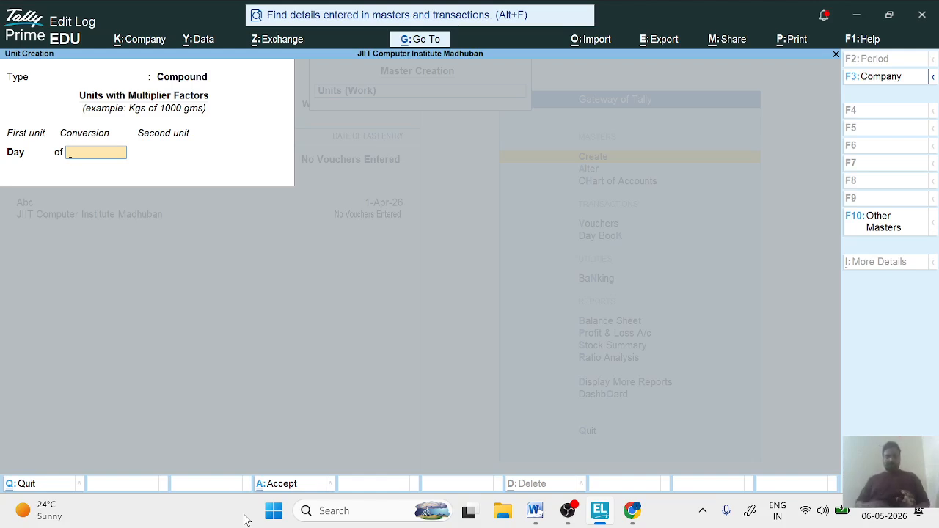
pyautogui.write('8')
pyautogui.press('Return')
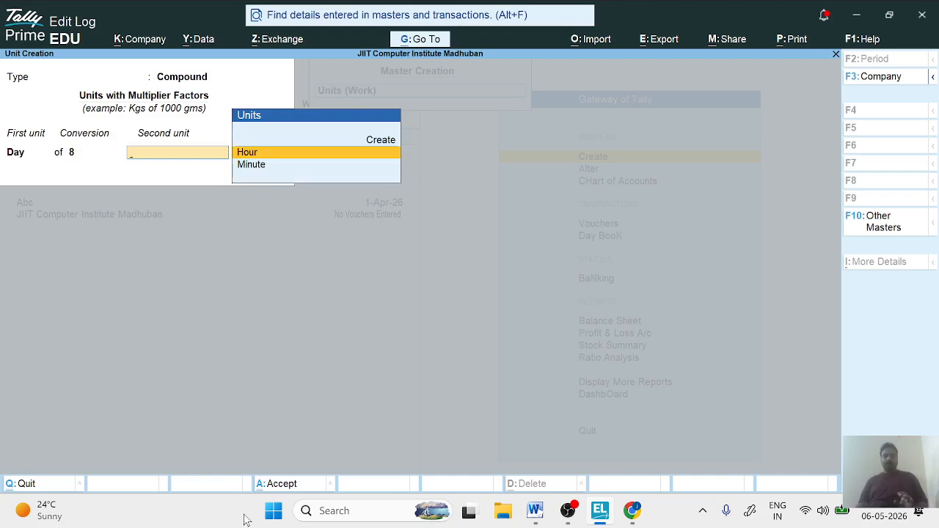
pyautogui.press('Return')
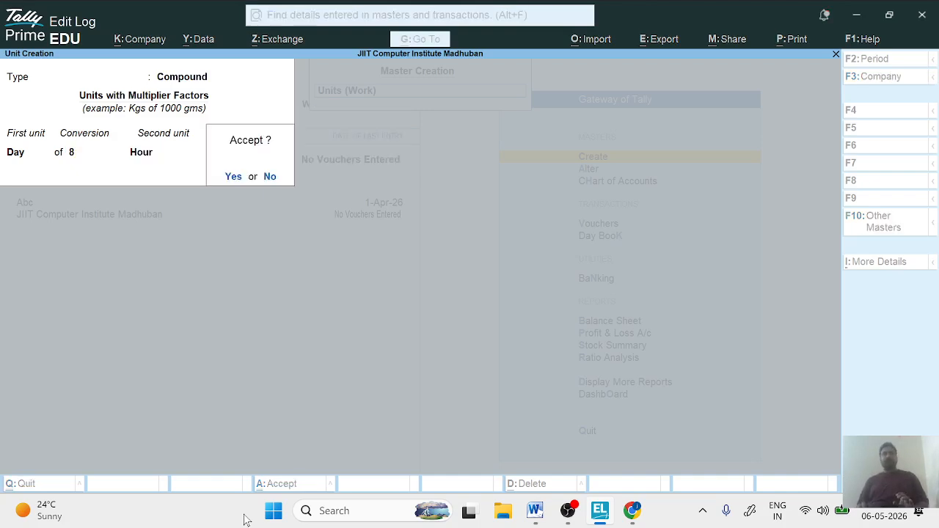
pyautogui.press('Return')
# - Create a compound work unit with Hour as first unit, a conversion of 60 and Minute as second unit, then leave unit creation
pyautogui.press('Down')
pyautogui.press('Return')
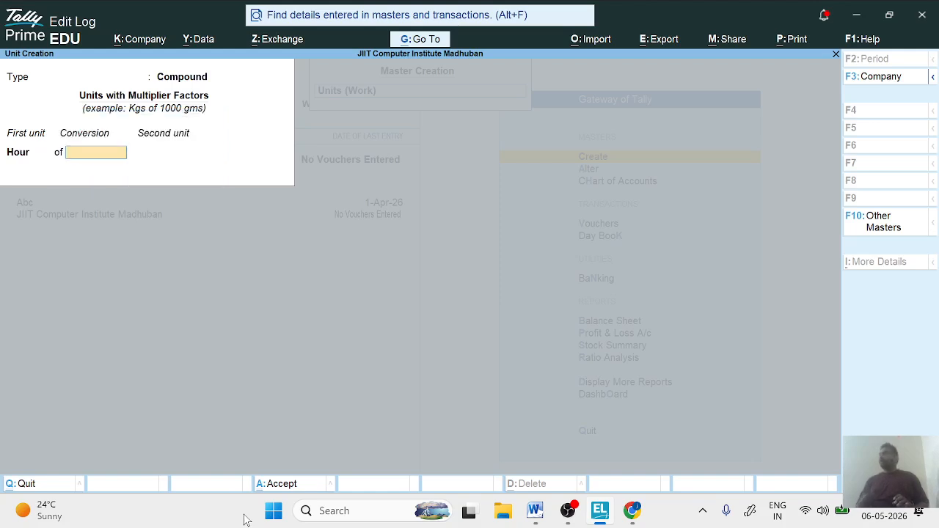
pyautogui.write('60')
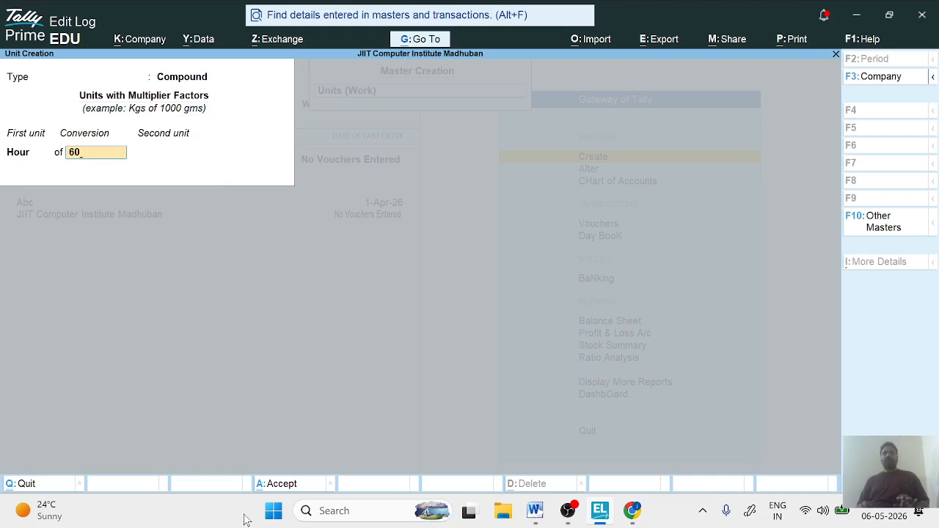
pyautogui.press('Return')
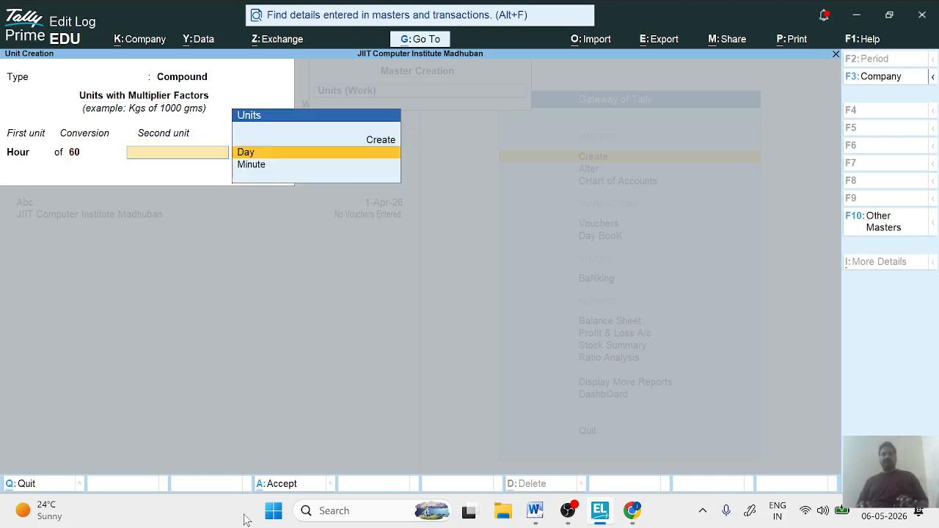
pyautogui.press('Down')
pyautogui.press('Return')
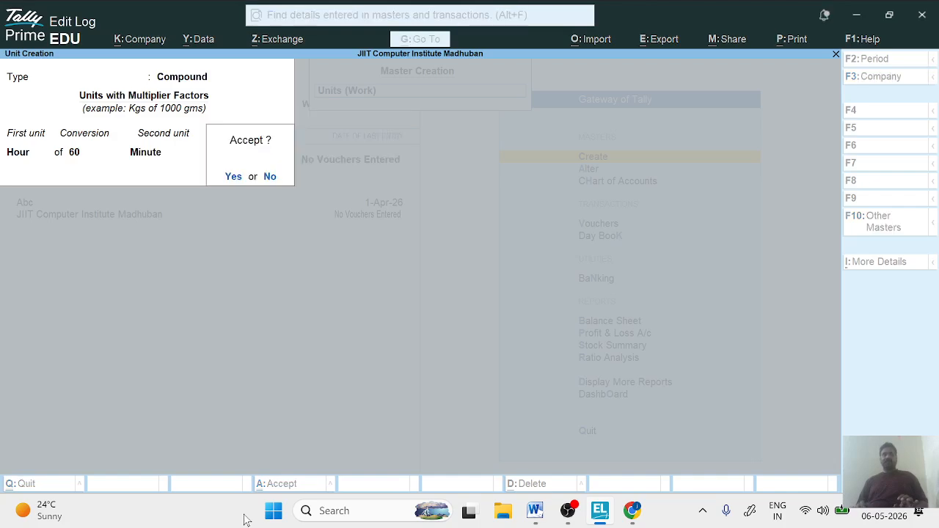
pyautogui.press('Return')
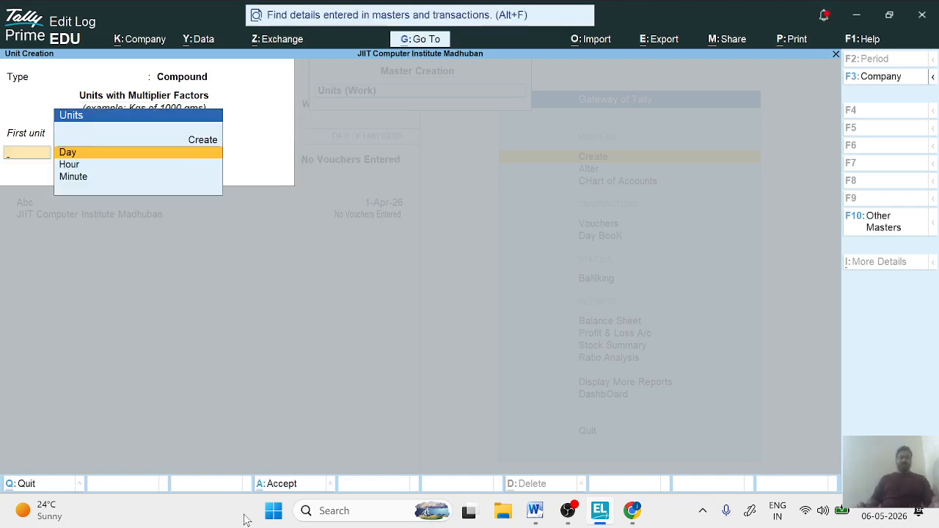
pyautogui.press('Escape')
pyautogui.press('Escape')
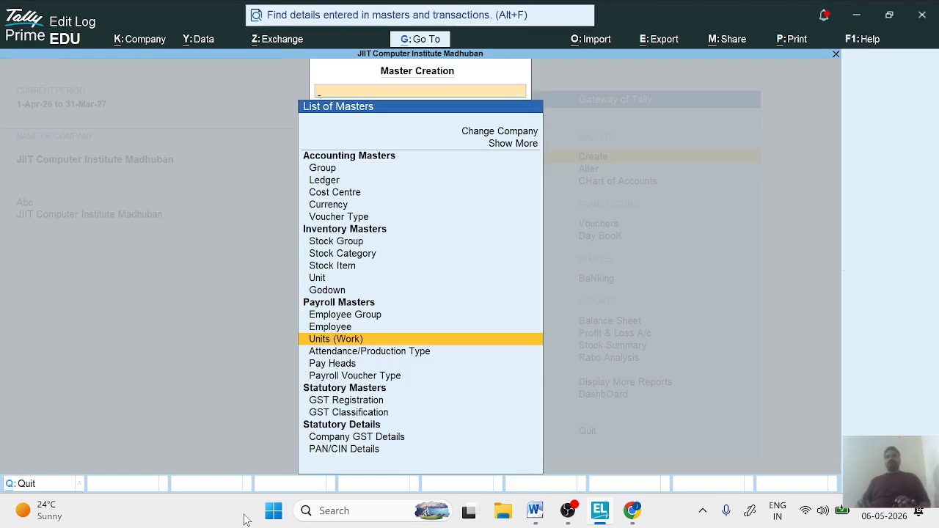
# - Create an attendance type named Present under Primary, with no alias and attendance type Attendance / Leave with Pay
pyautogui.press('Down')
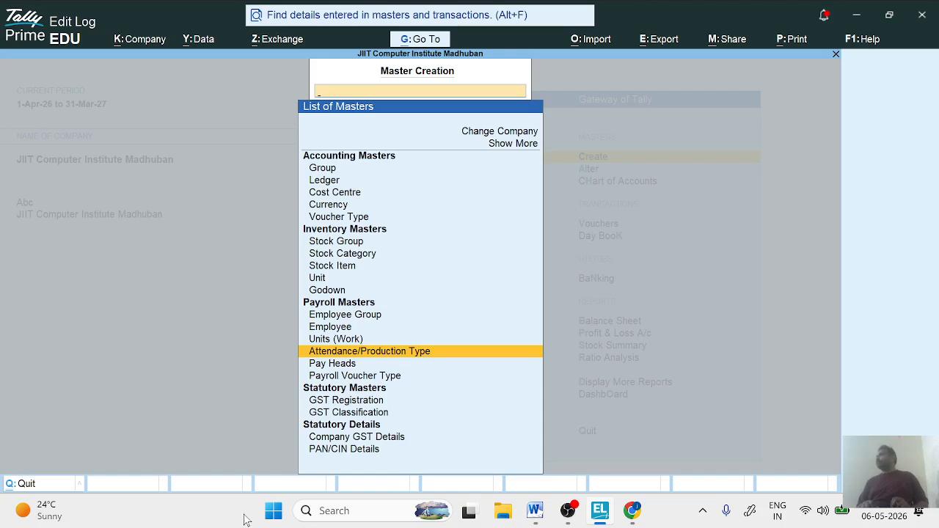
pyautogui.press('Return')
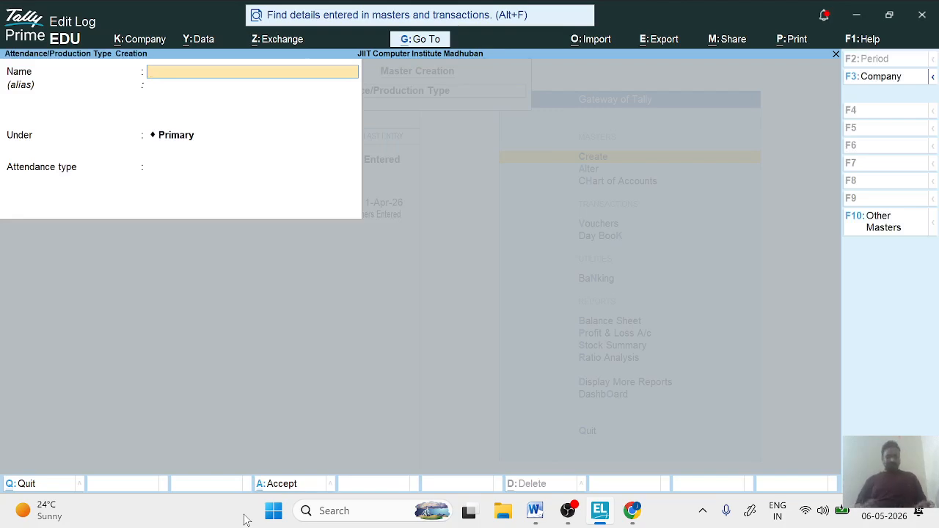
pyautogui.write('Present')
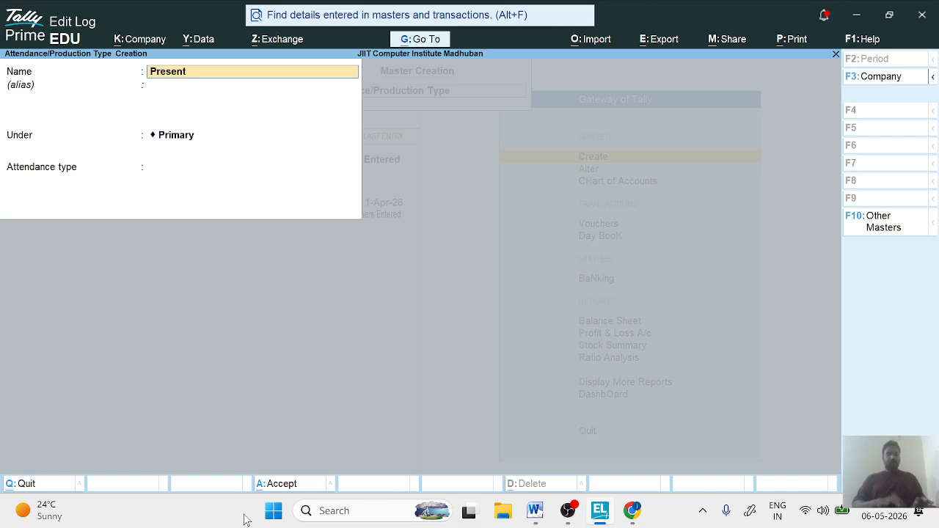
pyautogui.press('Return')
pyautogui.press('Return')
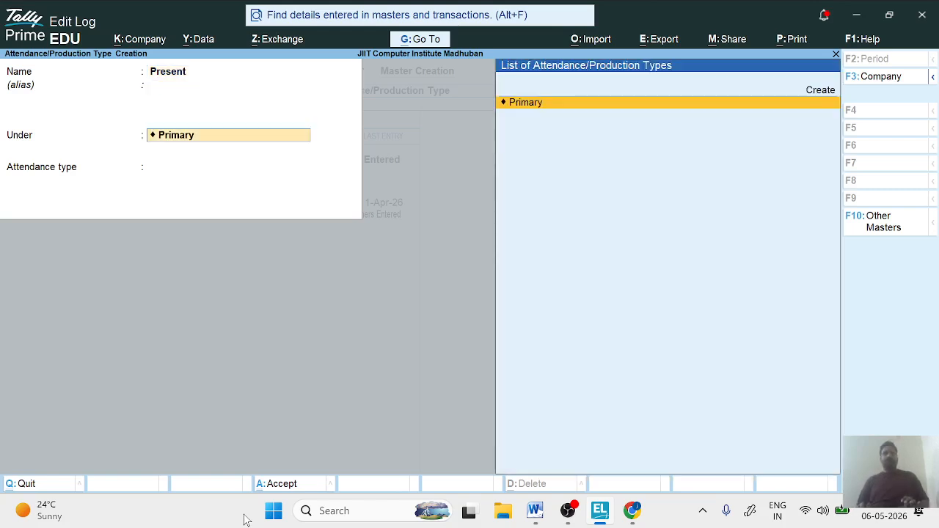
pyautogui.press('Return')
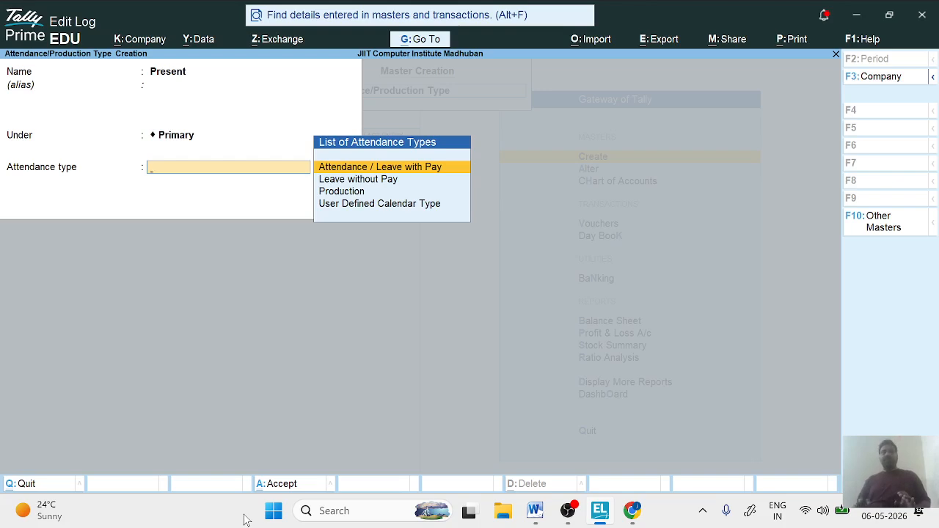
pyautogui.press('Return')
pyautogui.press('Return')
pyautogui.press('Return')
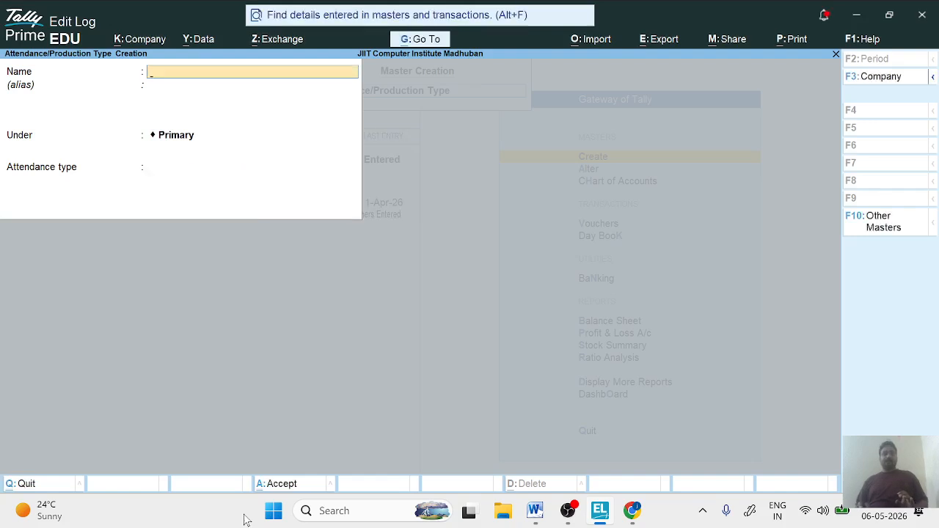
# - Create an attendance type named Leave under Primary, with attendance type Leave without Pay and period type Days
pyautogui.write('Leave')
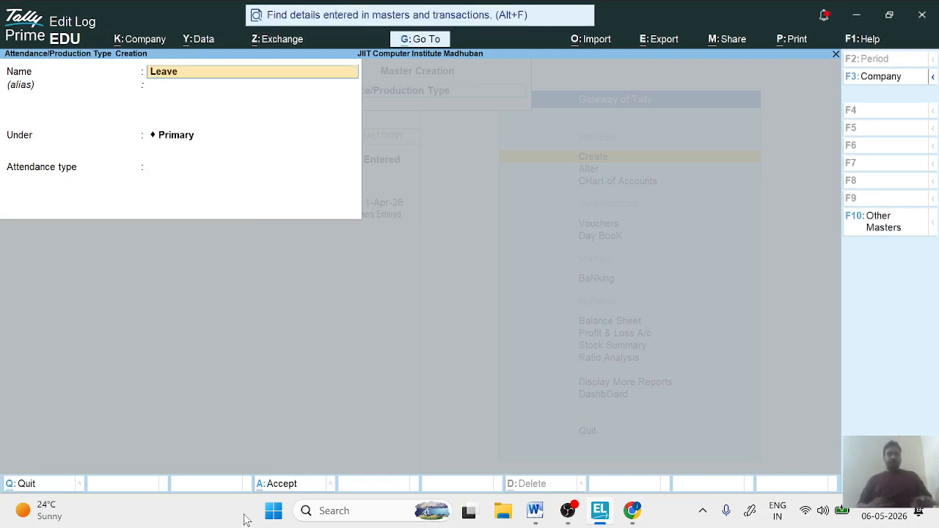
pyautogui.press('Return')
pyautogui.press('Return')
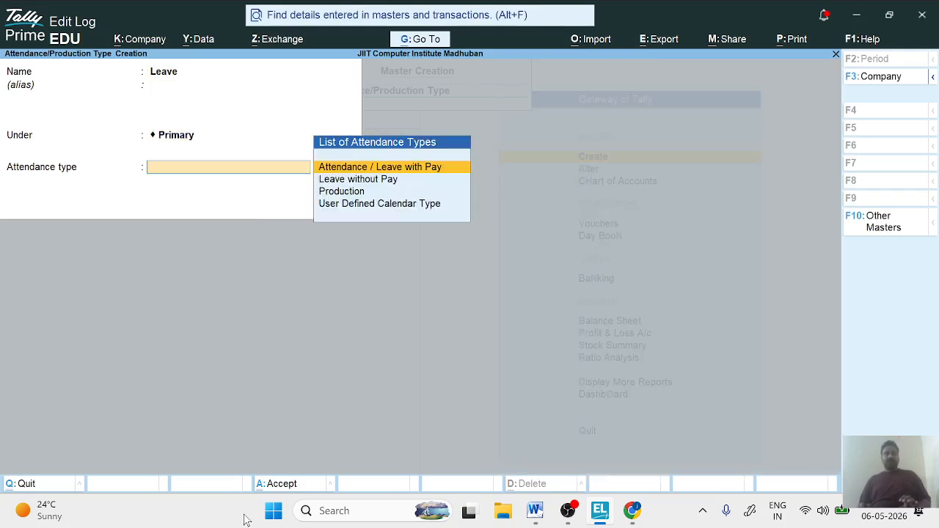
pyautogui.press('Down')
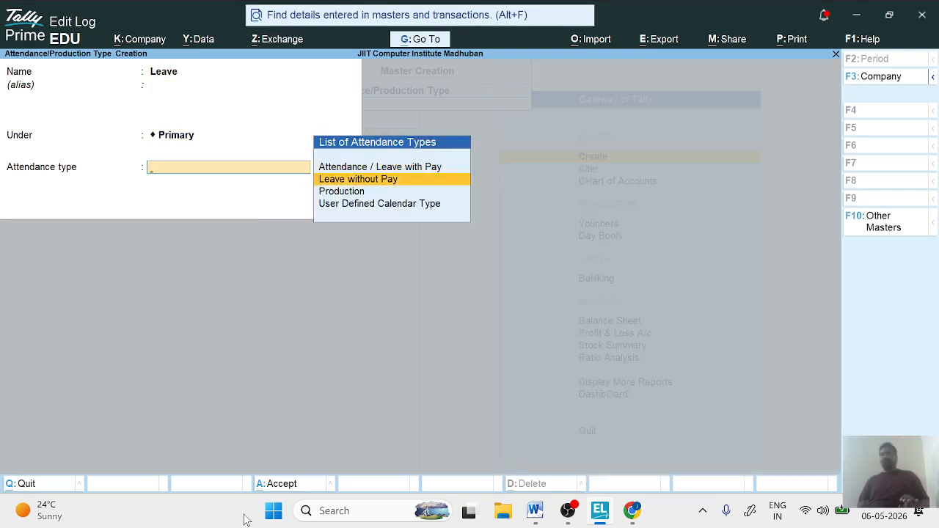
pyautogui.press('Return')
pyautogui.press('Return')
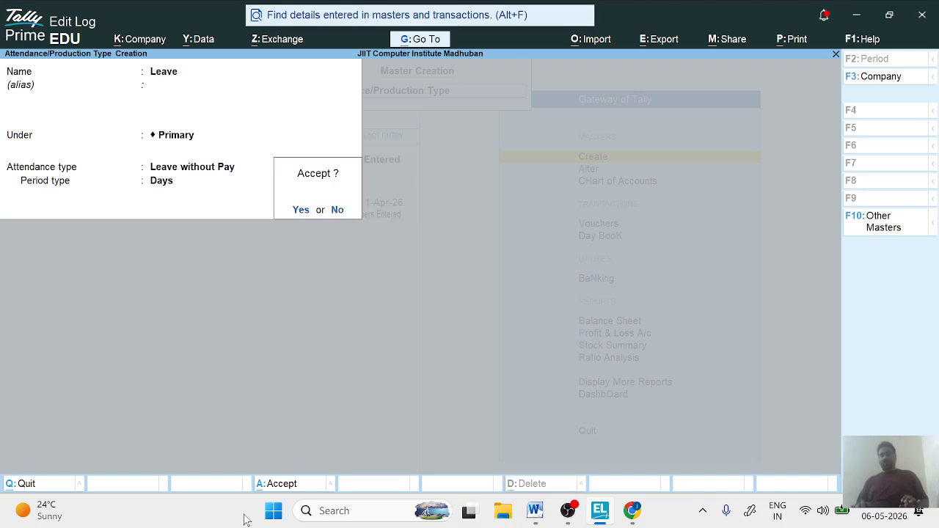
pyautogui.press('Return')
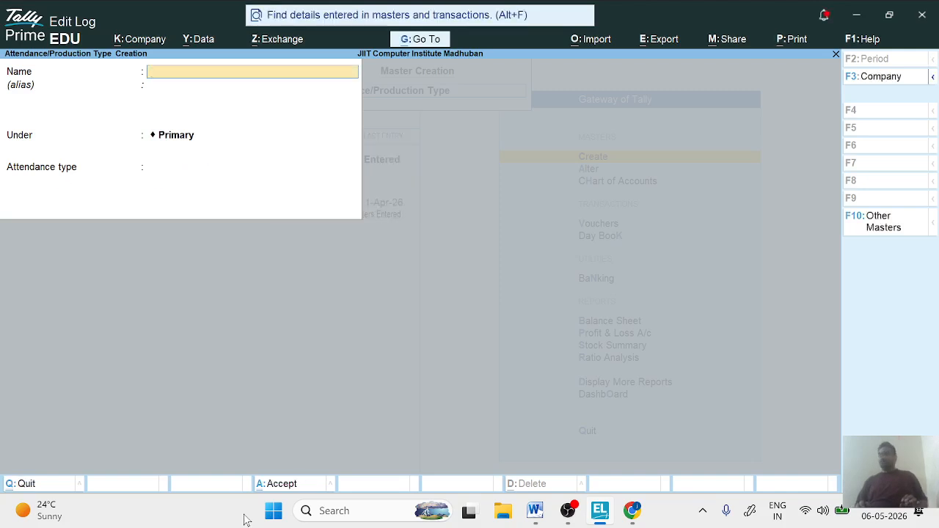
# - Create an attendance type named Overtime under Primary, with attendance type Production and unit Hour, and leave attendance type creation
pyautogui.write('O')
pyautogui.press('BackSpace')
pyautogui.write('O')
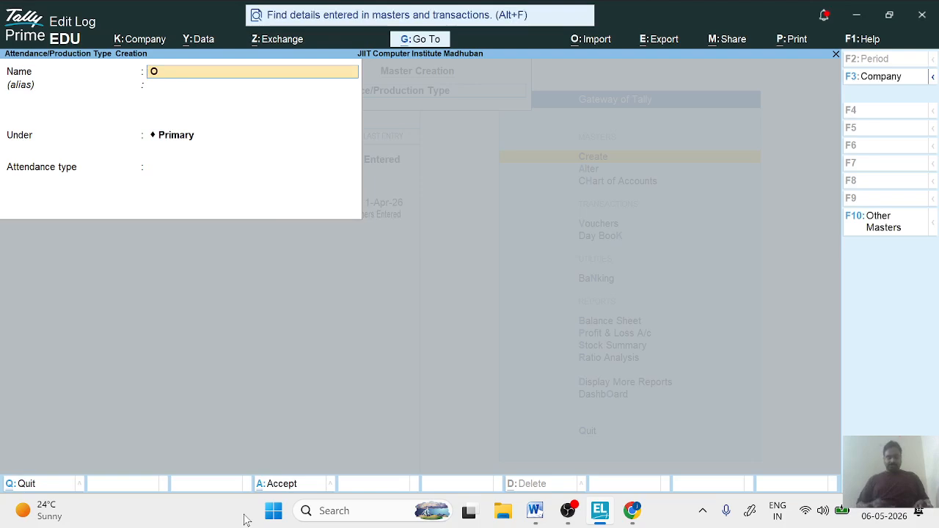
pyautogui.write('verti')
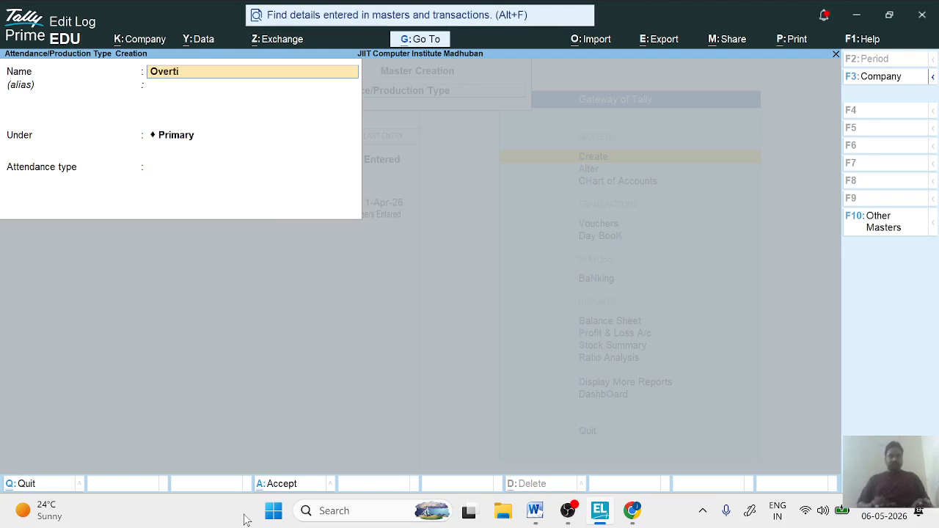
pyautogui.write('me')
pyautogui.press('Return')
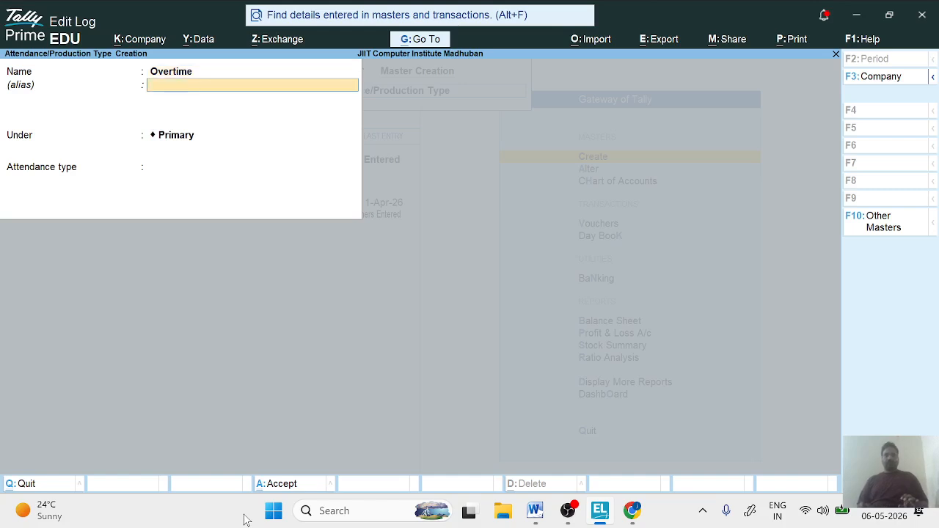
pyautogui.press('Return')
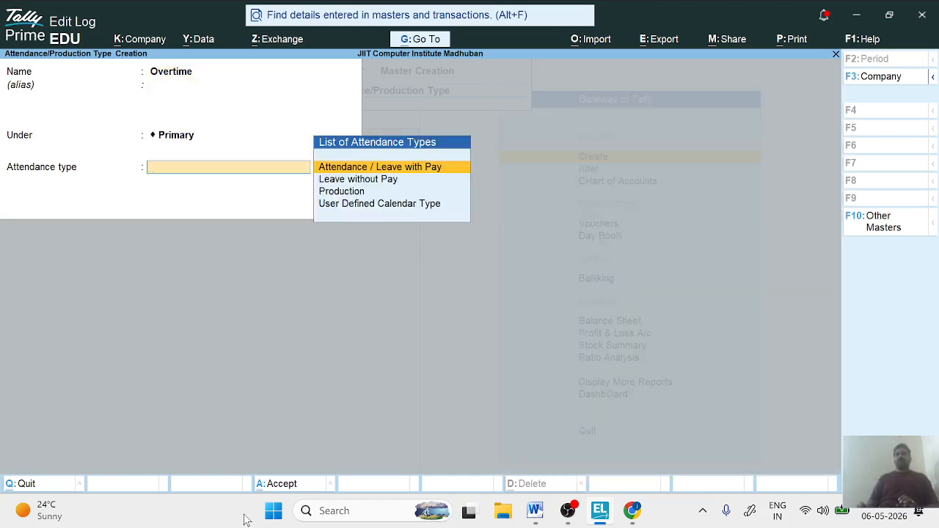
pyautogui.press('Down')
pyautogui.press('Down')
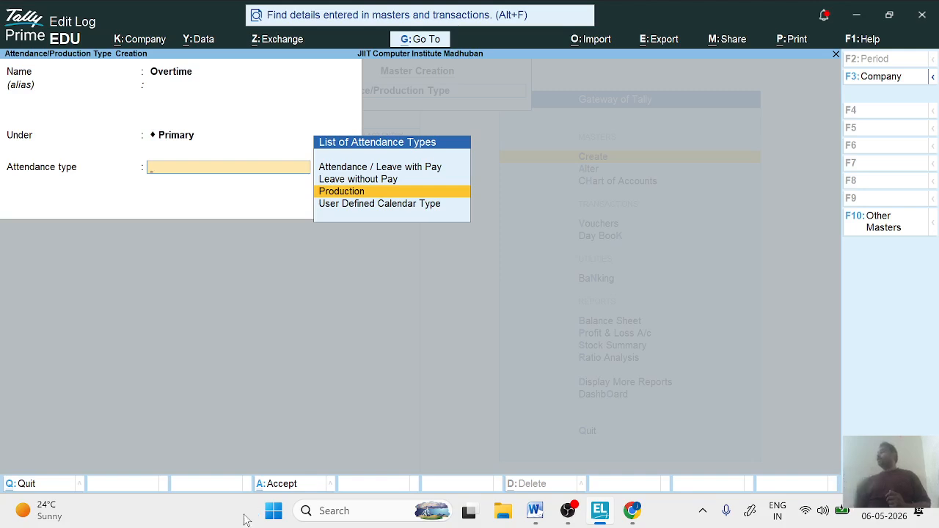
pyautogui.press('Return')
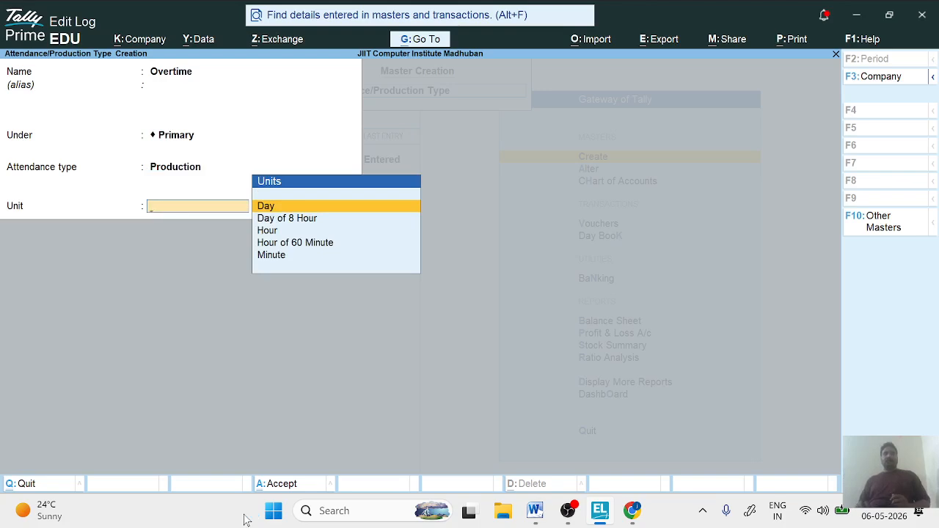
pyautogui.press('Down')
pyautogui.press('Down')
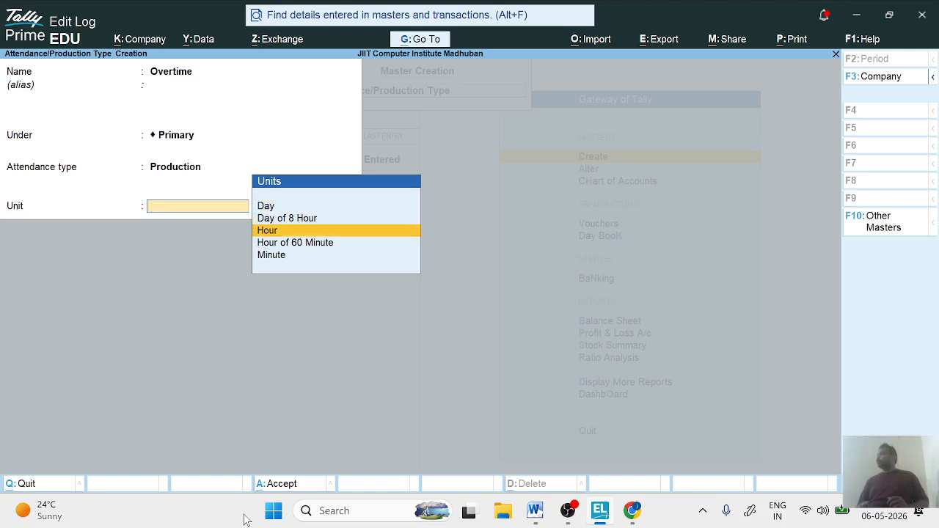
pyautogui.press('Return')
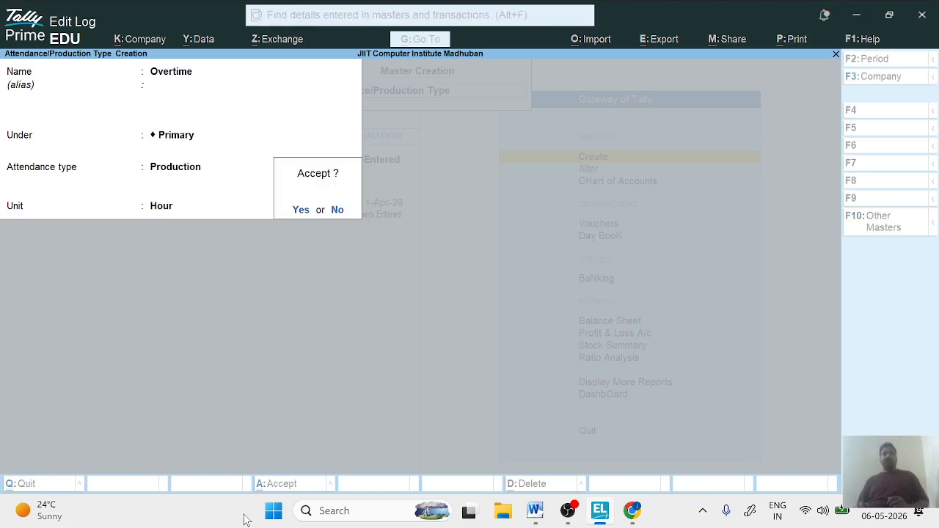
pyautogui.press('Return')
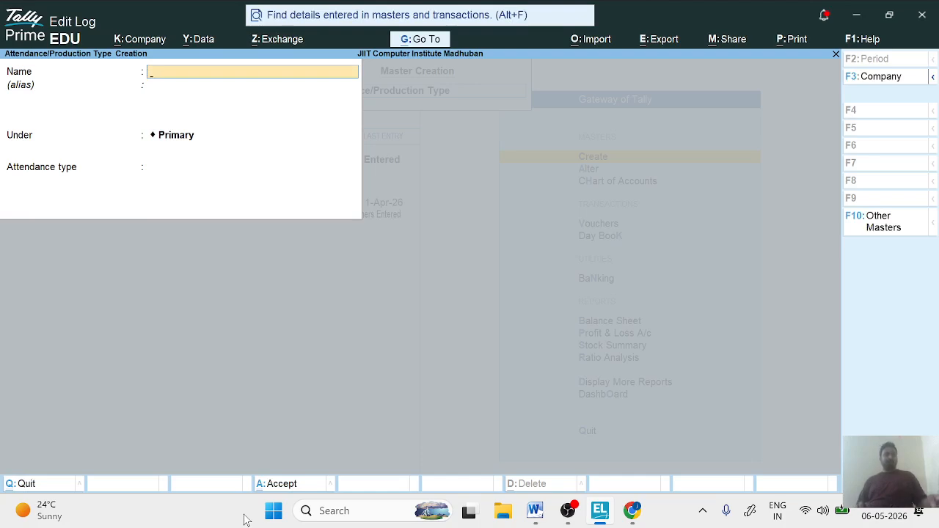
pyautogui.press('Escape')
pyautogui.press('Return')
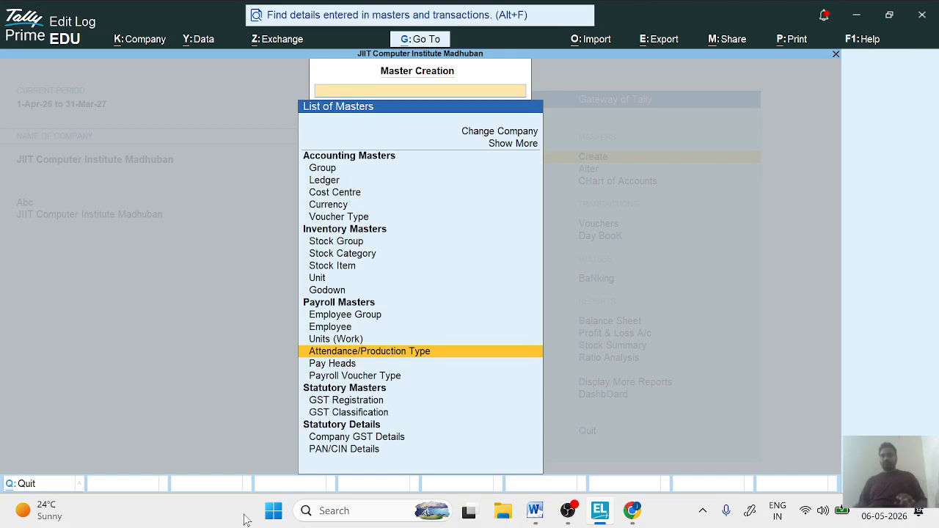
# - Start a new pay head named Basic Salary, with no alias
pyautogui.press('Down')
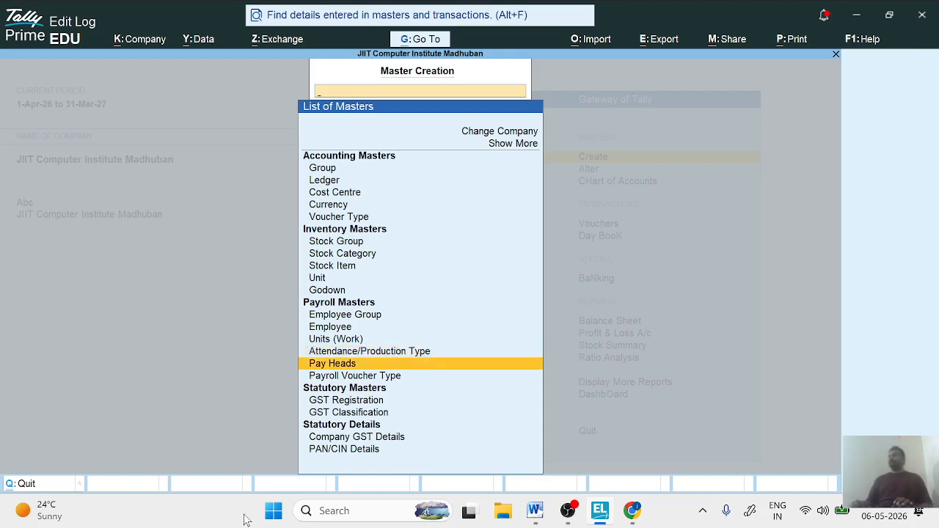
pyautogui.press('Return')
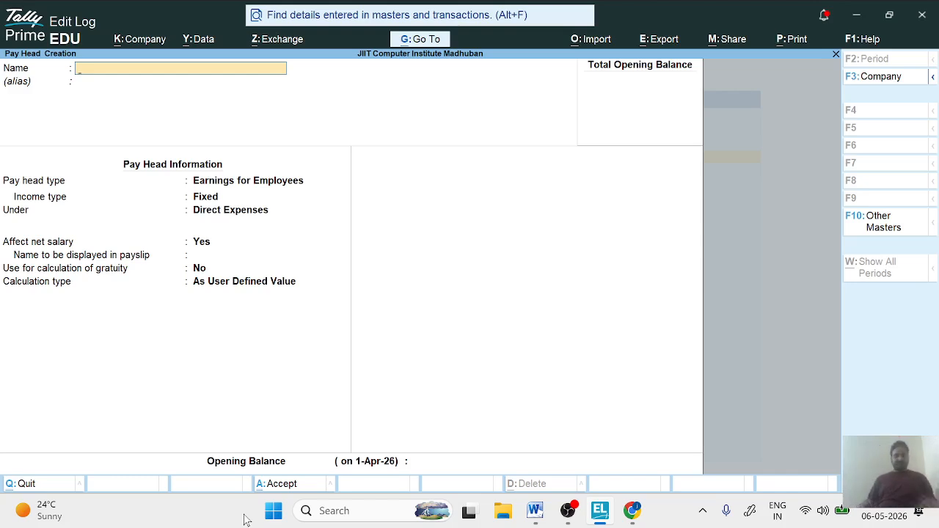
pyautogui.write('Basic')
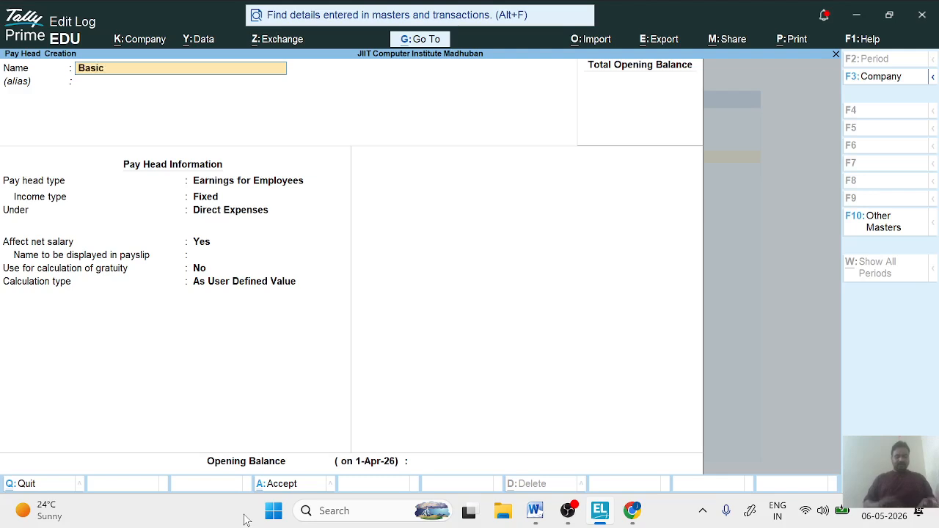
pyautogui.write(' Salary')
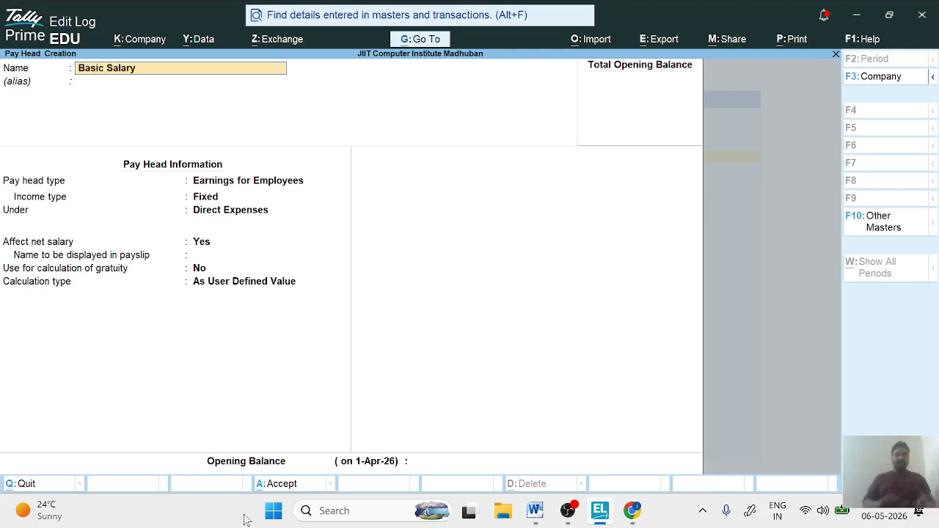
pyautogui.press('Return')
pyautogui.press('Return')
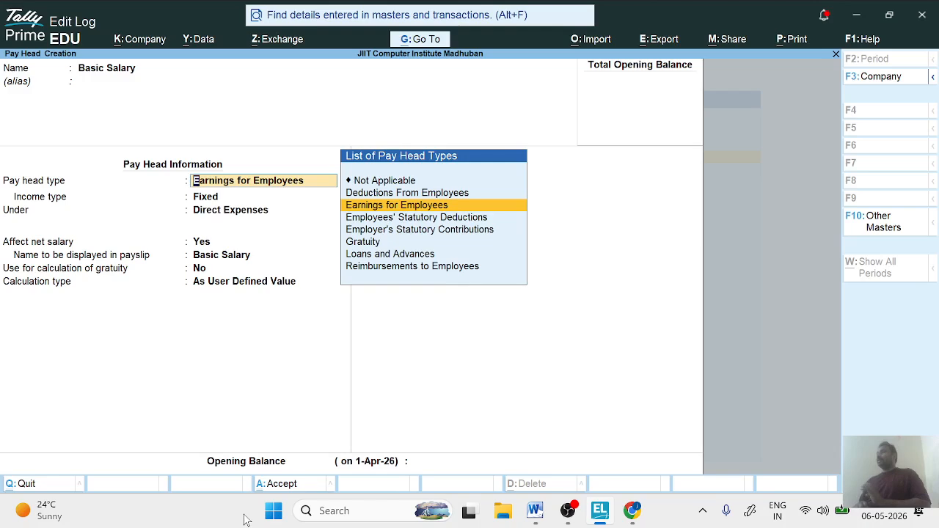
# - Save Basic Salary as fixed Earnings for Employees under Indirect Expenses, affecting net salary, excluded from gratuity and calculated As User Defined Value
pyautogui.press('Return')
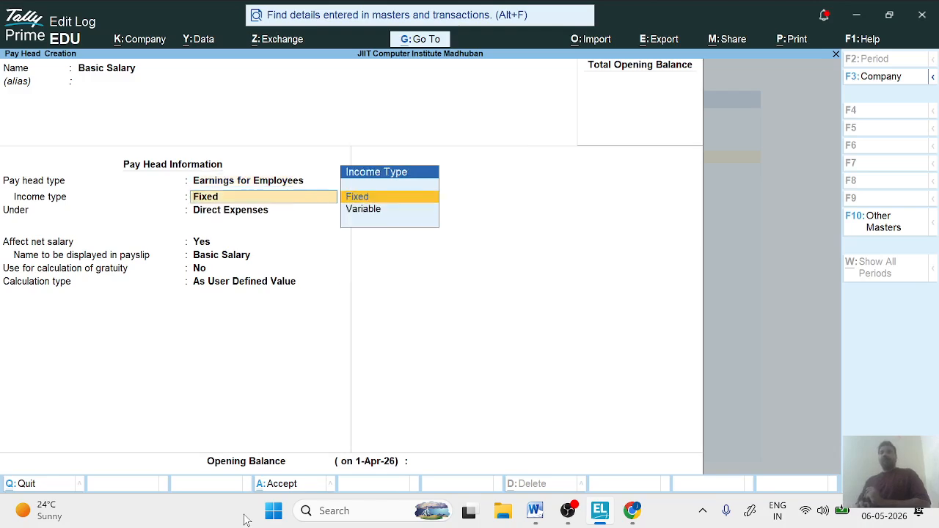
pyautogui.press('Return')
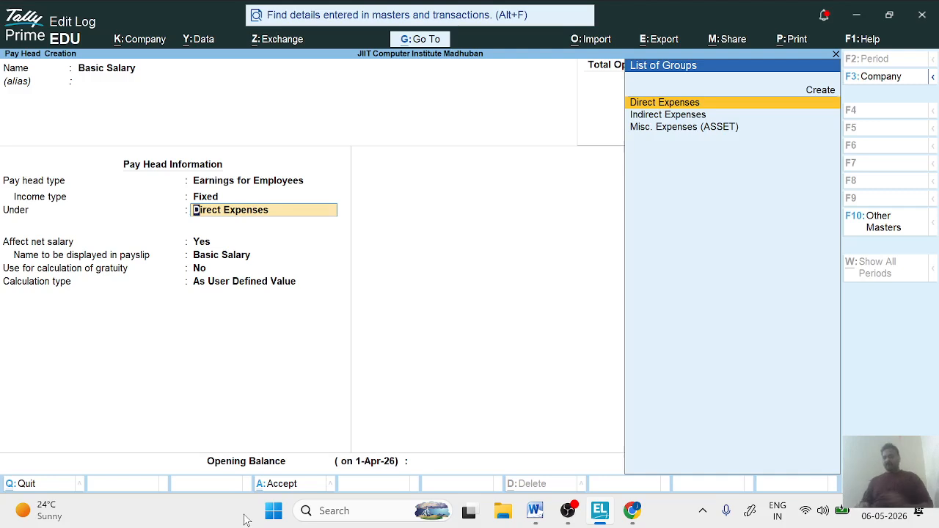
pyautogui.press('Down')
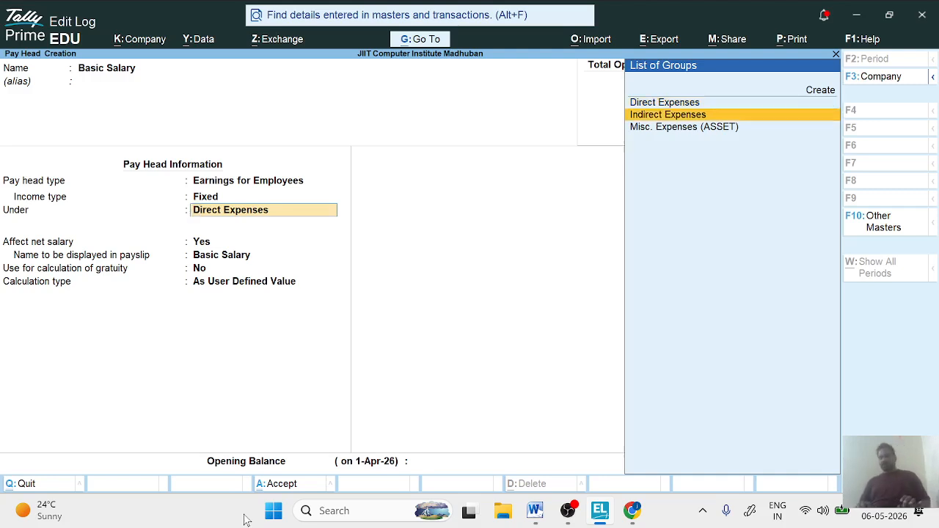
pyautogui.press('Return')
pyautogui.press('Return')
pyautogui.press('Return')
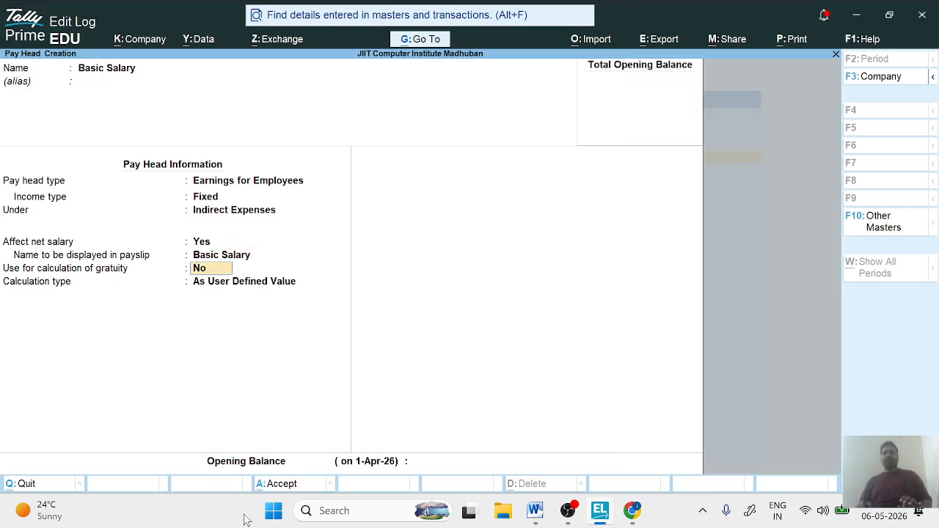
pyautogui.press('Return')
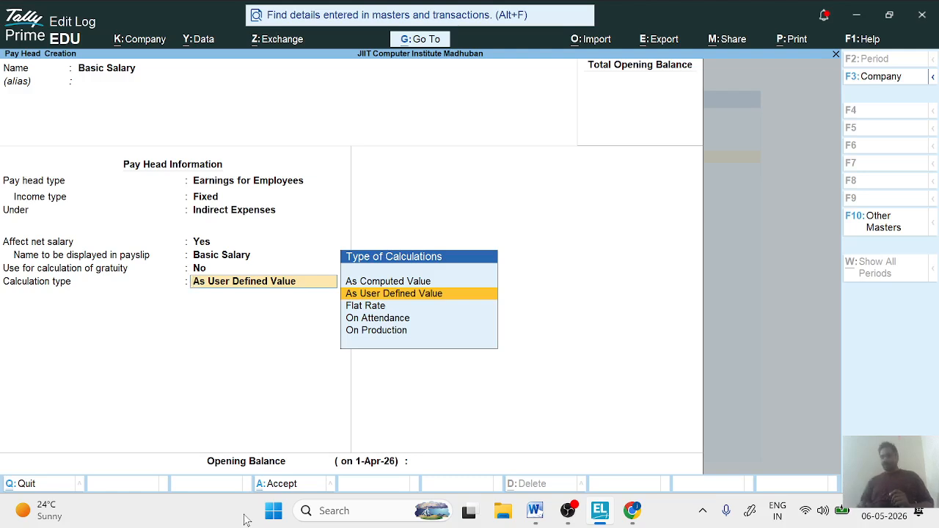
pyautogui.press('Return')
pyautogui.press('Return')
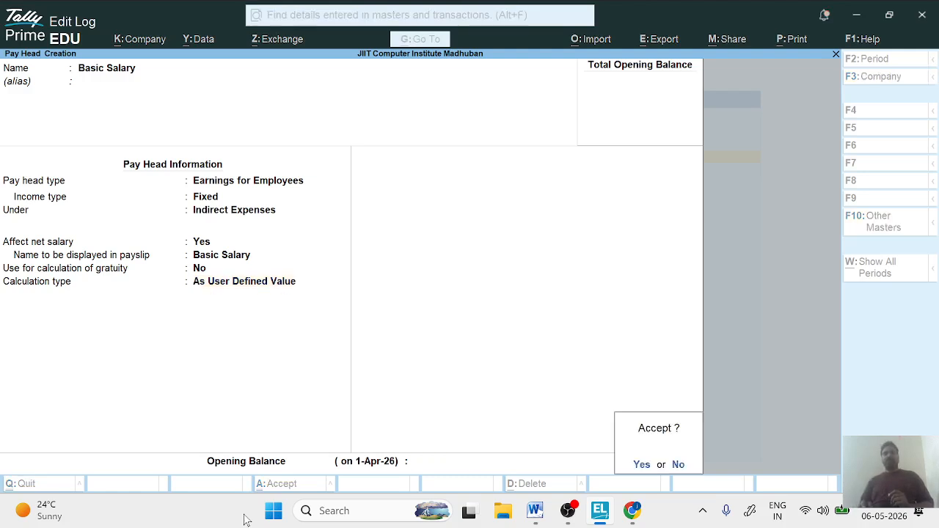
pyautogui.press('Return')
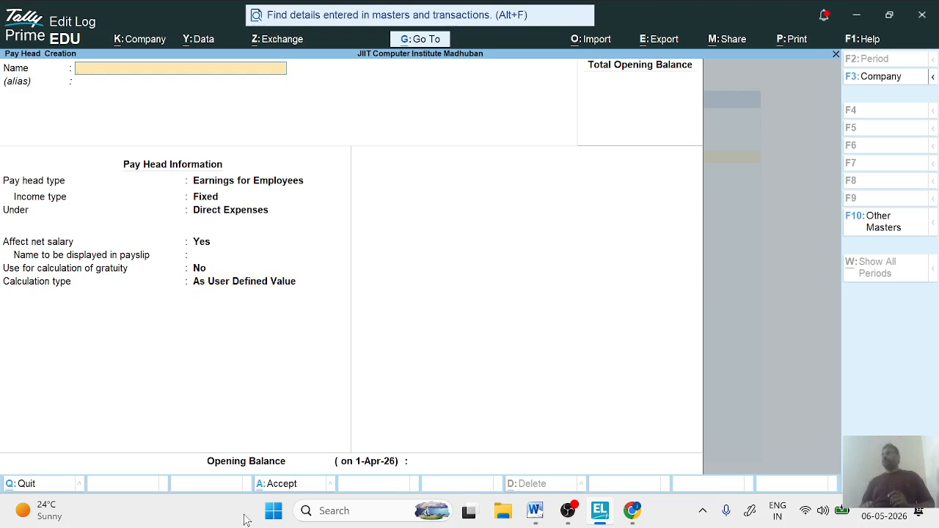
# - Name the next pay head House Rent Allownce, with no alias
pyautogui.write('H')
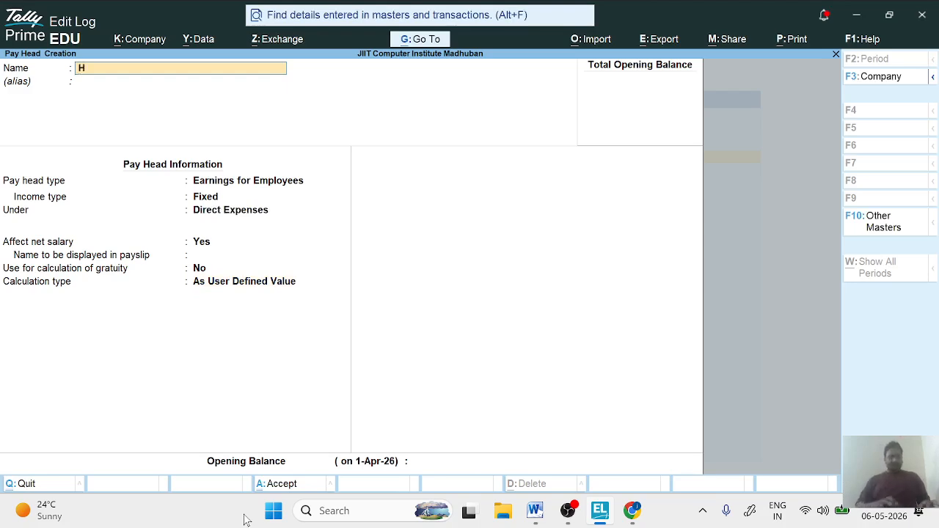
pyautogui.write('ouse')
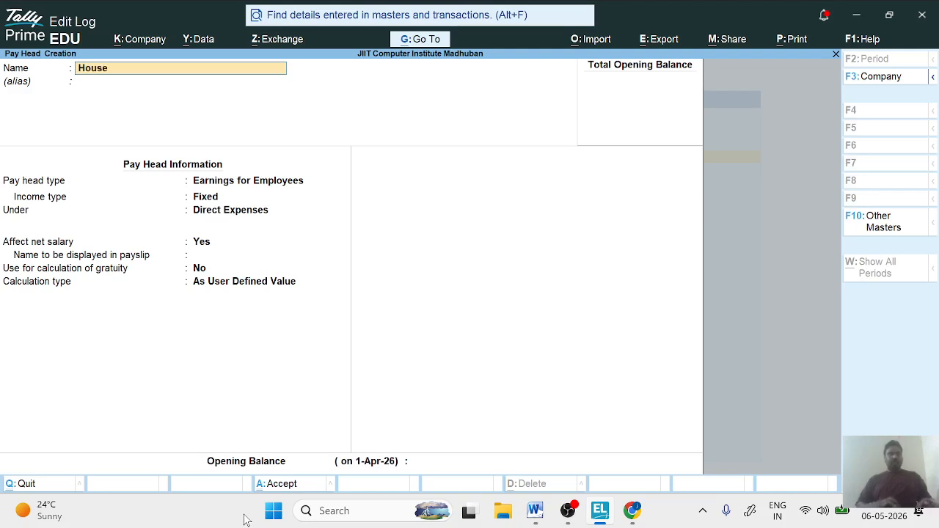
pyautogui.write(' Rent')
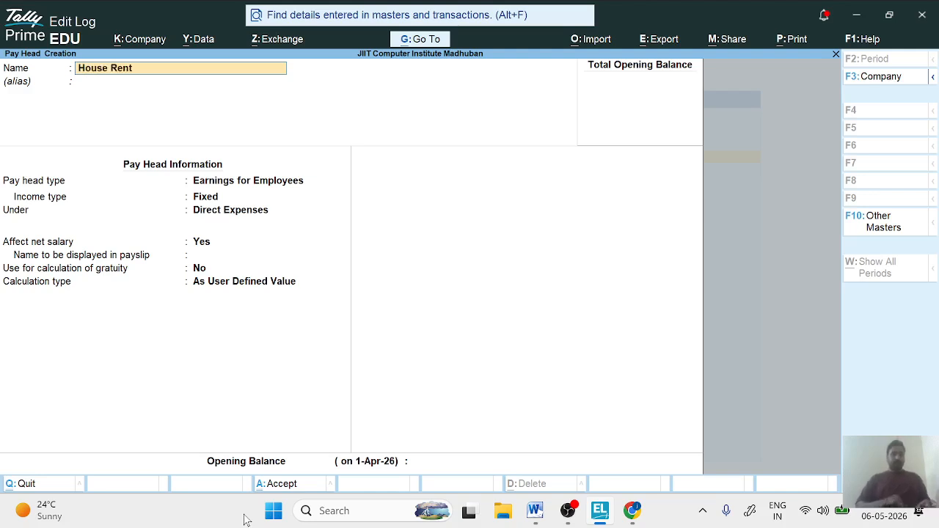
pyautogui.write(' Allownce')
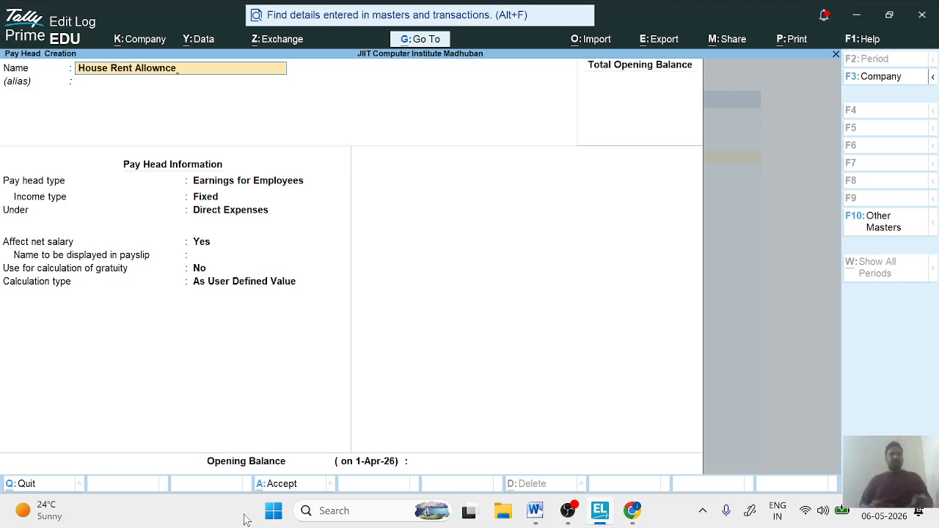
pyautogui.press('BackSpace')
pyautogui.press('BackSpace')
pyautogui.press('BackSpace')
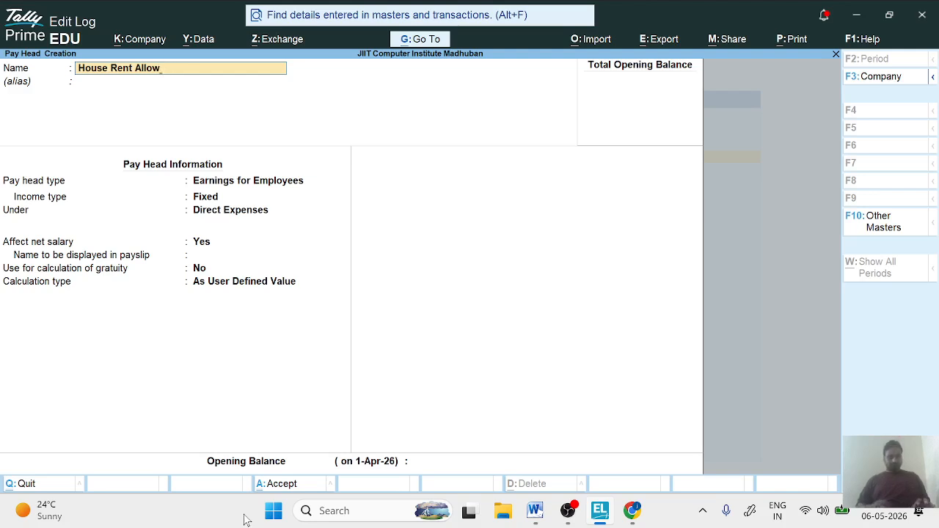
pyautogui.write('nce')
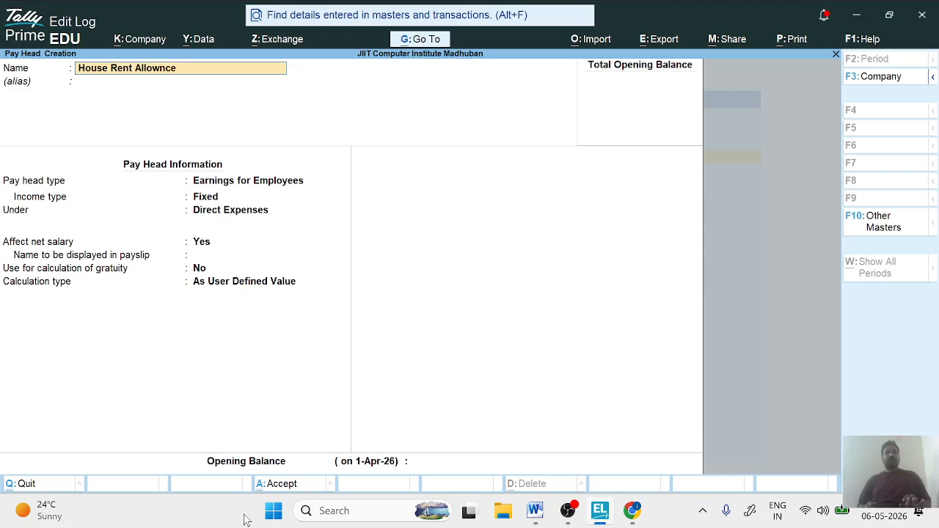
pyautogui.press('Return')
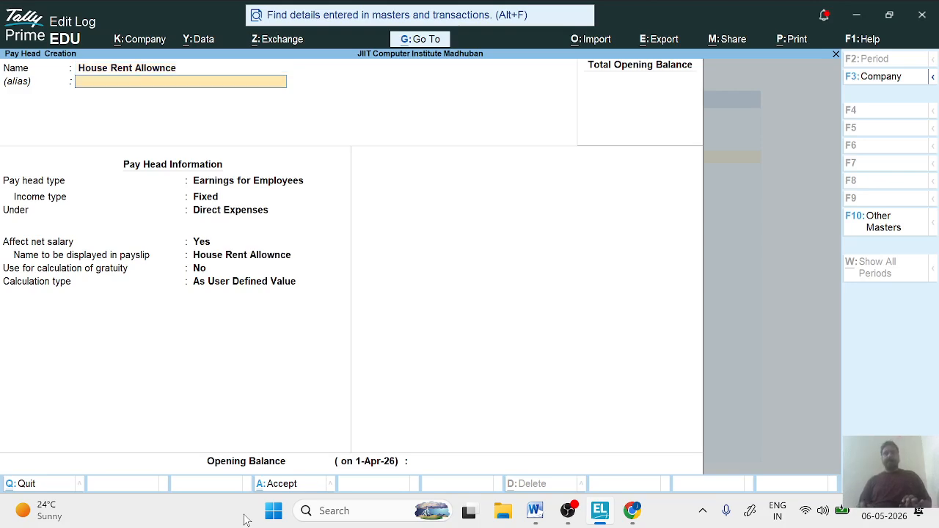
pyautogui.press('Return')
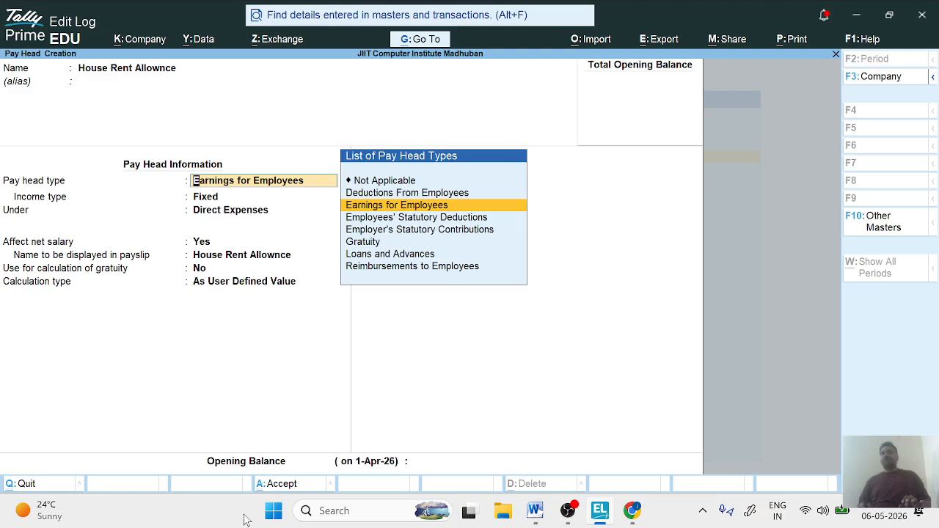
# - Set the house rent pay head as Earnings for Employees with Fixed income type, under Indirect Expenses
pyautogui.press('Return')
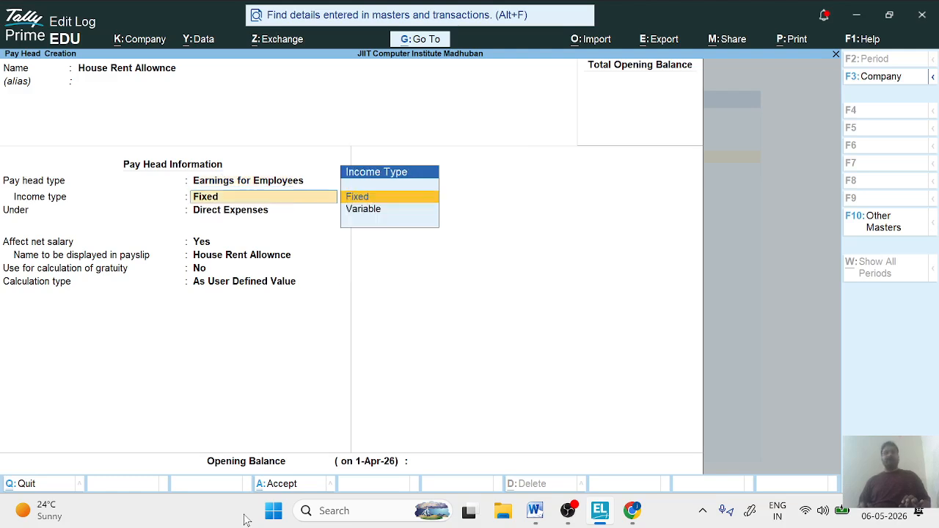
pyautogui.press('Return')
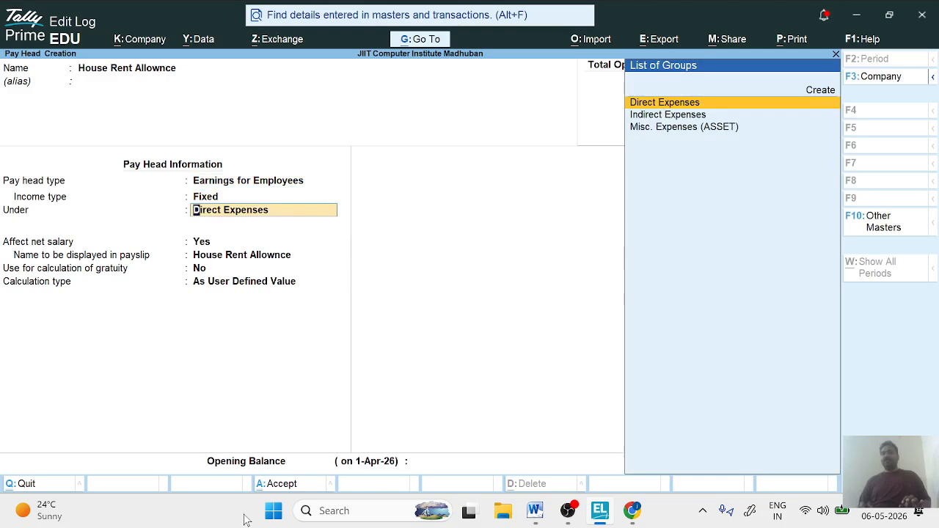
pyautogui.press('Down')
pyautogui.press('Return')
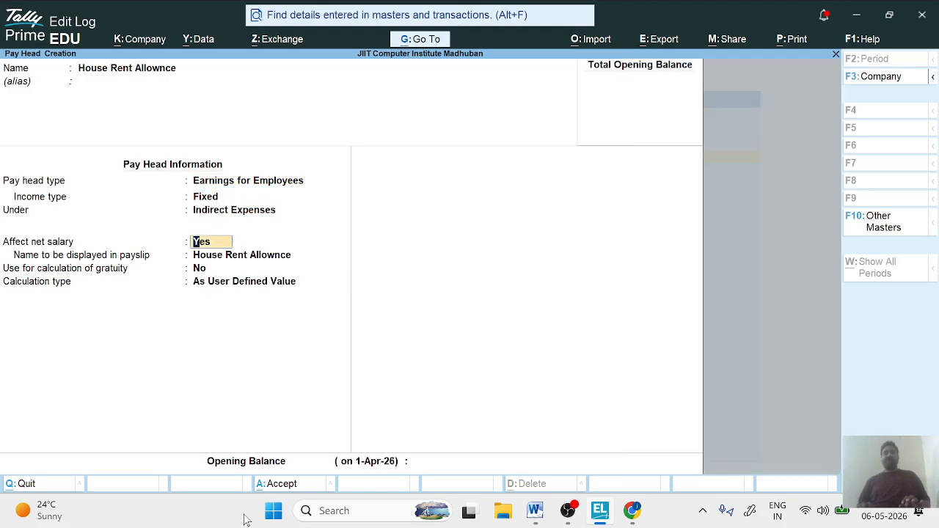
# - Keep the pay head affecting net salary, set its payslip name to HRA and leave it out of gratuity calculation
pyautogui.press('Return')
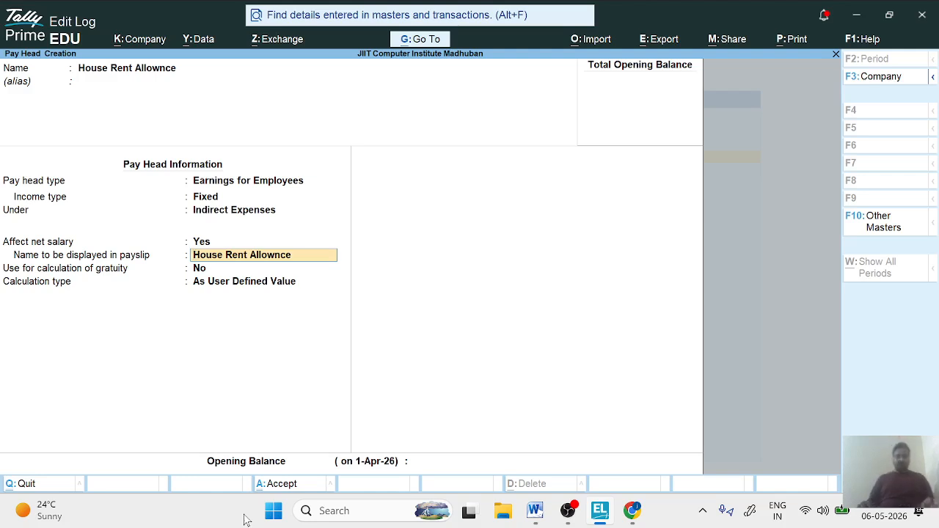
pyautogui.write('HRA')
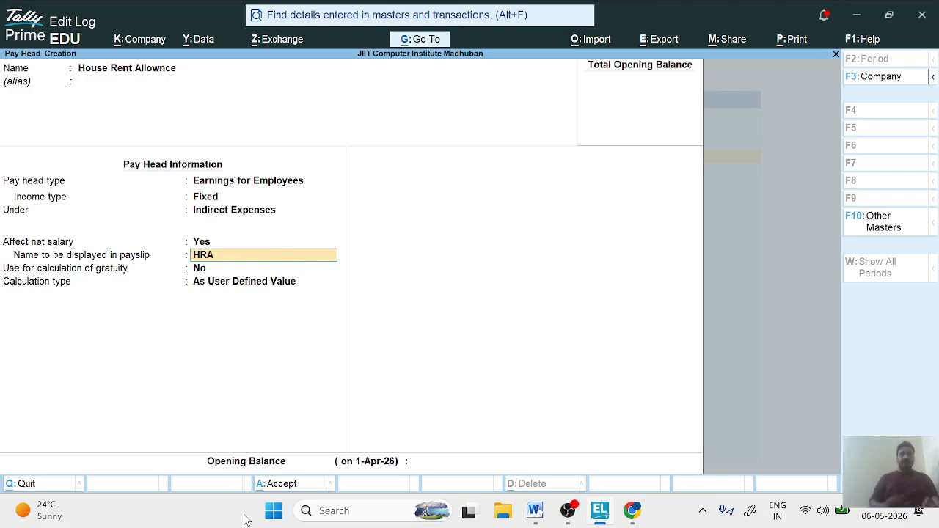
pyautogui.press('Return')
pyautogui.press('Return')
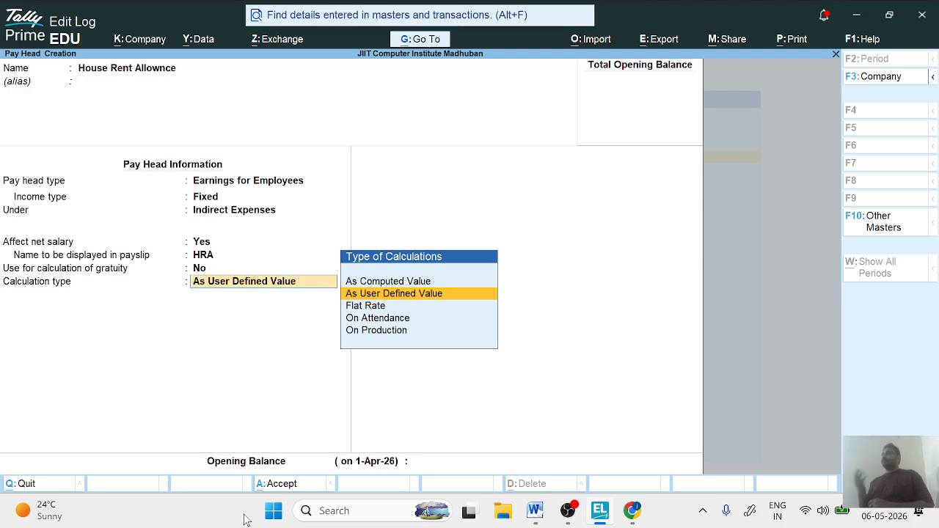
# - Set the calculation type to As Computed Value over Months, with Normal Rounding and no rounding limit
pyautogui.press('Up')
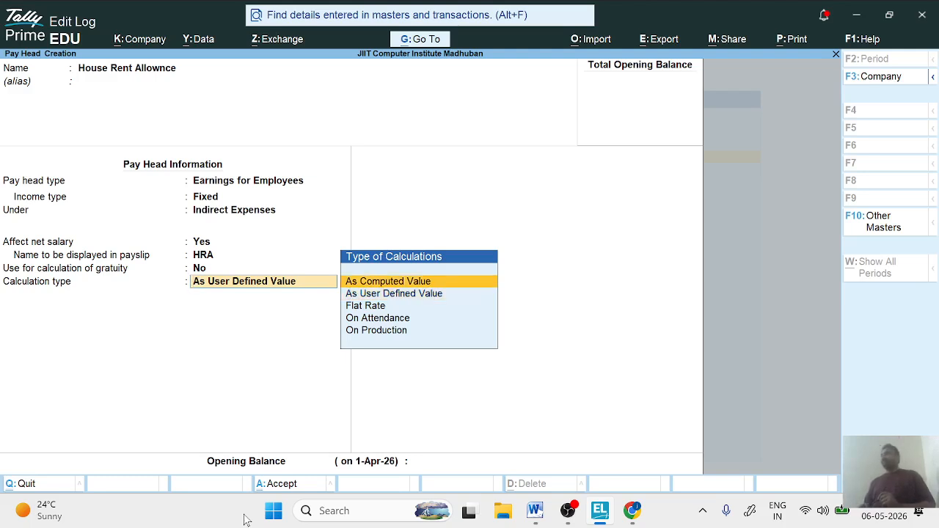
pyautogui.press('Return')
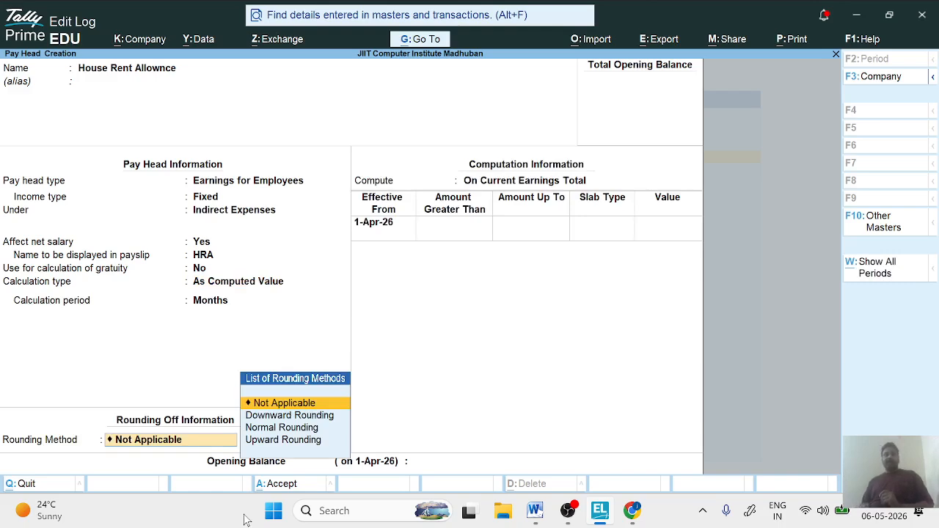
pyautogui.press('Down')
pyautogui.press('Down')
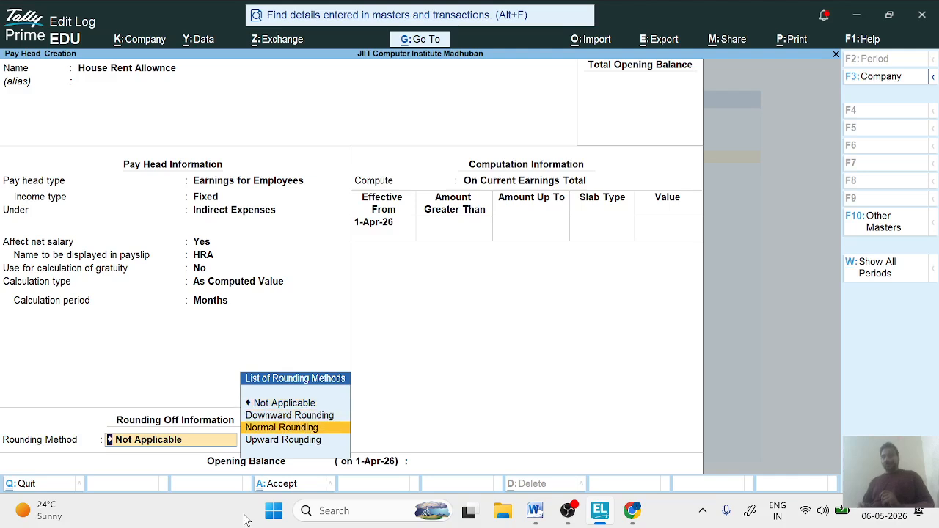
pyautogui.press('Return')
pyautogui.press('Return')
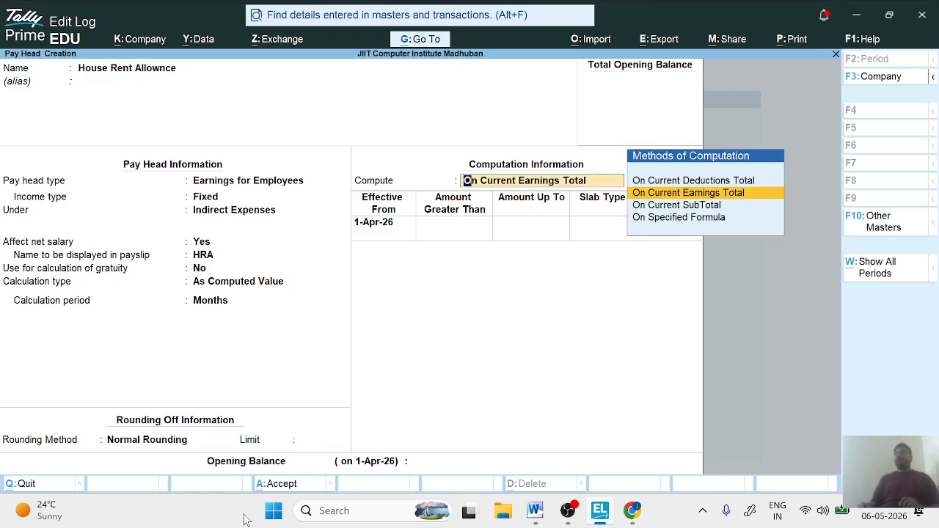
# - Compute the house rent pay head On Specified Formula, based on the Basic Salary pay head
pyautogui.press('Down')
pyautogui.press('Down')
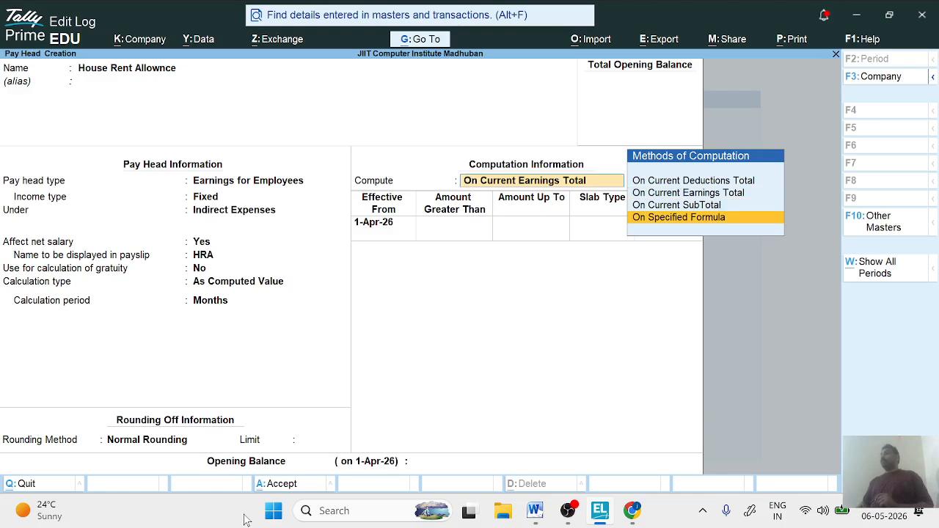
pyautogui.press('Return')
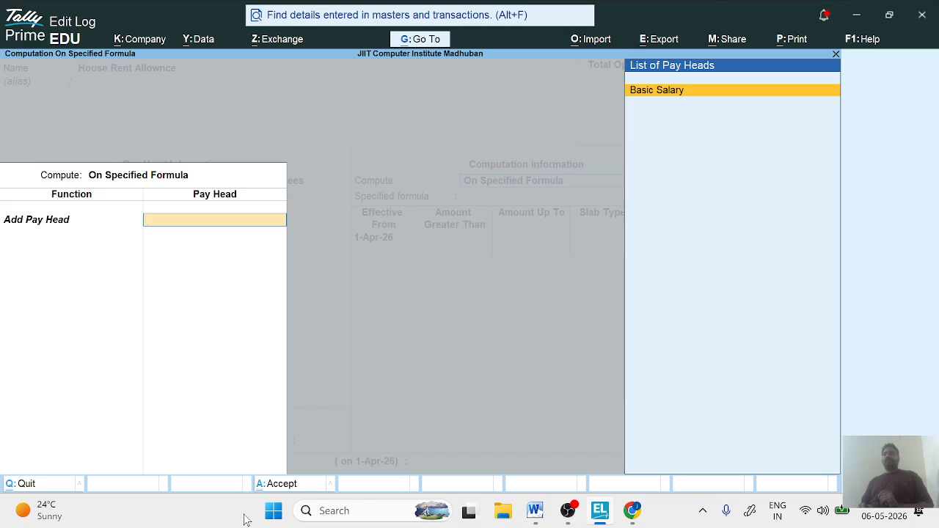
pyautogui.press('Return')
# - Add the first house rent slab effective 1-Apr-26, covering amounts up to 30,000 at 10 percent
pyautogui.press('Return')
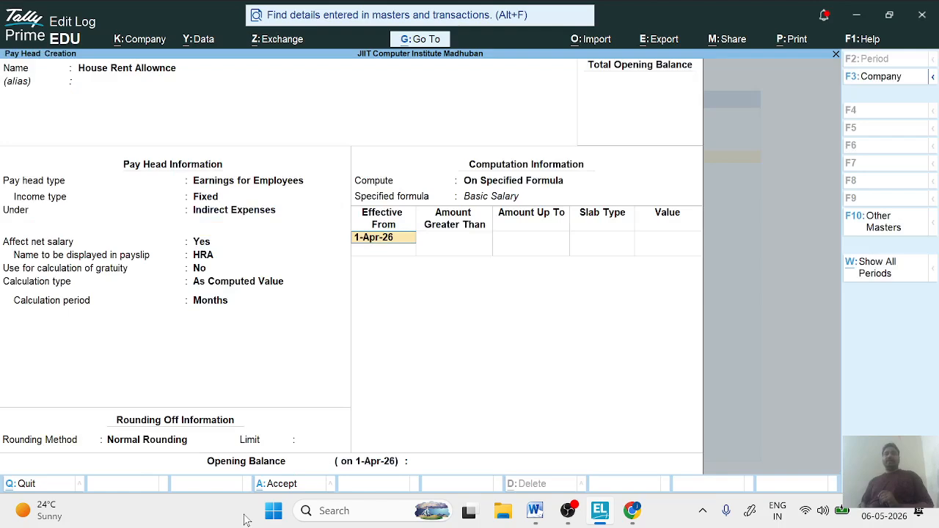
pyautogui.press('Return')
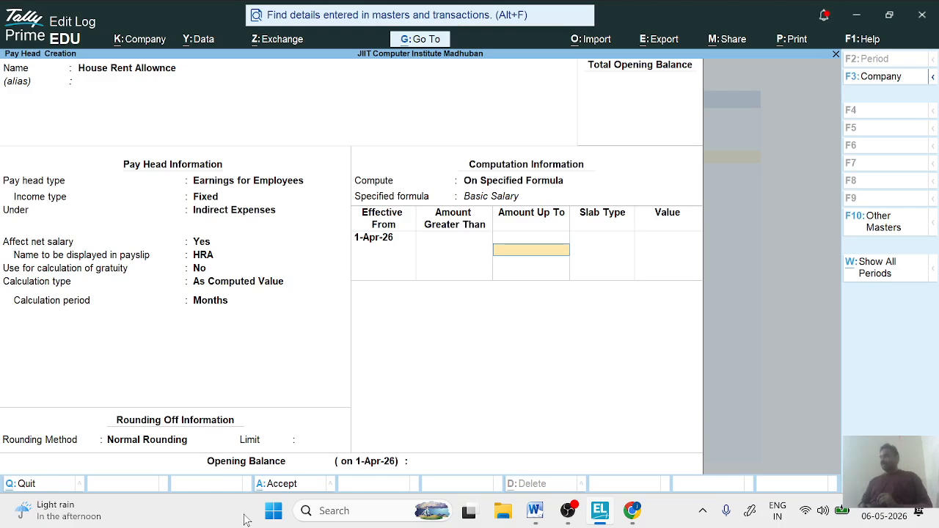
pyautogui.write('30000')
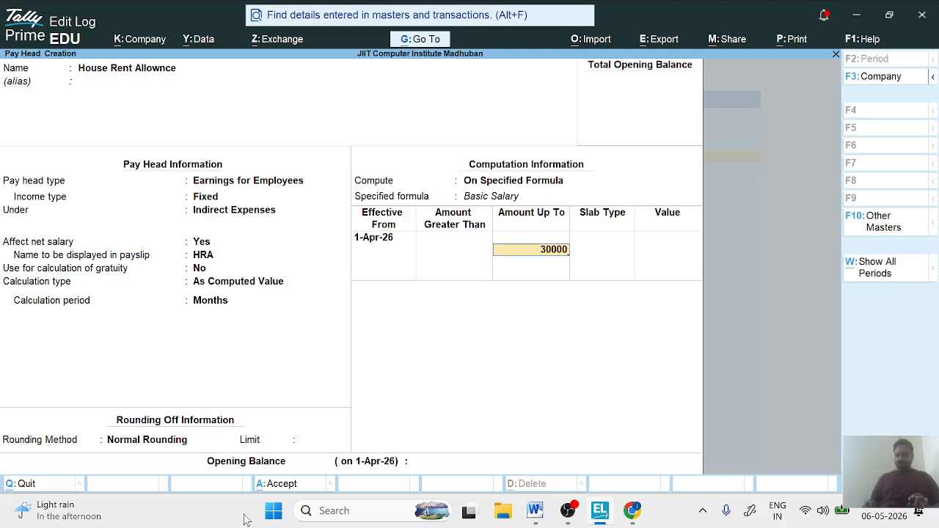
pyautogui.press('Return')
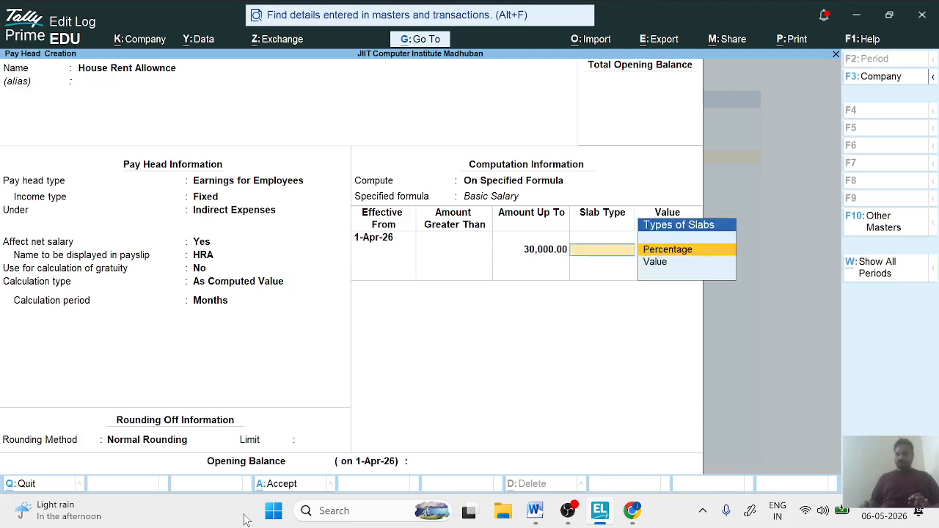
pyautogui.press('Return')
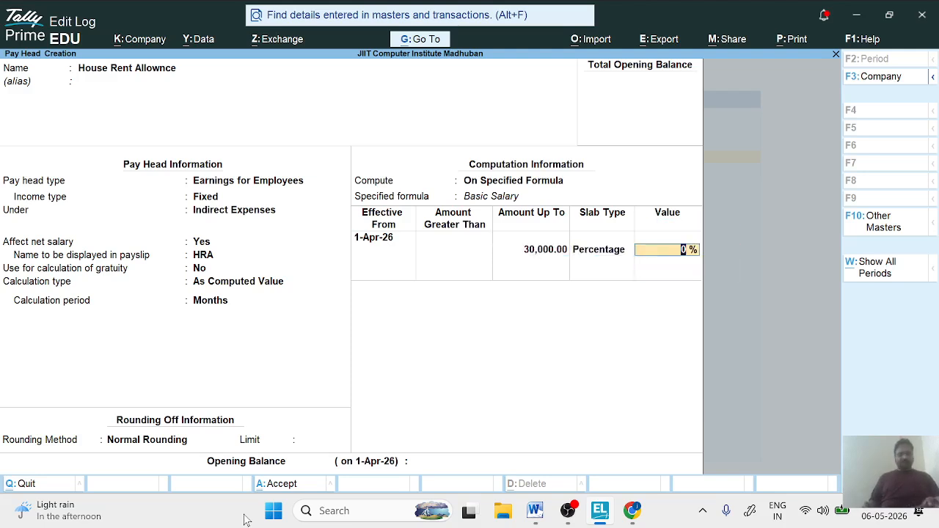
pyautogui.write('10')
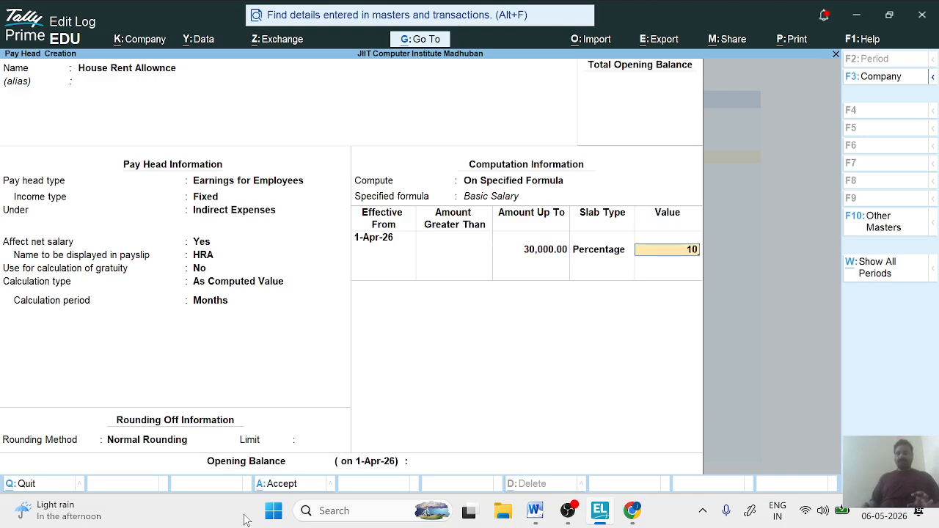
pyautogui.press('Return')
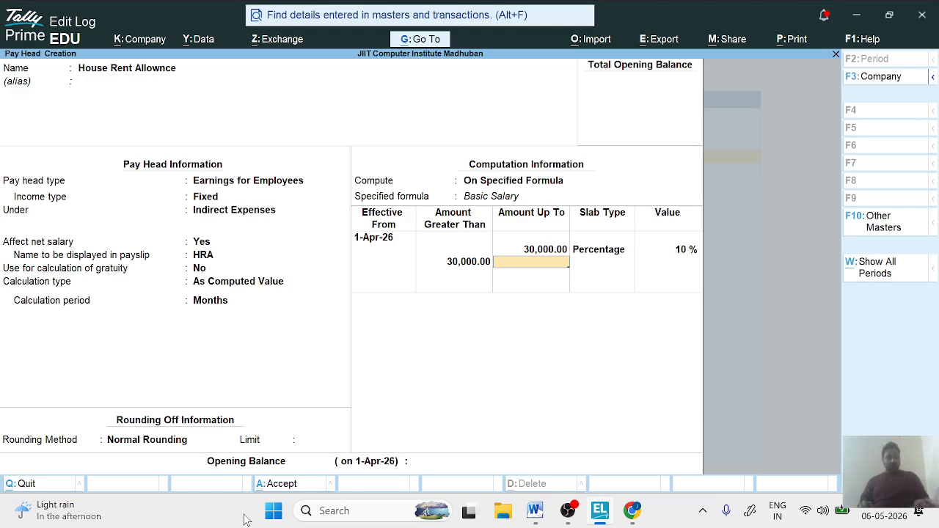
# - Add a second Percentage slab for amounts from 30,000 up to 50,000 at 15 percent
pyautogui.write('50000')
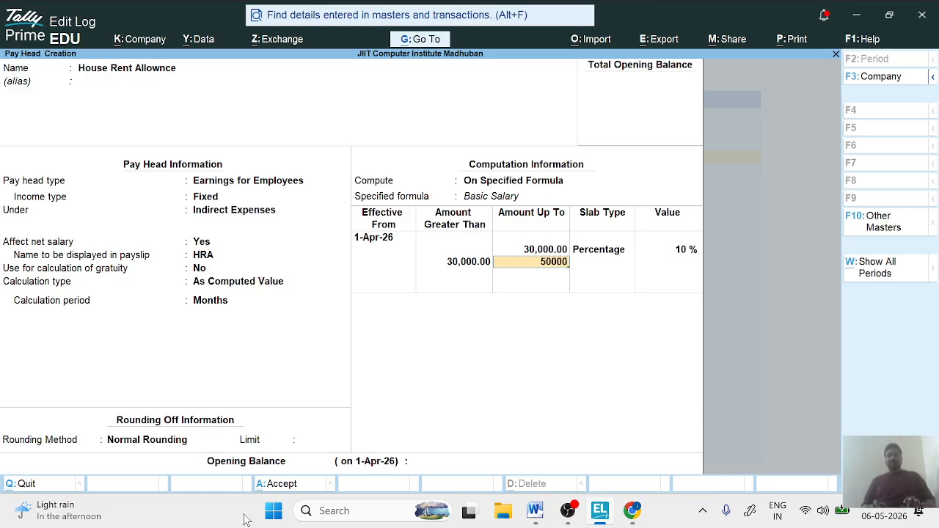
pyautogui.press('Return')
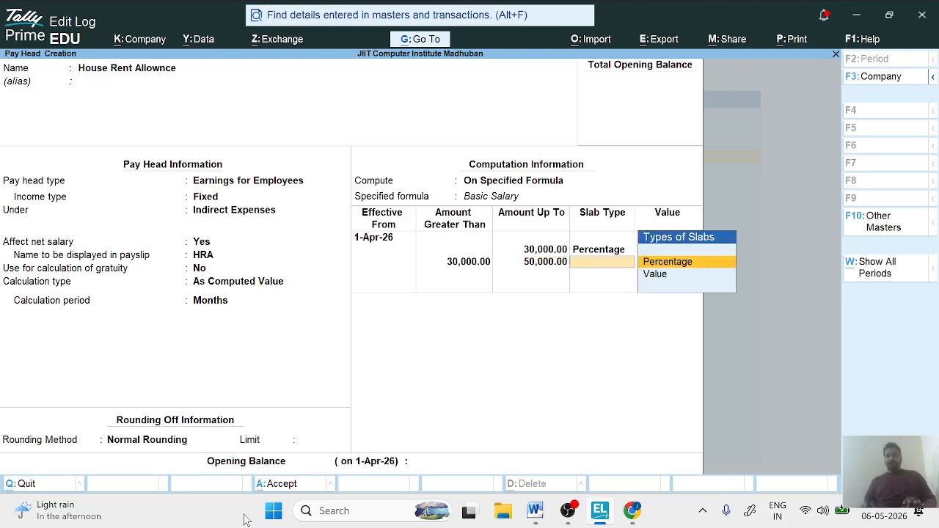
pyautogui.press('Return')
pyautogui.write('15')
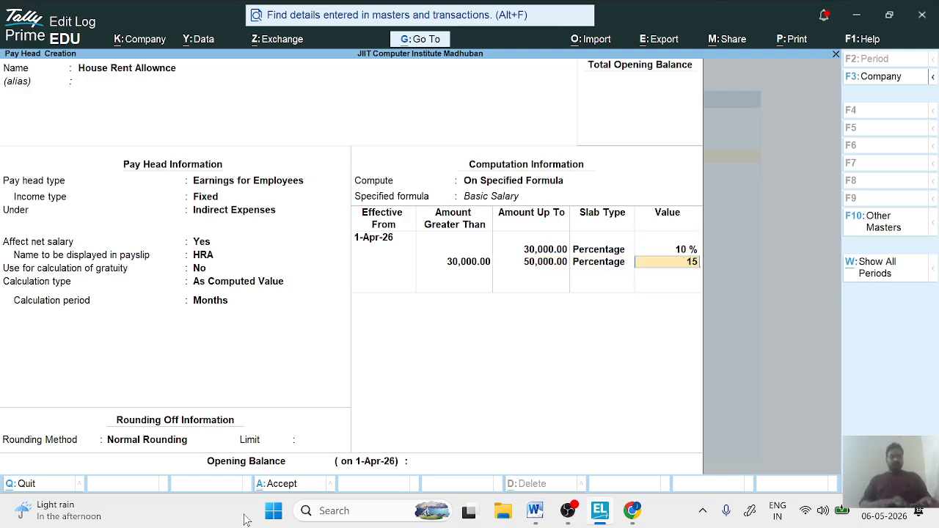
pyautogui.press('Return')
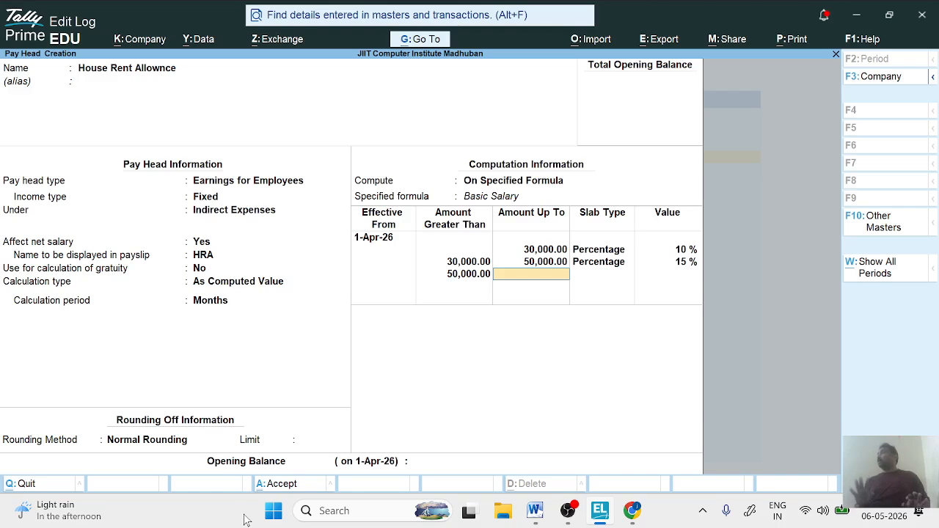
# - Add an open-ended 15 percent slab for amounts above 50,000 and save the pay head without an opening balance
pyautogui.press('Return')
pyautogui.press('Return')
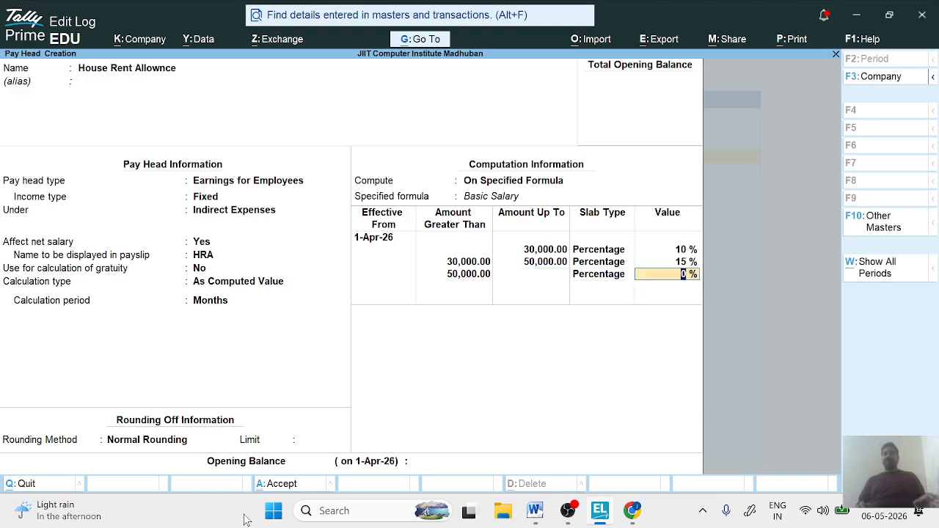
pyautogui.write('15')
pyautogui.press('Return')
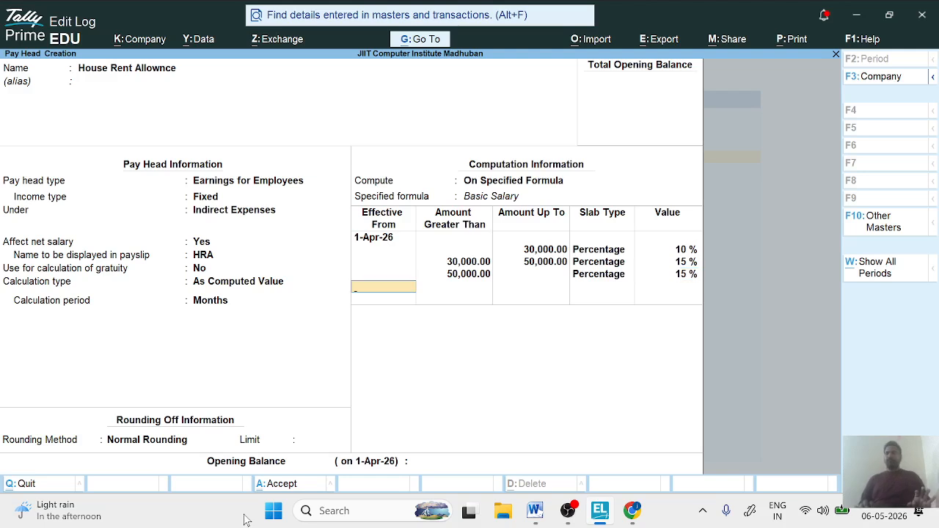
pyautogui.press('Return')
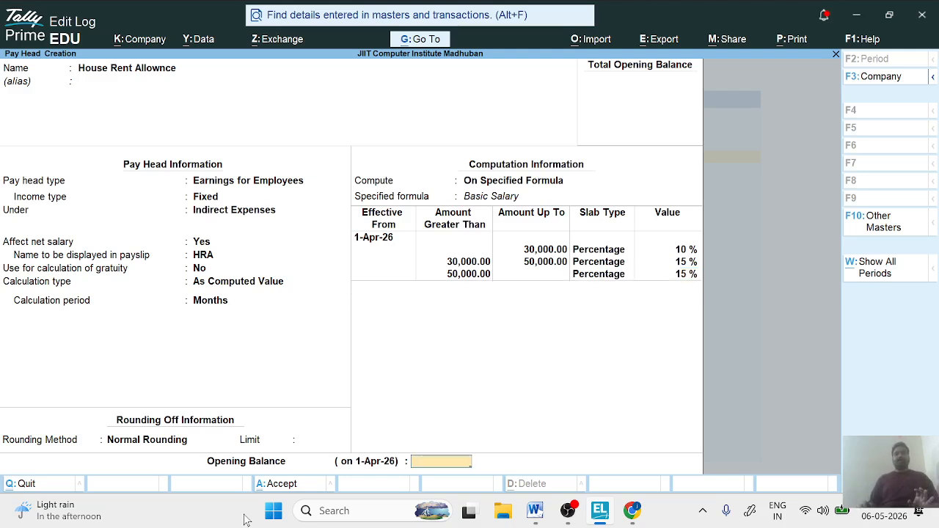
pyautogui.press('Return')
pyautogui.press('Return')
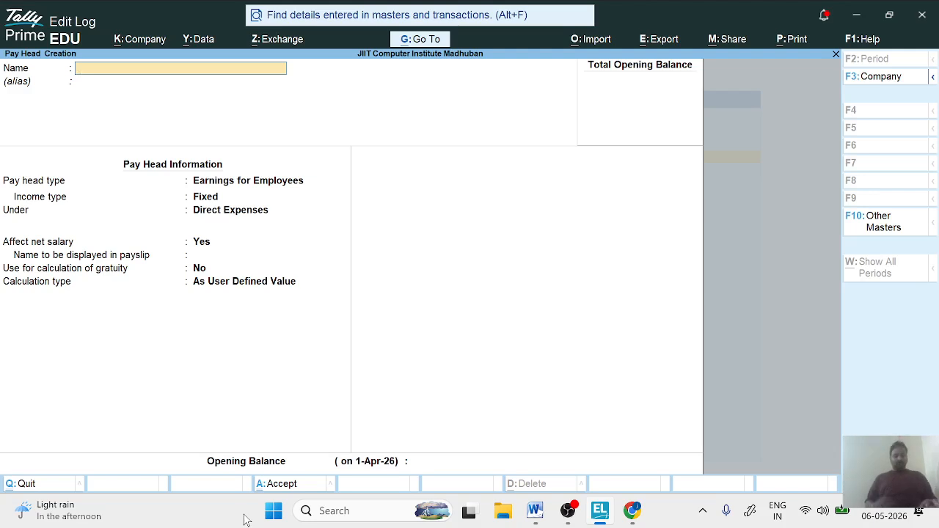
# - Name the new pay head Travel Allownce, without an alias
pyautogui.write('TA')
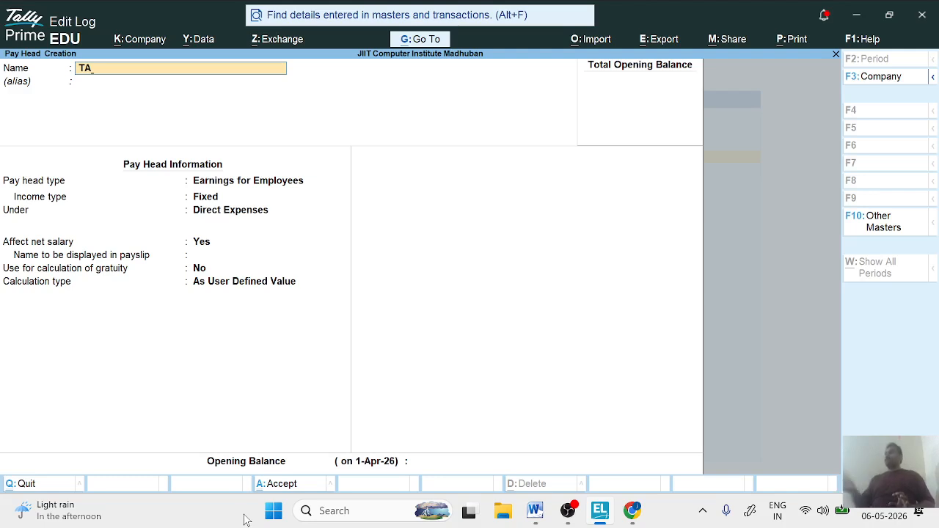
pyautogui.press('BackSpace')
pyautogui.press('BackSpace')
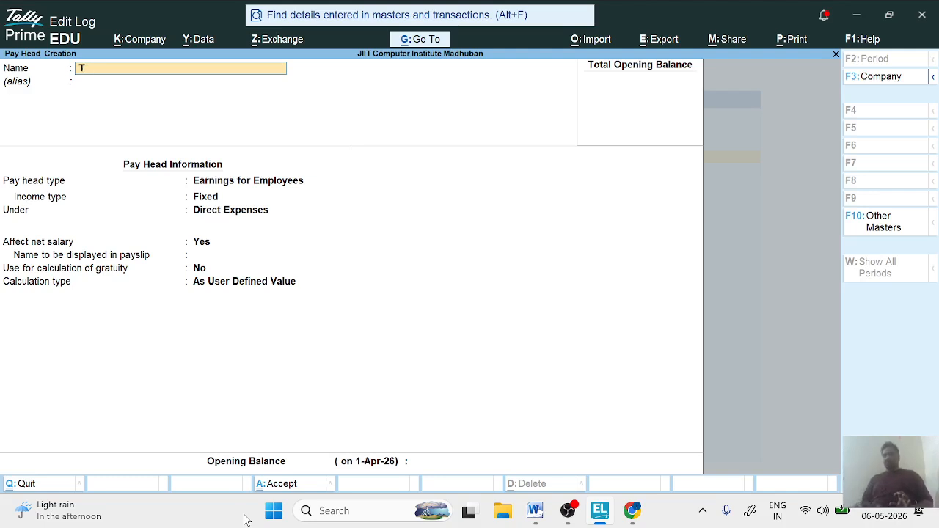
pyautogui.write('Trave')
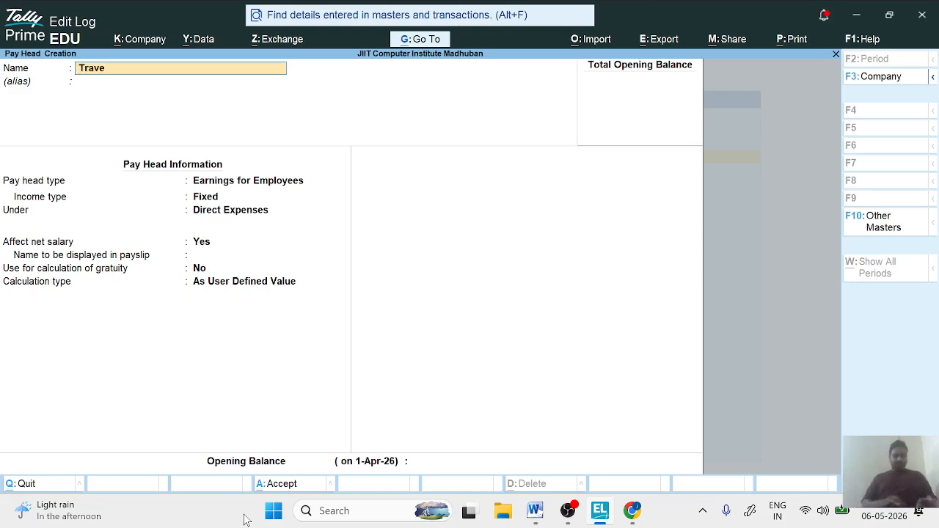
pyautogui.write('l A')
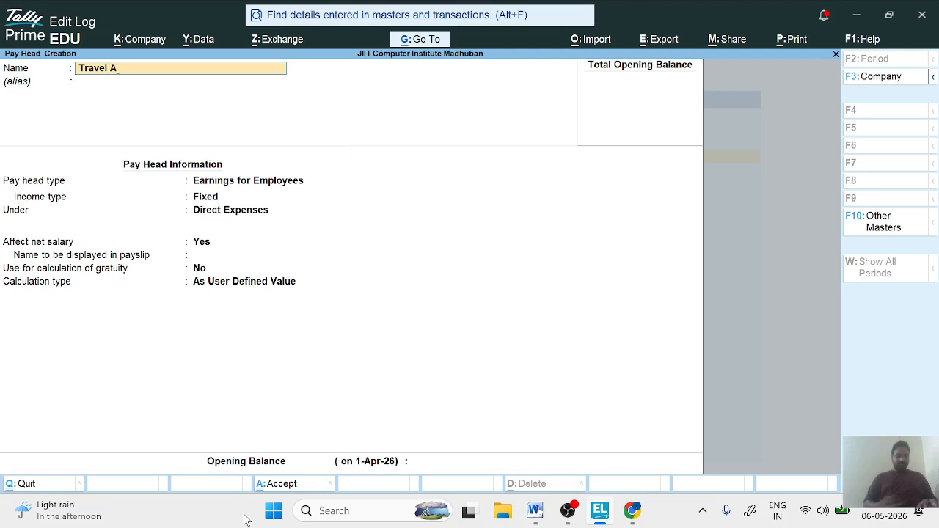
pyautogui.write('ll')
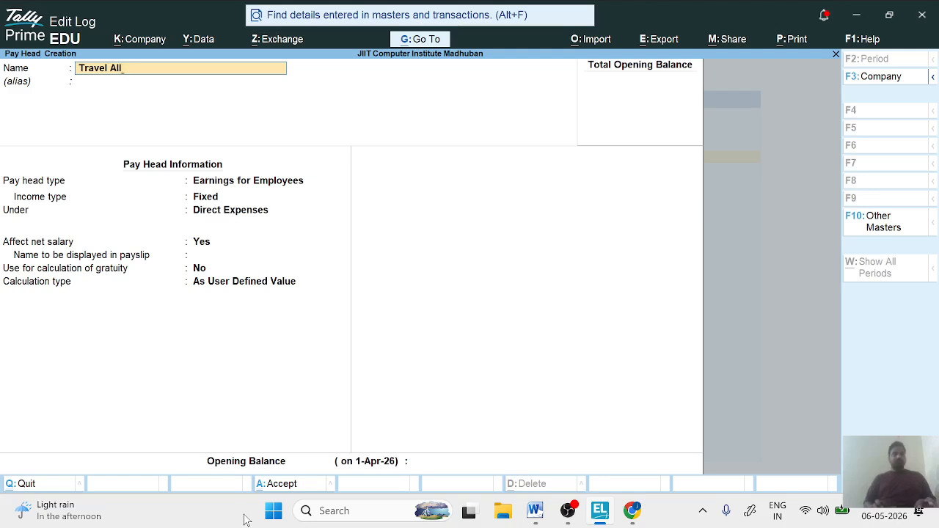
pyautogui.write('ownce')
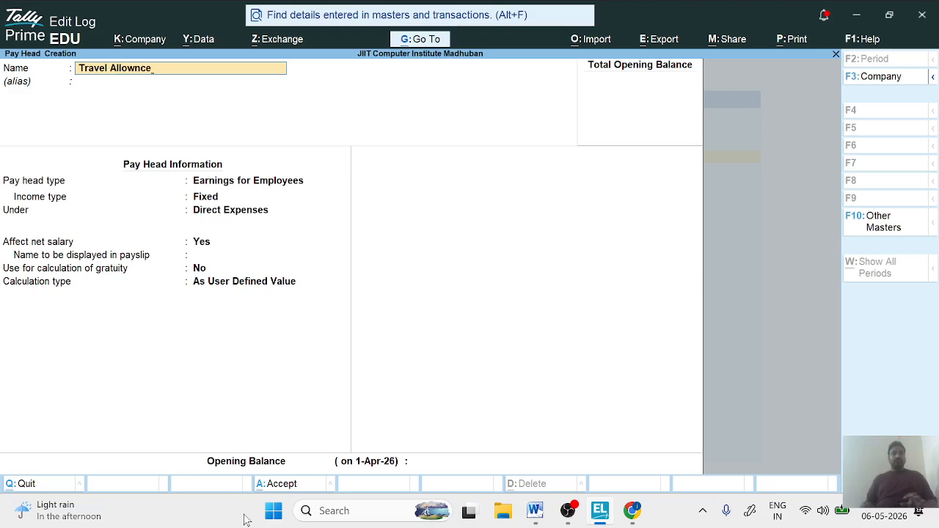
pyautogui.press('Return')
pyautogui.press('Return')
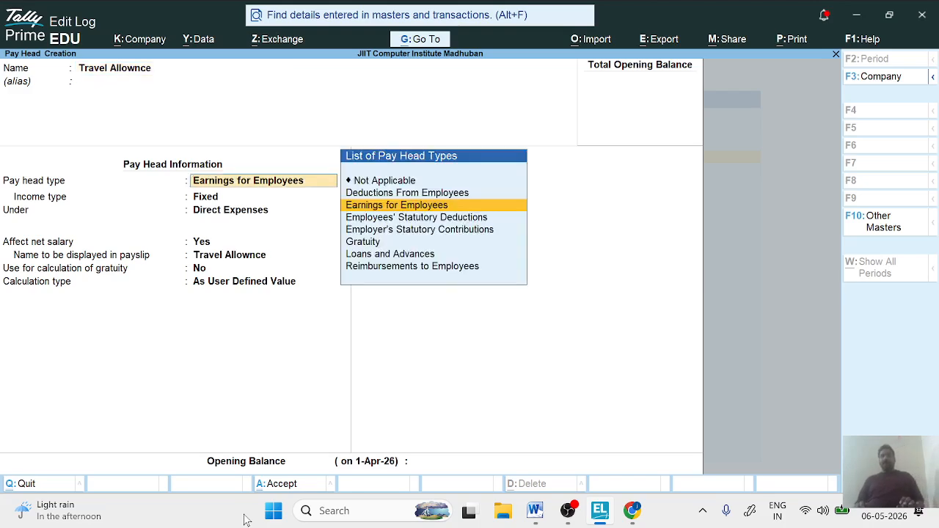
# - Set the travel pay head as Earnings for Employees with Fixed income type, under Indirect Expenses
pyautogui.press('Return')
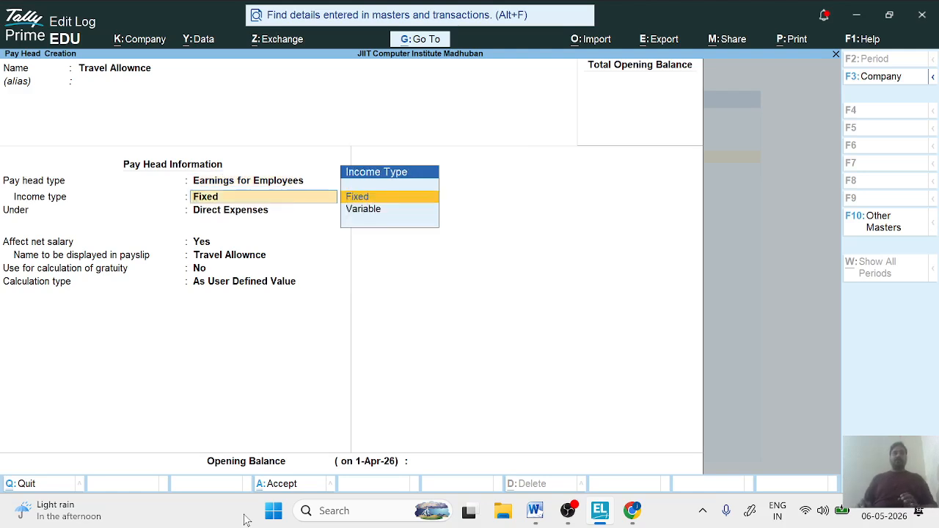
pyautogui.press('Return')
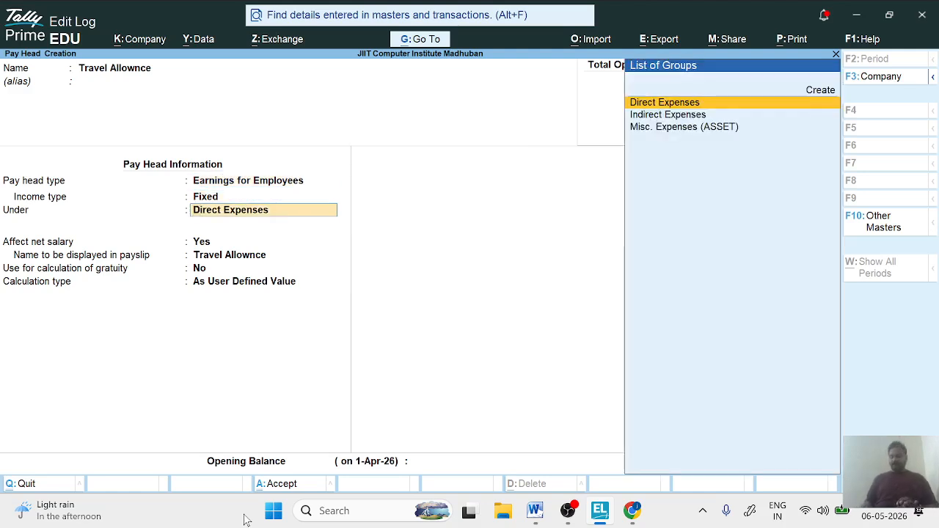
pyautogui.press('Down')
pyautogui.press('Return')
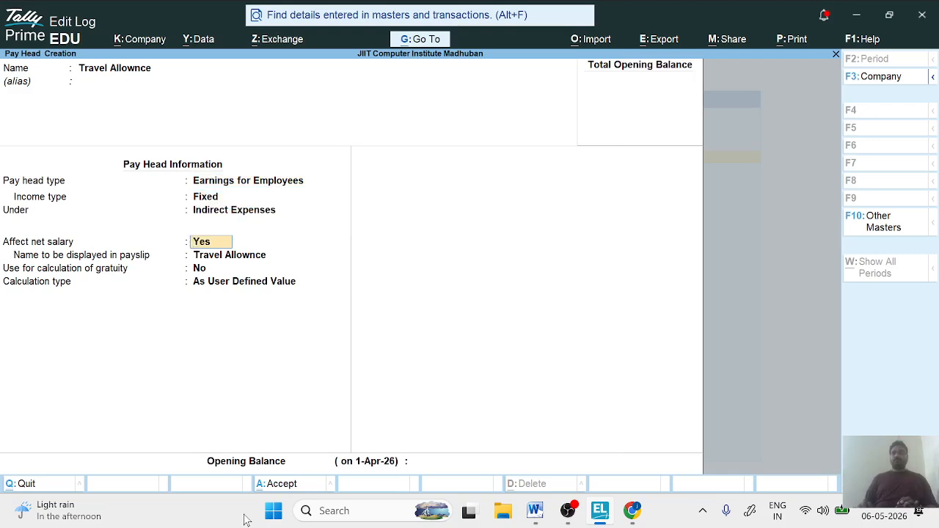
# - Keep the travel pay head affecting net salary, with payslip name TA and no use in gratuity calculation
pyautogui.press('Return')
pyautogui.write('TA')
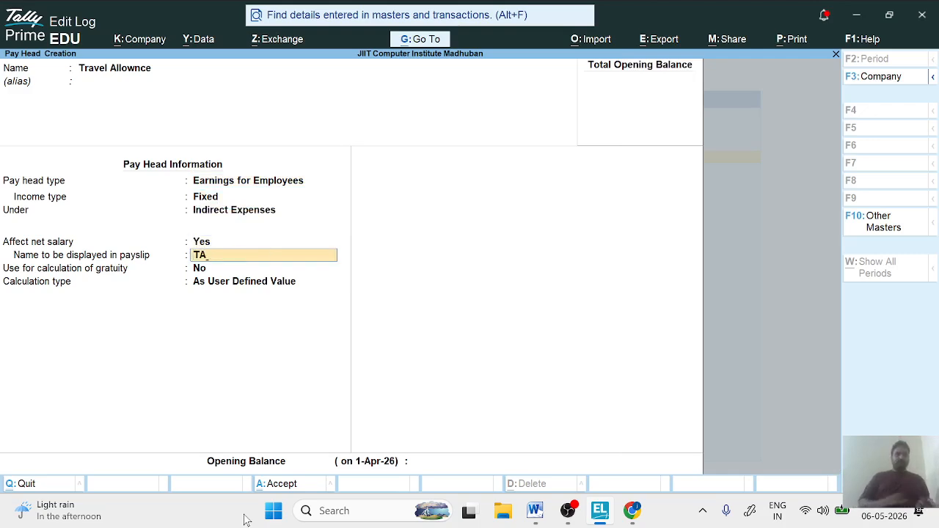
pyautogui.press('Return')
pyautogui.press('Return')
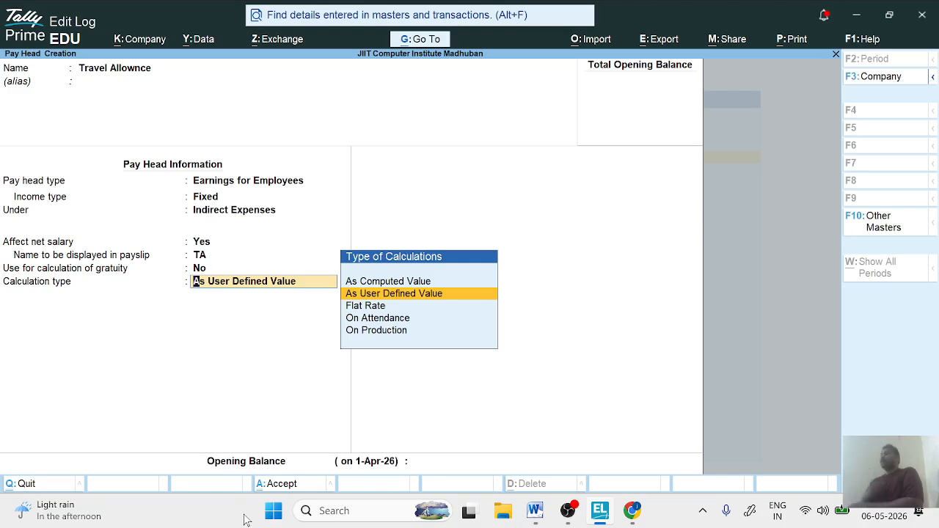
# - Set the calculation type to As User Defined Value and save the travel pay head without an opening balance
pyautogui.press('Return')
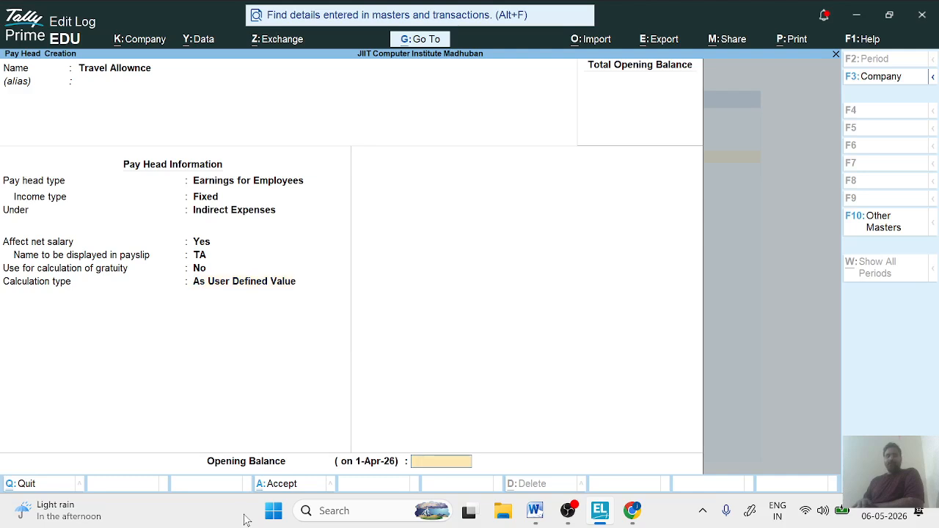
pyautogui.press('Return')
pyautogui.press('Return')
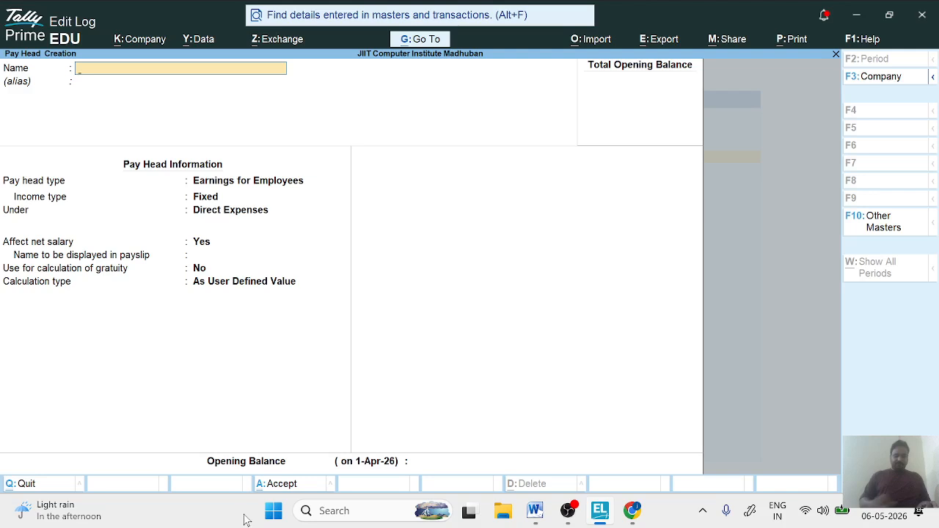
pyautogui.write('PF')
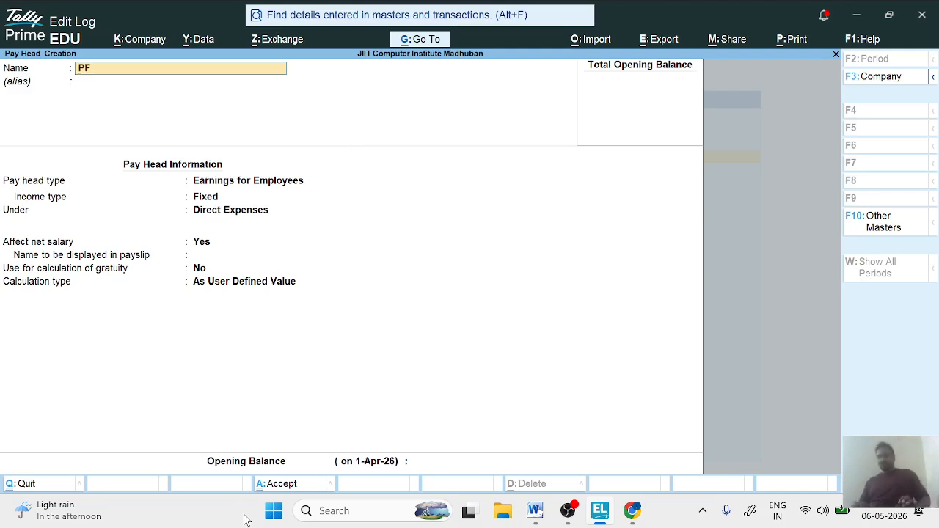
pyautogui.press('BackSpace')
pyautogui.press('BackSpace')
# - Name the new pay head Employee Provident Fund, without an alias
pyautogui.write('E')
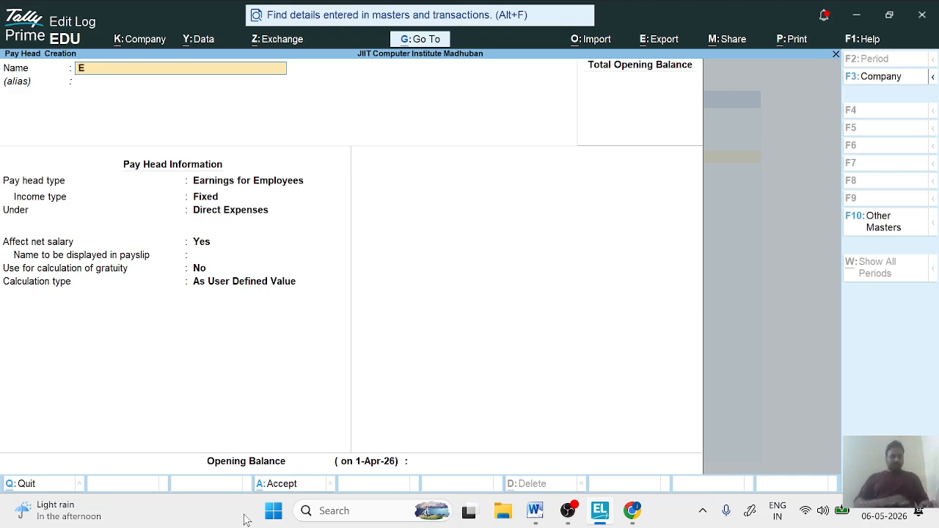
pyautogui.write('mp')
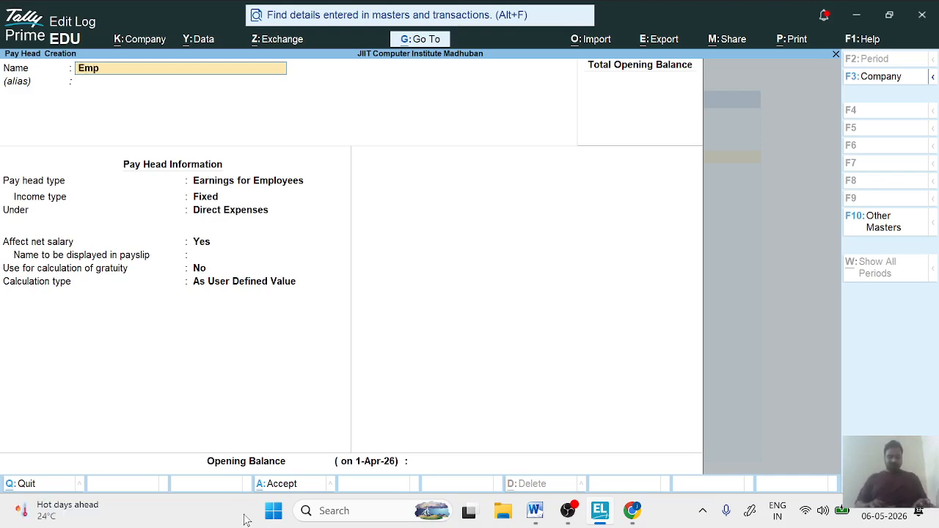
pyautogui.write('lo')
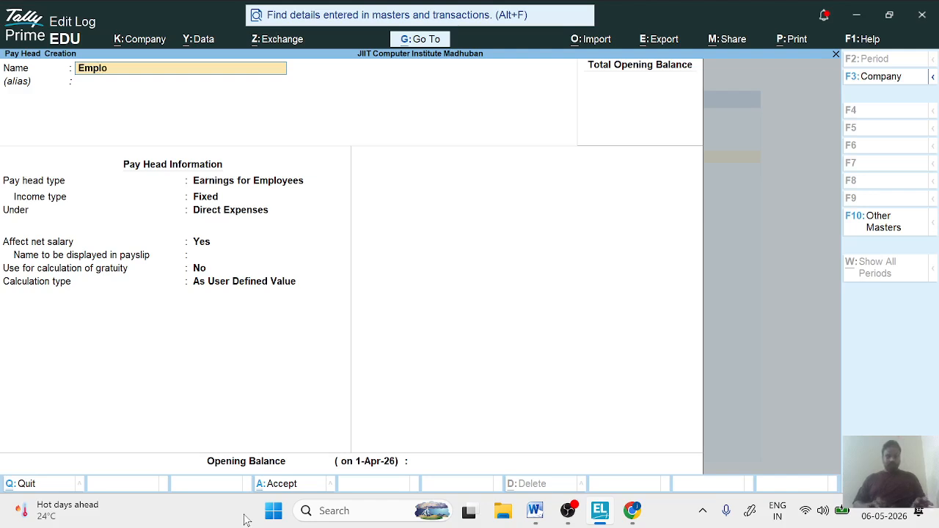
pyautogui.write('yee Pr')
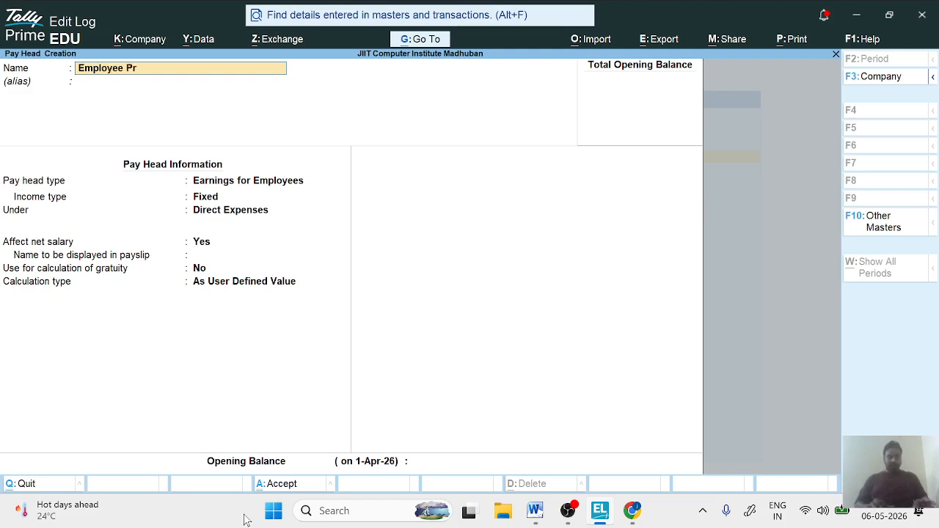
pyautogui.write('ovident')
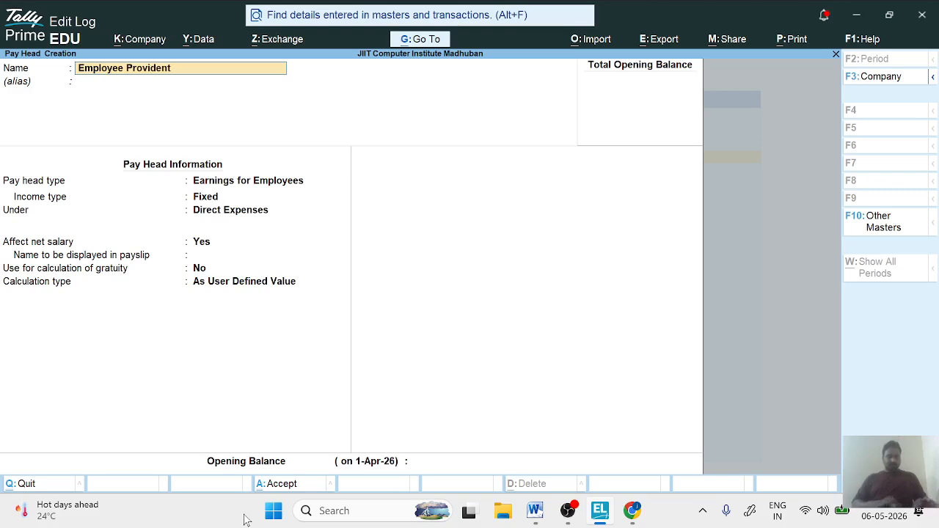
pyautogui.write(' Fund')
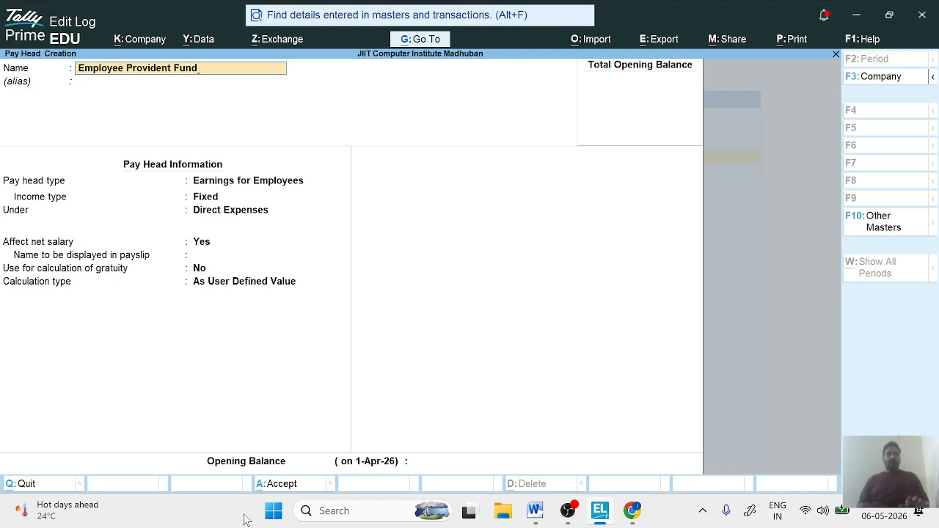
pyautogui.press('Return')
pyautogui.press('Return')
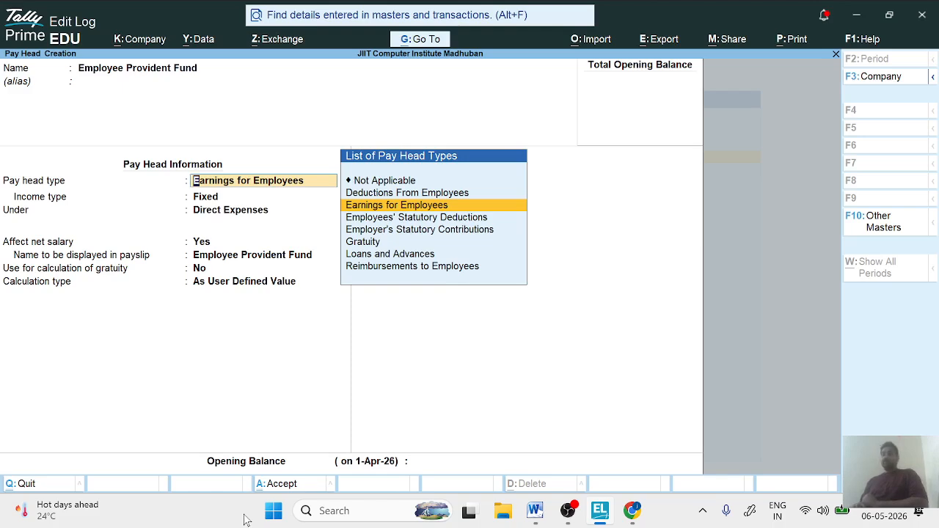
# - Set the provident fund pay head's type to Deductions From Employees, under Current Liabilities
pyautogui.press('Up')
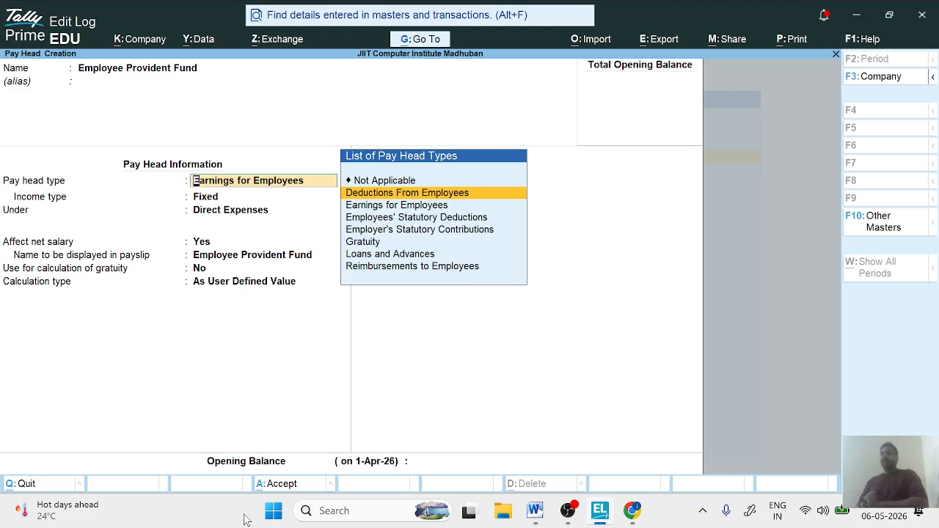
pyautogui.press('Return')
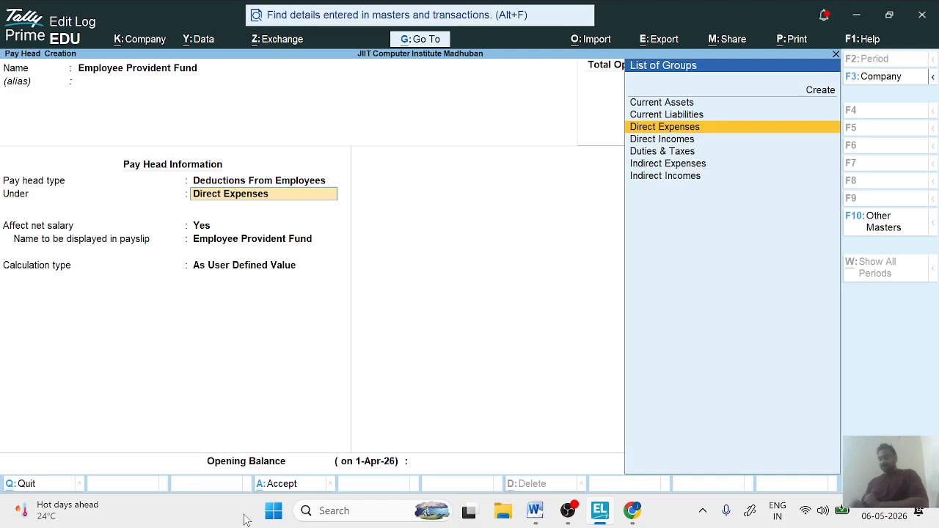
pyautogui.press('Up')
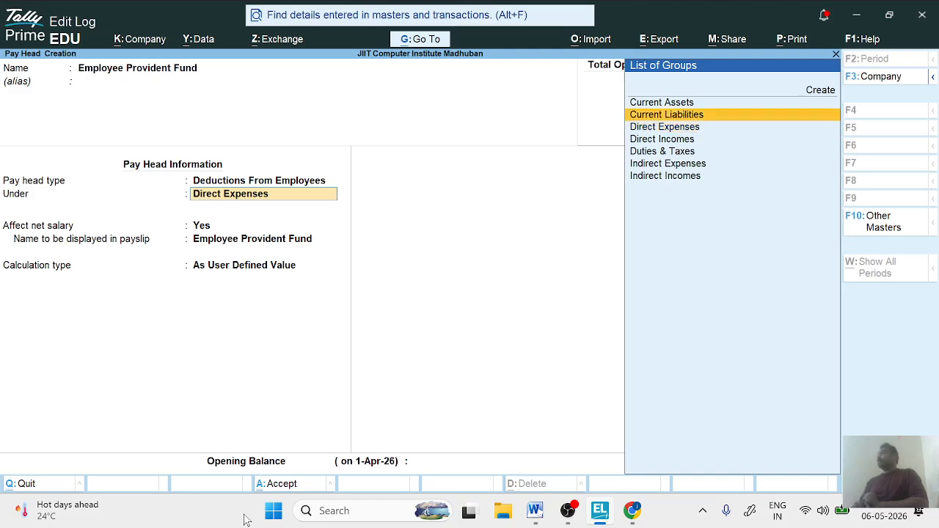
pyautogui.press('Return')
pyautogui.press('Return')
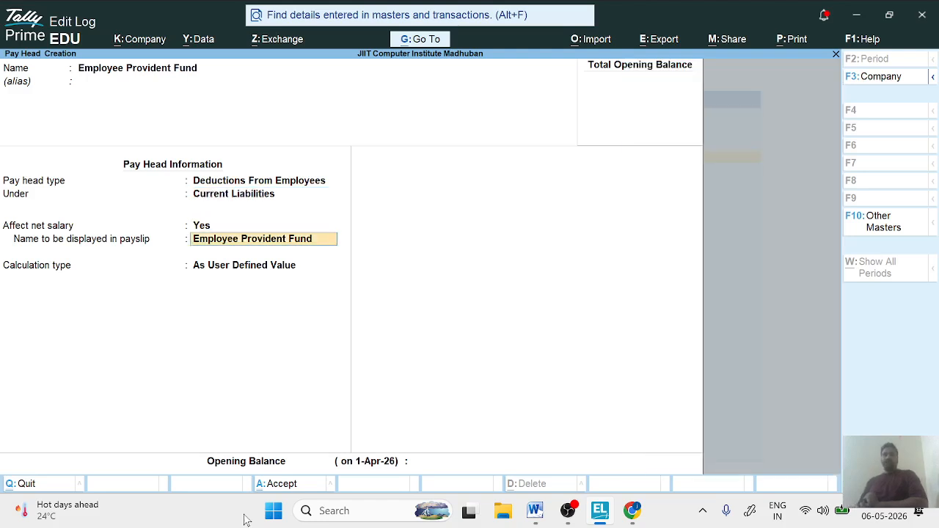
# - Keep the provident fund pay head affecting net salary and set its payslip name to EPF
pyautogui.write('EPF')
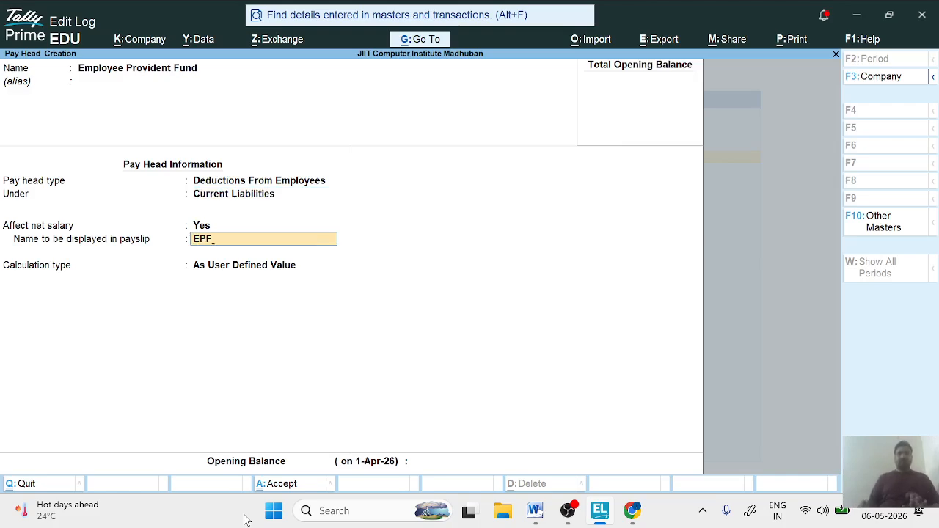
pyautogui.press('Return')
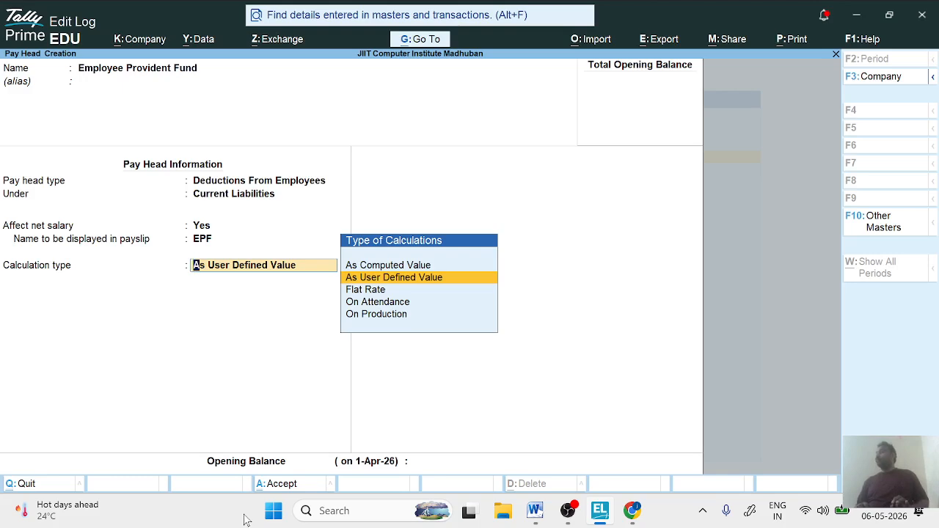
# - Set the provident fund calculation type to As Computed Value with Normal Rounding and no rounding limit
pyautogui.press('Up')
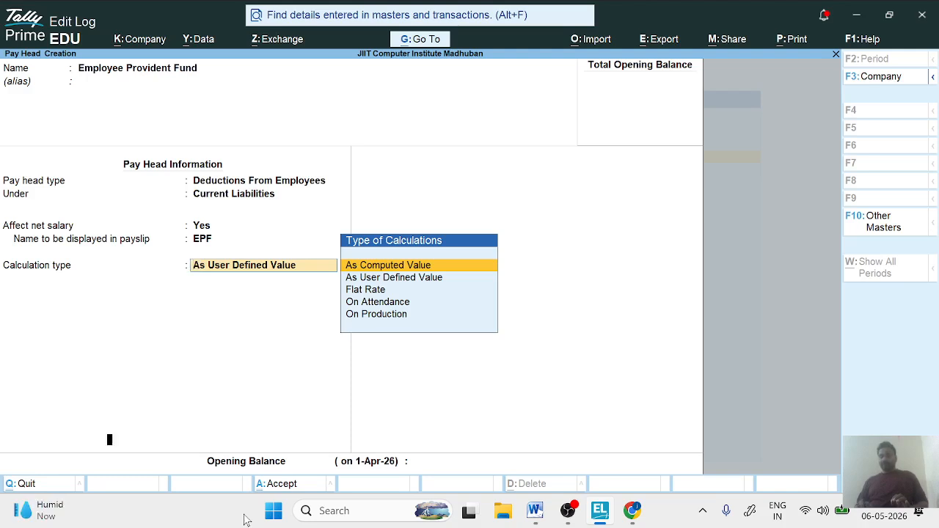
pyautogui.press('Return')
pyautogui.press('Down')
pyautogui.press('Down')
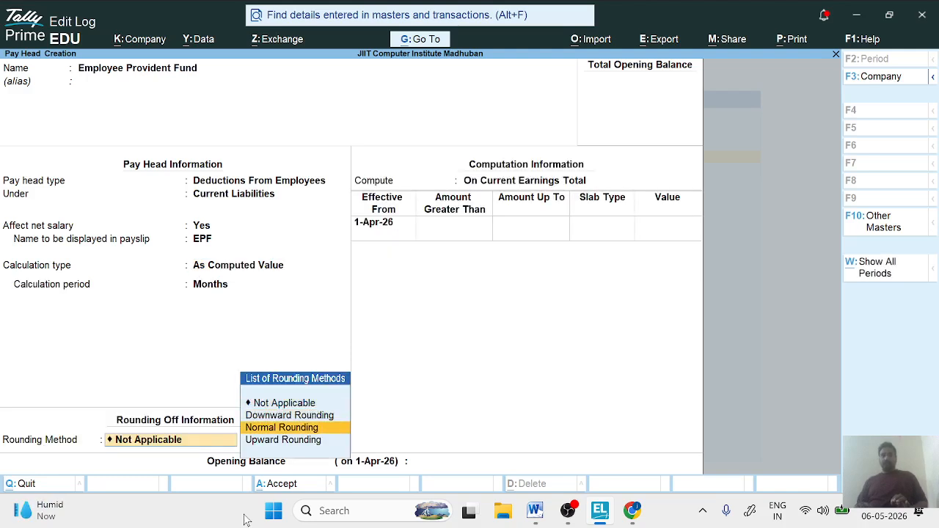
pyautogui.press('Return')
pyautogui.press('Return')
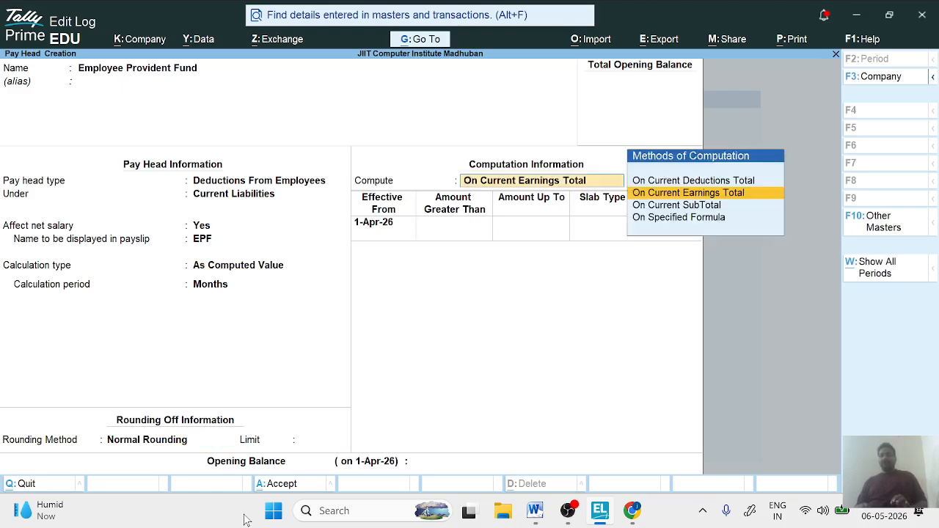
# - Compute the provident fund On Specified Formula, with Basic Salary as the only added pay head
pyautogui.press('Down')
pyautogui.press('Down')
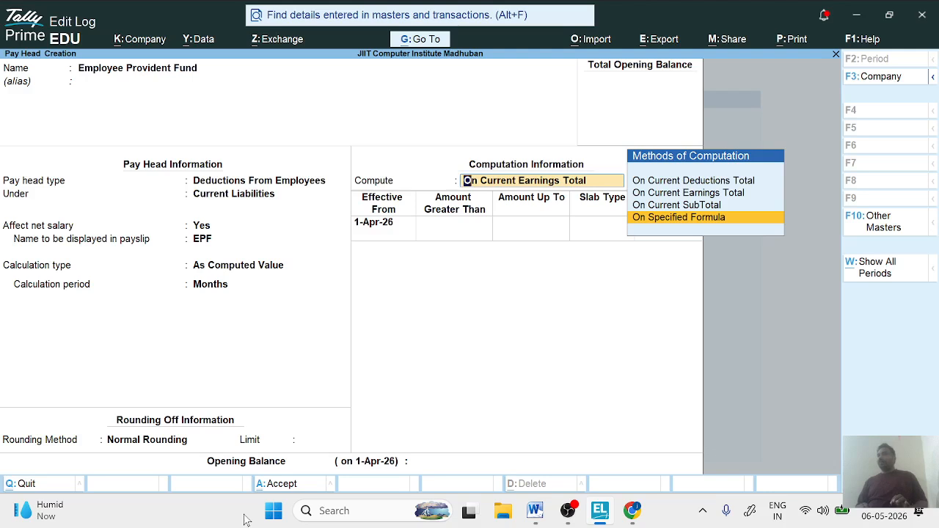
pyautogui.press('Return')
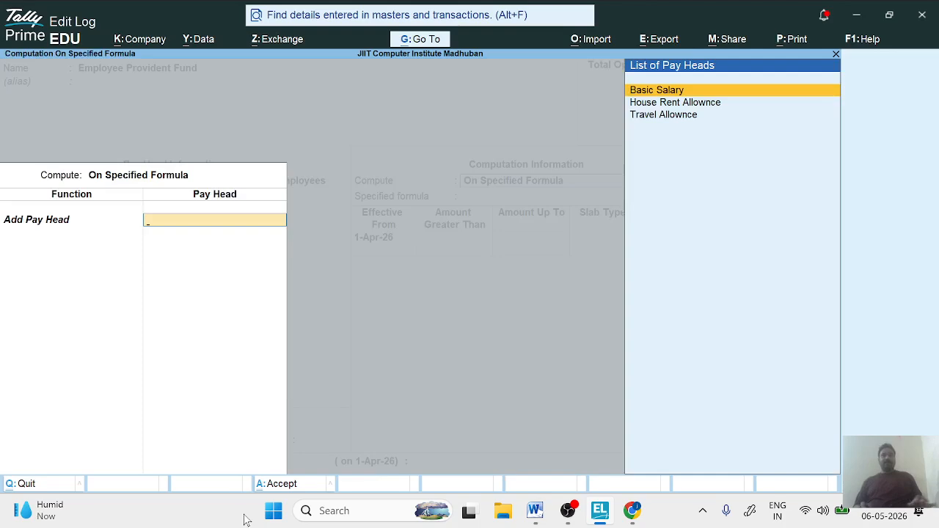
pyautogui.press('Return')
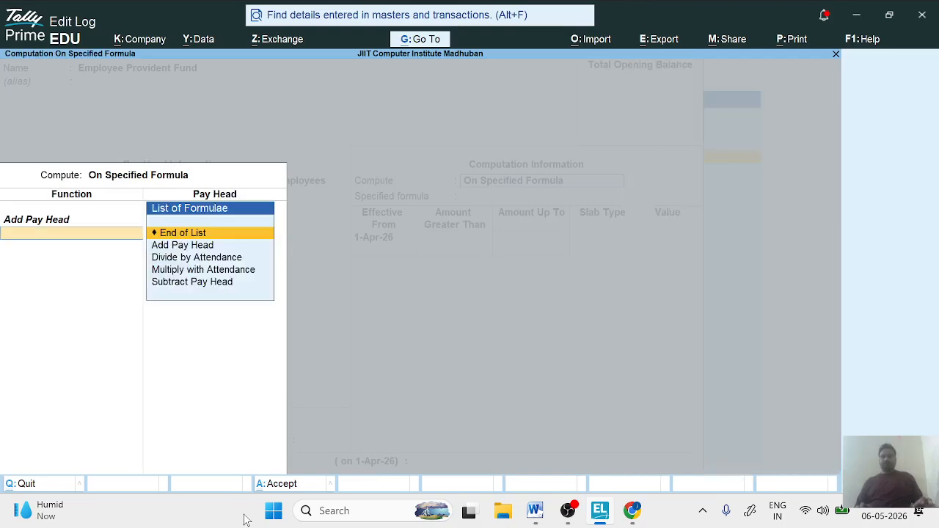
pyautogui.press('Return')
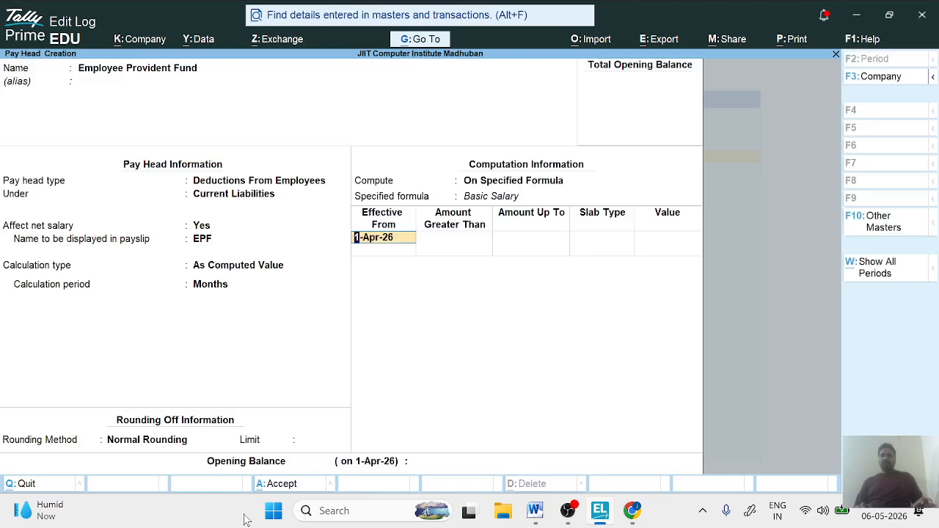
# - Add a provident fund slab effective from 1-Apr-26 for amounts up to 30,000, as a Percentage of 12%
pyautogui.press('Return')
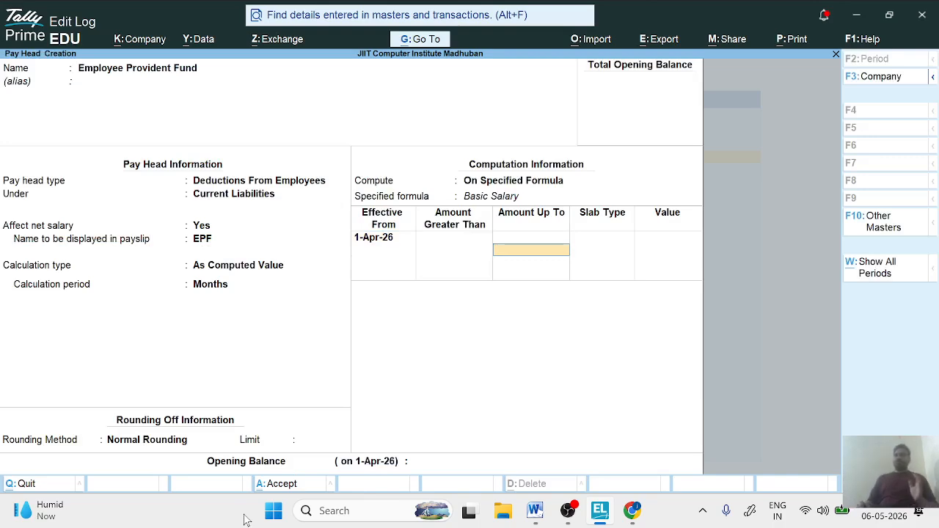
pyautogui.hotkey('alt', 'Tab')
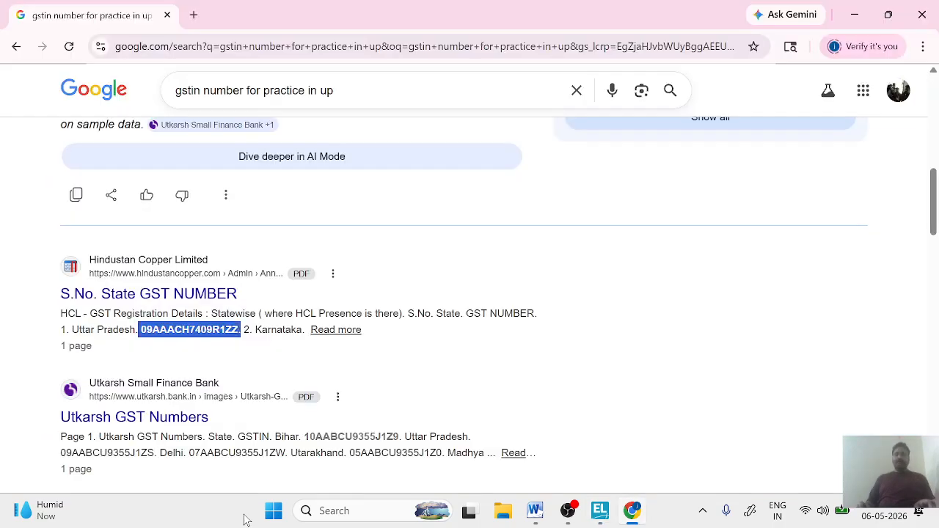
pyautogui.hotkey('alt', 'Tab')
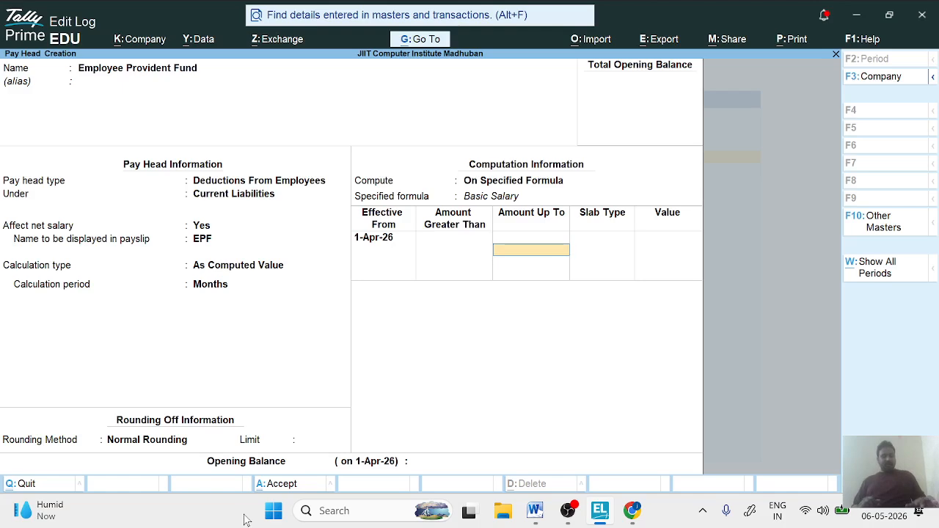
pyautogui.write('30,000')
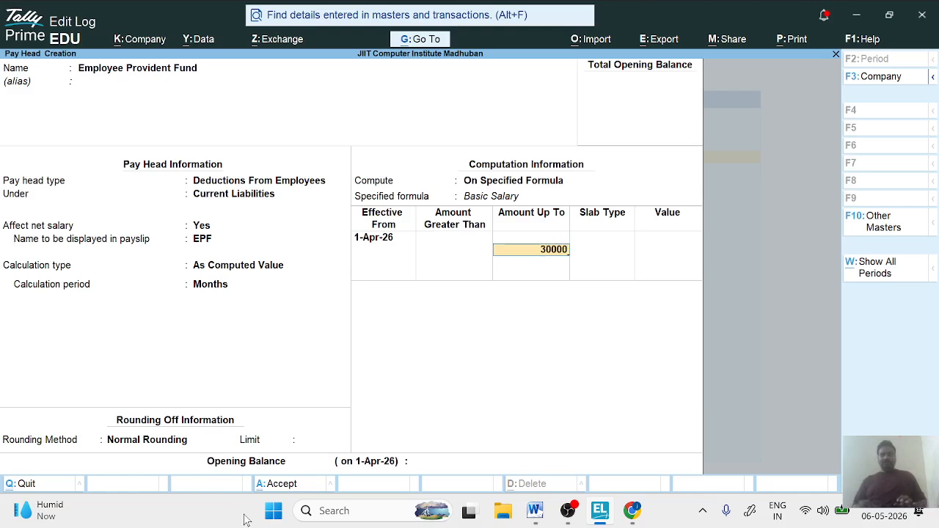
pyautogui.press('Return')
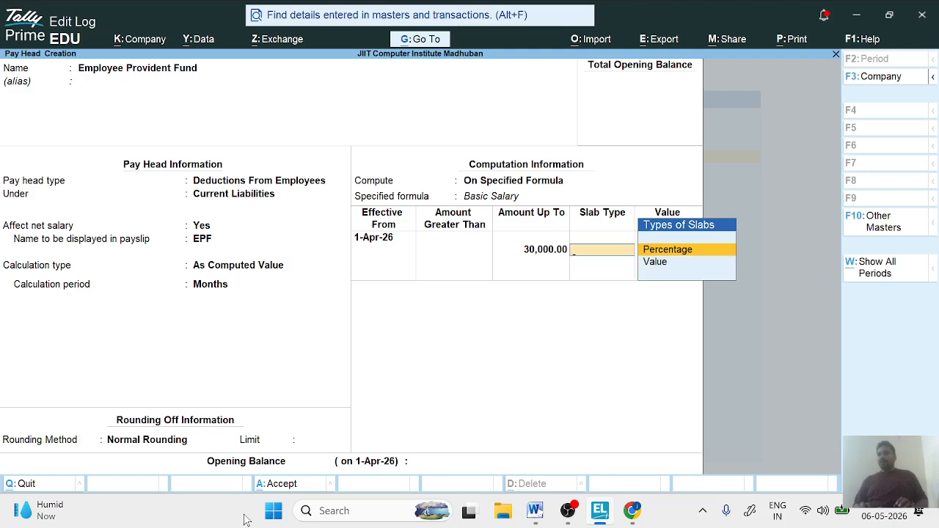
pyautogui.press('Return')
pyautogui.write('12')
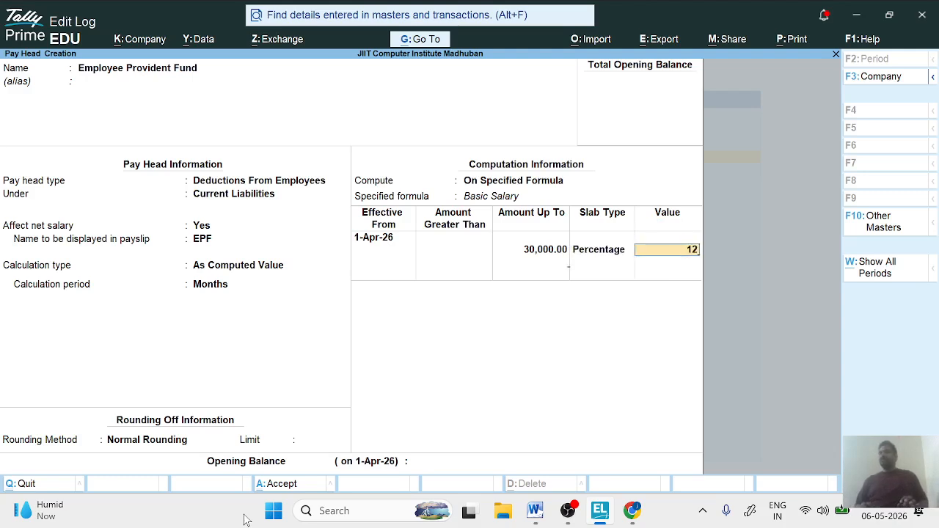
pyautogui.press('Return')
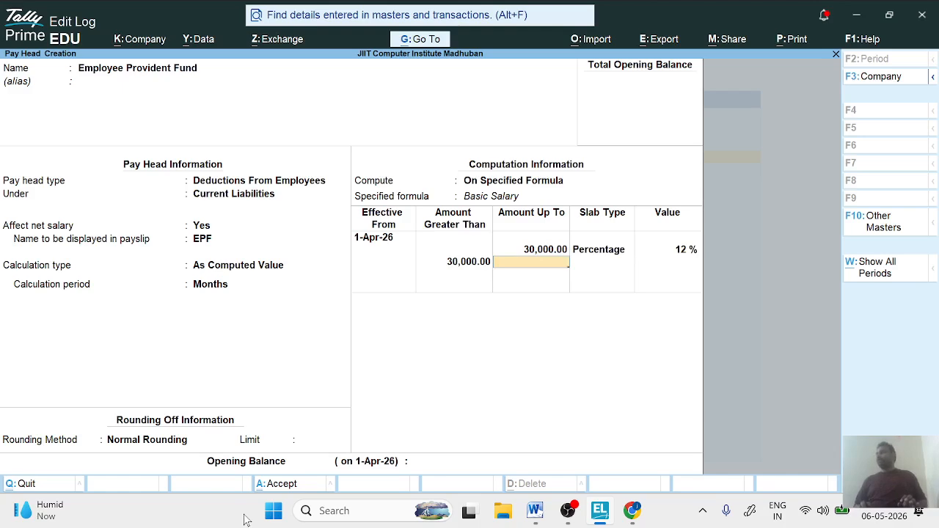
# - Add a 12% Percentage slab for amounts above 30,000 without an upper limit and save the provident fund pay head
pyautogui.press('Return')
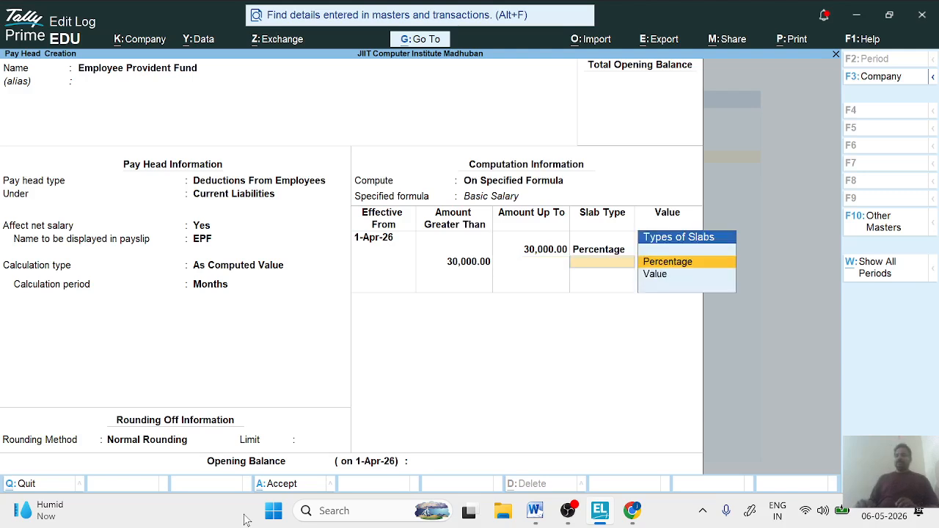
pyautogui.press('Return')
pyautogui.write('12')
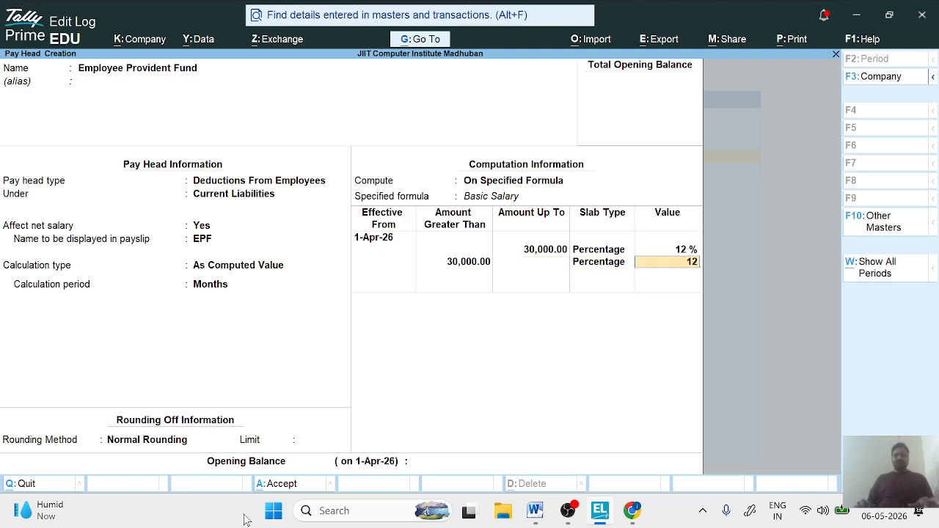
pyautogui.press('Return')
pyautogui.press('Return')
pyautogui.press('Return')
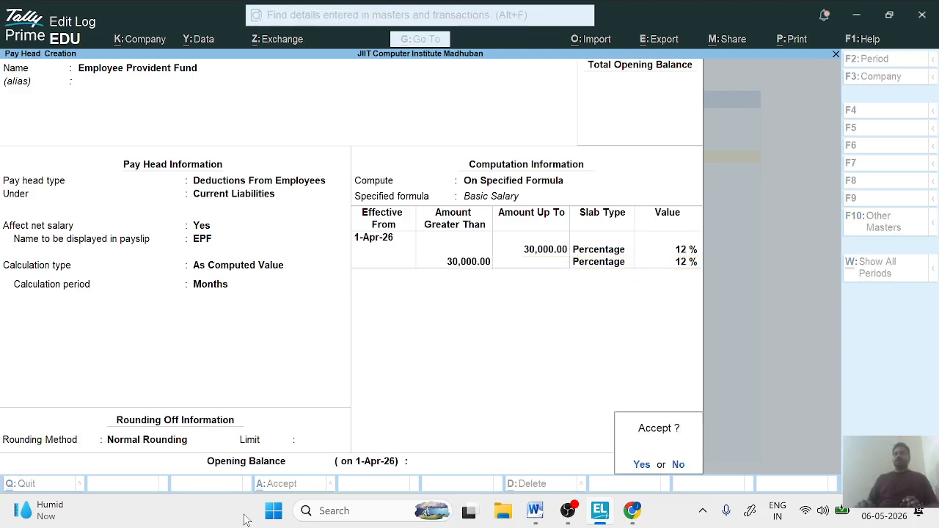
pyautogui.press('Return')
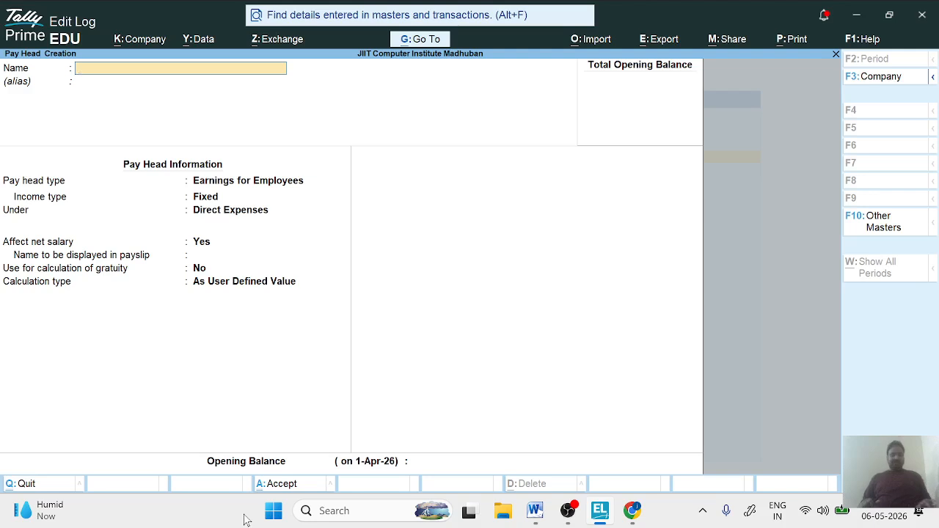
# - Name the new pay head Employee State Insurance and leave its alias blank
pyautogui.write('Emplo')
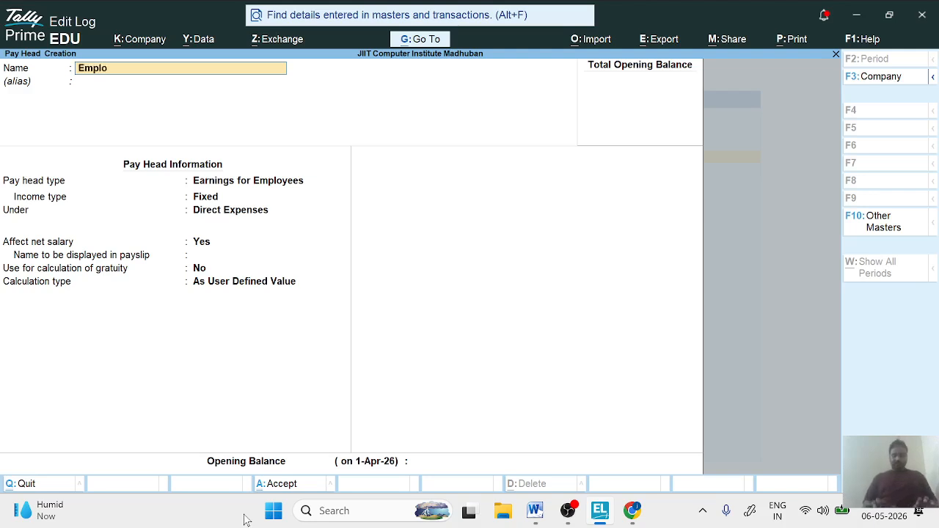
pyautogui.write('yee S')
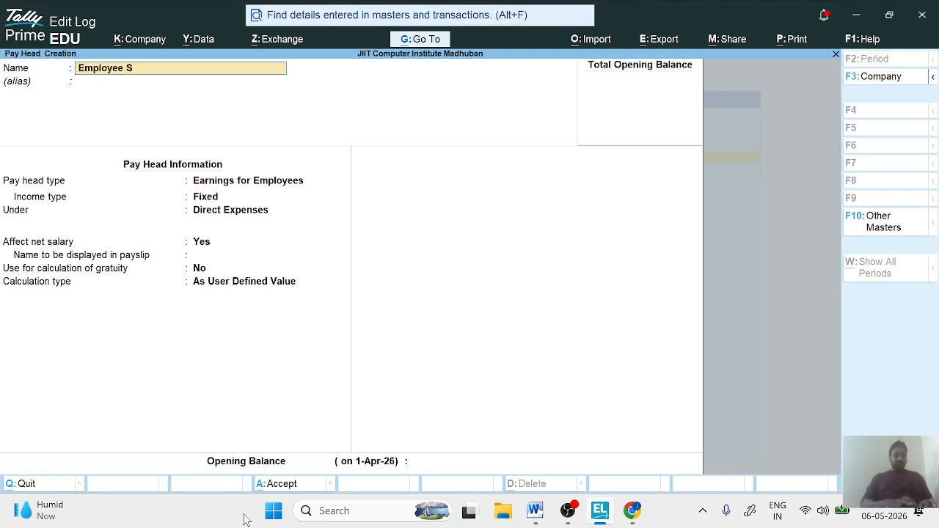
pyautogui.write('ta')
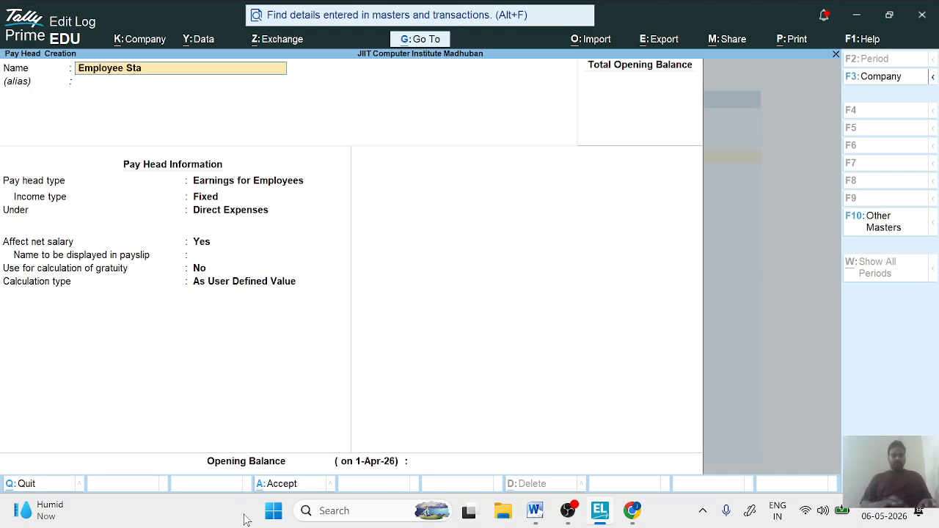
pyautogui.write('te ')
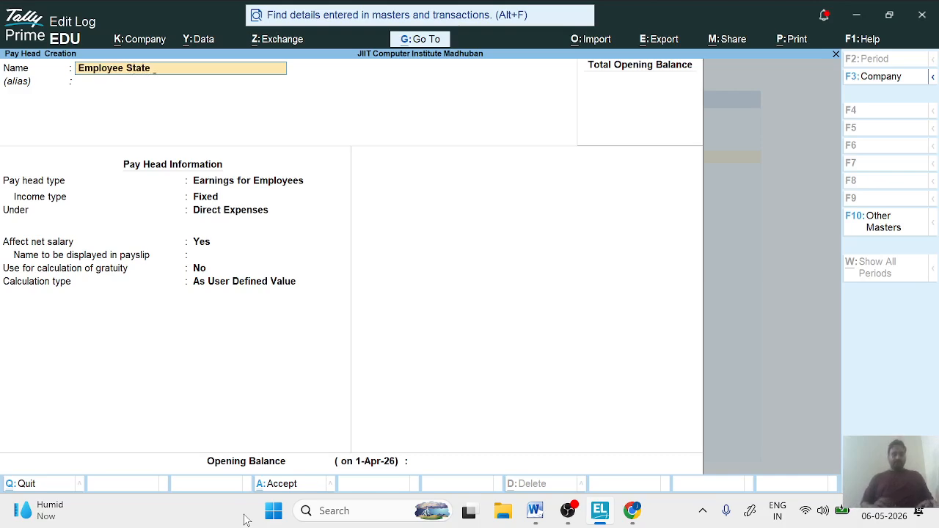
pyautogui.write('Insuranc')
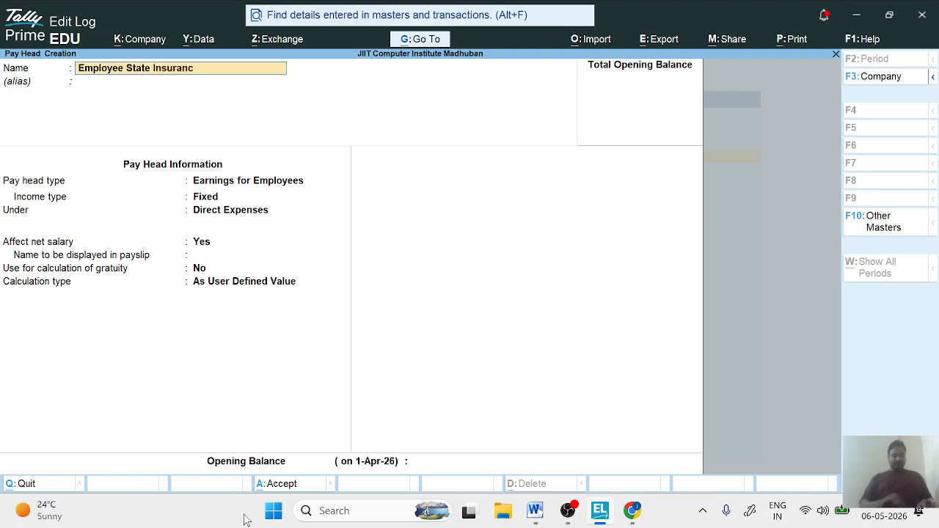
pyautogui.write('e')
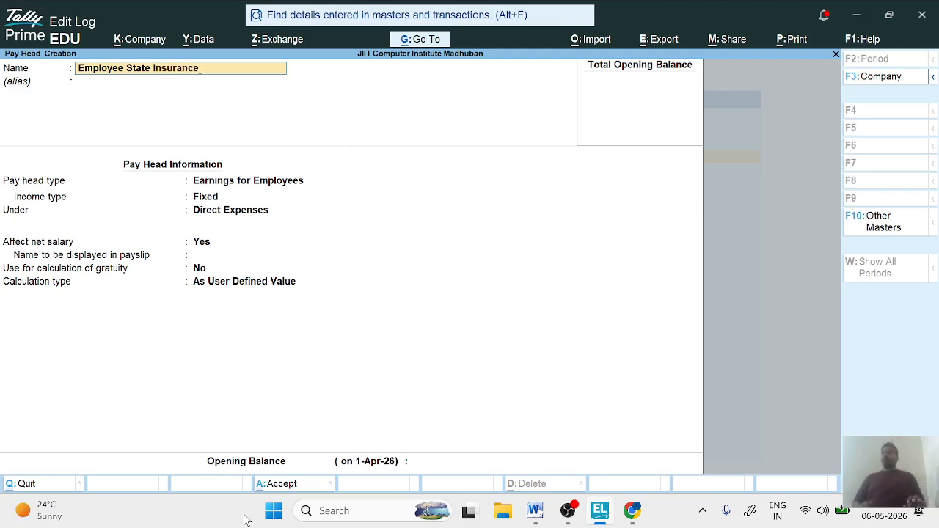
pyautogui.press('Return')
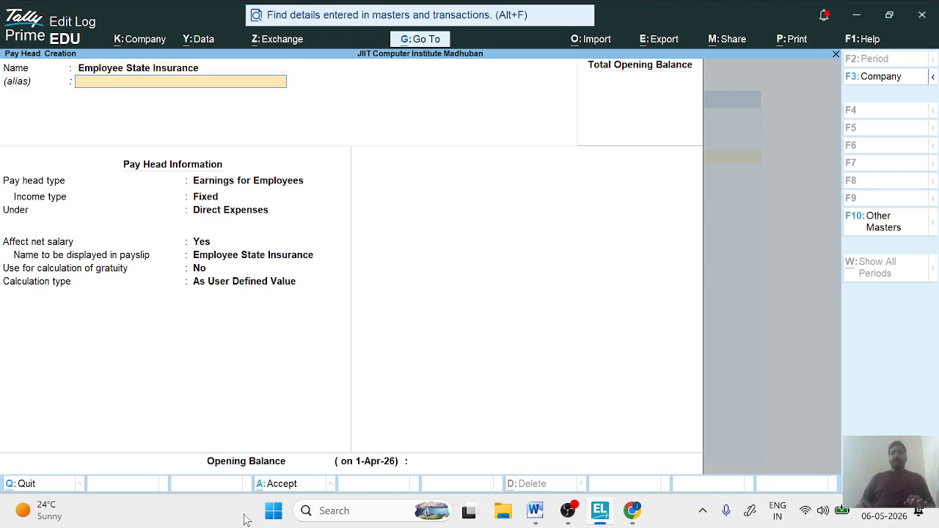
pyautogui.press('Return')
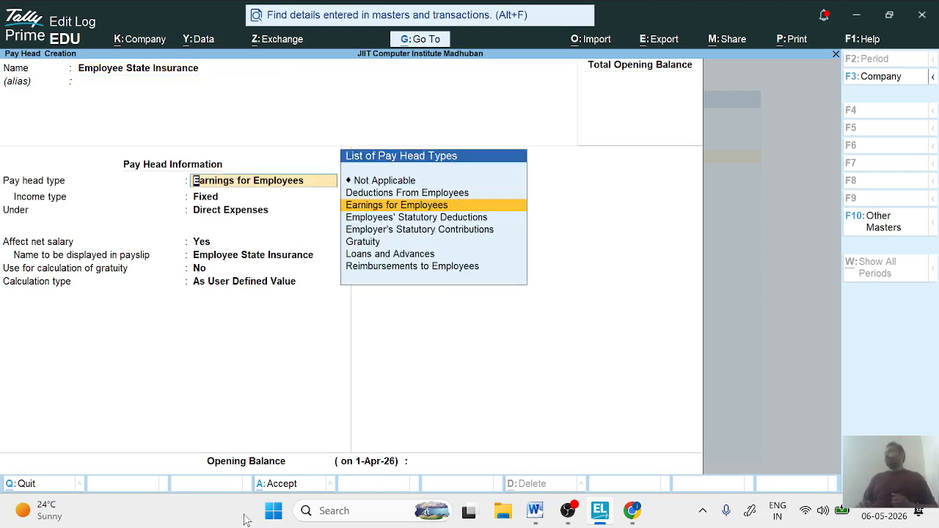
# - Classify the insurance pay head as Deductions From Employees under Current Liabilities, with ESI as its payslip name
pyautogui.press('Up')
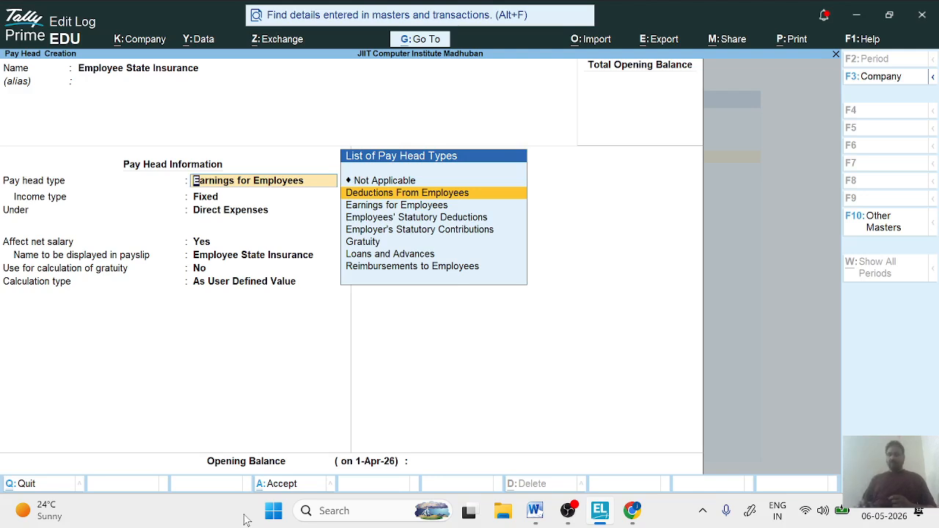
pyautogui.press('Return')
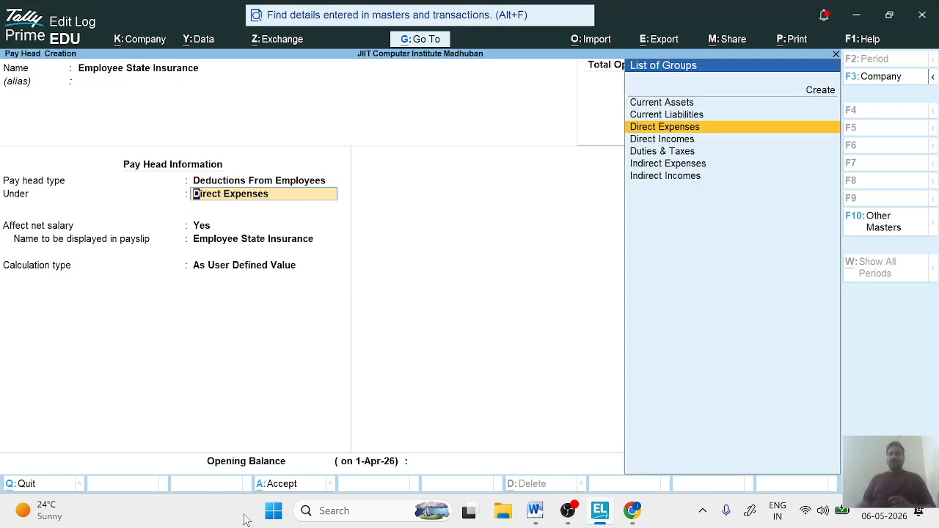
pyautogui.press('Up')
pyautogui.press('Return')
pyautogui.press('Return')
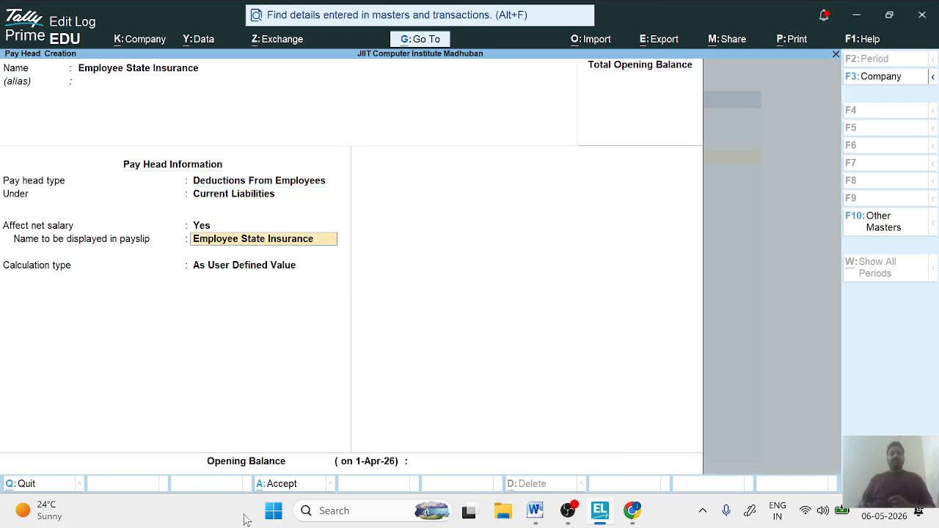
pyautogui.write('ESI')
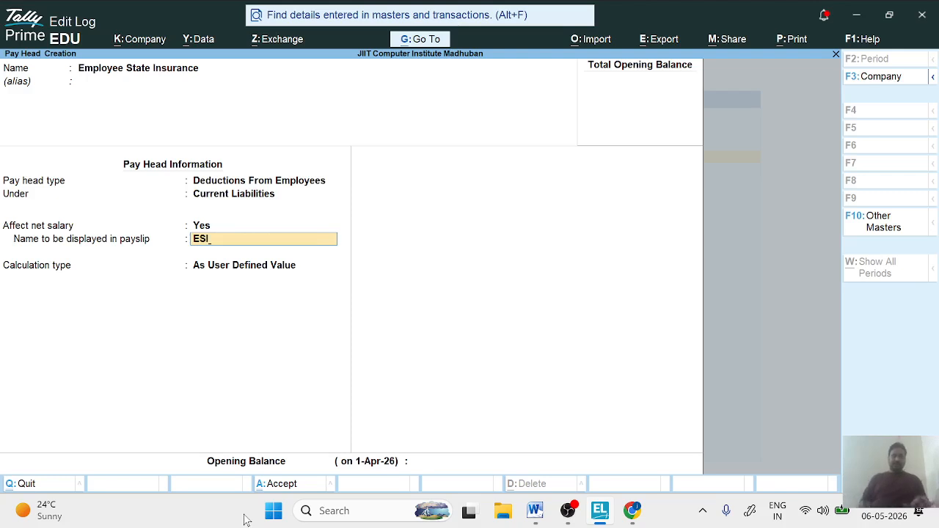
pyautogui.press('Return')
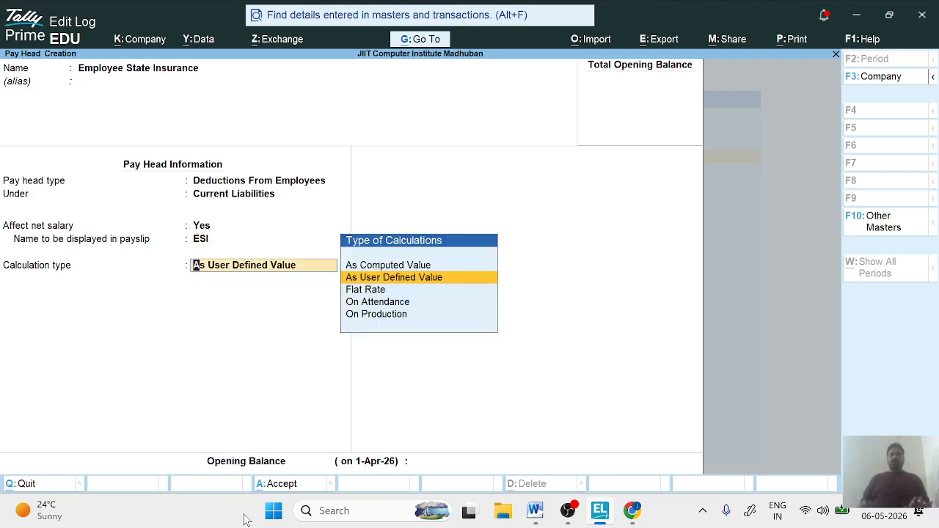
# - Set the ESI calculation type to As Computed Value with Normal Rounding and no rounding limit
pyautogui.press('Up')
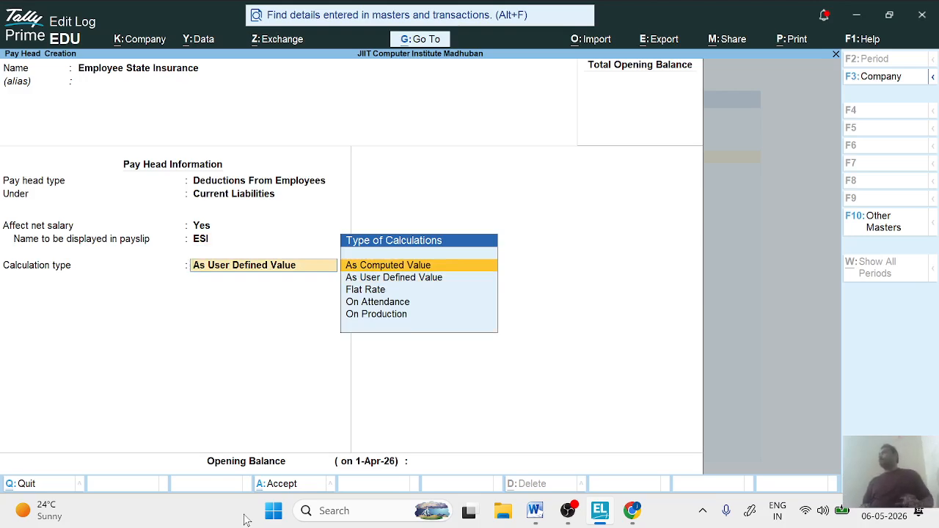
pyautogui.press('Return')
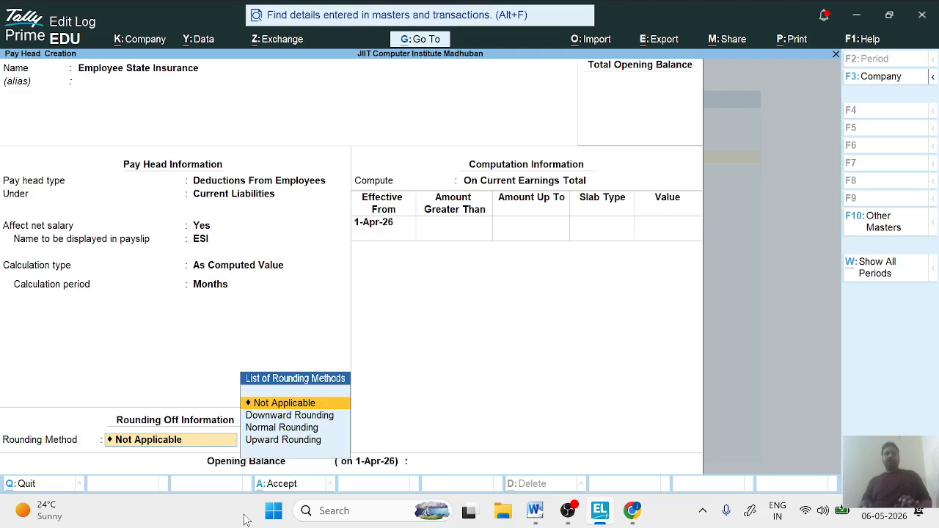
pyautogui.press('Down')
pyautogui.press('Down')
pyautogui.press('Return')
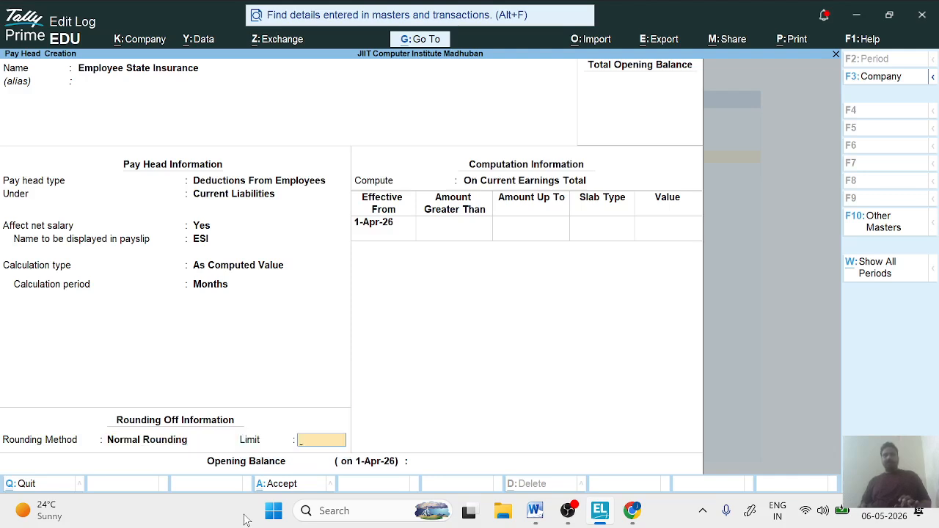
pyautogui.press('Return')
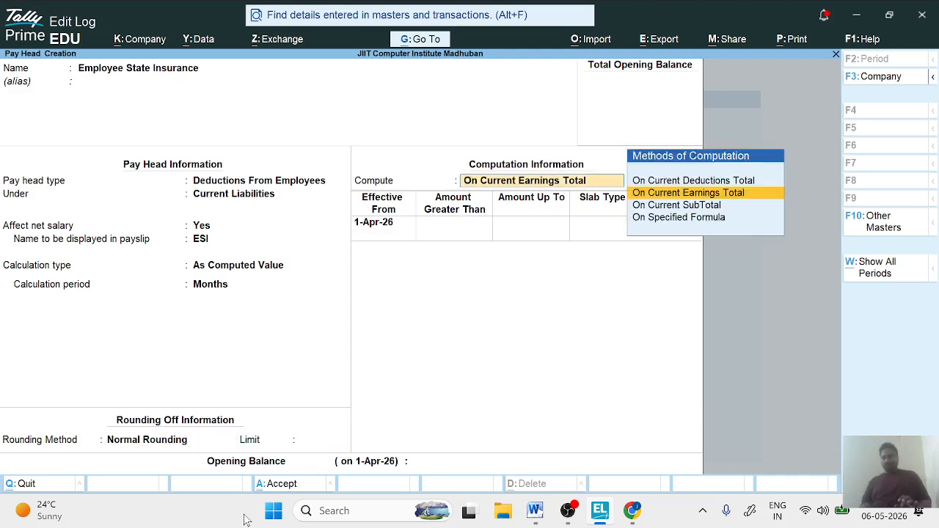
# - Compute the ESI deduction On Specified Formula, adding only the Basic Salary pay head
pyautogui.press('Down')
pyautogui.press('Down')
pyautogui.press('Return')
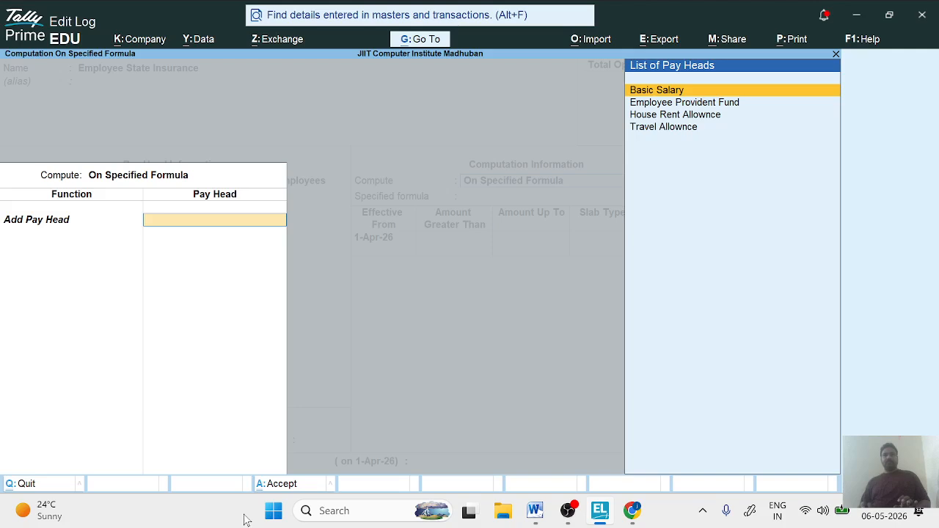
pyautogui.press('Return')
# - Add an ESI slab effective from 1-Apr-26 for amounts up to 21,000, as a Percentage of 3.71%
pyautogui.press('Return')
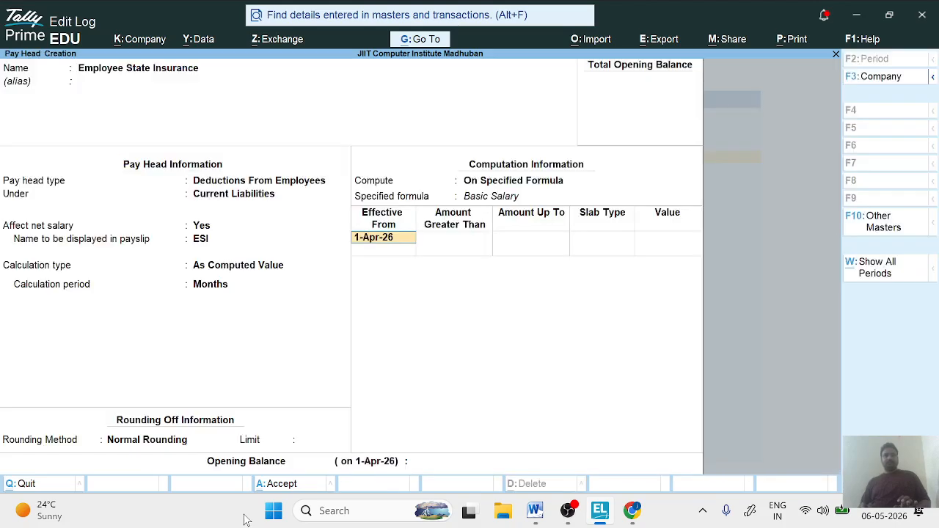
pyautogui.press('Return')
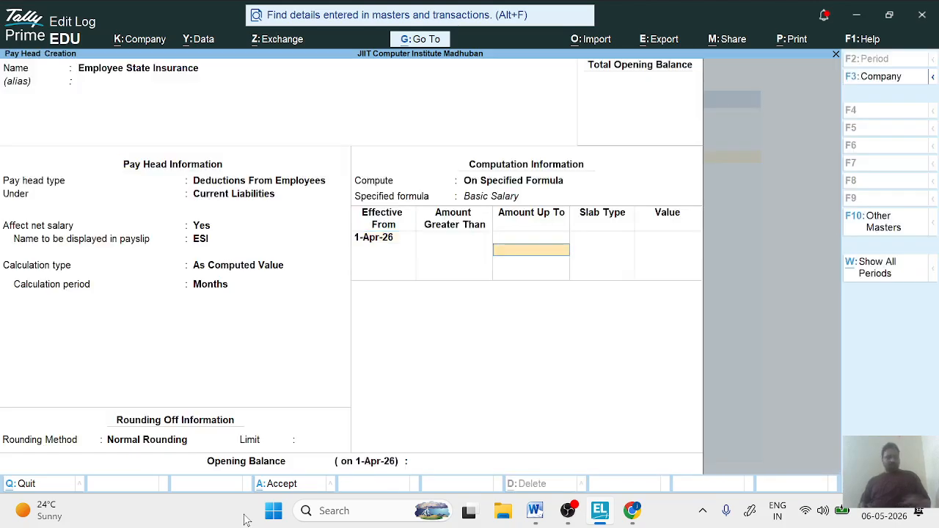
pyautogui.write('21000')
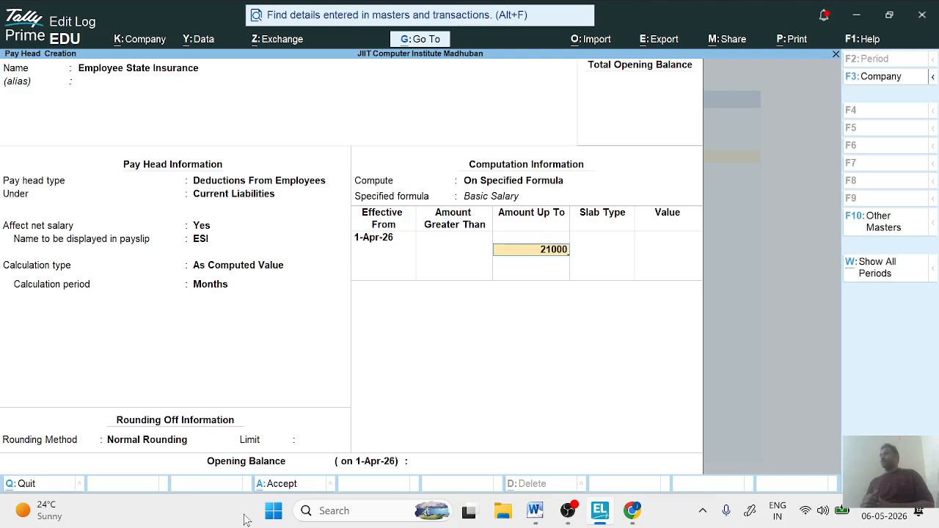
pyautogui.press('Return')
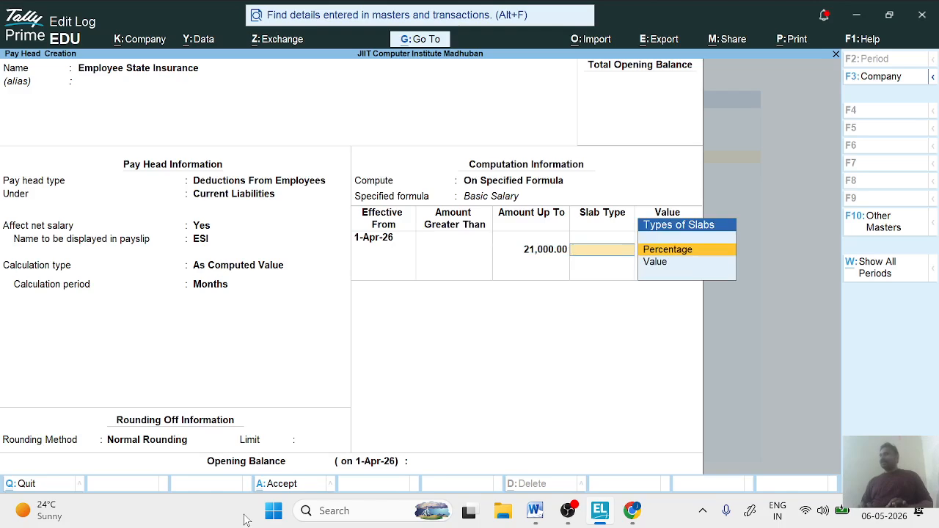
pyautogui.press('Return')
pyautogui.write('3.71')
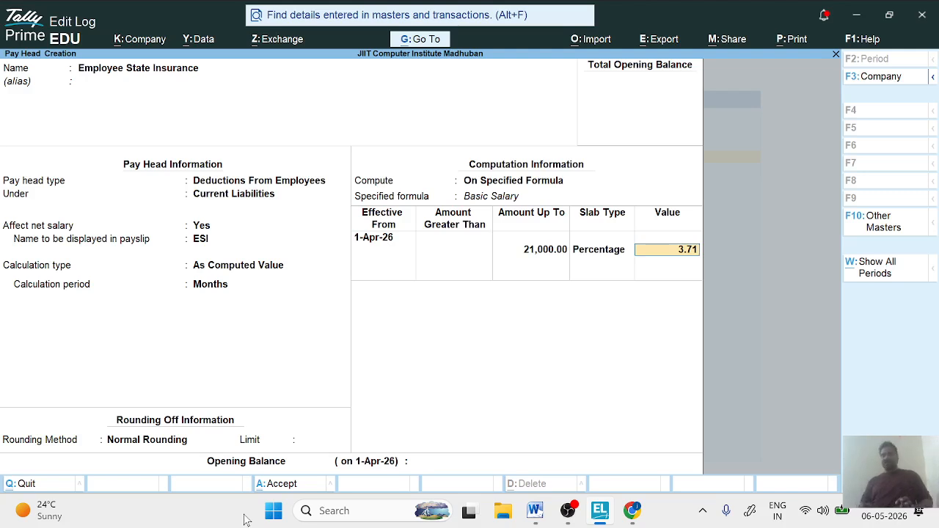
pyautogui.press('Return')
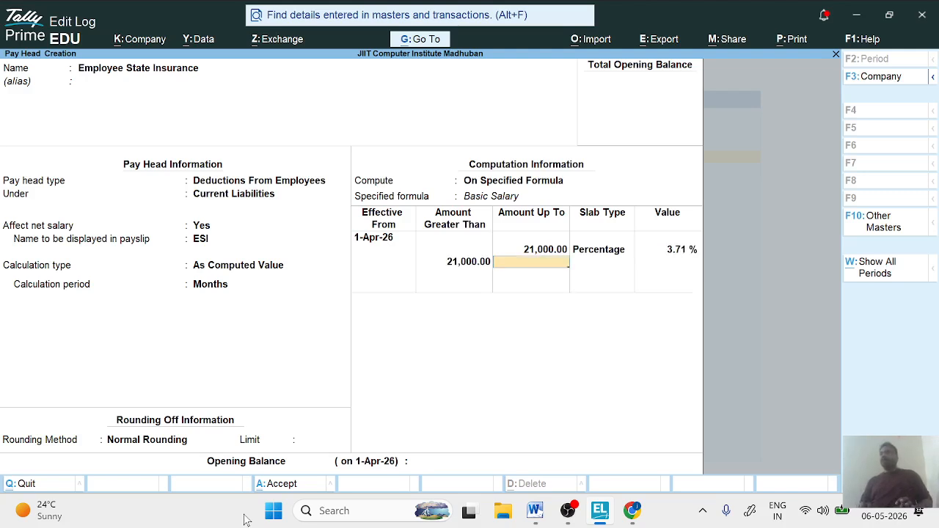
# - Add a 0% Percentage slab for amounts above 21,000 without an upper limit and save the ESI pay head
pyautogui.press('Return')
pyautogui.press('Return')
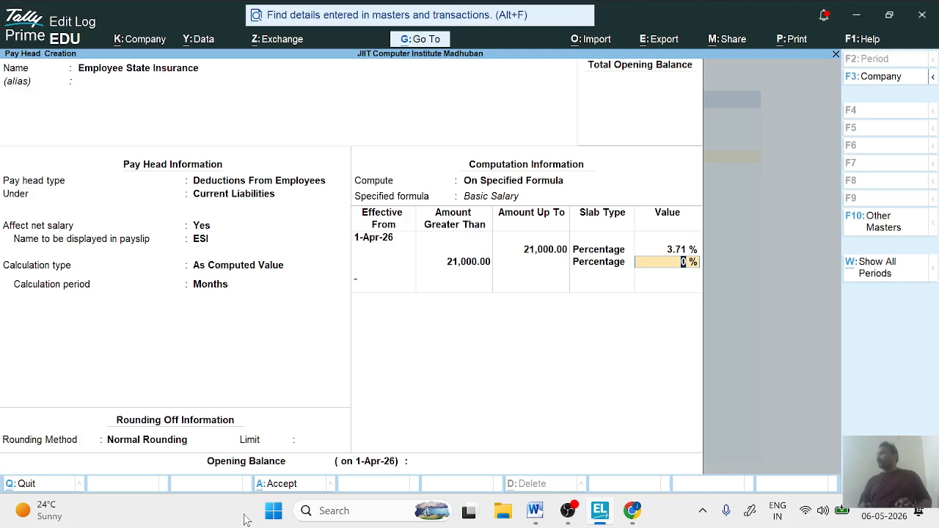
pyautogui.press('Return')
pyautogui.press('Return')
pyautogui.press('Return')
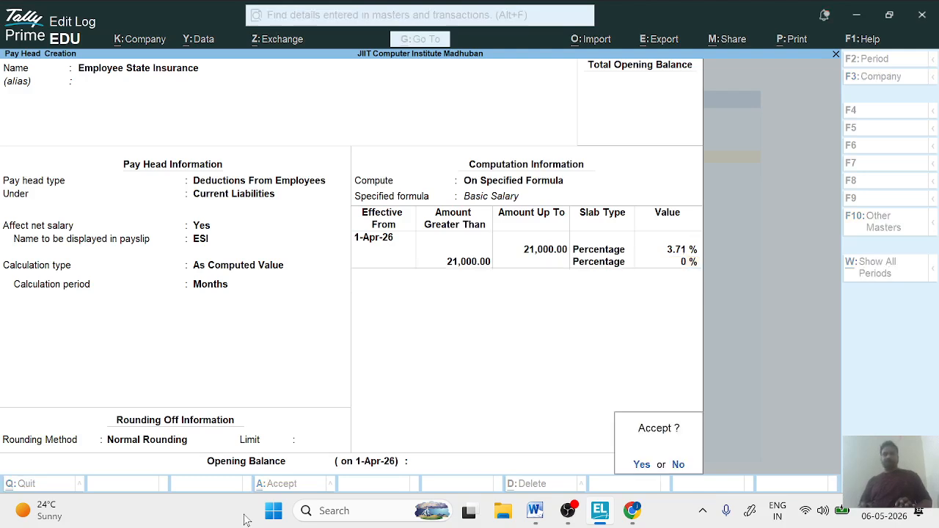
pyautogui.press('Return')
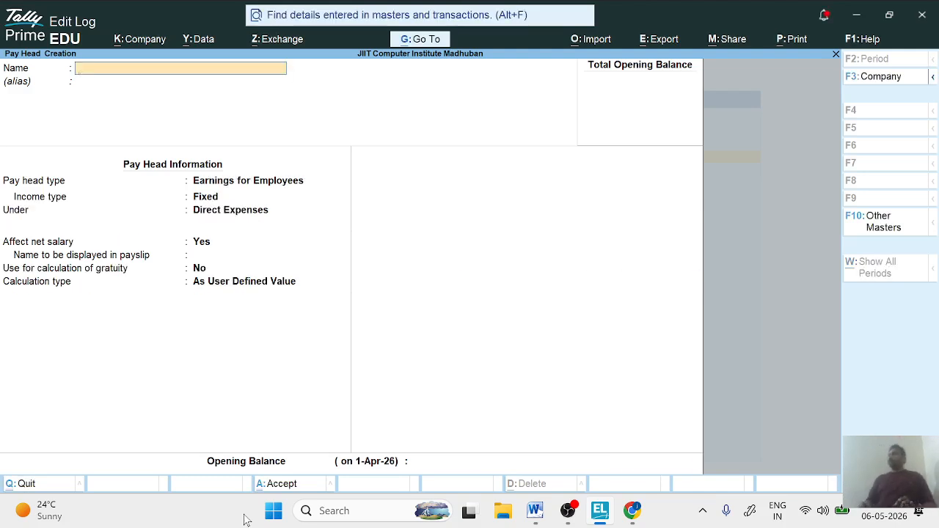
# - Name the next pay head Overtime and leave its alias blank
pyautogui.write('O')
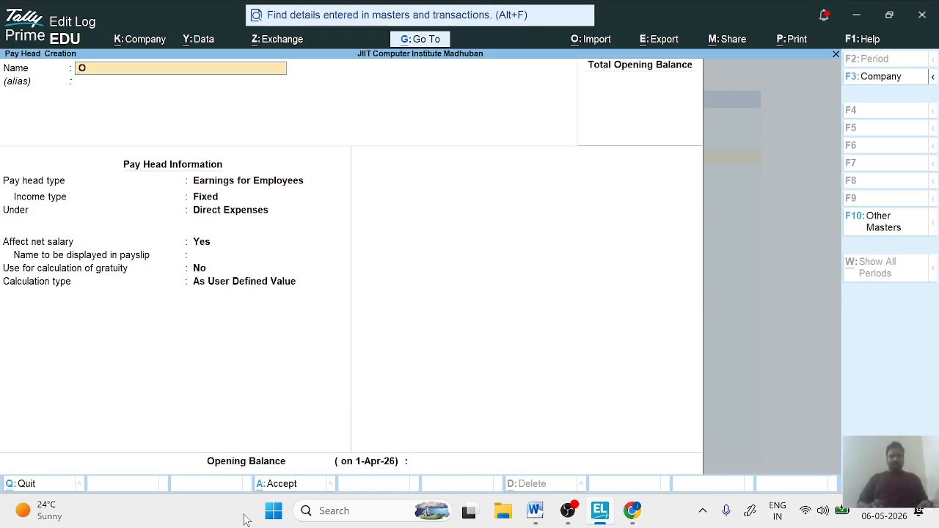
pyautogui.write('vertime')
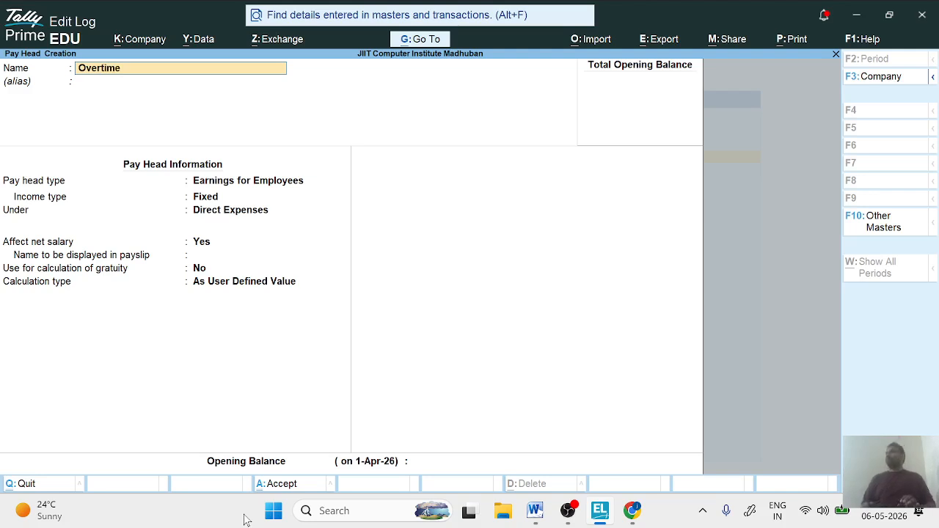
pyautogui.press('Return')
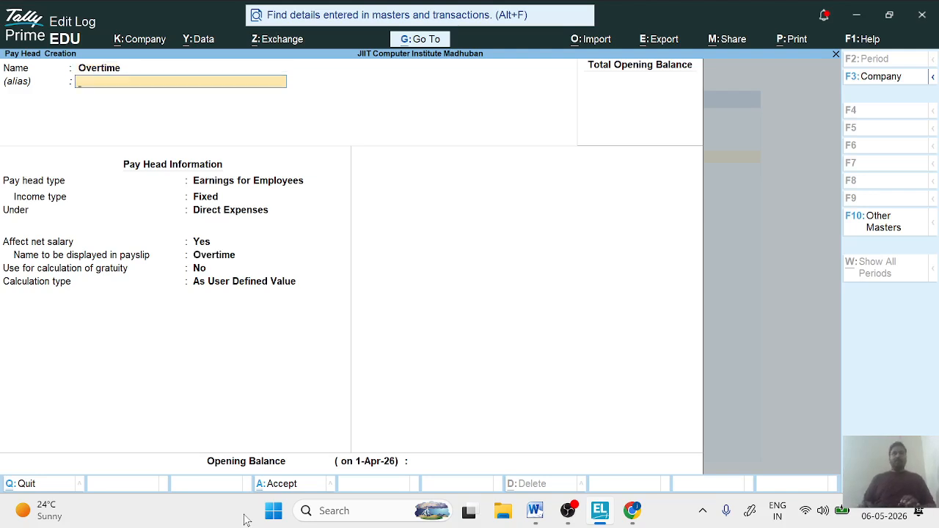
pyautogui.press('Return')
# - Classify Overtime as Fixed Earnings for Employees under Indirect Expenses, keeping Overtime as its payslip name and gratuity use at No
pyautogui.press('Return')
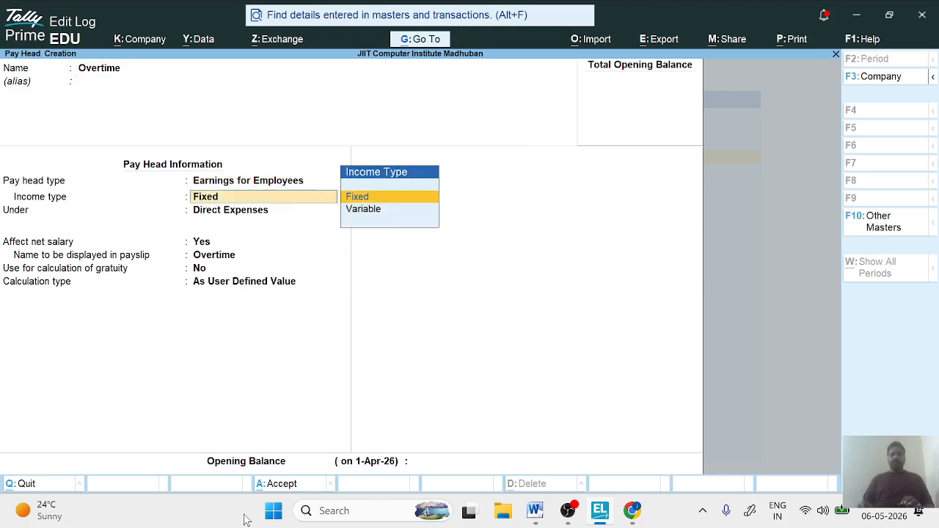
pyautogui.press('Return')
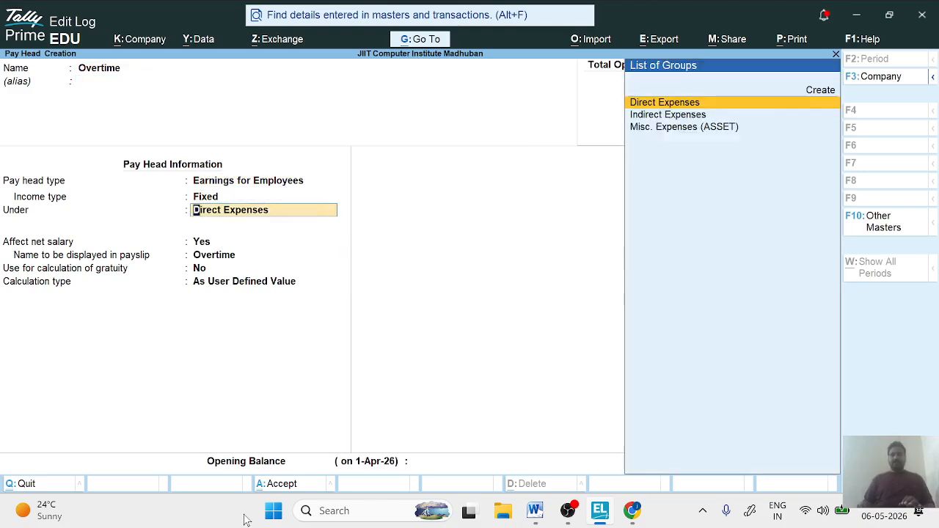
pyautogui.press('Down')
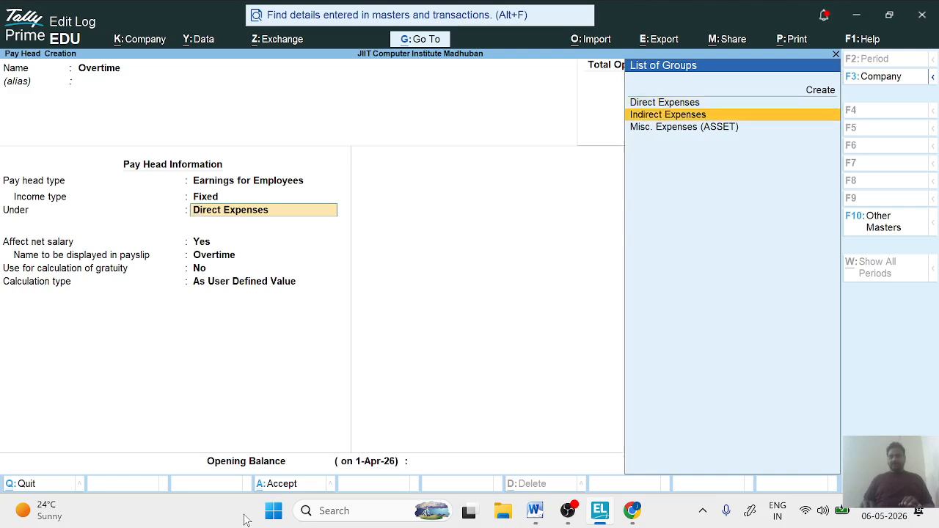
pyautogui.press('Return')
pyautogui.press('Return')
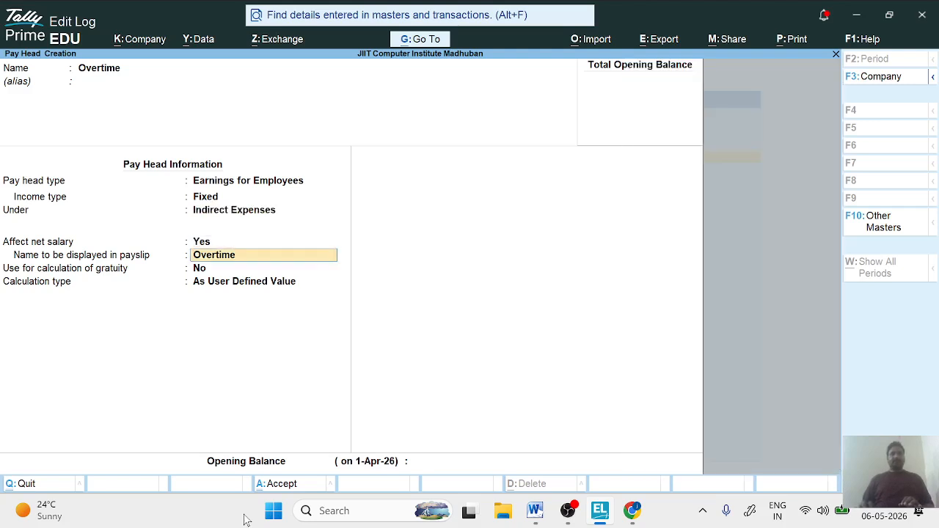
pyautogui.press('Return')
pyautogui.press('Return')
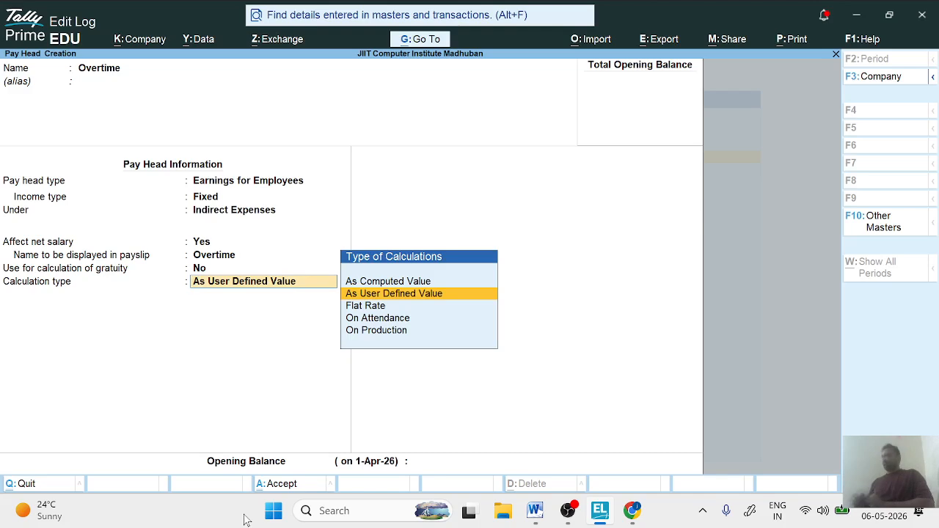
# - Set Overtime's calculation type to As User Defined Value and save the pay head without an opening balance
pyautogui.press('Return')
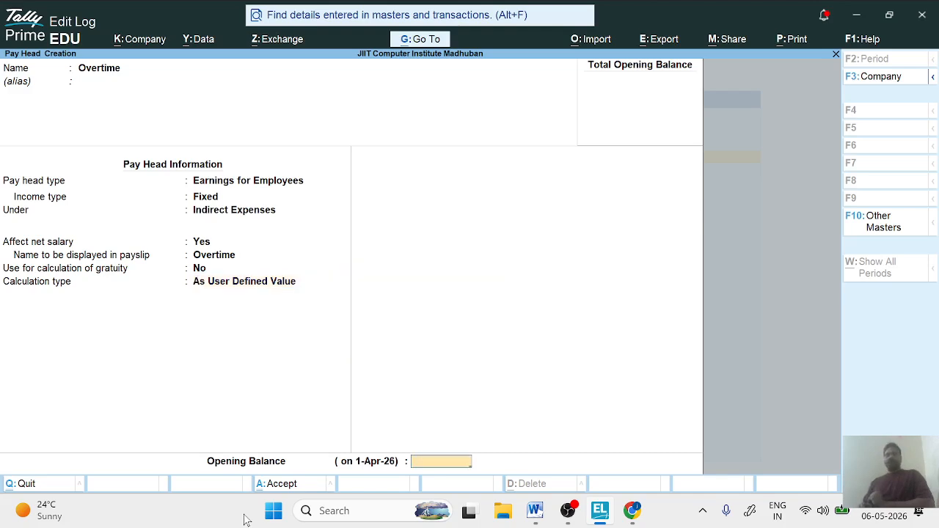
pyautogui.press('Return')
pyautogui.press('Return')
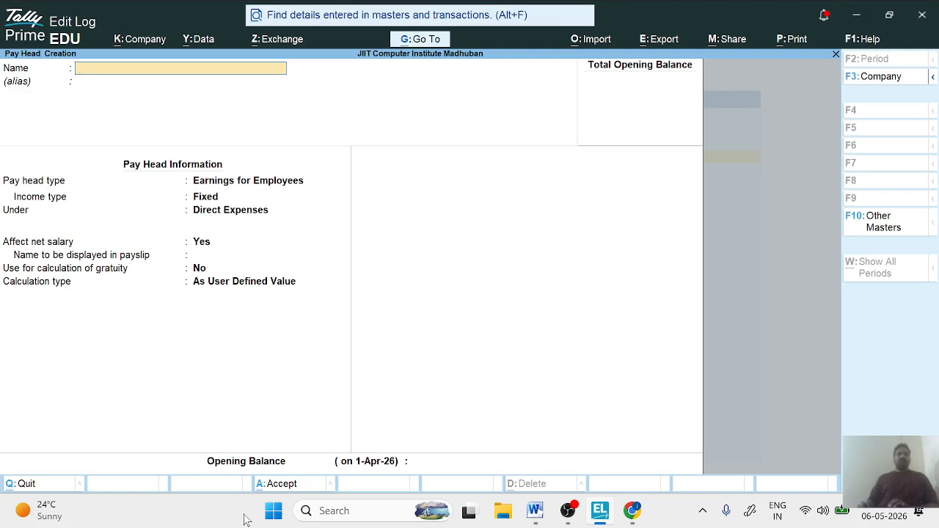
# - Name the next pay head Leave without an alias and set its type to Deductions From Employees
pyautogui.write('L')
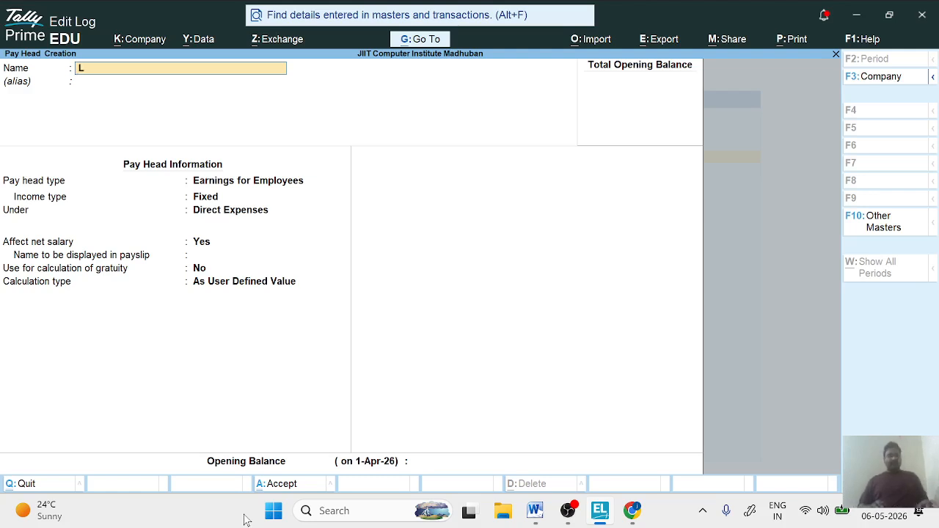
pyautogui.write('eave')
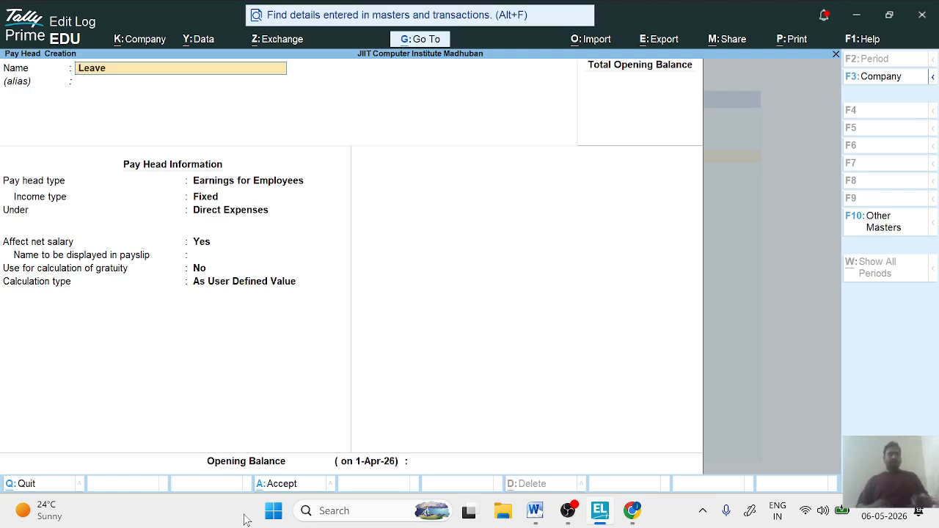
pyautogui.press('Return')
pyautogui.press('Return')
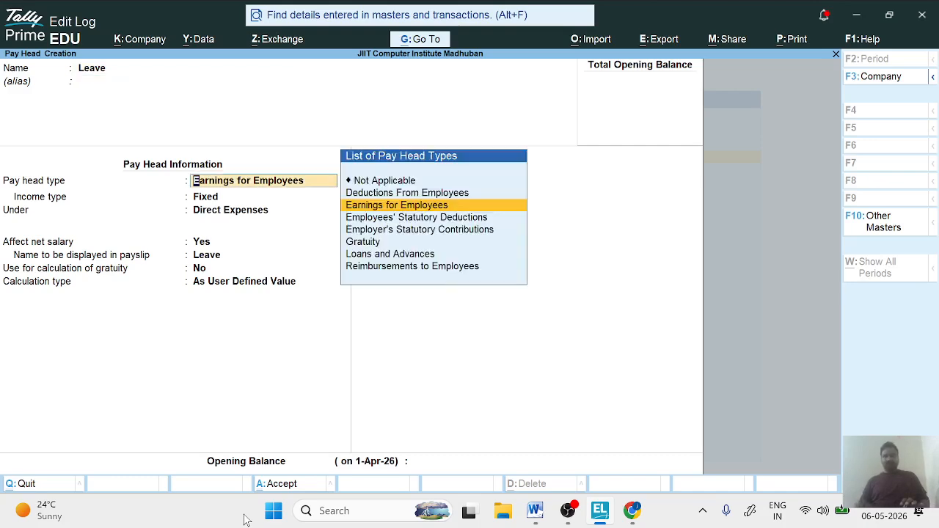
pyautogui.press('Up')
pyautogui.press('Return')
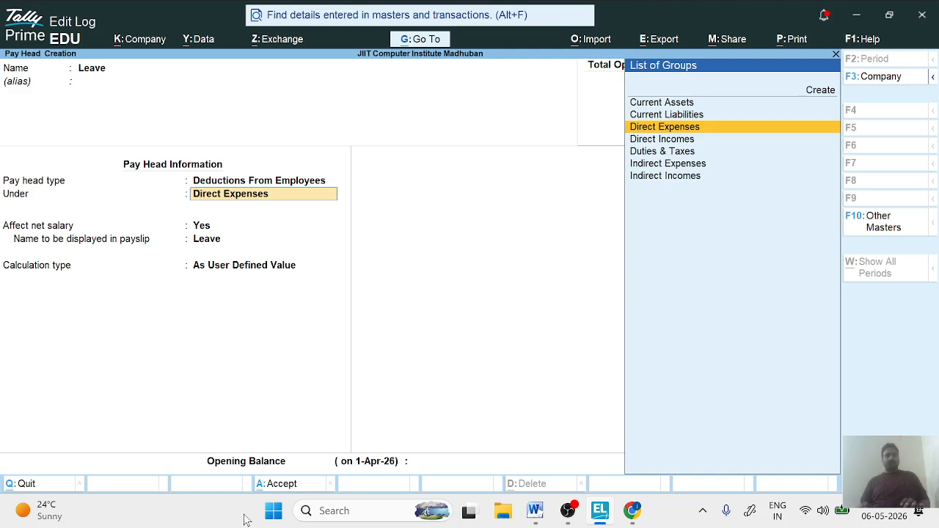
# - Place Leave under Current Liabilities, keep its payslip name and As User Defined Value calculation, and save it without an opening balance
pyautogui.press('Up')
pyautogui.press('Return')
pyautogui.press('Return')
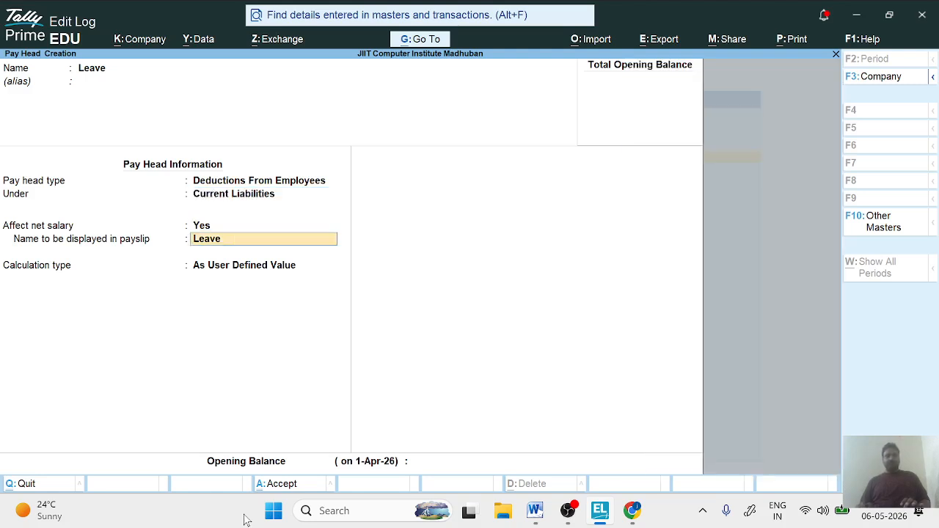
pyautogui.press('Return')
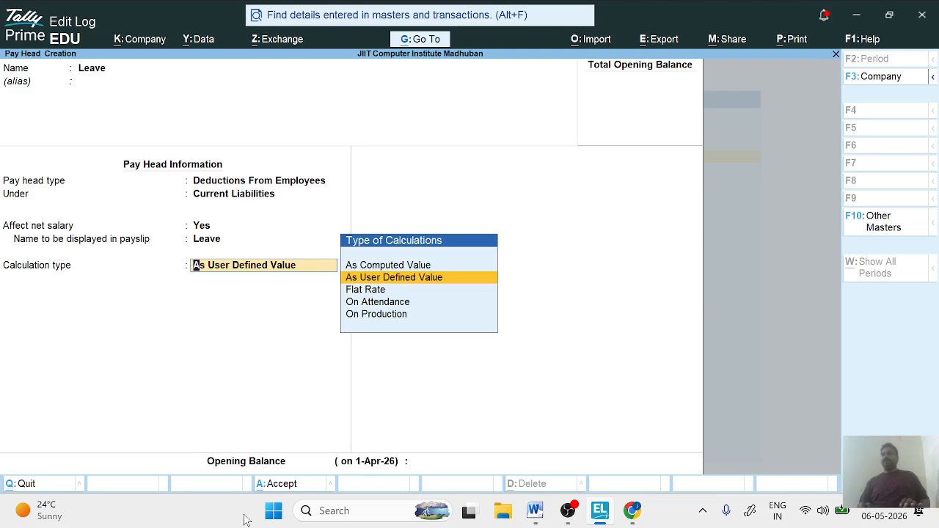
pyautogui.press('Return')
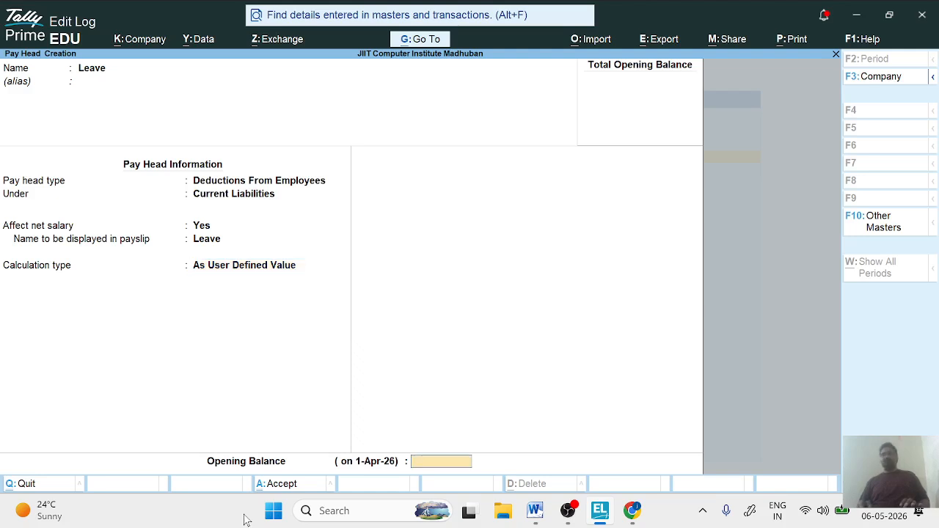
pyautogui.press('Return')
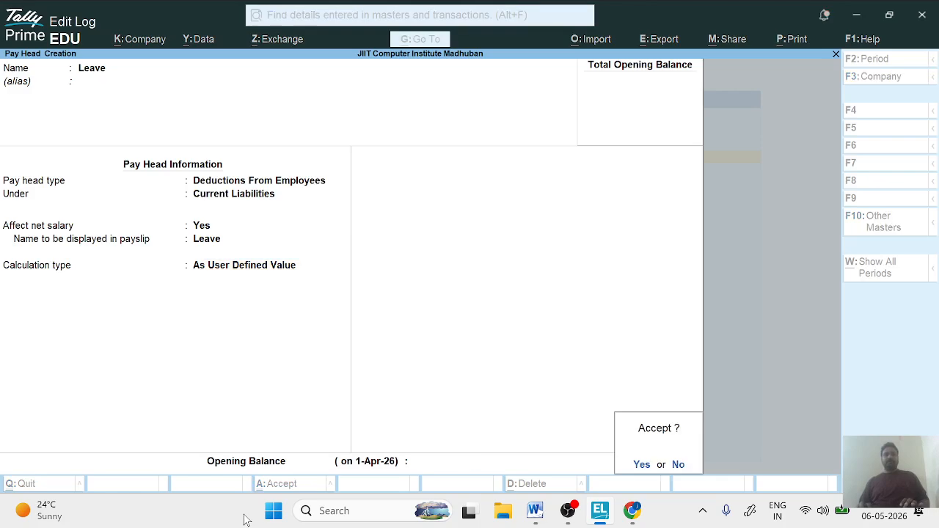
pyautogui.press('y')
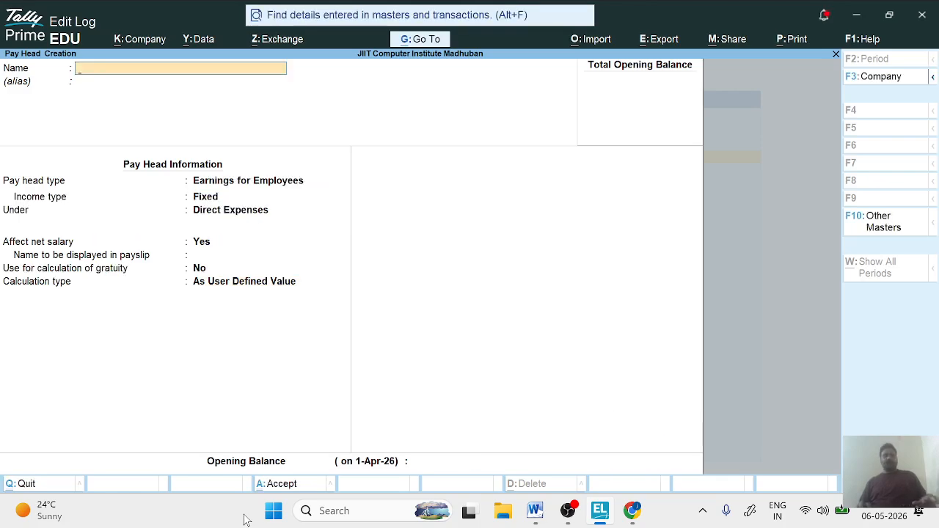
pyautogui.press('Escape')
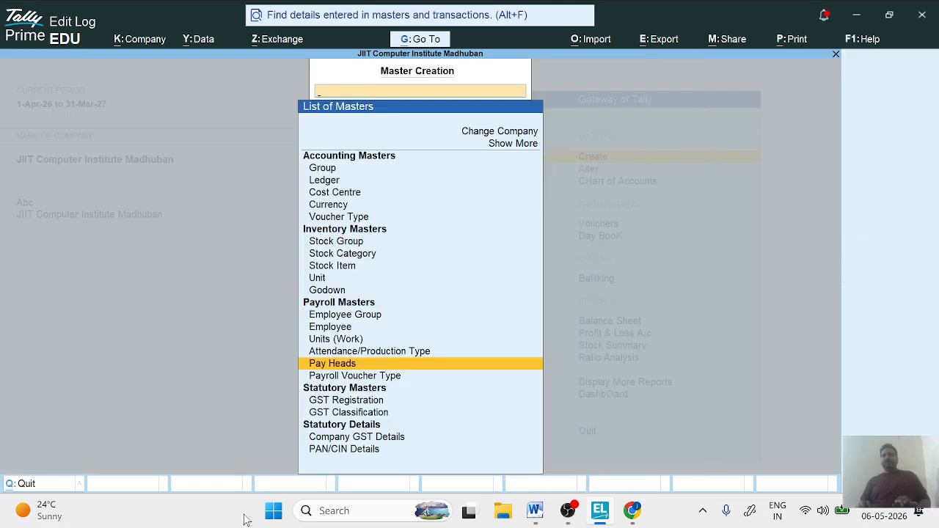
pyautogui.press('Down')
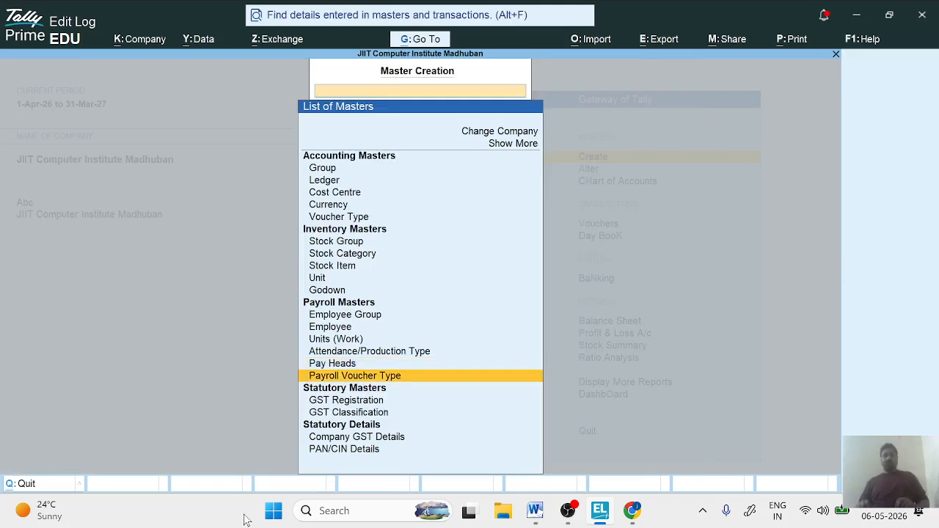
pyautogui.press('Up')
pyautogui.press('Return')
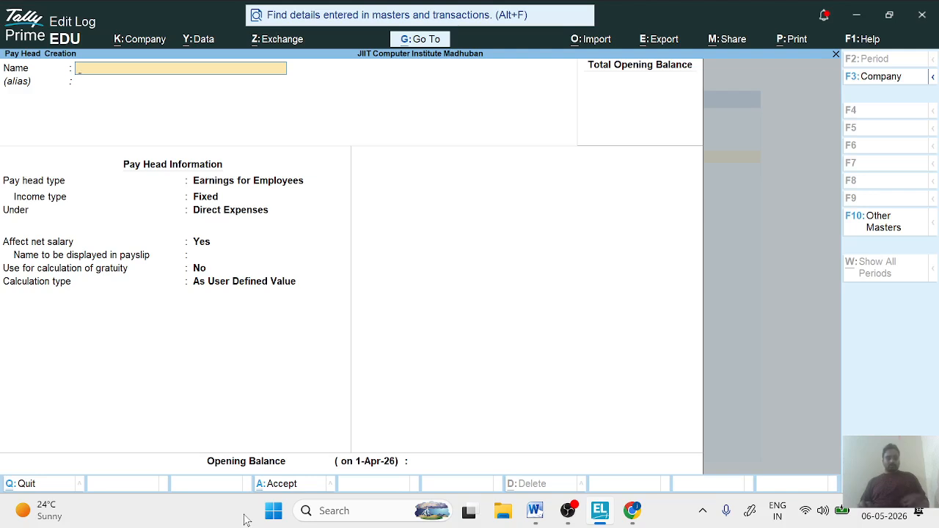
# - Name the next pay head Salary Payable and leave its alias blank
pyautogui.write('Pay')
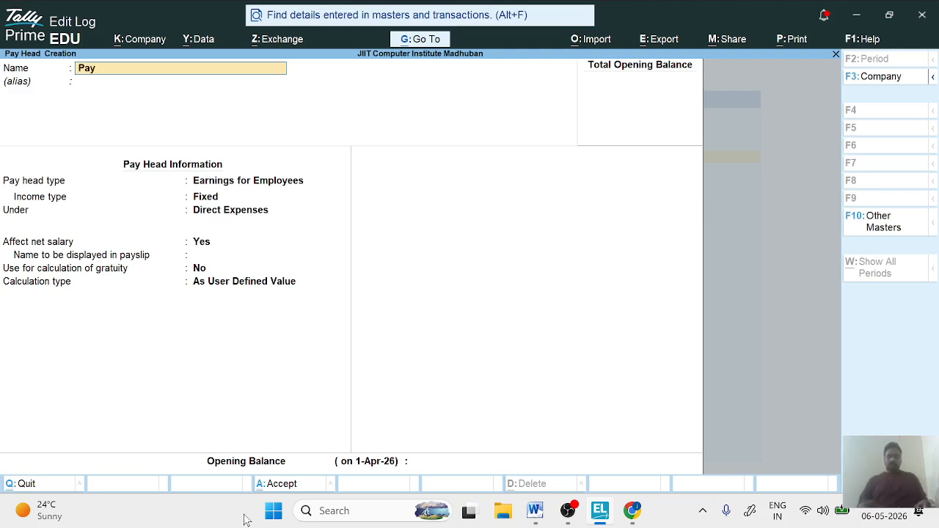
pyautogui.press('BackSpace')
pyautogui.press('BackSpace')
pyautogui.press('BackSpace')
pyautogui.write('Salary')
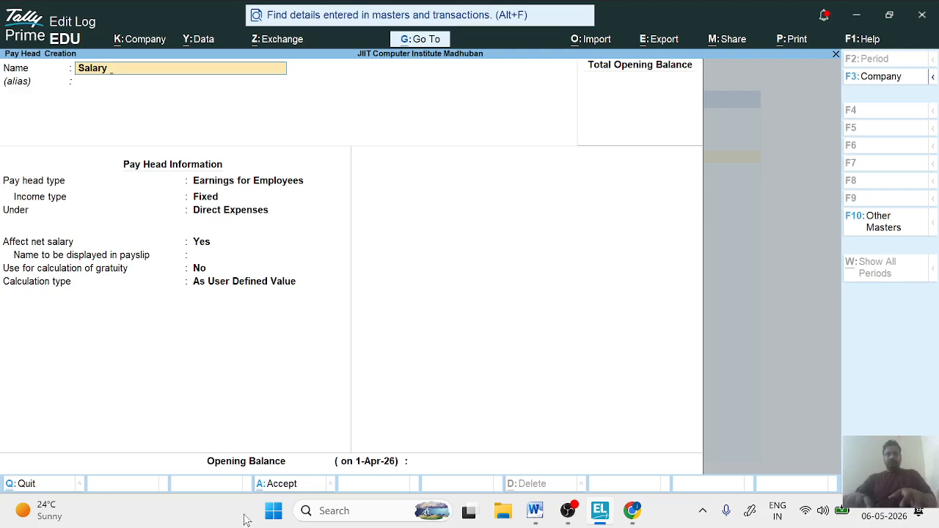
pyautogui.write('Payable')
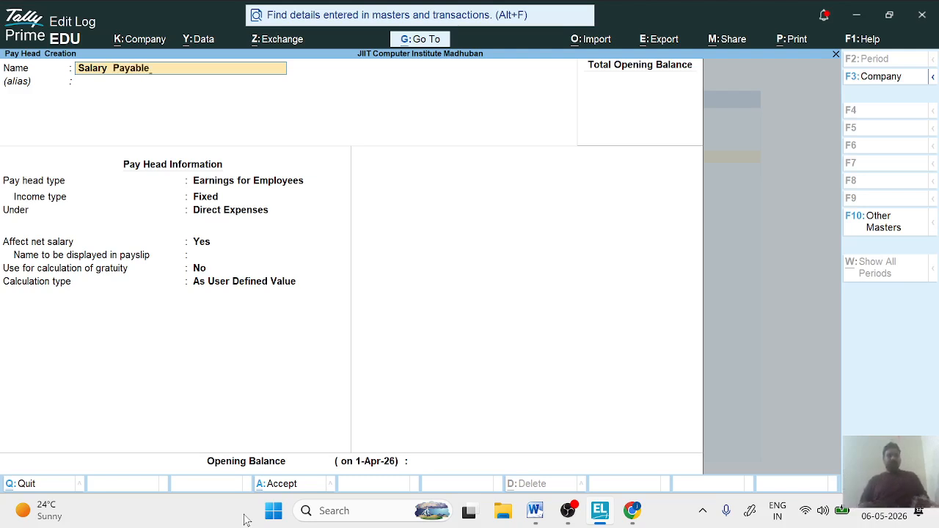
pyautogui.press('Return')
pyautogui.press('Return')
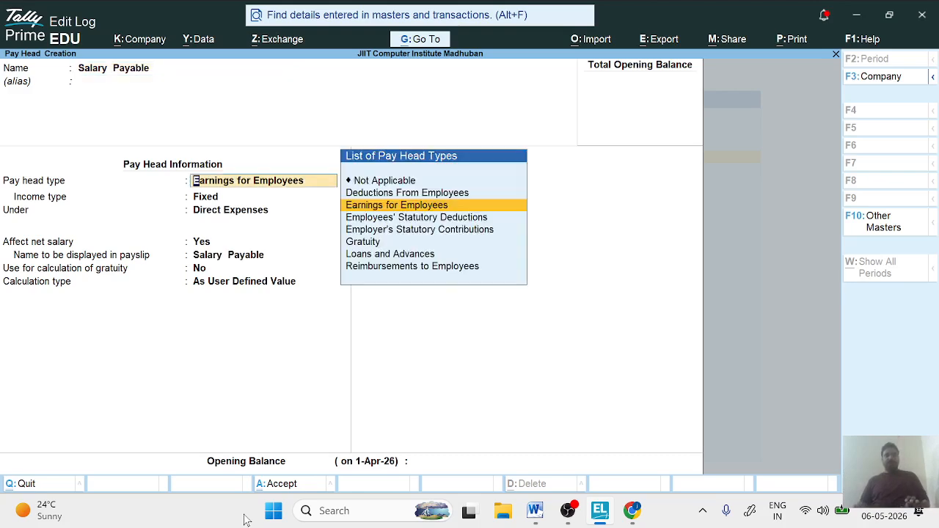
# - Set Salary Payable's pay head type to Not Applicable under Current Liabilities and save it without an opening balance
pyautogui.press('Up')
pyautogui.press('Up')
pyautogui.press('Return')
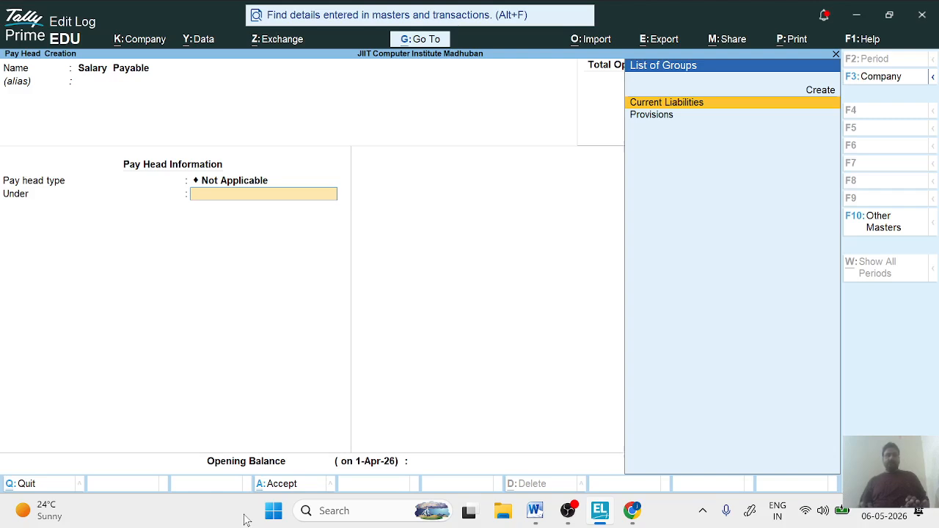
pyautogui.press('Return')
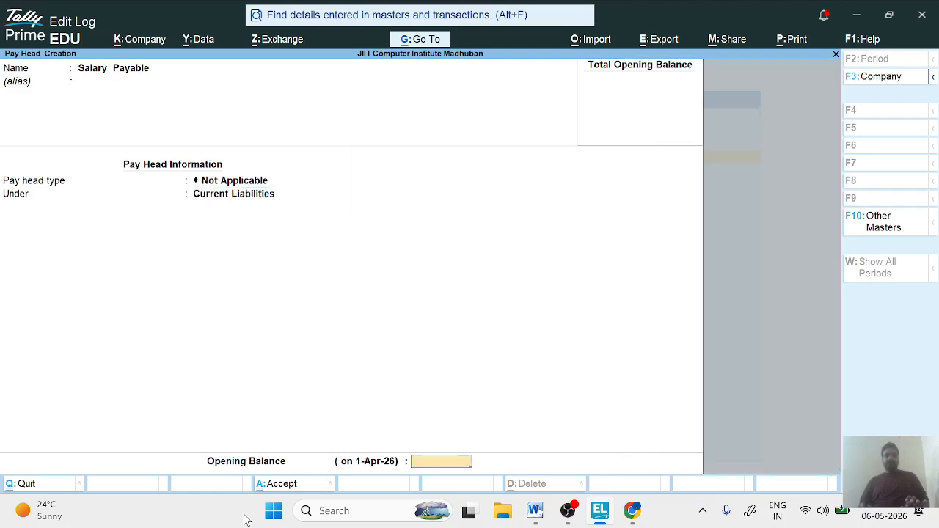
pyautogui.press('Return')
# - Leave pay head creation and start creating a Payroll Voucher Type
pyautogui.press('Return')
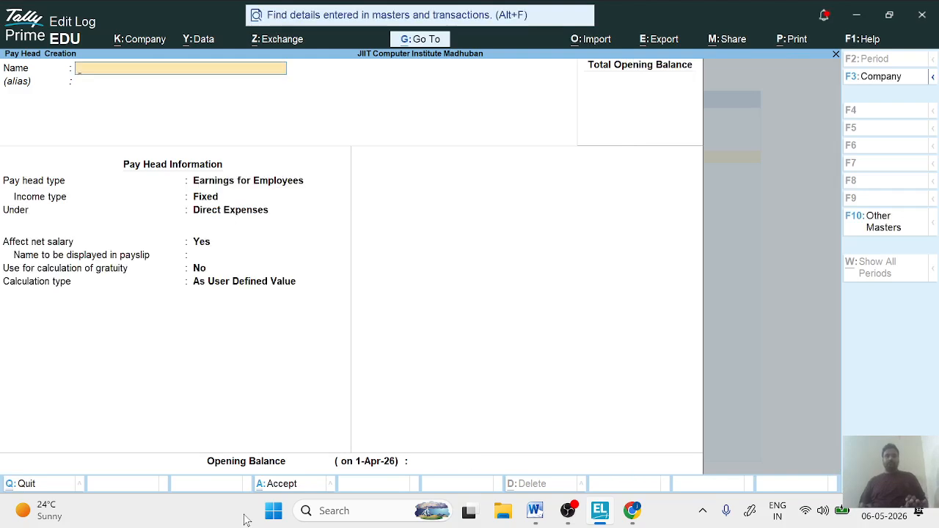
pyautogui.press('Escape')
pyautogui.press('Return')
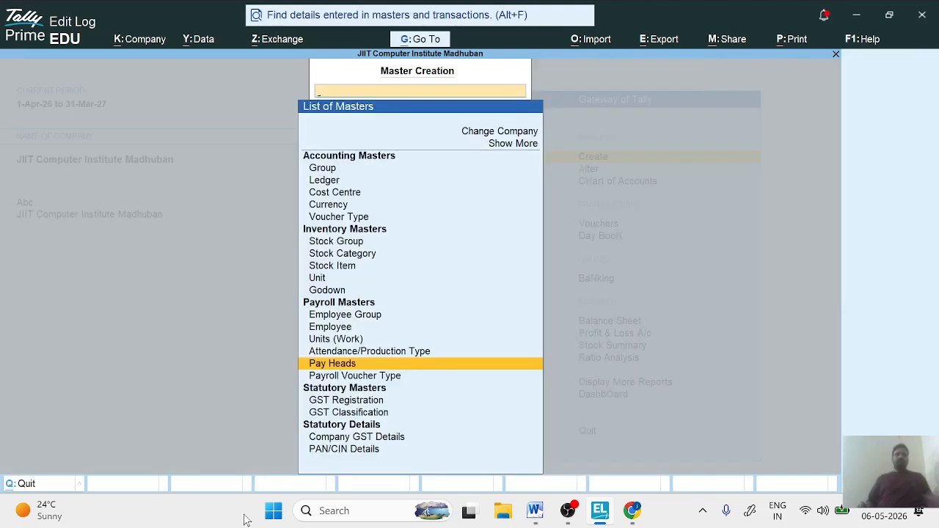
pyautogui.press('Down')
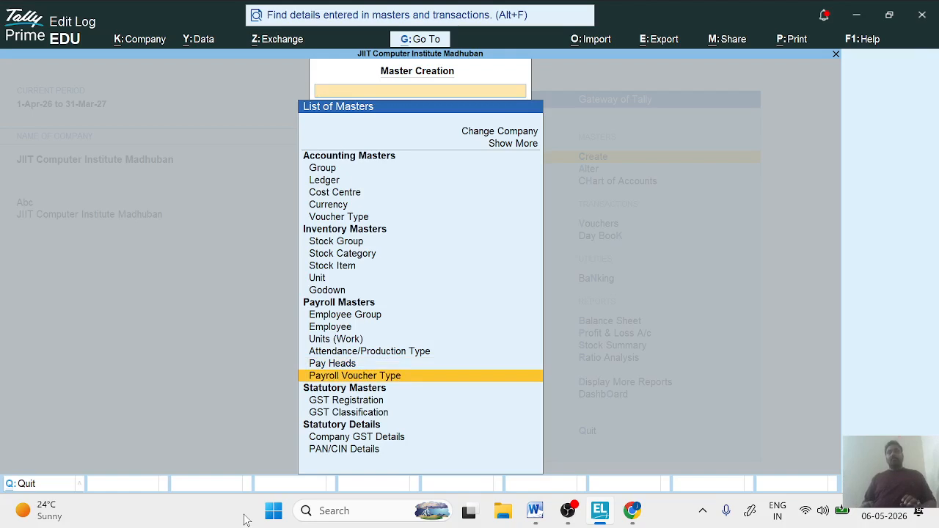
pyautogui.press('Return')
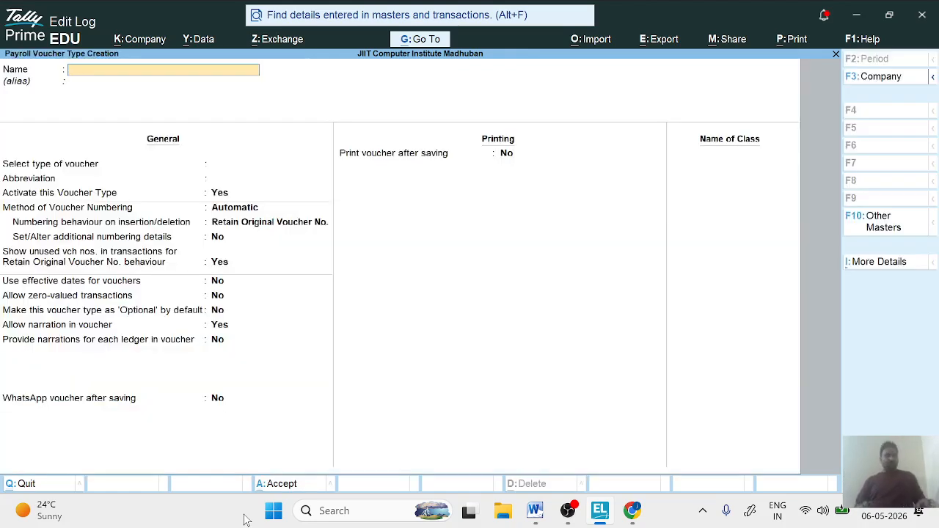
# - Name the new payroll voucher type Salary Slip and leave its alias blank
pyautogui.write('Ss')
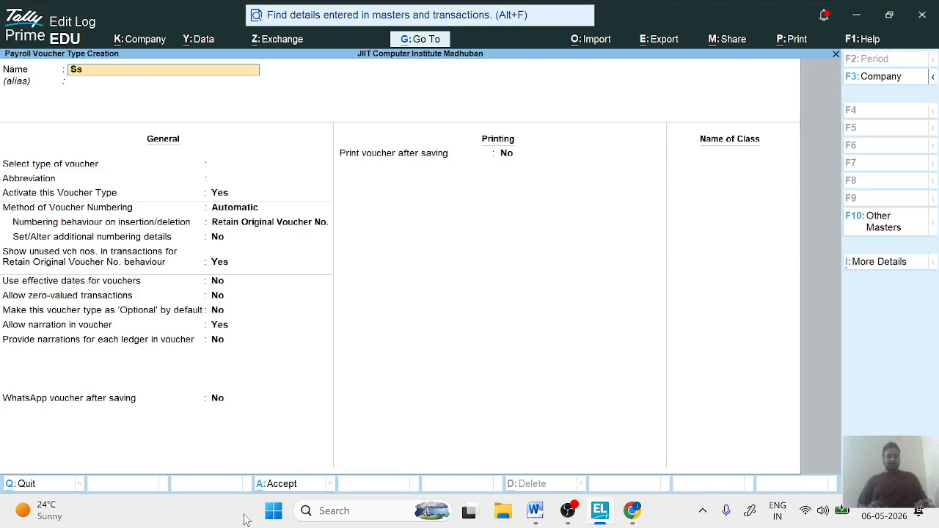
pyautogui.write('isry')
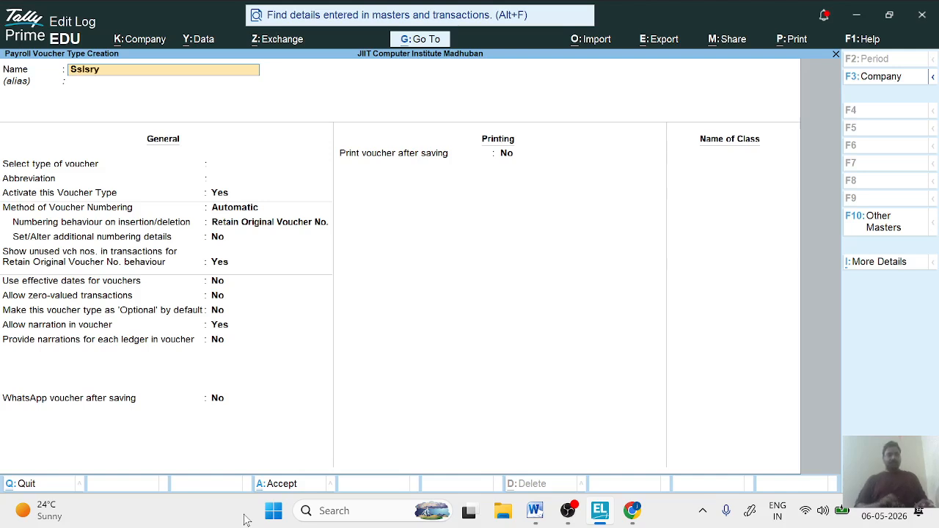
pyautogui.press('BackSpace')
pyautogui.press('BackSpace')
pyautogui.press('BackSpace')
pyautogui.press('BackSpace')
pyautogui.press('BackSpace')
pyautogui.press('BackSpace')
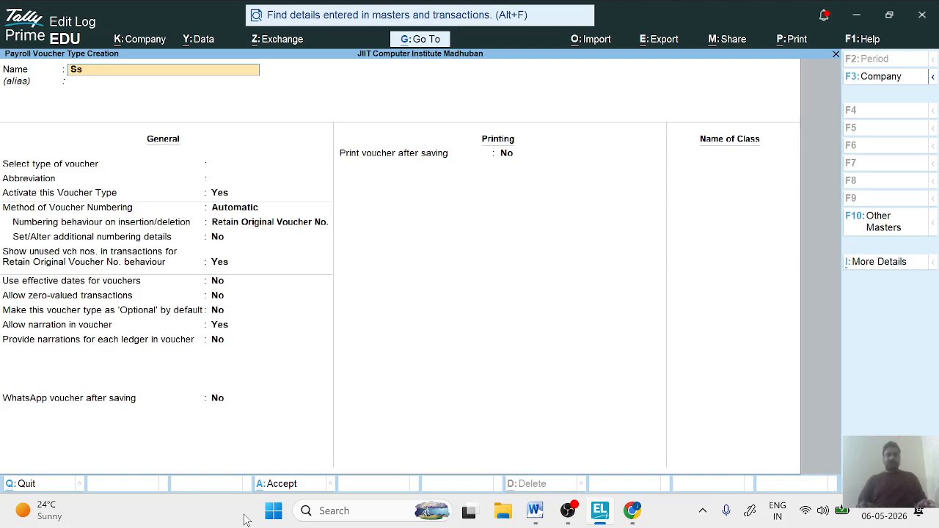
pyautogui.write('Sala')
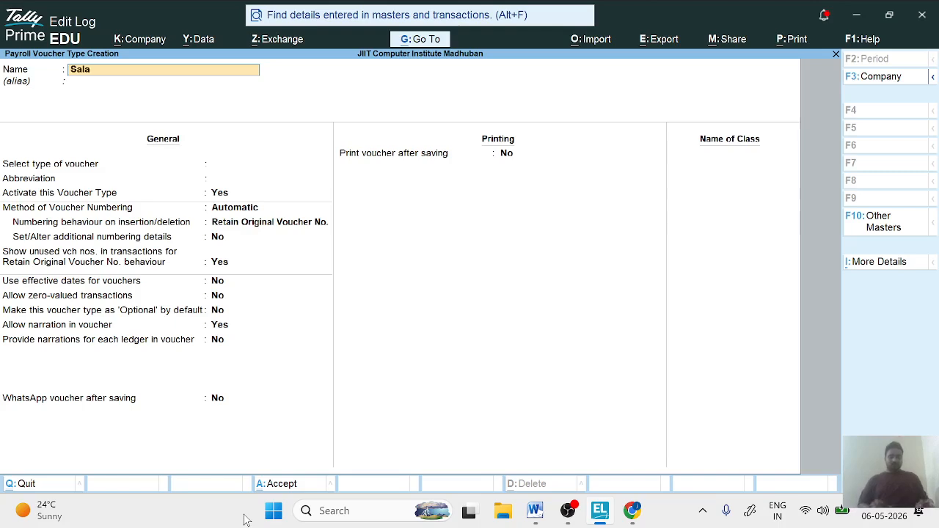
pyautogui.write('ry Sli')
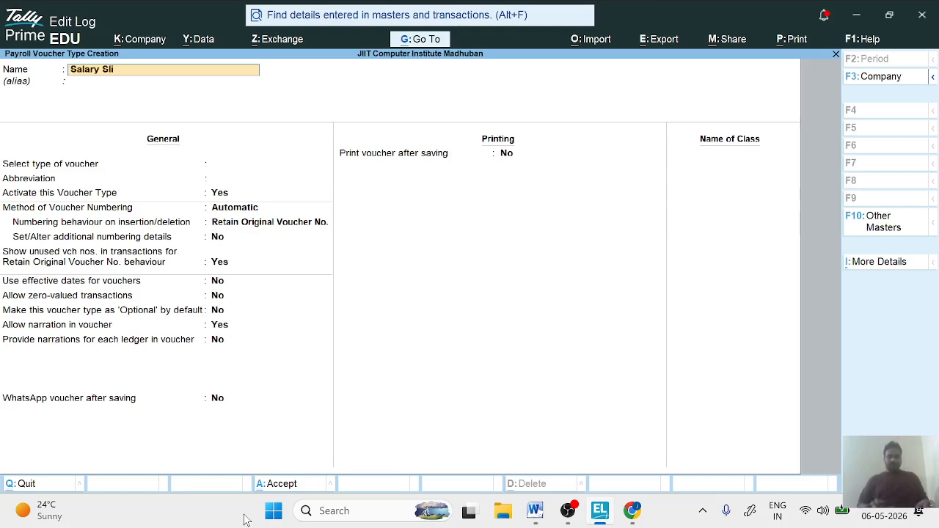
pyautogui.write('p')
pyautogui.press('Return')
pyautogui.press('Return')
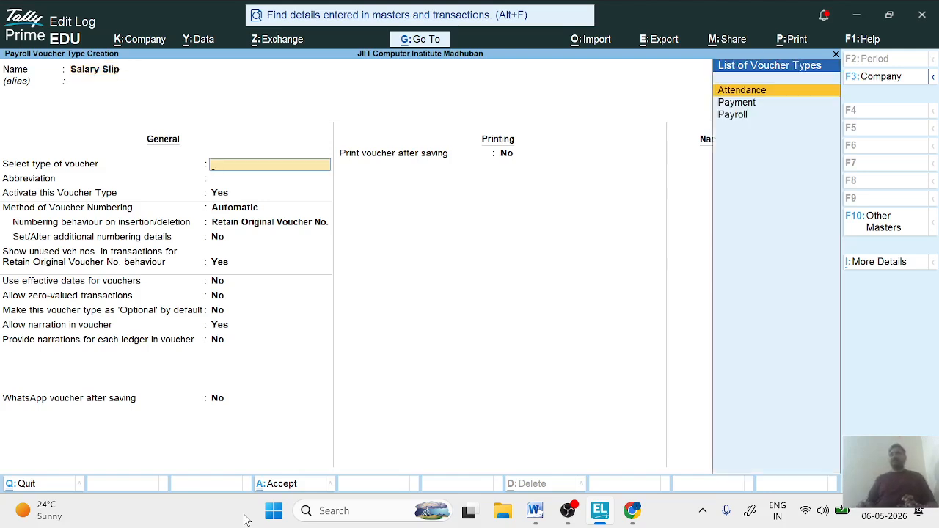
# - Base Salary Slip on the Payroll voucher type, keeping the abbreviation Pyrl, Automatic numbering and the other default general and printing options
pyautogui.press('Down')
pyautogui.press('Down')
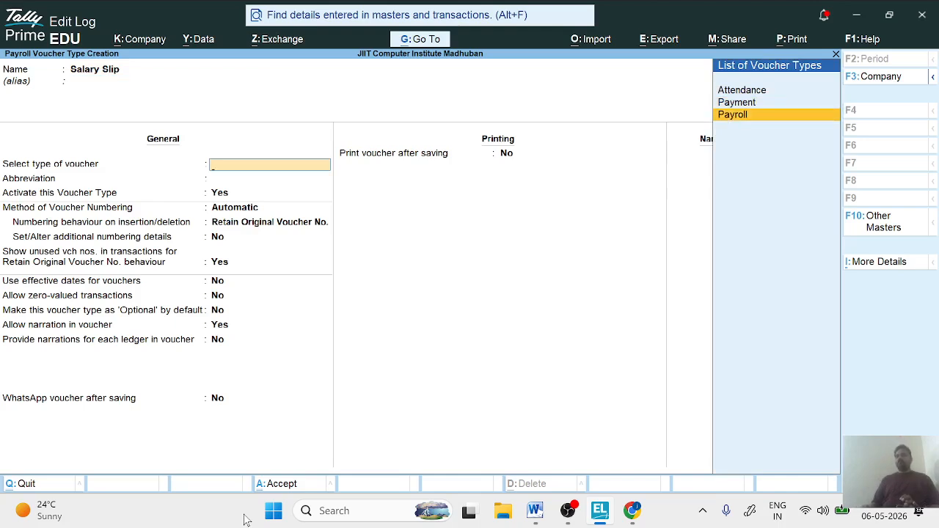
pyautogui.press('Return')
pyautogui.press('Return')
pyautogui.press('Return')
pyautogui.press('Return')
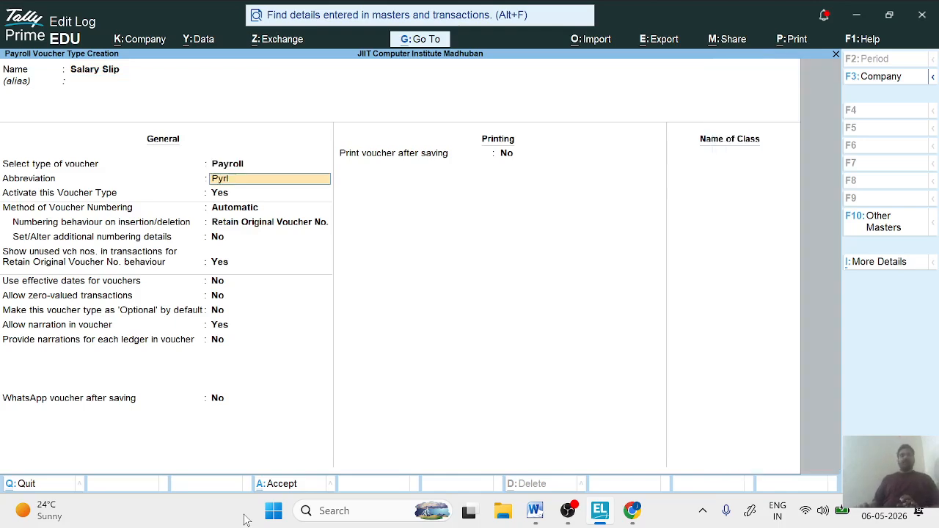
pyautogui.press('Return')
pyautogui.press('Return')
pyautogui.press('Return')
pyautogui.press('Return')
pyautogui.press('Return')
pyautogui.press('Return')
pyautogui.press('Return')
pyautogui.press('Return')
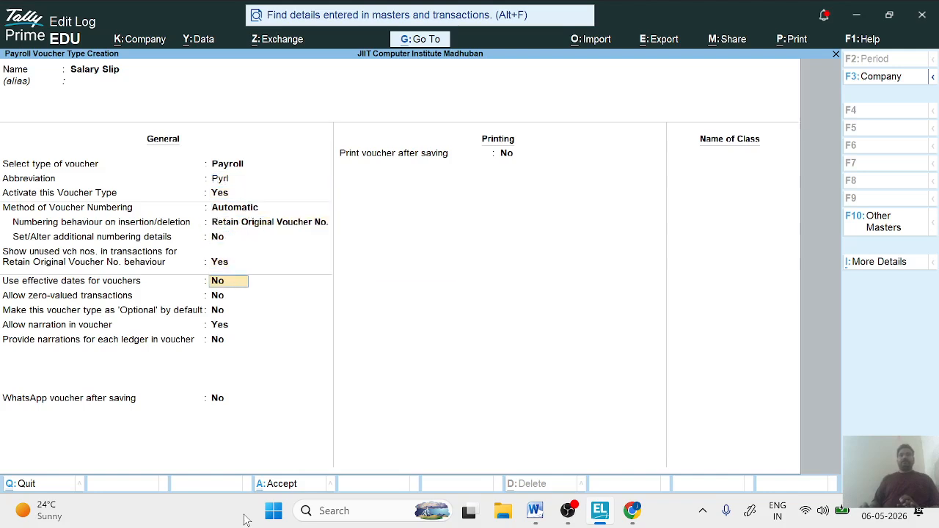
pyautogui.press('Return')
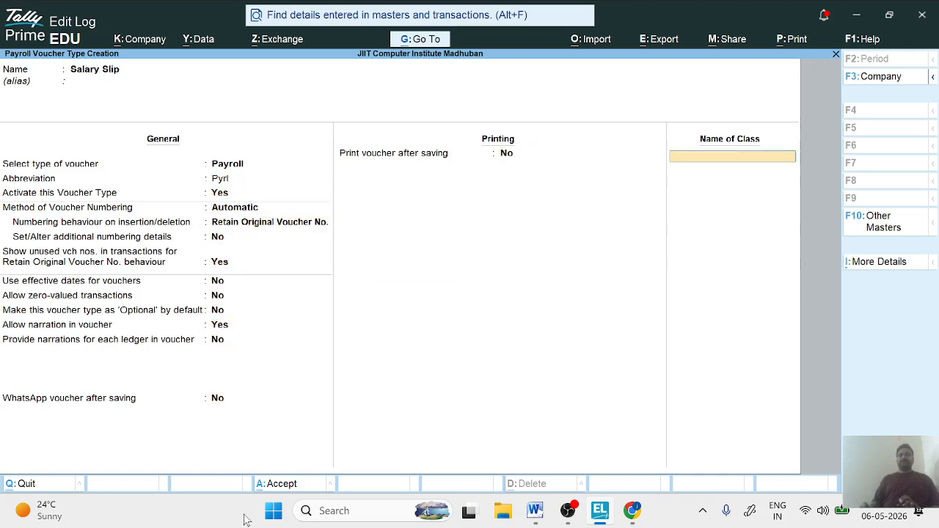
# - Add a voucher class named Salary Slip with no excluded or included groups
pyautogui.write('Sa')
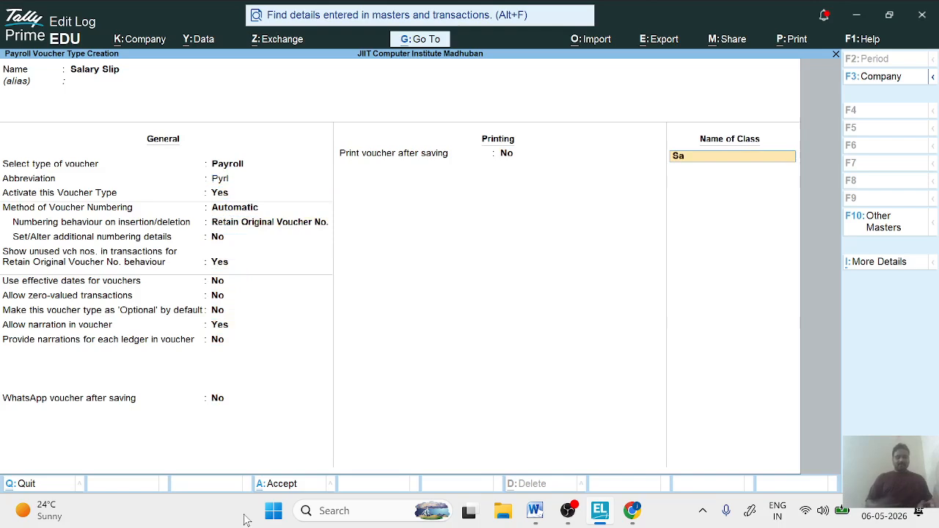
pyautogui.write('lary S')
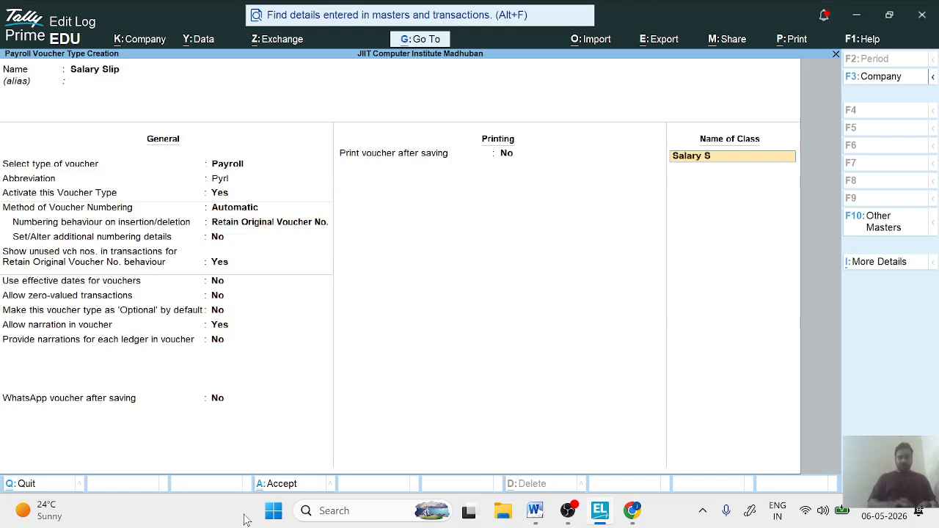
pyautogui.write('lip')
pyautogui.press('Return')
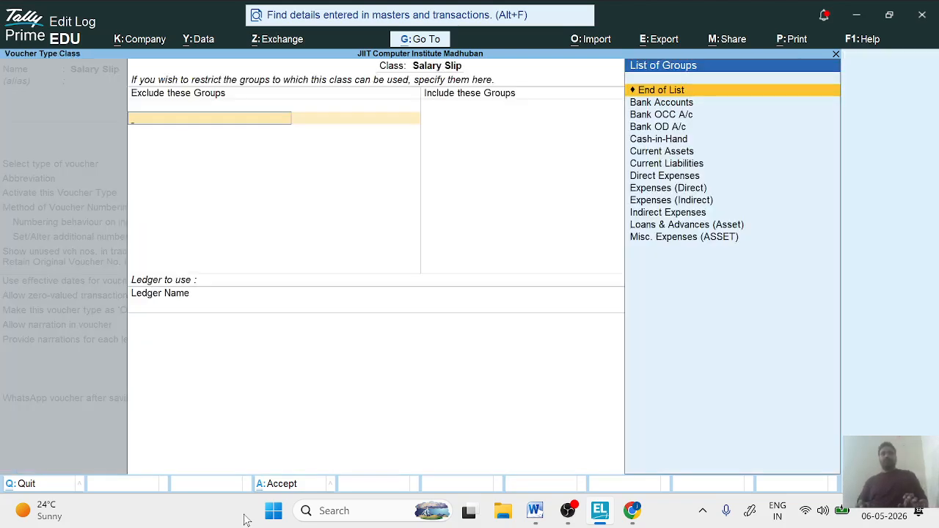
pyautogui.press('Return')
pyautogui.press('Return')
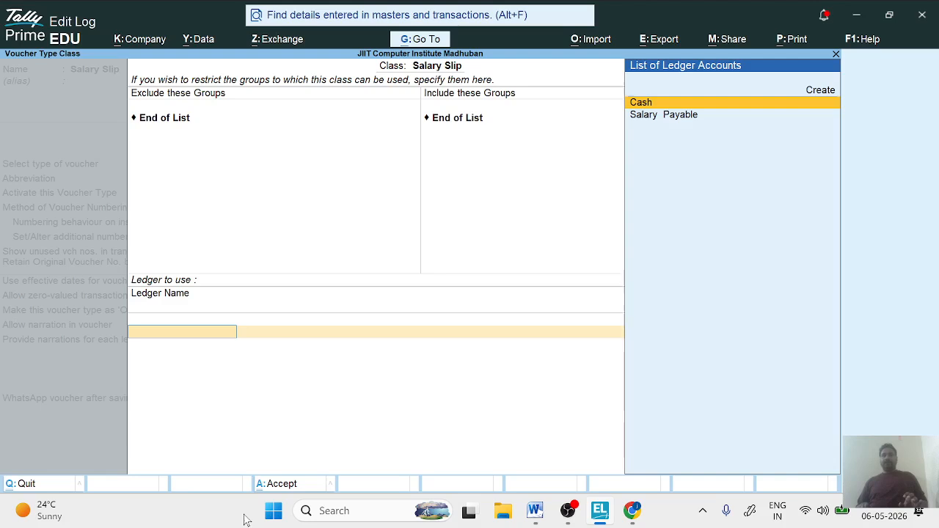
# - Set Salary Payable as the ledger for the Salary Slip class and save the payroll voucher type
pyautogui.press('Down')
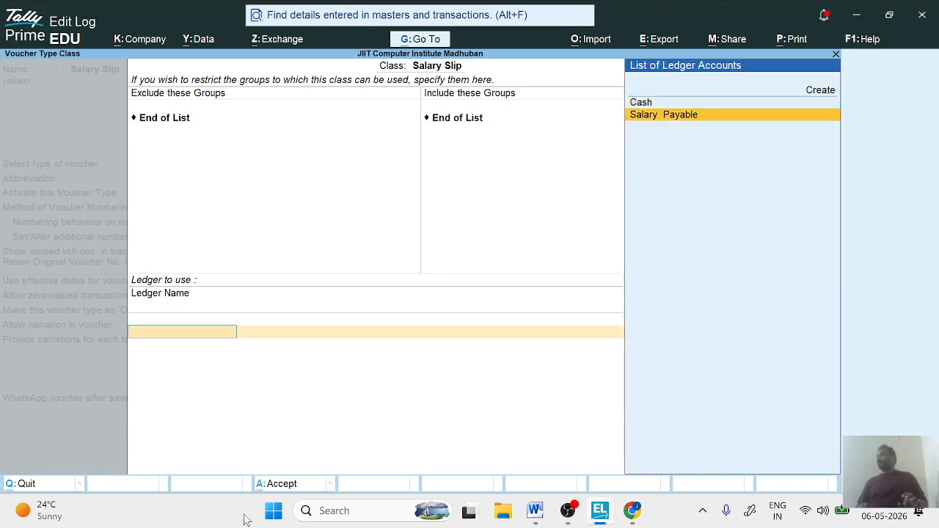
pyautogui.press('Up')
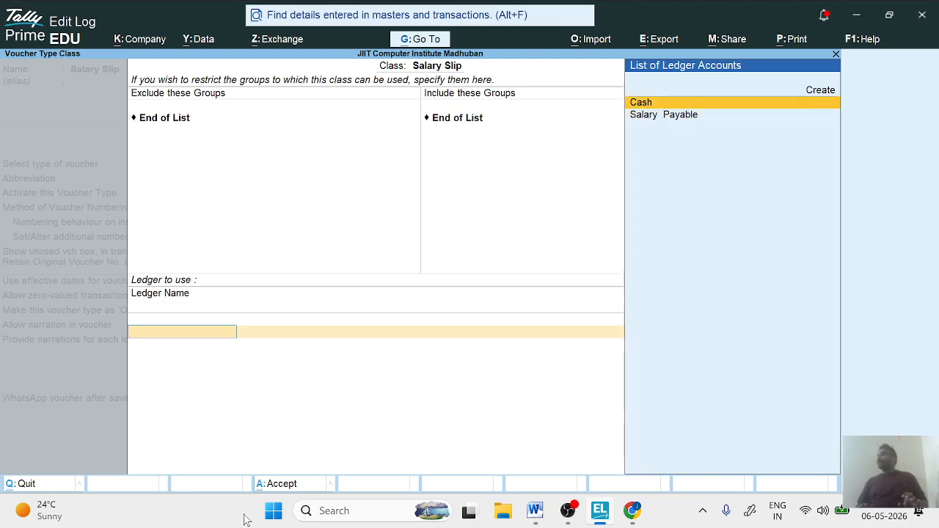
pyautogui.press('Down')
pyautogui.press('Return')
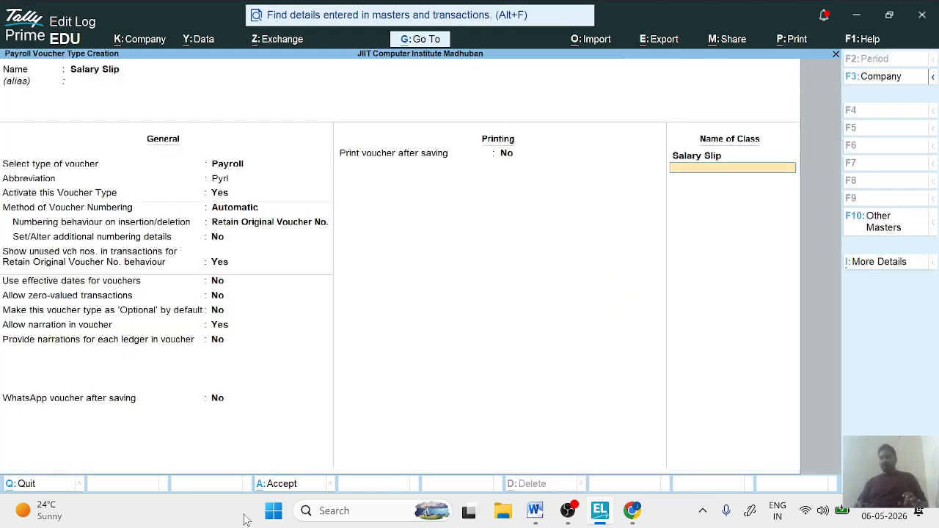
pyautogui.press('Return')
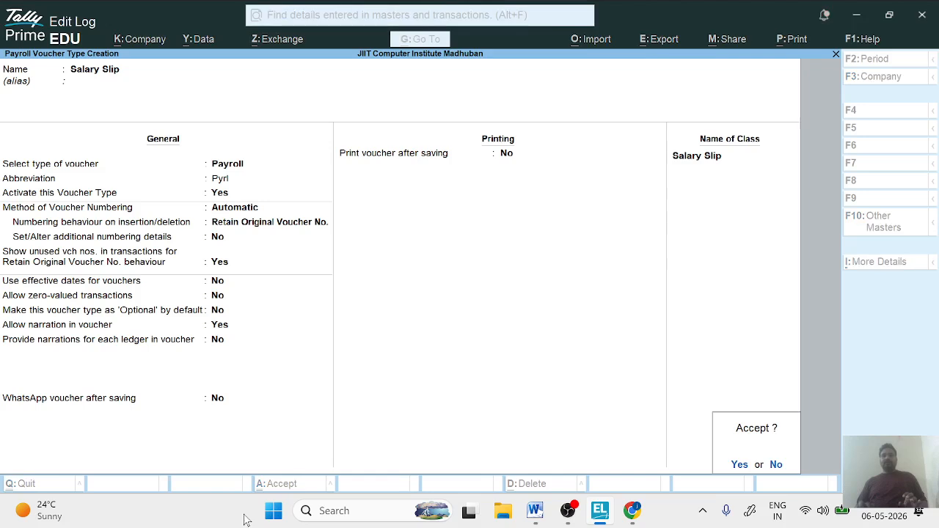
pyautogui.press('Return')
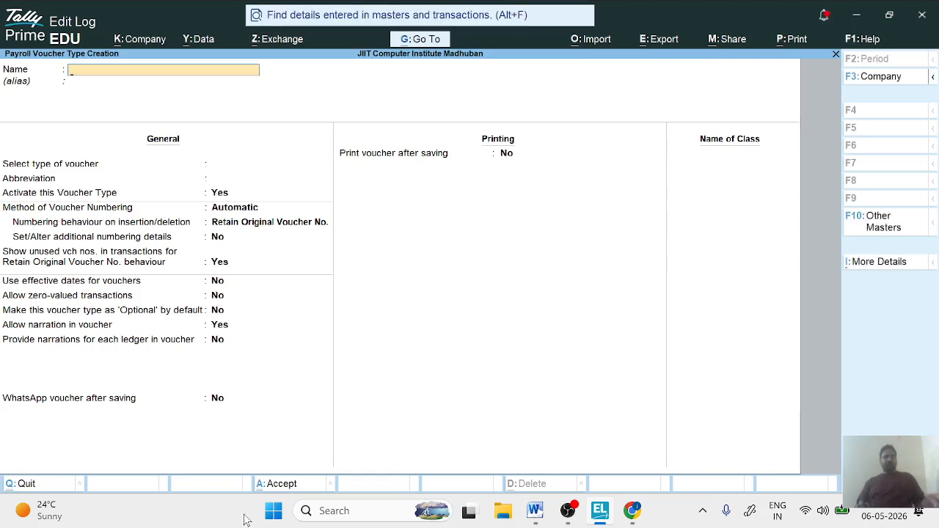
# - Leave payroll voucher type creation and start creating an Employee under Payroll Masters
pyautogui.press('Escape')
pyautogui.press('Return')
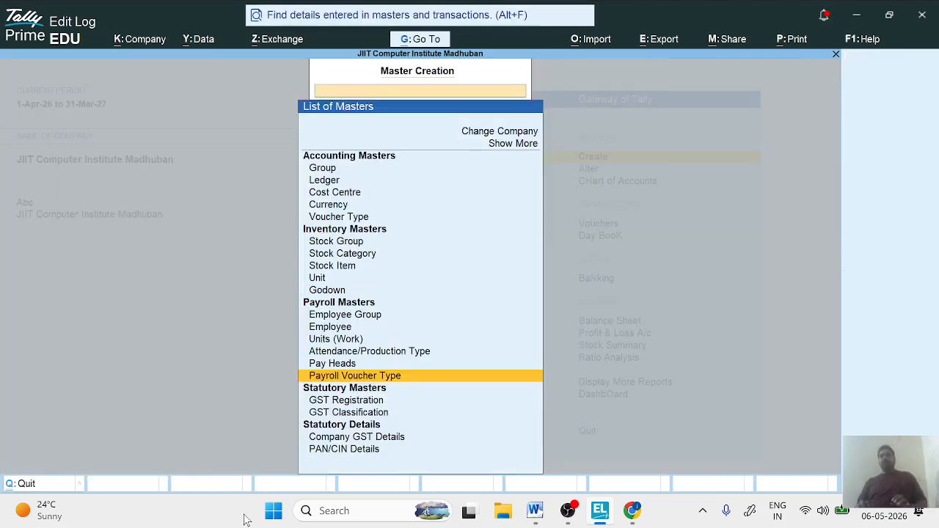
pyautogui.press('Up')
pyautogui.press('Up')
pyautogui.press('Up')
pyautogui.press('Up')
pyautogui.press('Up')
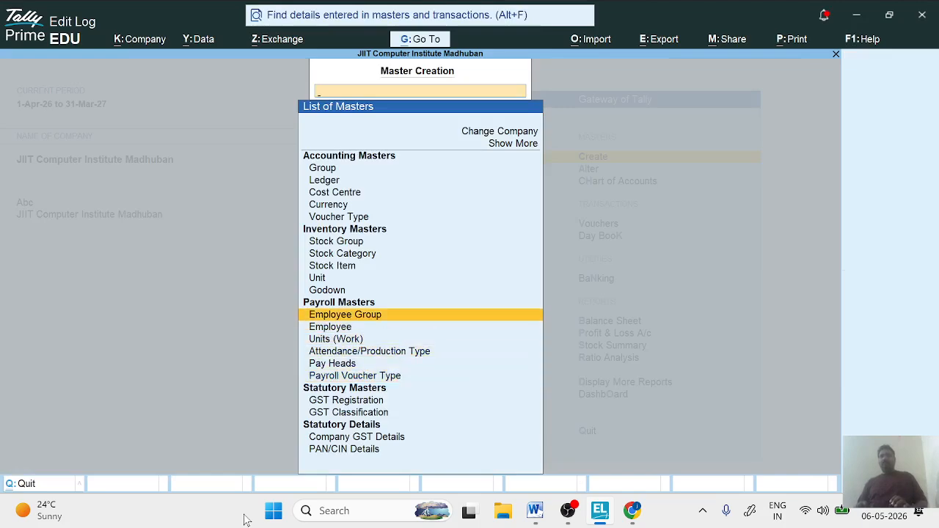
pyautogui.press('Down')
pyautogui.press('Down')
pyautogui.press('Down')
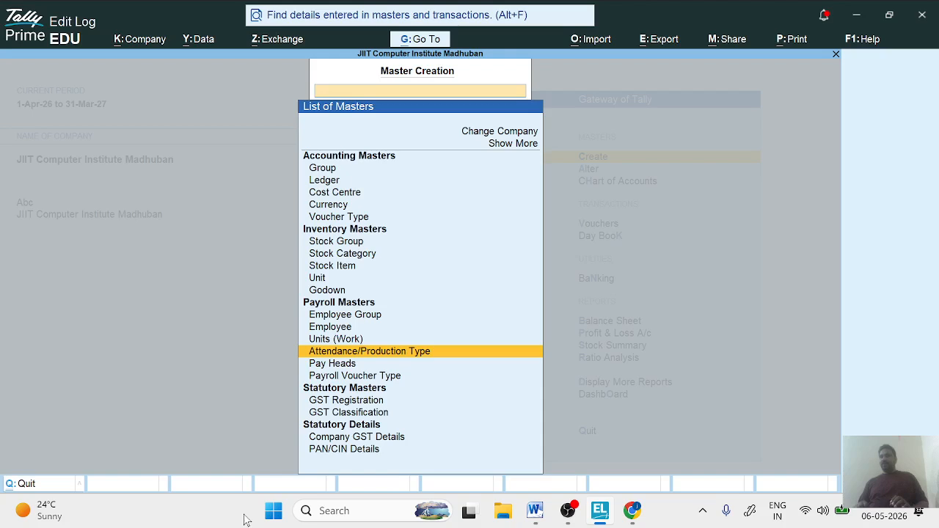
pyautogui.press('Down')
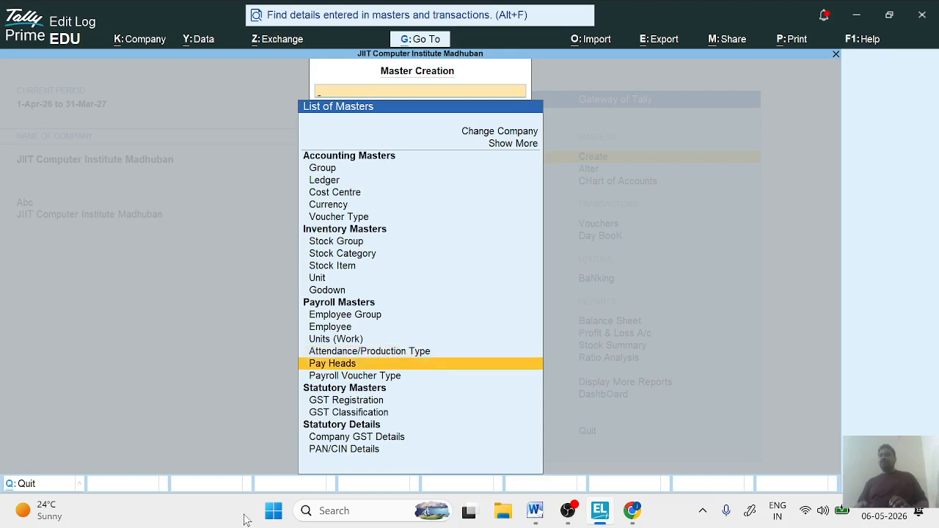
pyautogui.press('Down')
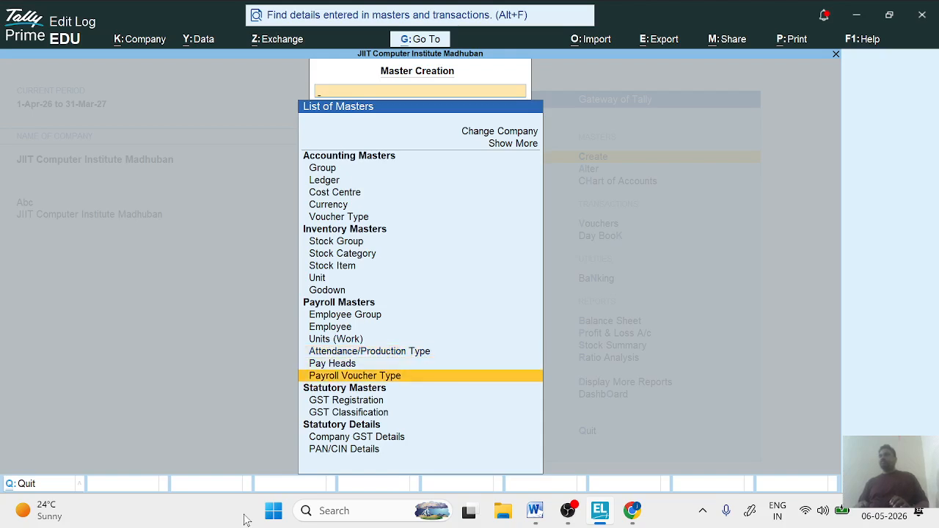
pyautogui.press('Up')
pyautogui.press('Up')
pyautogui.press('Up')
pyautogui.press('Up')
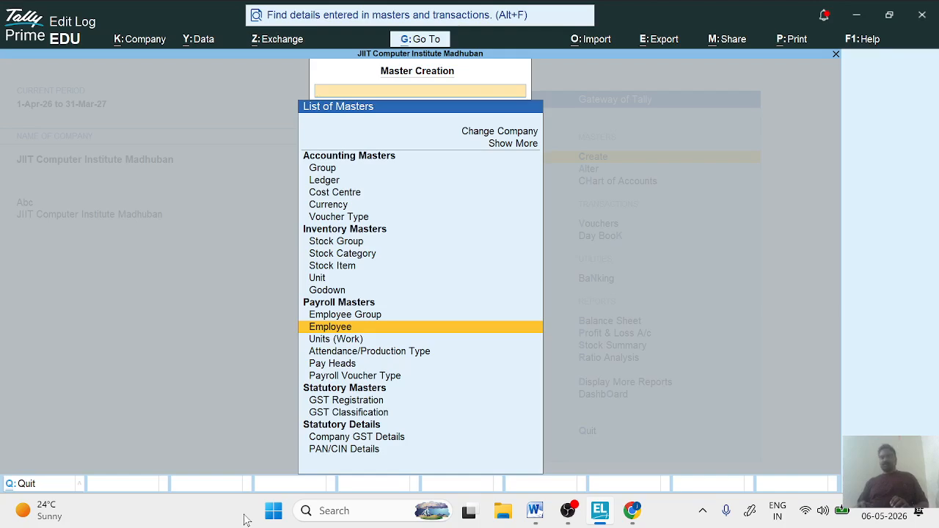
pyautogui.press('Return')
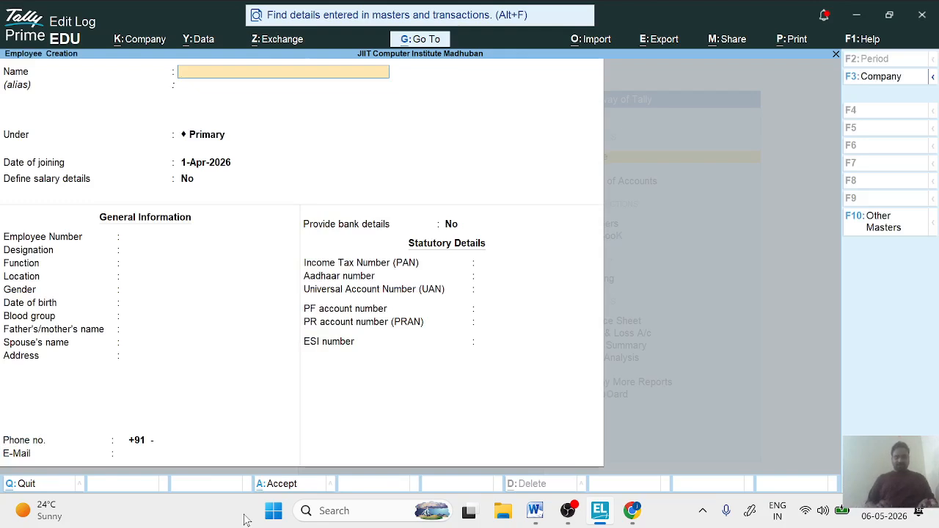
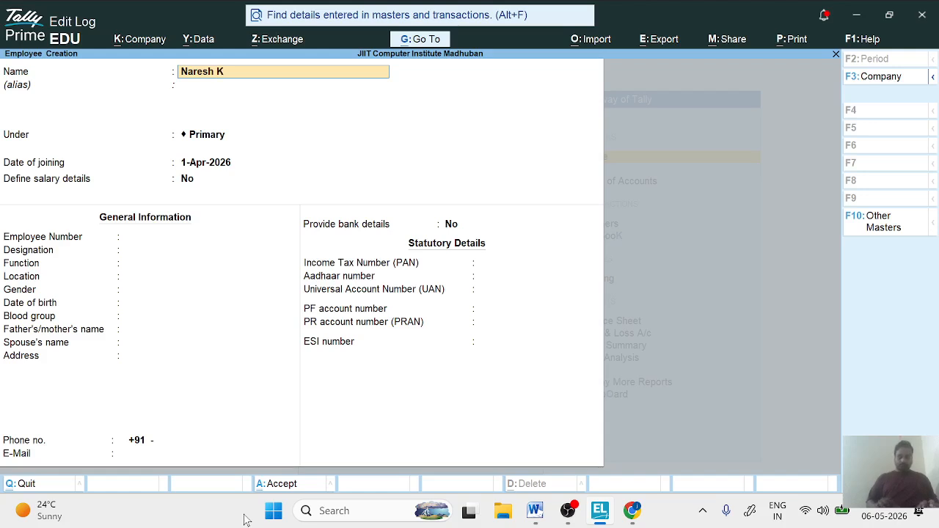
# - Enter the employee's full name and leave the alias blank
pyautogui.press('Return')
pyautogui.press('Return')
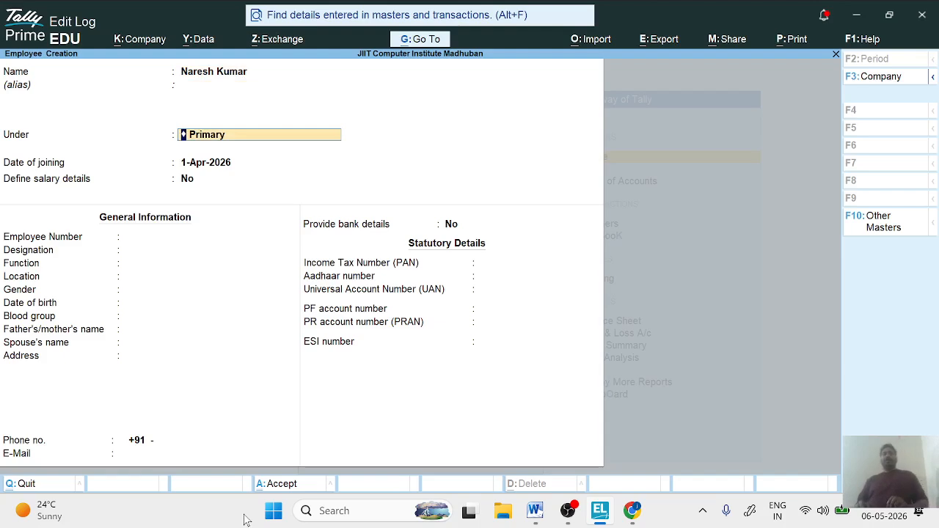
pyautogui.press('BackSpace')
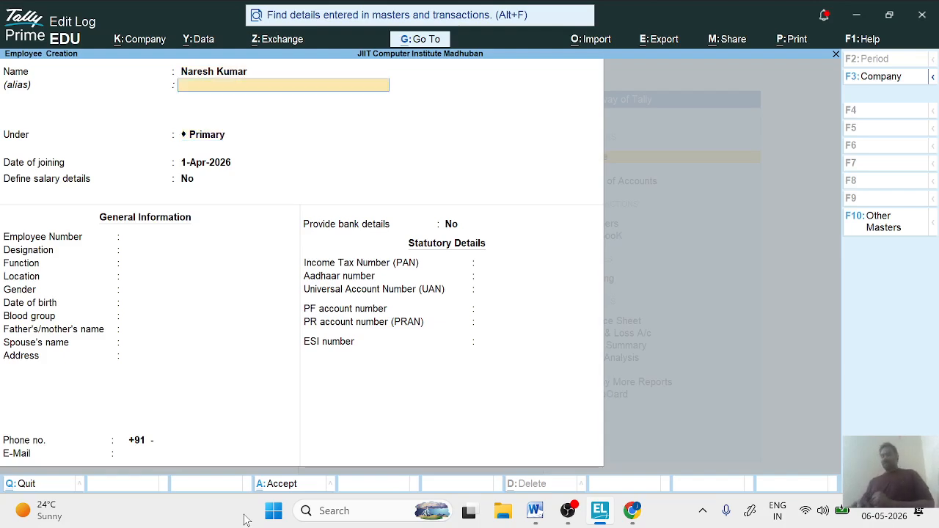
pyautogui.press('Return')
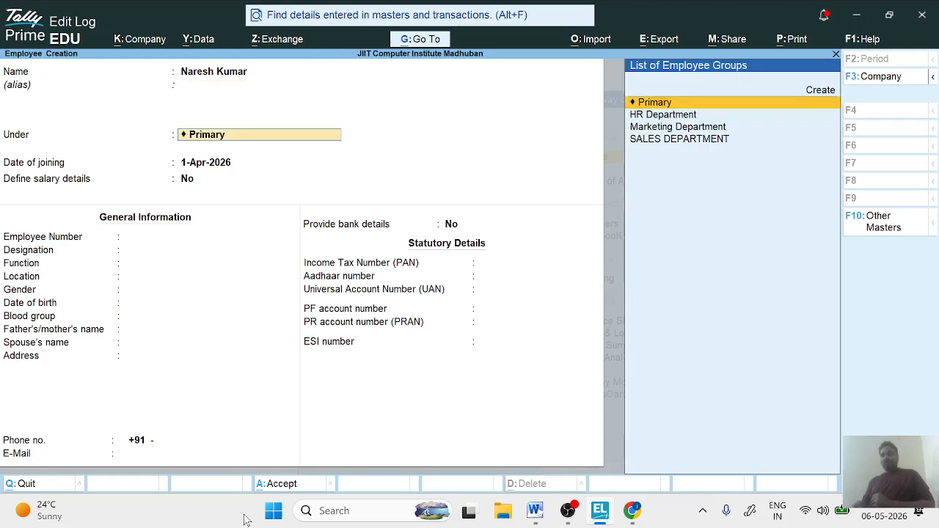
# - Place the employee under Marketing Department and keep 1-Apr-2026 as the date of joining
pyautogui.press('Down')
pyautogui.press('Down')
pyautogui.press('Down')
pyautogui.press('Up')
pyautogui.press('Up')
pyautogui.press('Down')
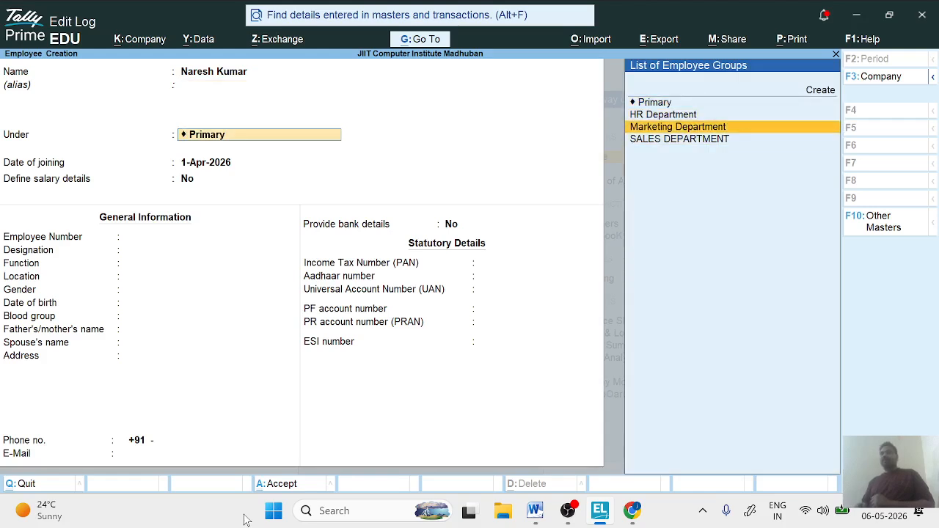
pyautogui.press('Down')
pyautogui.press('Up')
pyautogui.press('Return')
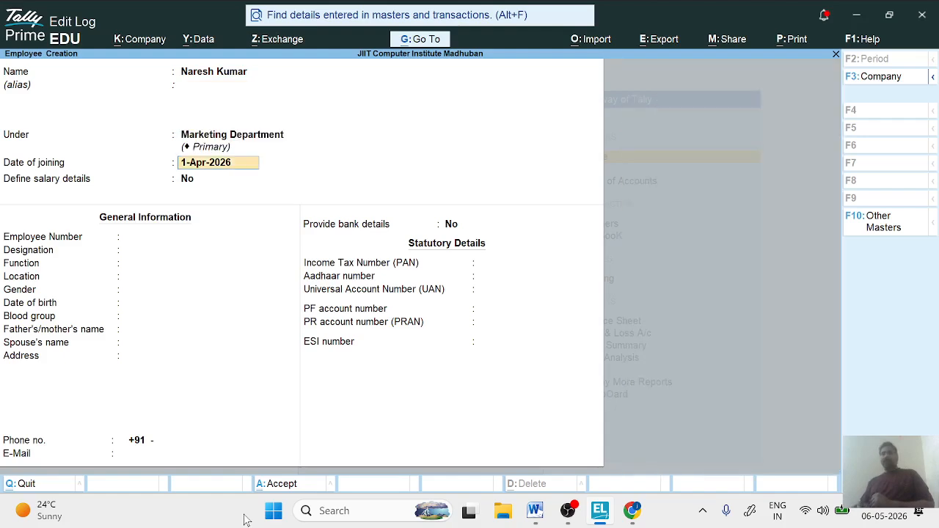
pyautogui.press('Return')
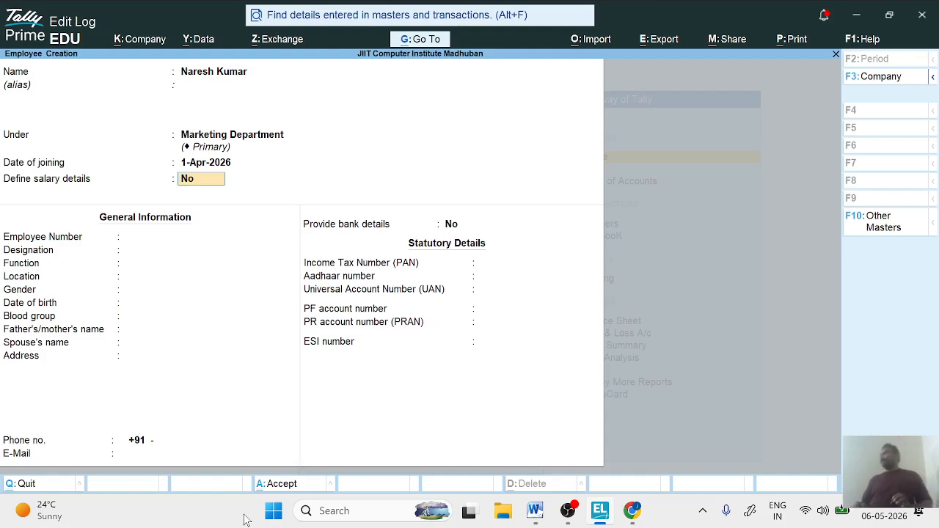
# - Enable salary details for the employee and add the Basic Salary and Employee Provident Fund pay heads
pyautogui.write('yes')
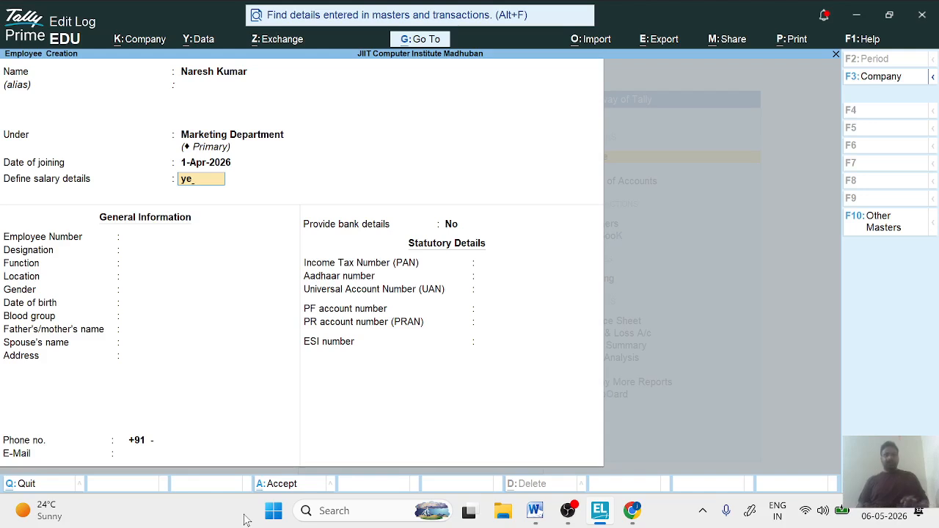
pyautogui.press('Return')
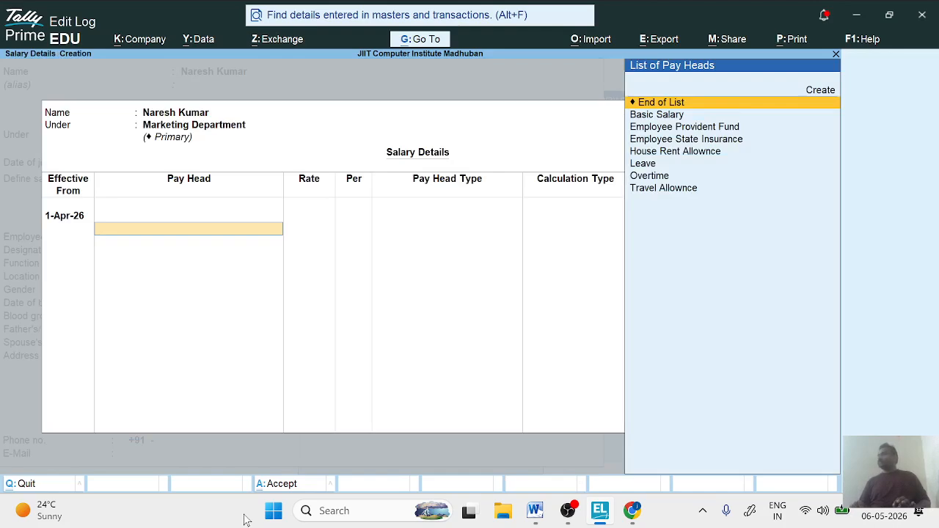
pyautogui.press('Down')
pyautogui.press('Return')
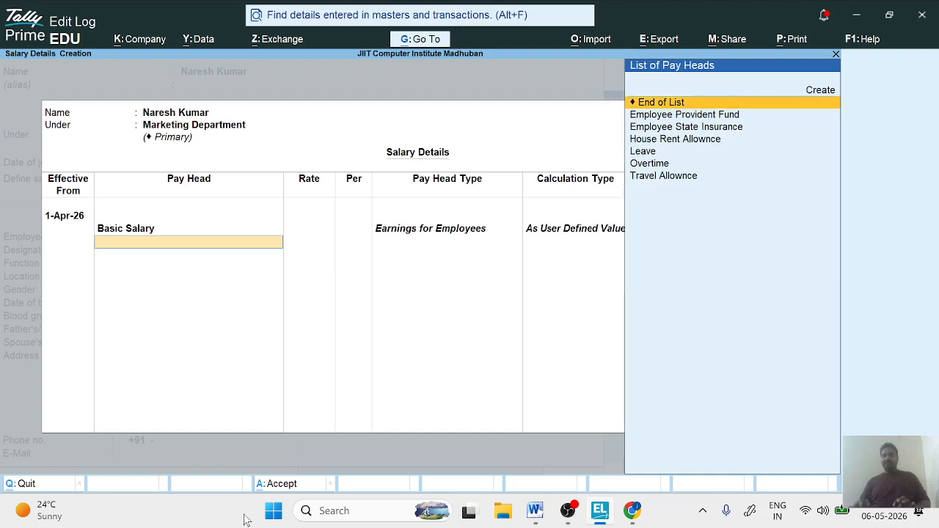
pyautogui.press('Down')
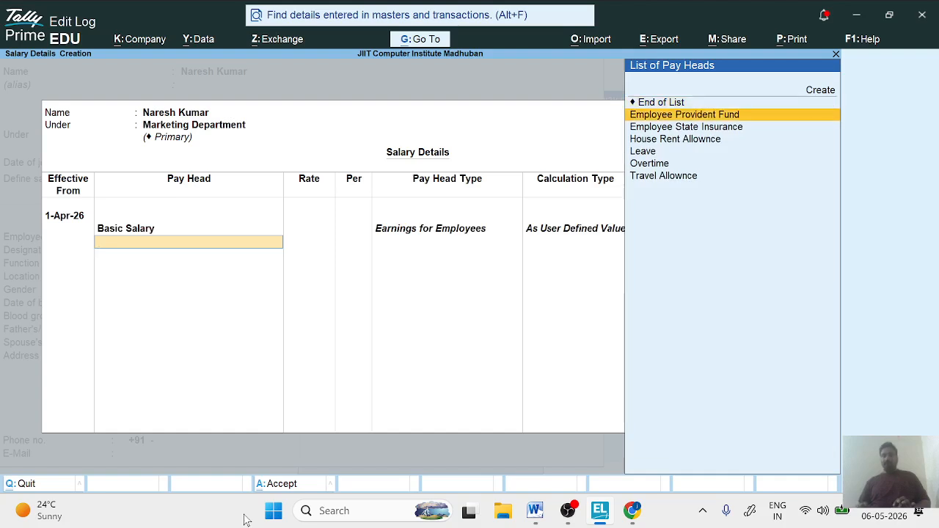
pyautogui.press('Return')
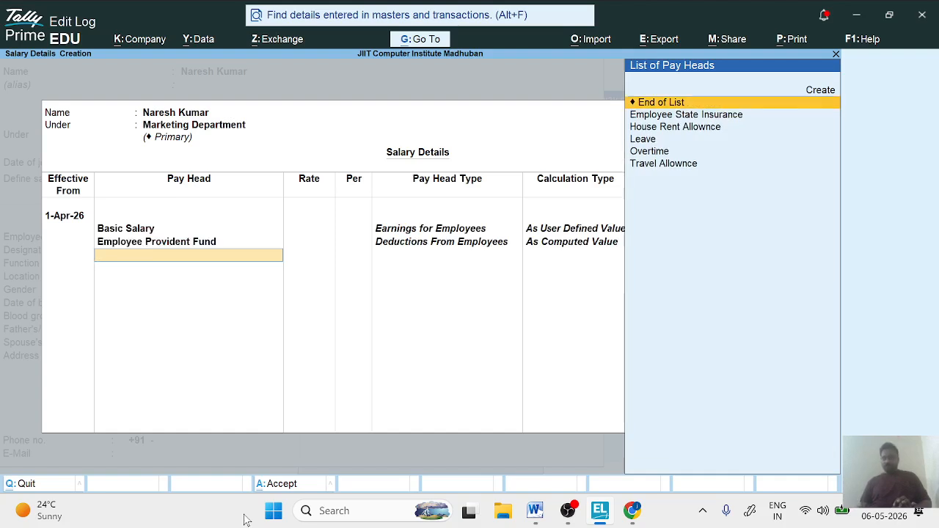
# - Add the House Rent Allownce and Travel Allownce pay heads to the employee's salary details
pyautogui.press('Down')
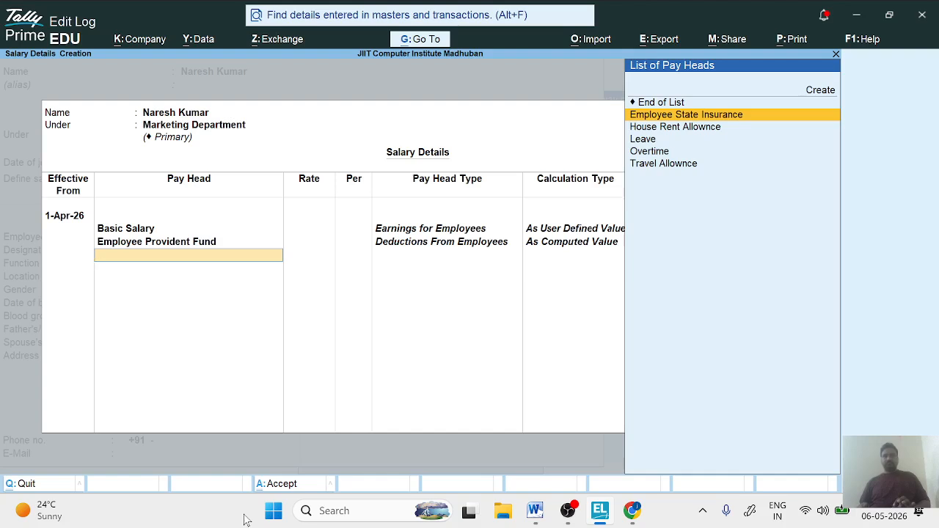
pyautogui.press('Down')
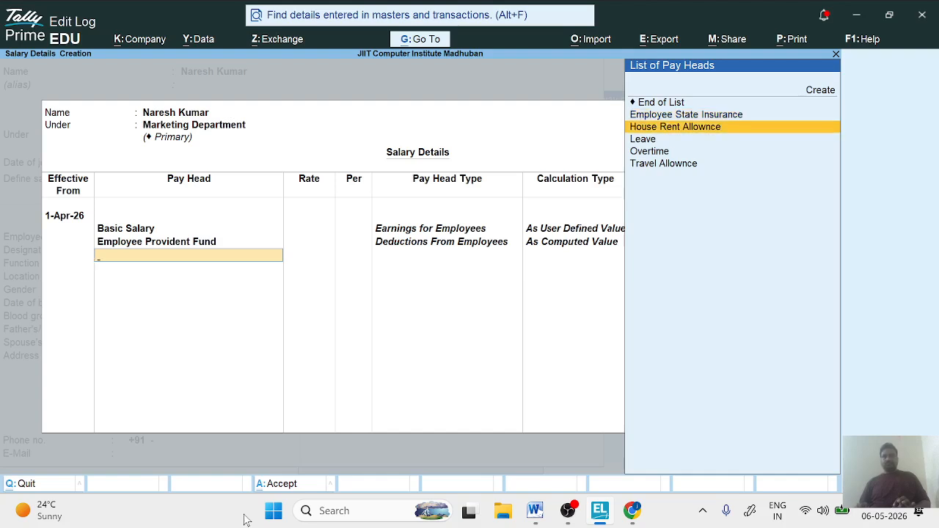
pyautogui.press('Return')
pyautogui.press('Down')
pyautogui.press('Down')
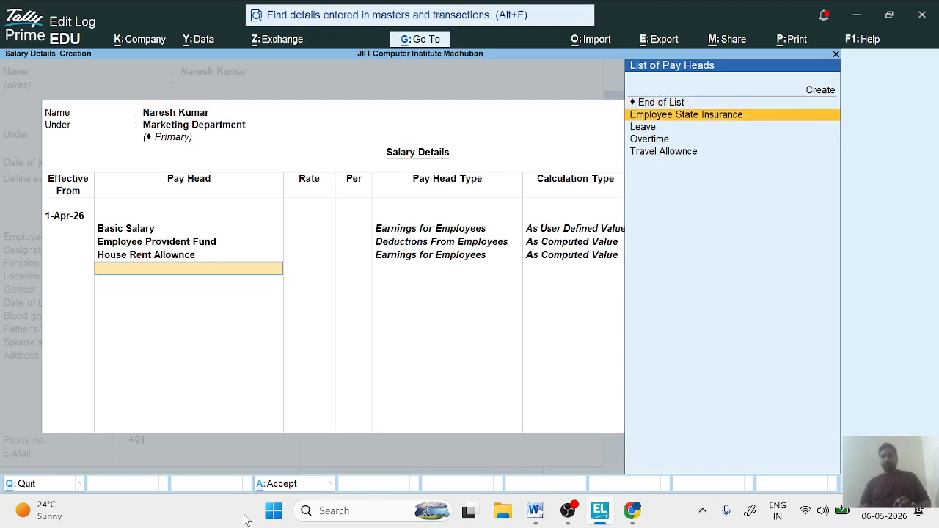
pyautogui.press('Down')
# - Add the Employee State Insurance, Overtime and Leave pay heads, then end the list and save the salary details
pyautogui.press('Down')
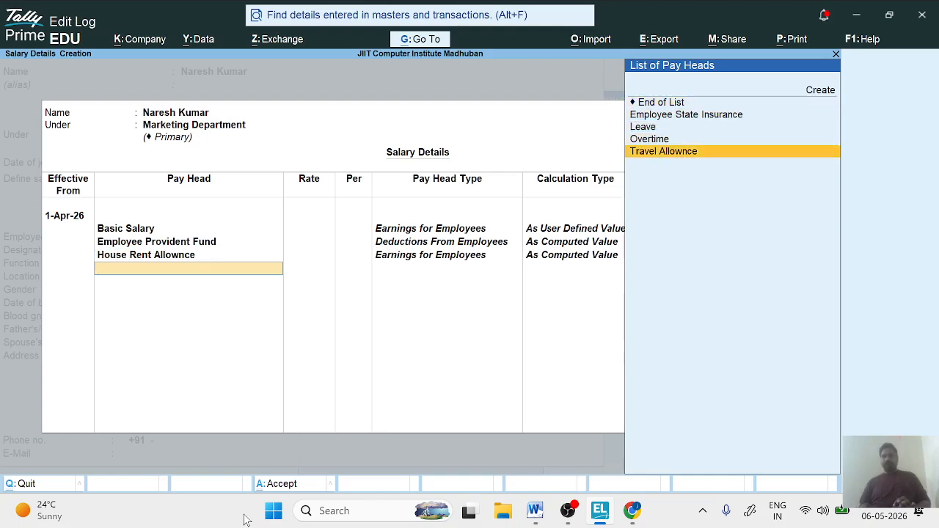
pyautogui.press('Return')
pyautogui.press('Down')
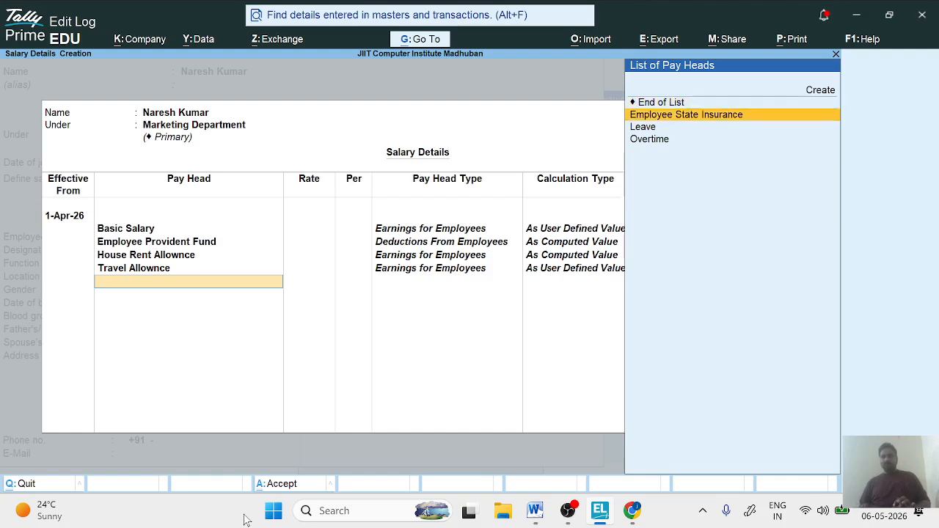
pyautogui.press('Return')
pyautogui.press('Down')
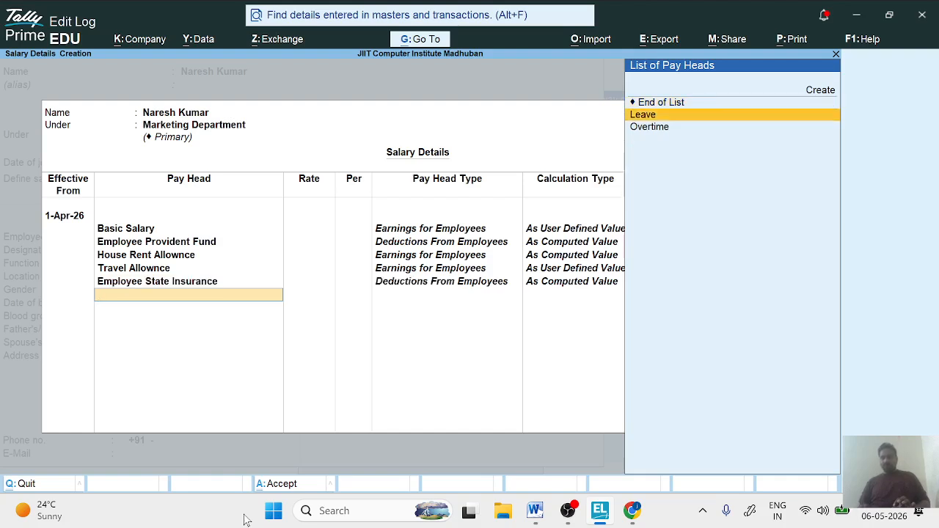
pyautogui.press('Down')
pyautogui.press('Return')
pyautogui.press('Down')
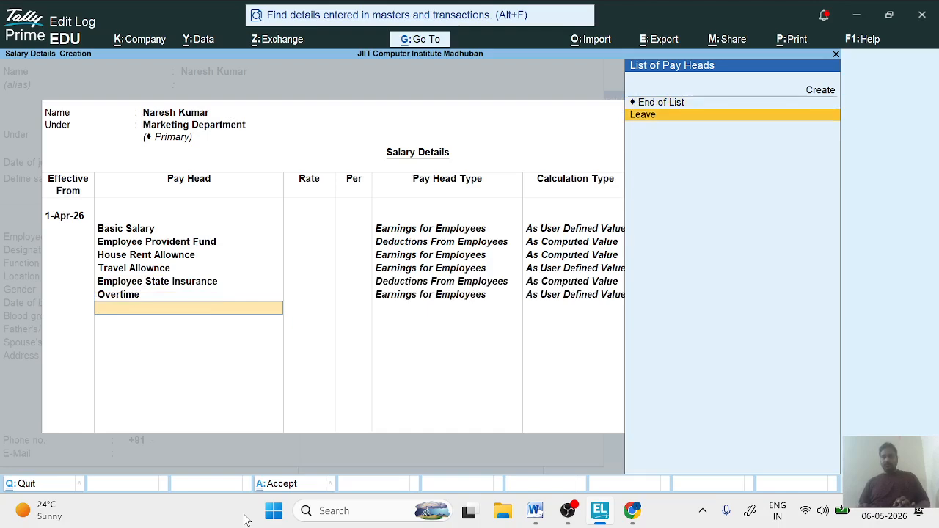
pyautogui.press('Return')
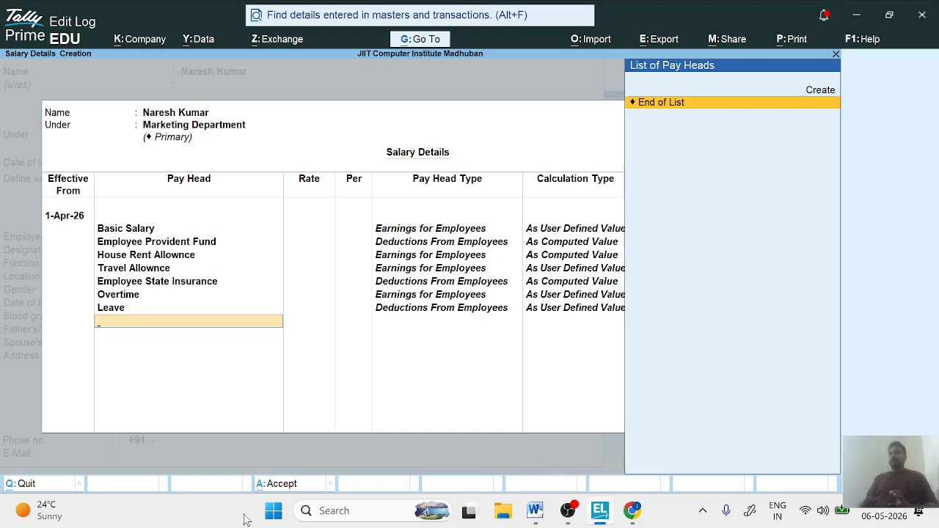
pyautogui.press('Return')
pyautogui.hotkey('ctrl', 'a')
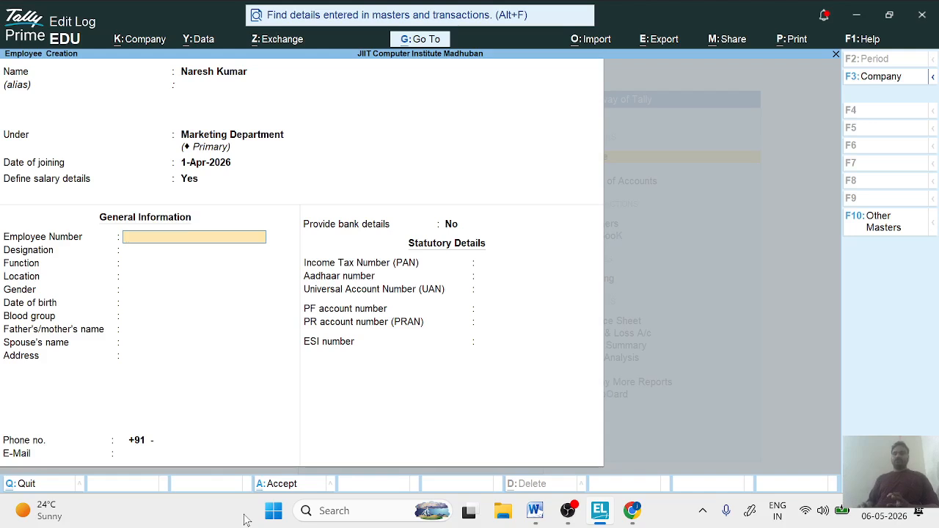
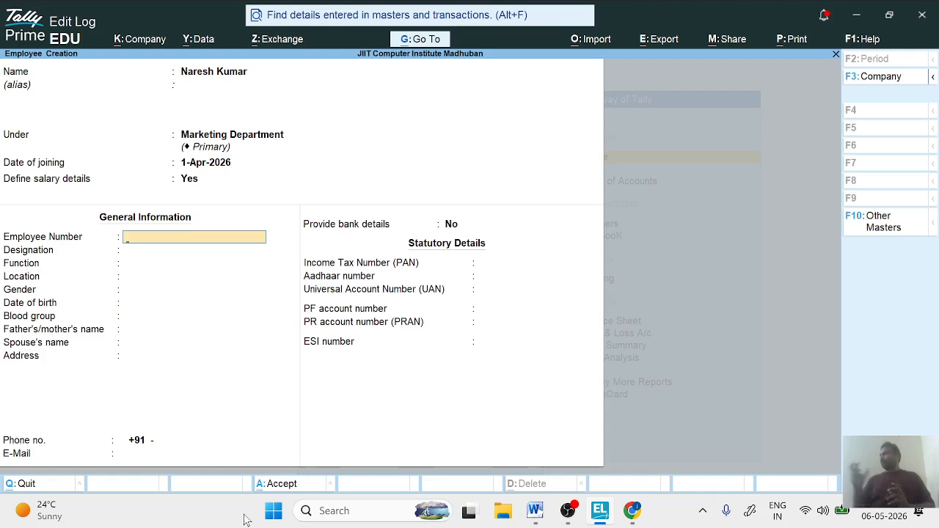
# - Fill in the employee number and set the employee's designation to Operator
pyautogui.write('E')
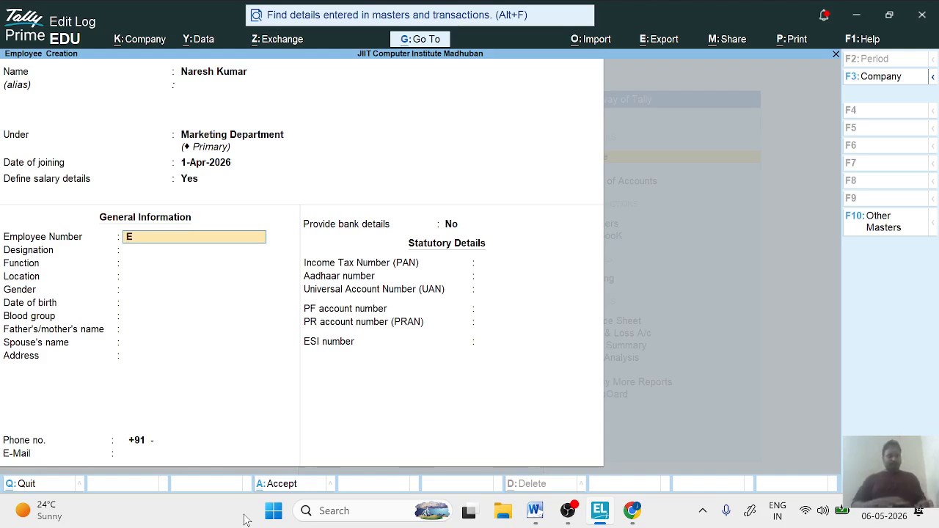
pyautogui.write('PM001')
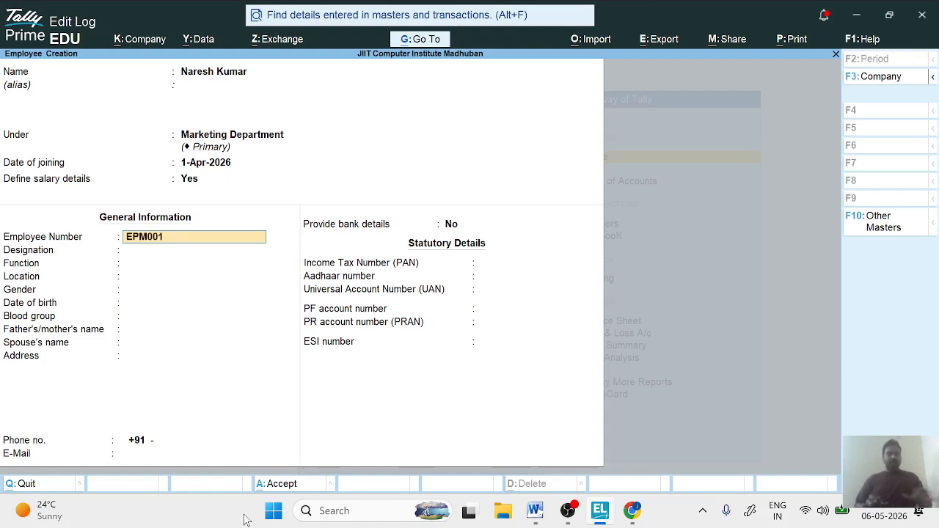
pyautogui.press('Return')
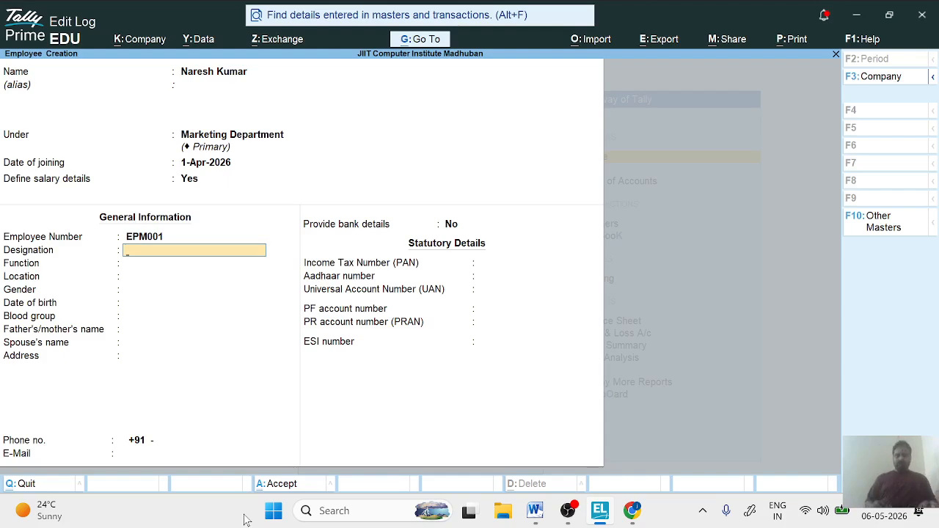
pyautogui.write('Operator')
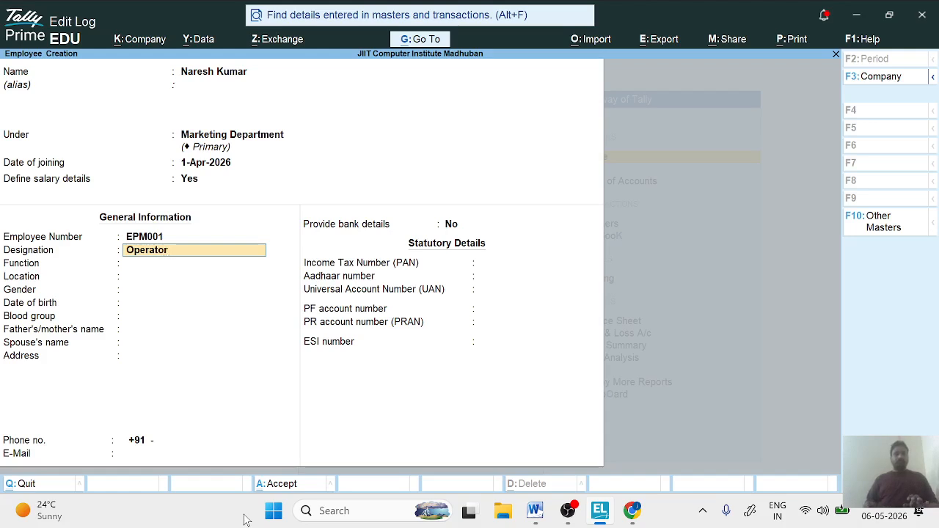
pyautogui.press('Return')
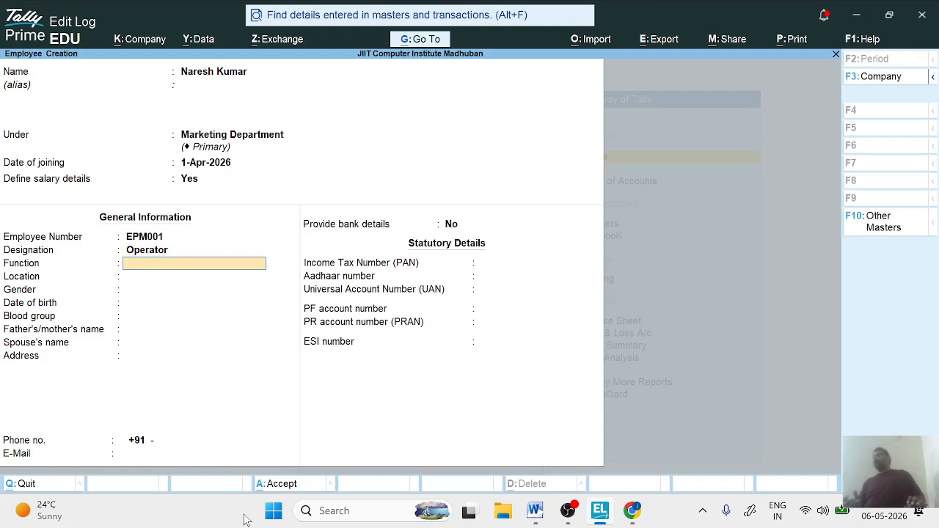
# - Set the employee's function to Computer Operator and the location to Madhuban
pyautogui.write('Computer')
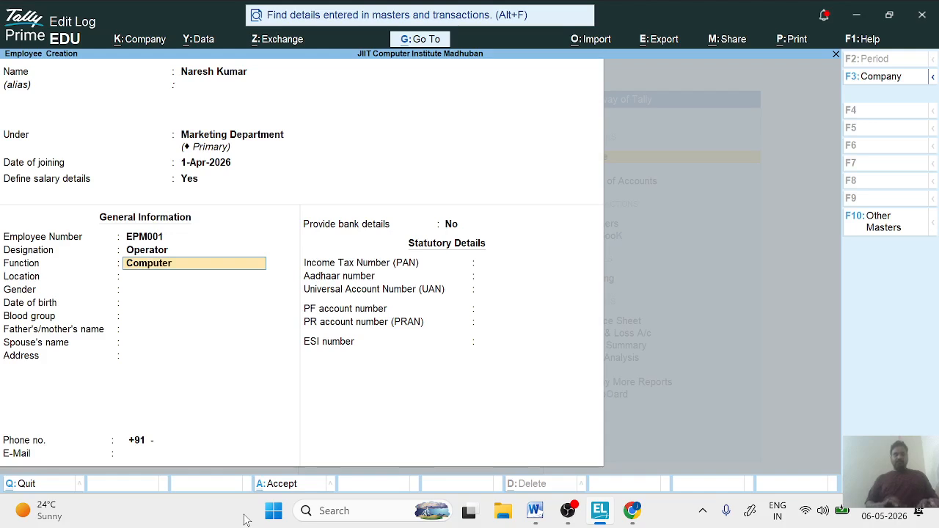
pyautogui.write(' Op')
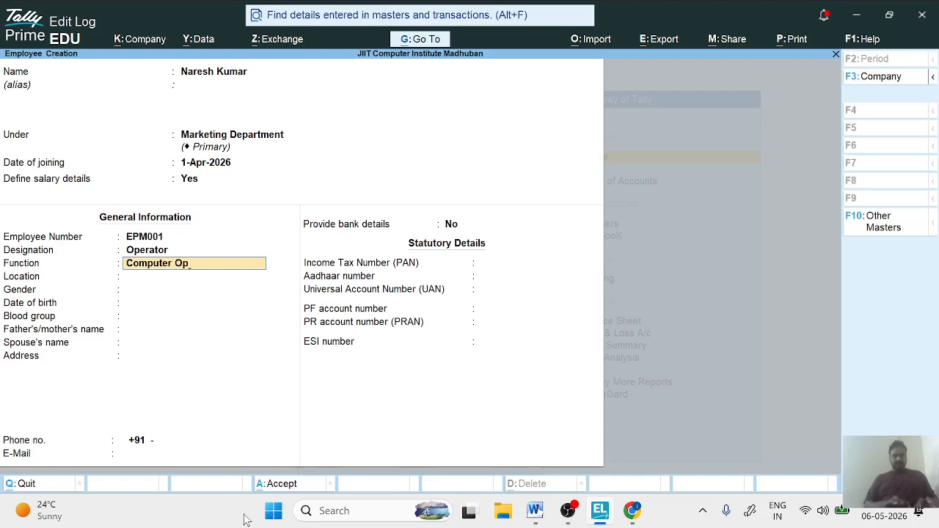
pyautogui.write('erat')
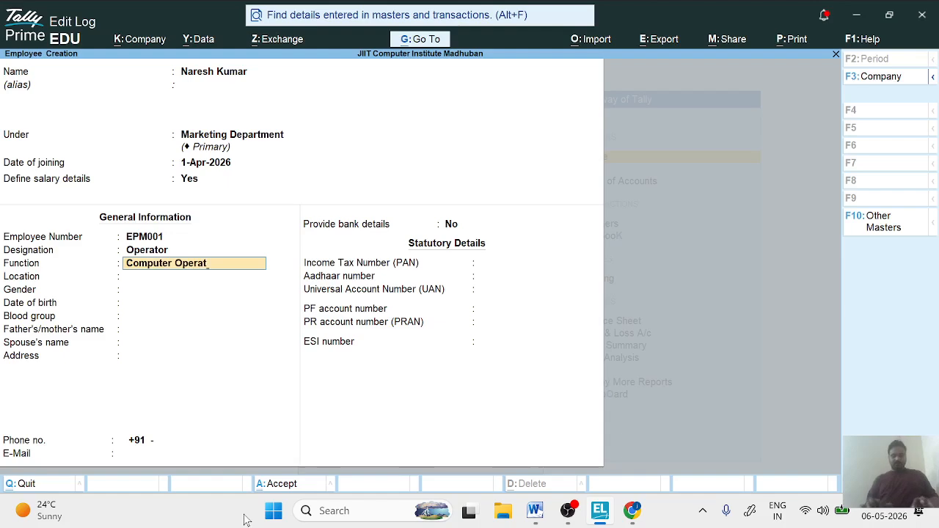
pyautogui.write('o')
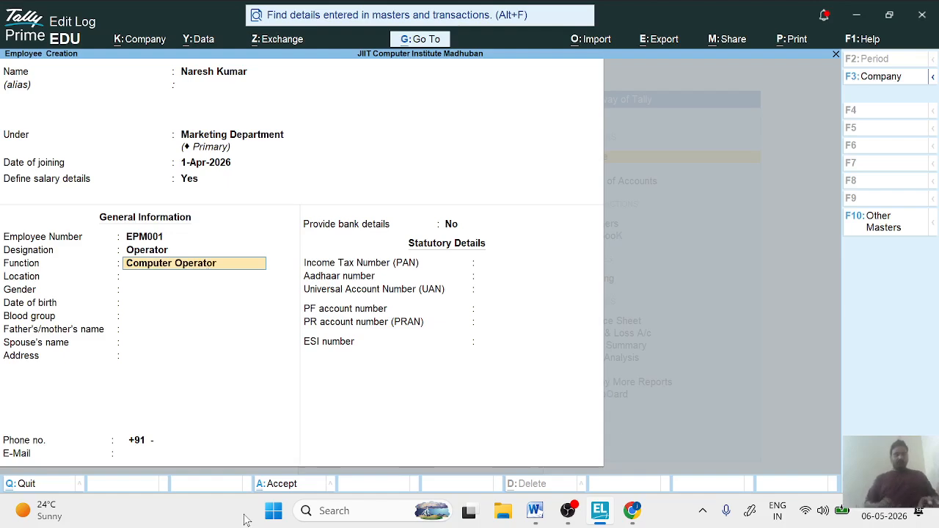
pyautogui.write('r')
pyautogui.press('Return')
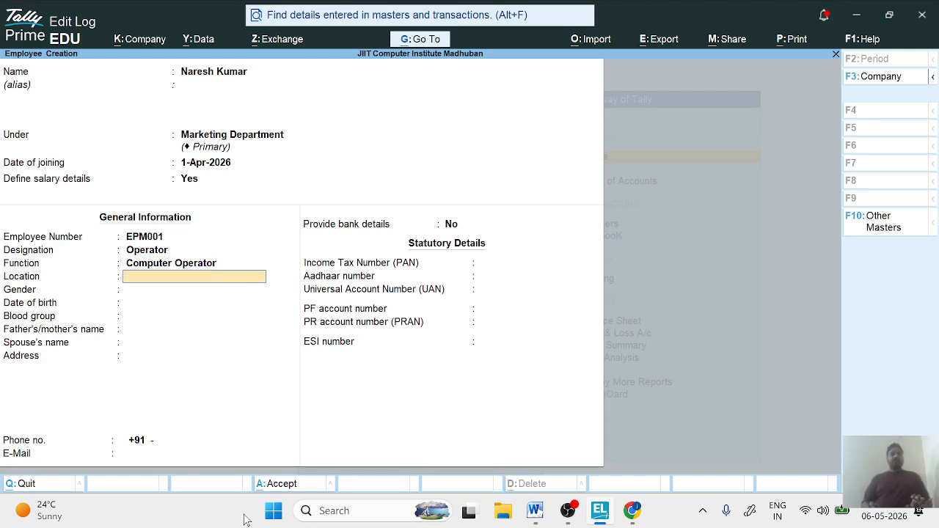
pyautogui.write('M')
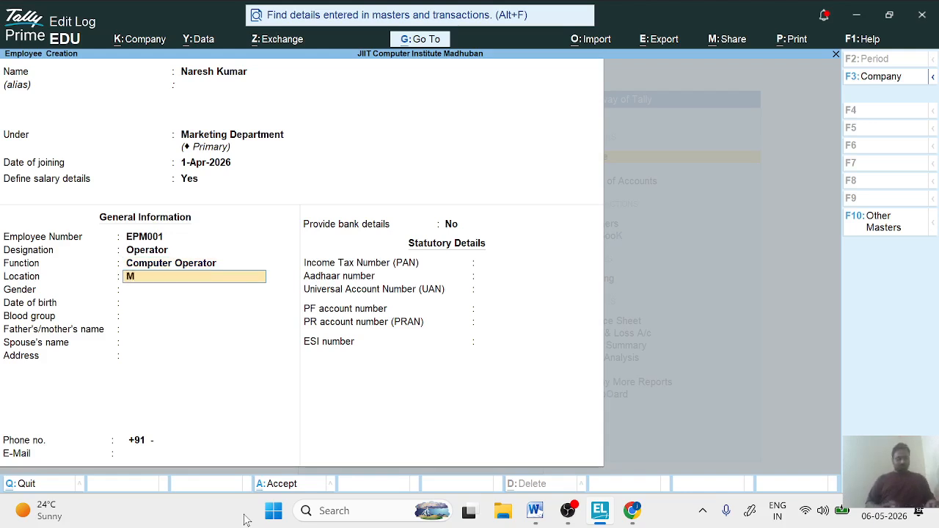
pyautogui.write('adhuban')
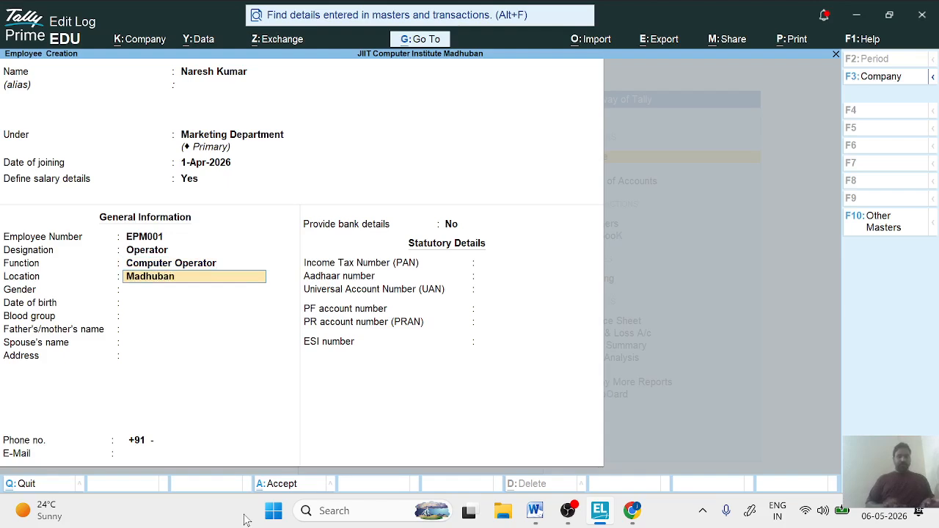
pyautogui.press('Return')
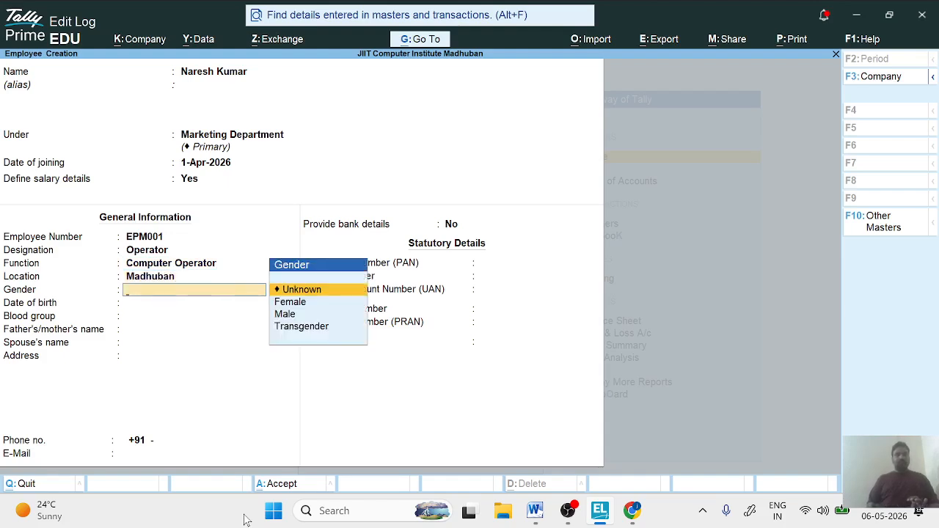
# - Set the employee's gender to Male and fill in the date of birth
pyautogui.press('Down')
pyautogui.press('Down')
pyautogui.press('Return')
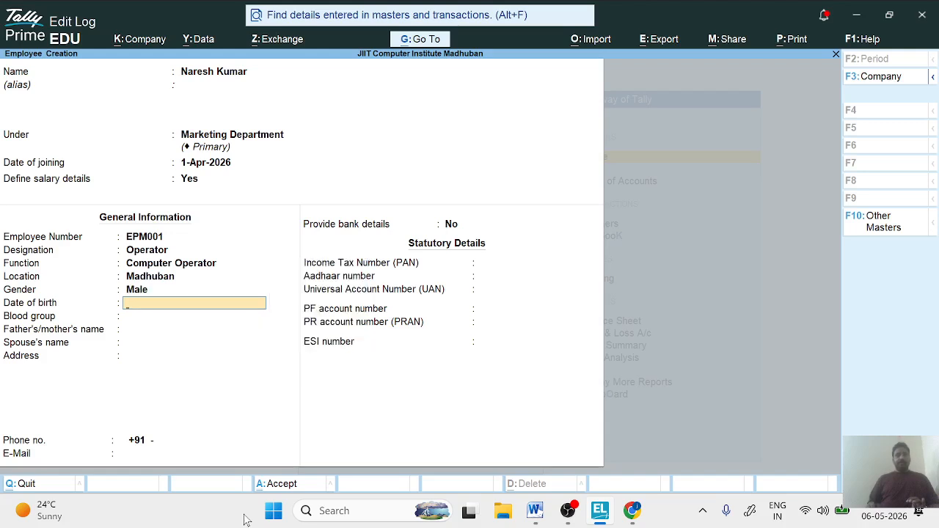
pyautogui.write('1-')
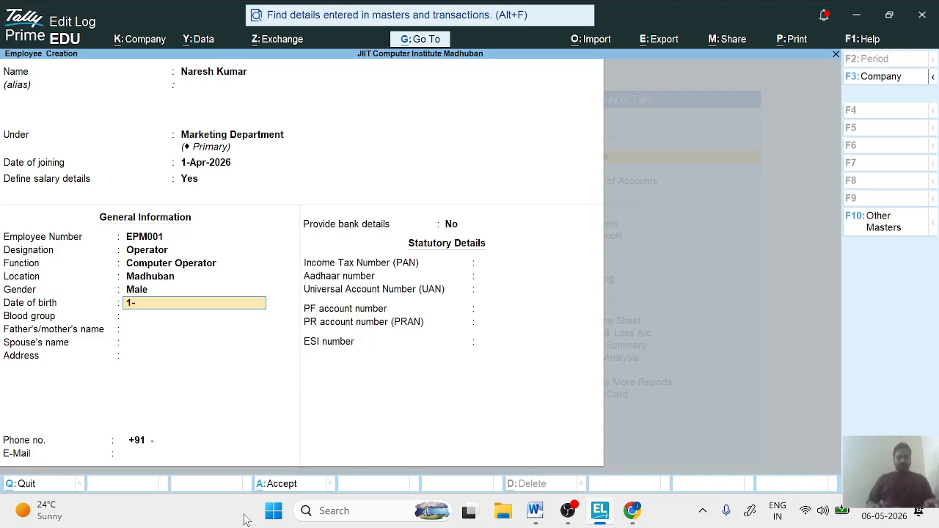
pyautogui.write('1')
pyautogui.write('000')
pyautogui.press('Return')
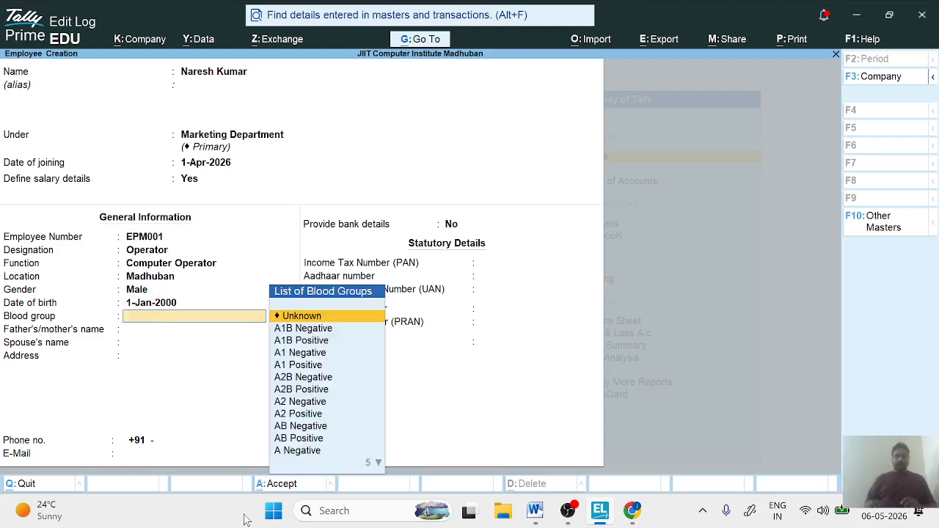
# - Look through the blood group options and choose Unknown for the employee
pyautogui.press('Down')
pyautogui.press('Down')
pyautogui.press('Down')
pyautogui.press('Up')
pyautogui.press('Up')
pyautogui.press('Up')
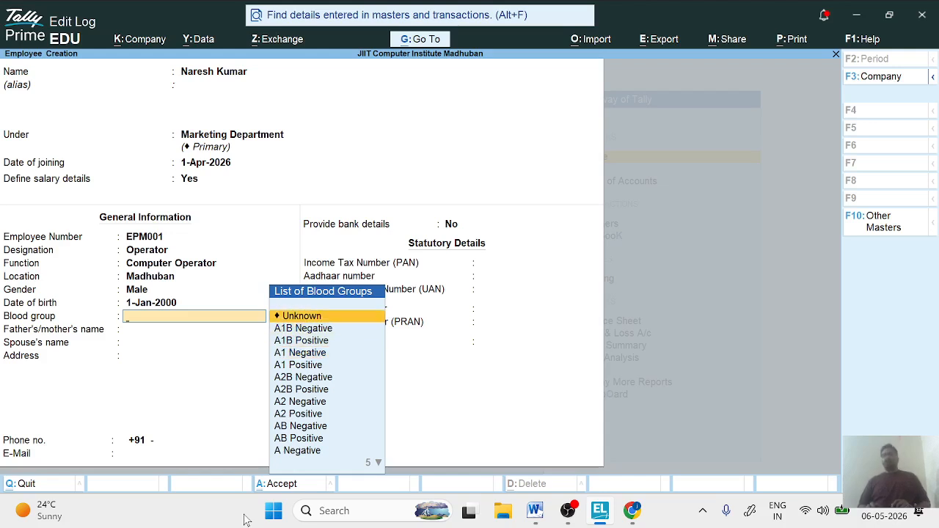
pyautogui.press('Return')
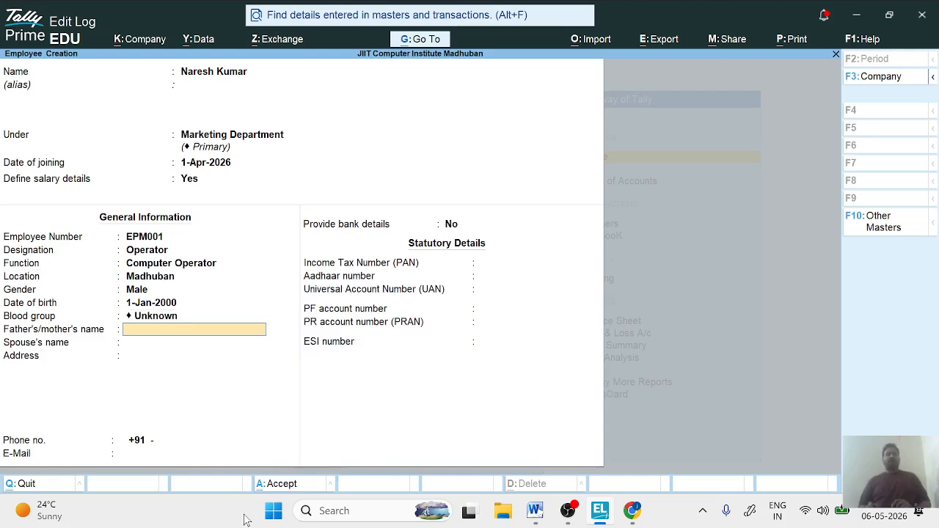
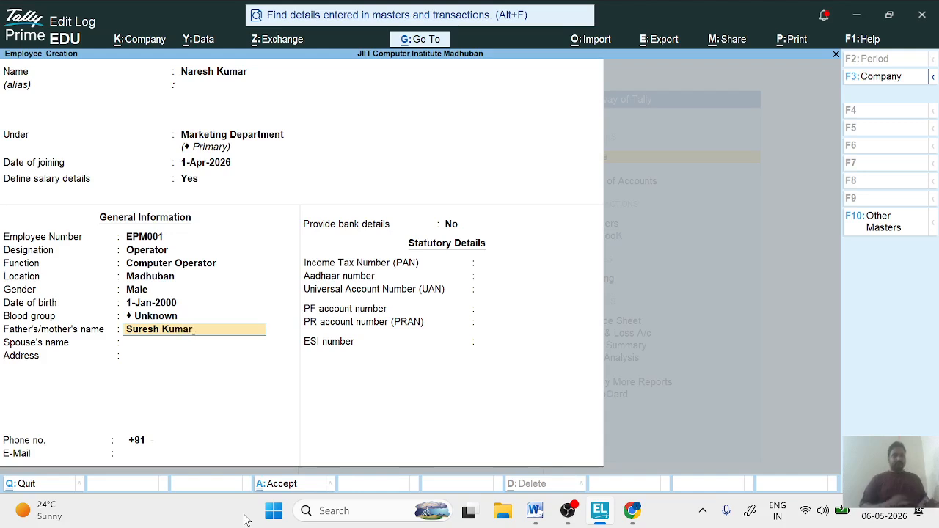
# - Enter the father's full name for the employee and leave the spouse's name blank
pyautogui.press('Return')
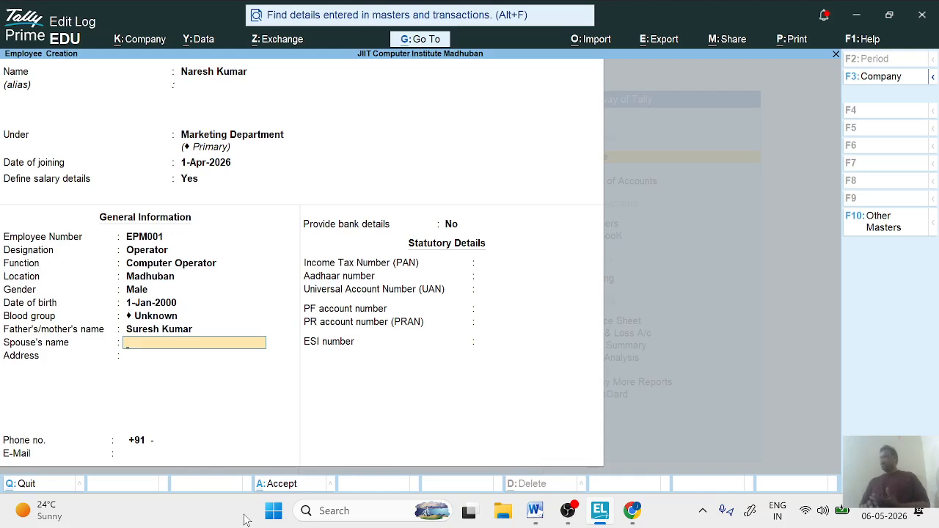
pyautogui.press('Return')
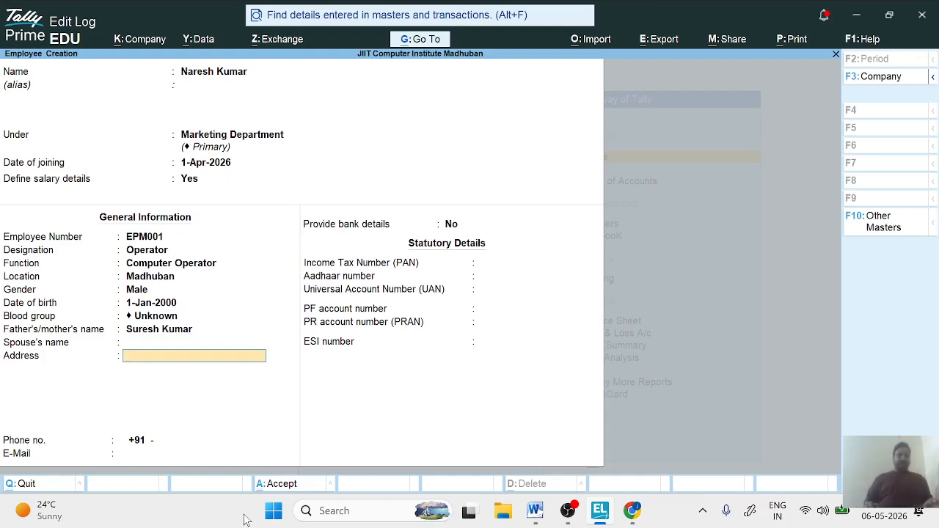
# - Fill in the employee's address and phone number, leaving the e-mail blank
pyautogui.write('Madh')
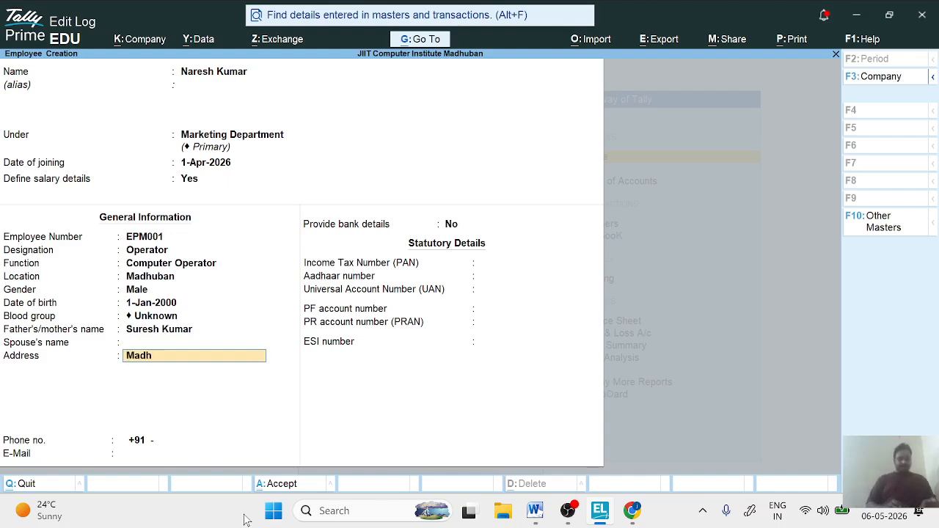
pyautogui.write('uban Mau')
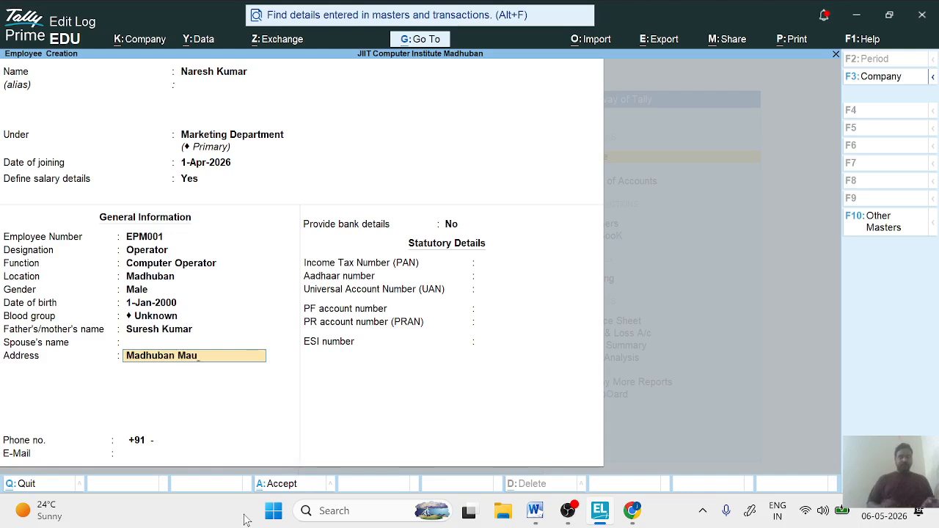
pyautogui.press('Return')
pyautogui.press('Return')
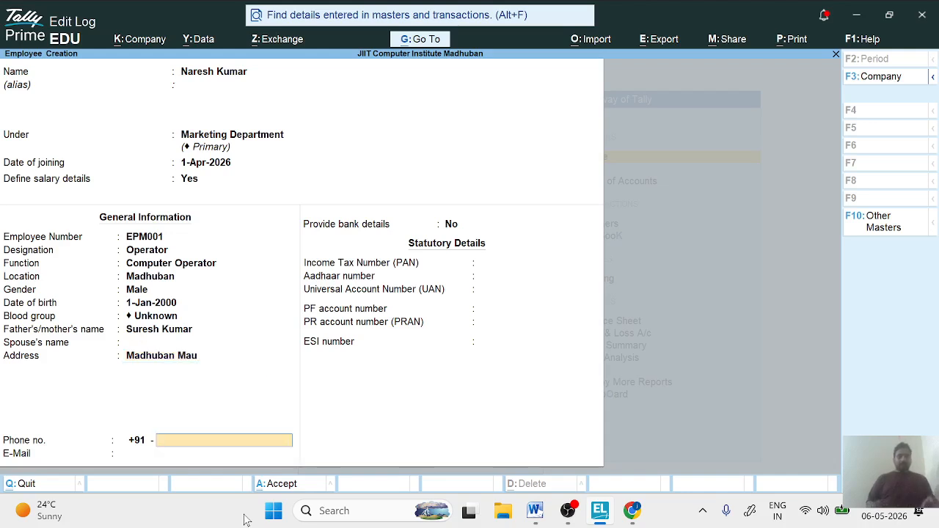
pyautogui.write('879879879')
pyautogui.press('Return')
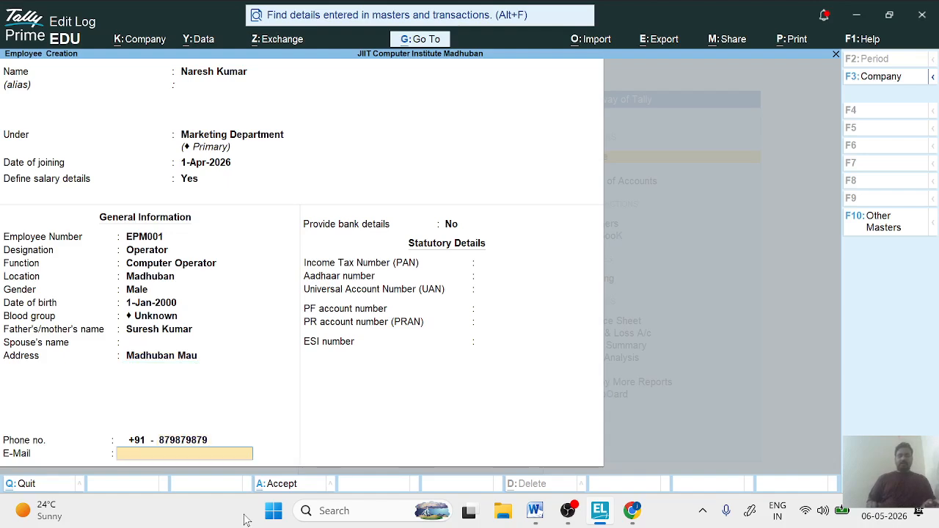
pyautogui.press('Return')
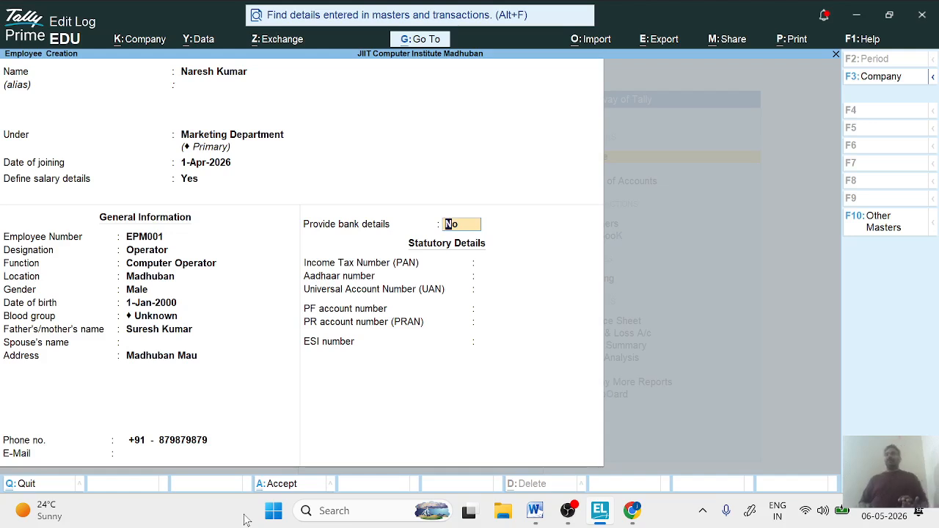
# - Enable bank details for the employee and enter the bank account number
pyautogui.write('ye')
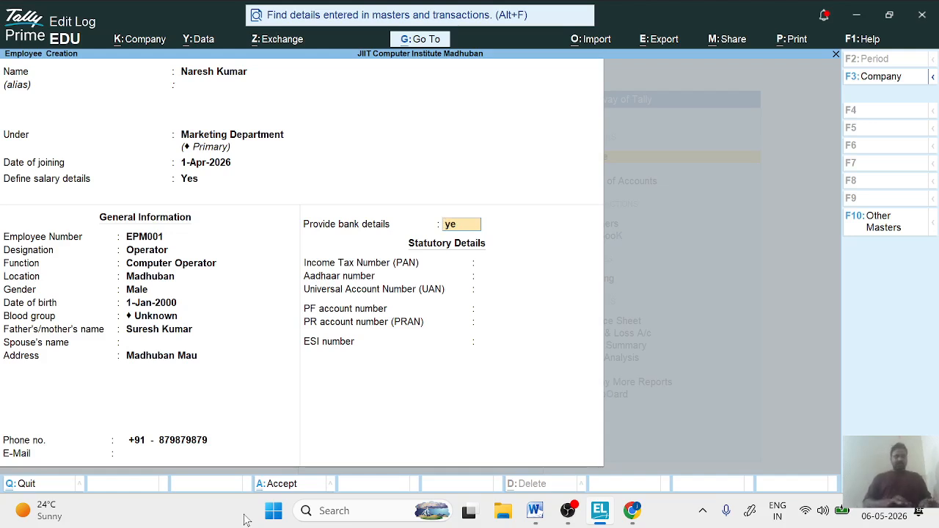
pyautogui.write('s')
pyautogui.press('Return')
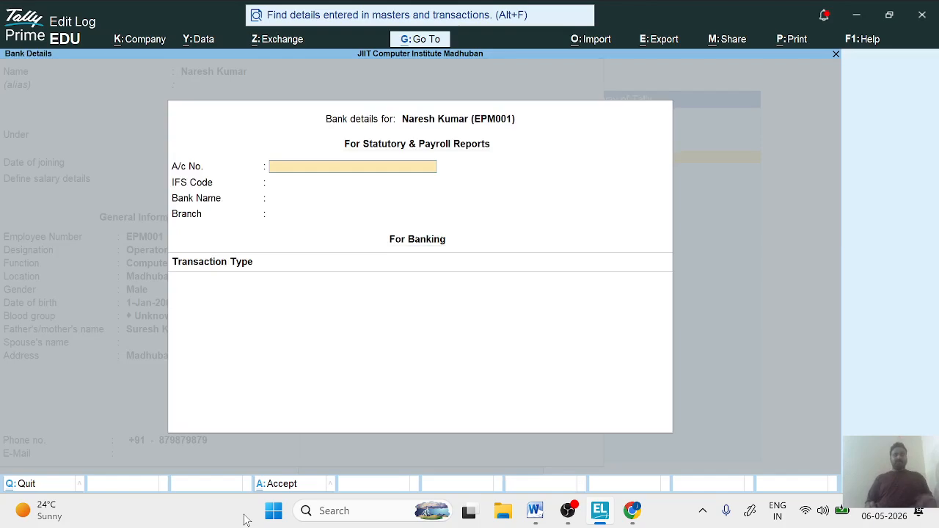
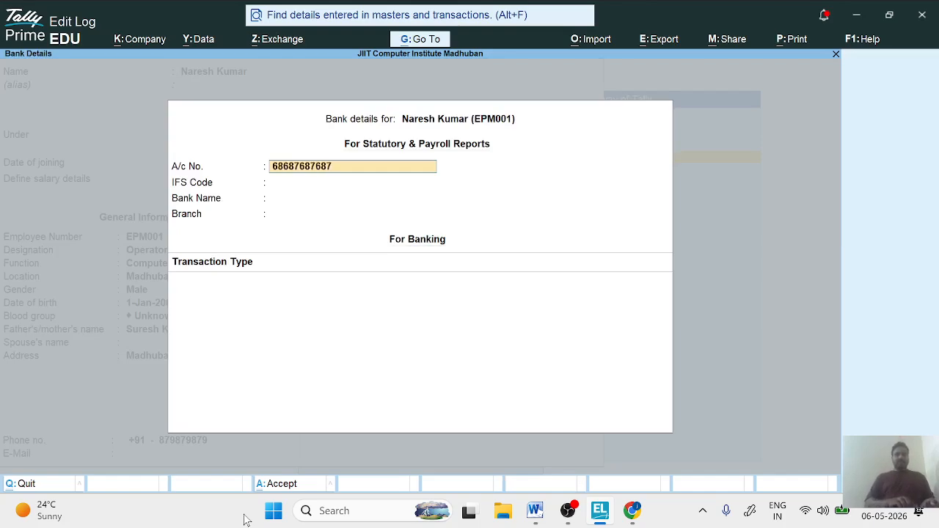
pyautogui.press('Return')
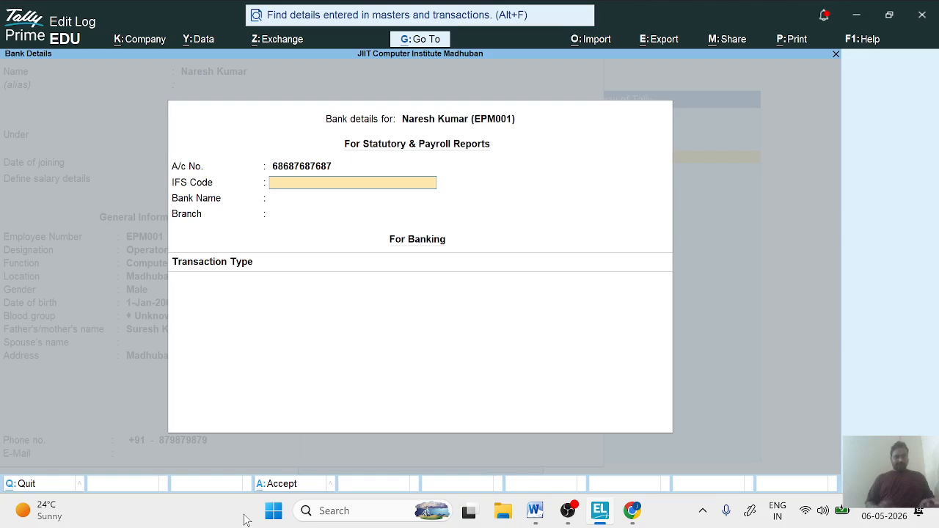
# - Enter SBIN000111 as the IFS code in the employee's bank details
pyautogui.write('SBIN')
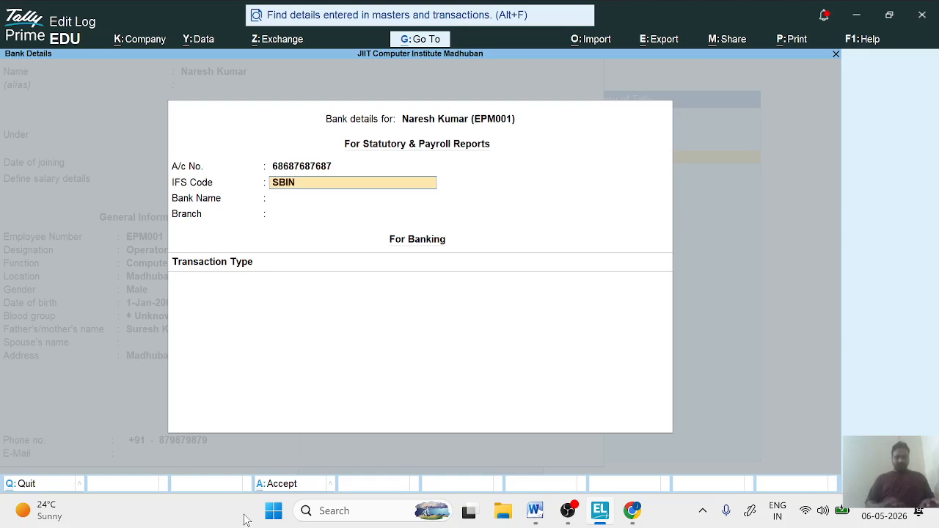
pyautogui.write('000111')
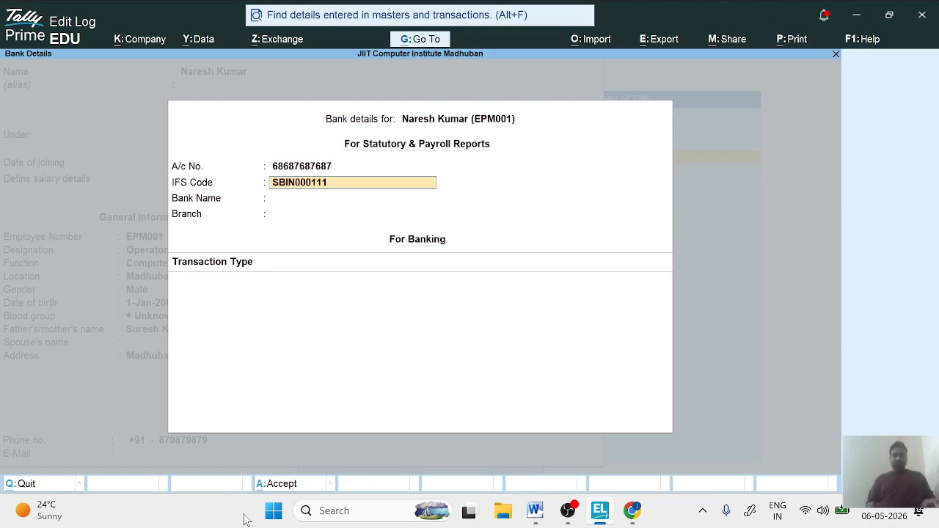
pyautogui.press('Return')
pyautogui.press('Return')
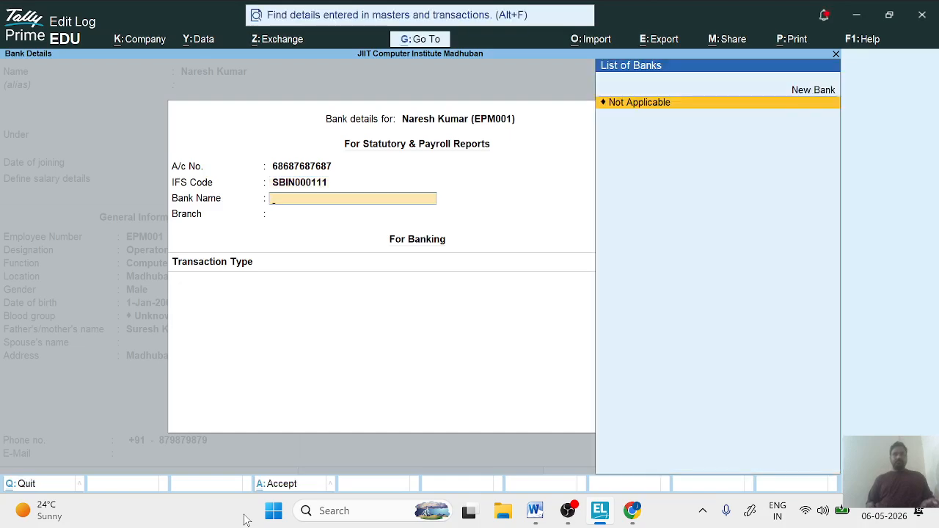
# - Add SBI Bank as a new bank name for the employee and set the branch to Madhuban
pyautogui.write('S')
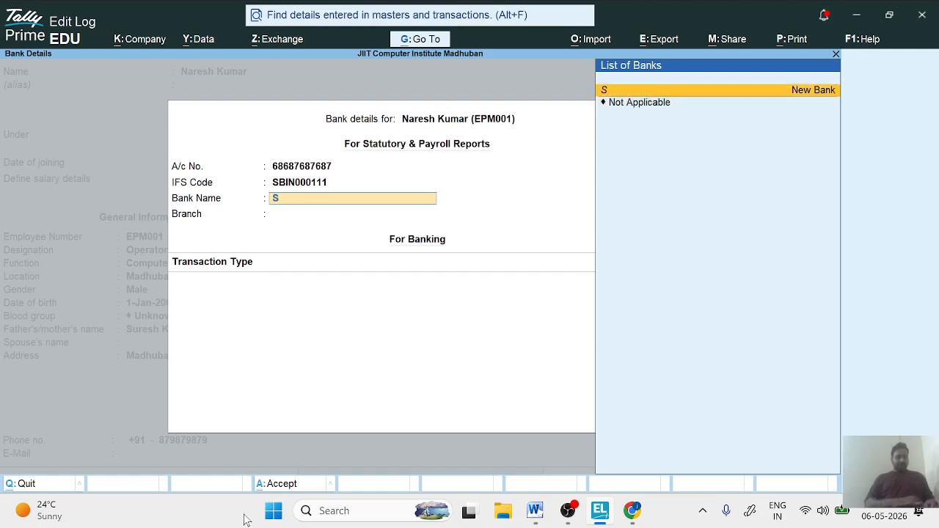
pyautogui.write('BI Bank')
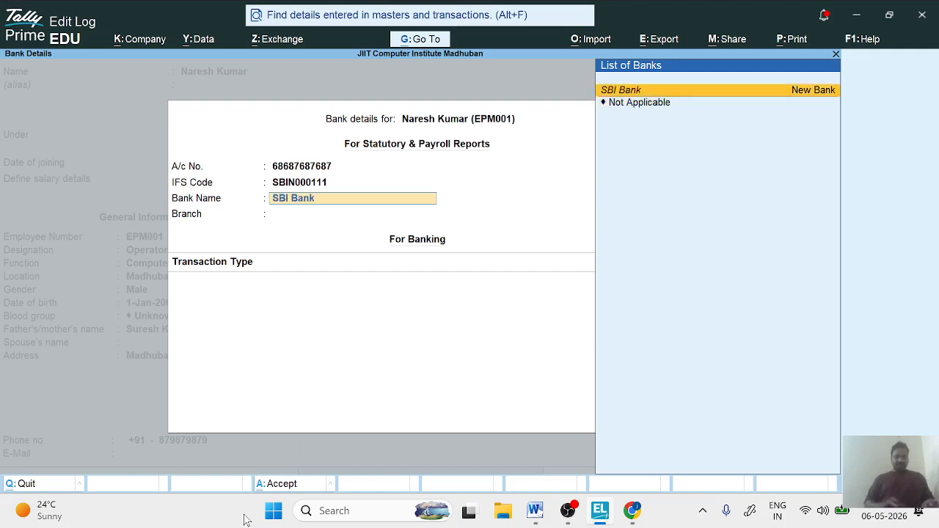
pyautogui.press('Return')
pyautogui.press('Return')
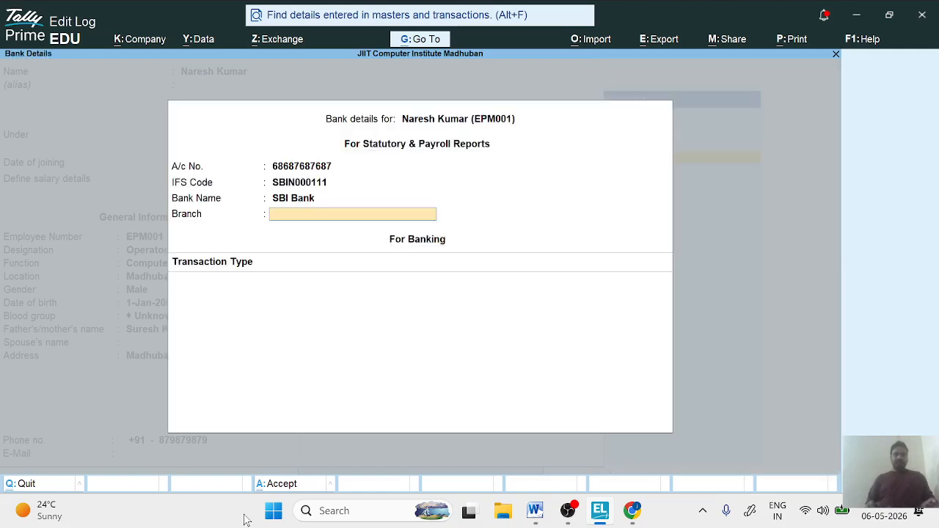
pyautogui.write('Madhuban')
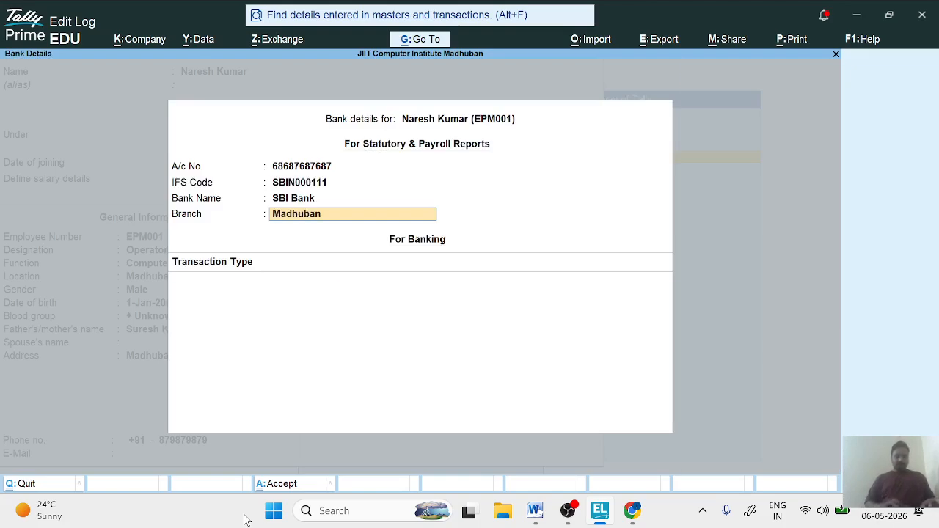
pyautogui.press('Return')
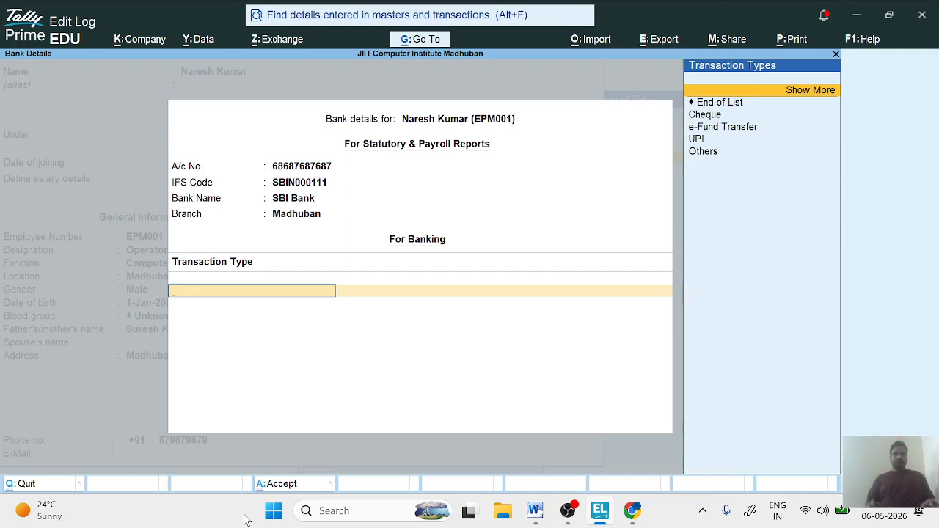
# - Choose e-Fund Transfer as the transaction type, keep its prefilled account details with SBI Bank, and finish the bank details
pyautogui.press('Down')
pyautogui.press('Down')
pyautogui.press('Down')
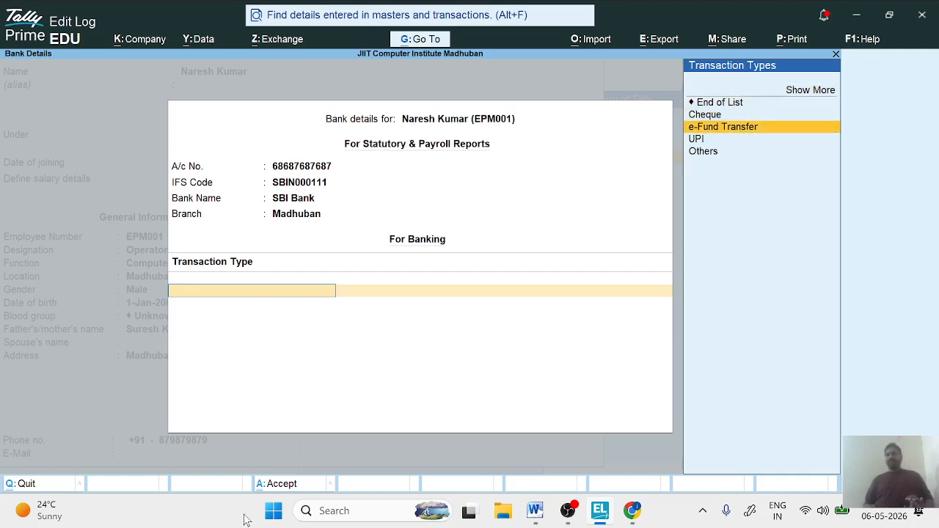
pyautogui.press('Return')
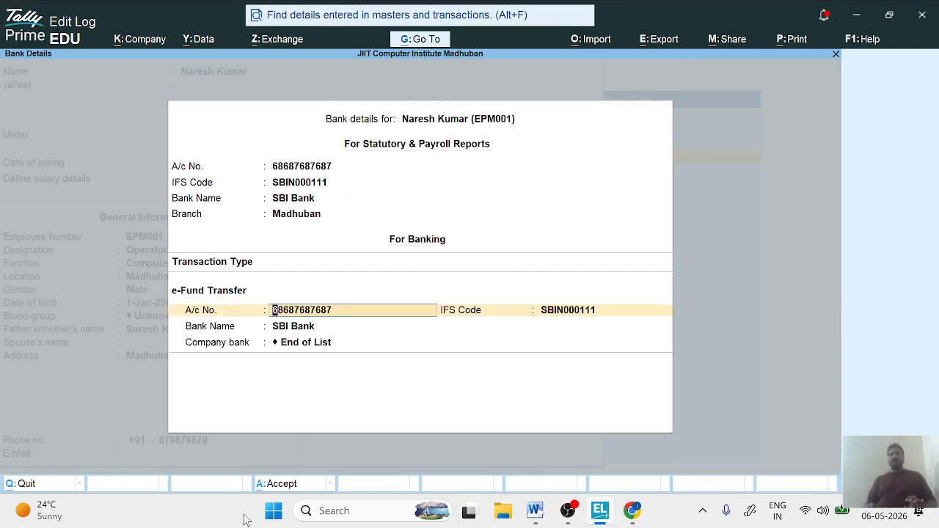
pyautogui.press('Return')
pyautogui.press('Return')
pyautogui.press('Return')
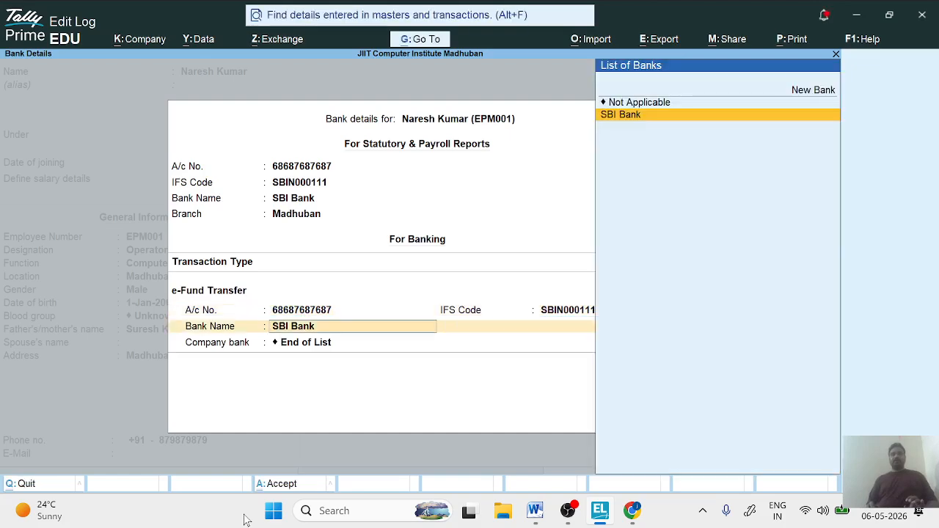
pyautogui.press('Return')
pyautogui.press('Return')
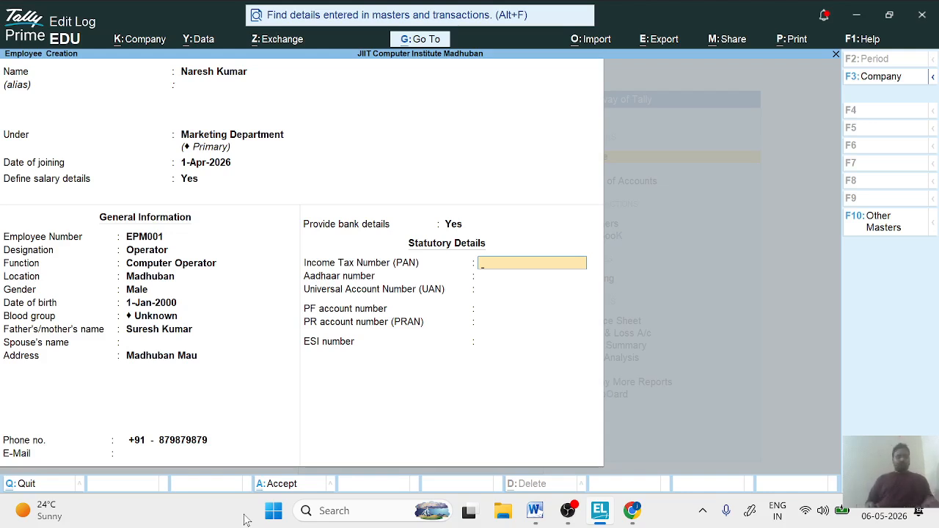
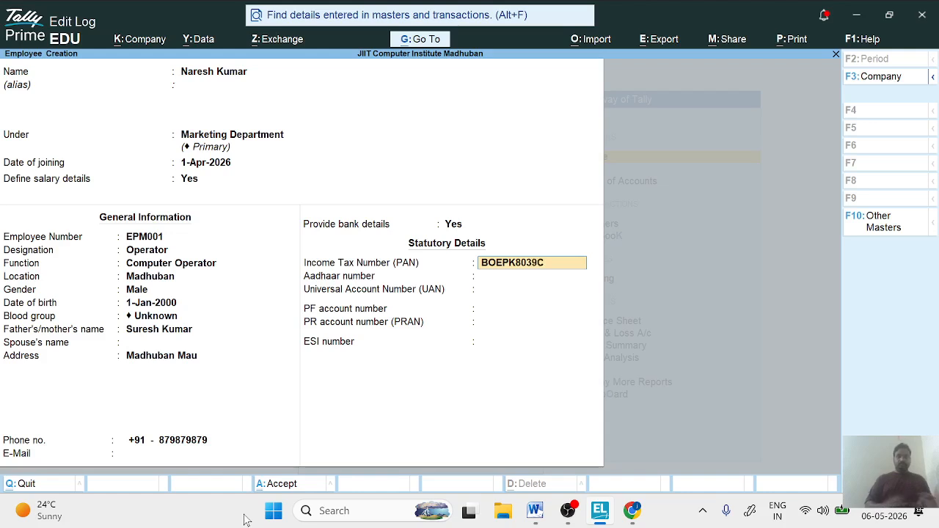
# - Enter the employee's income tax number (PAN) and Aadhaar number, leaving the Universal Account Number blank
pyautogui.press('Return')
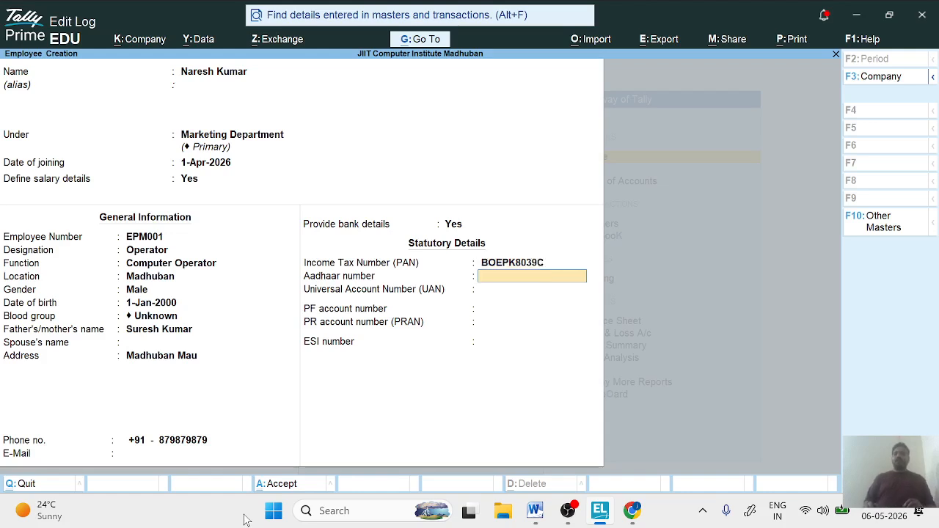
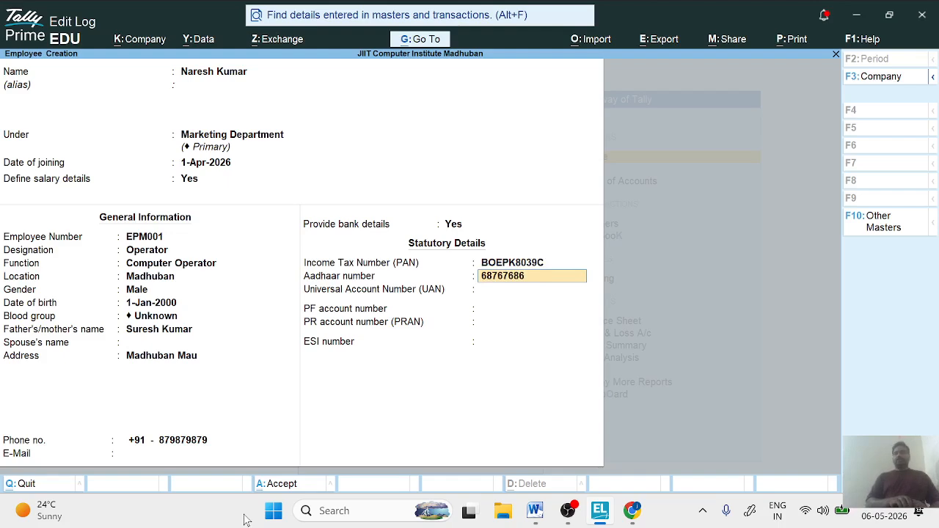
pyautogui.press('Return')
pyautogui.press('Return')
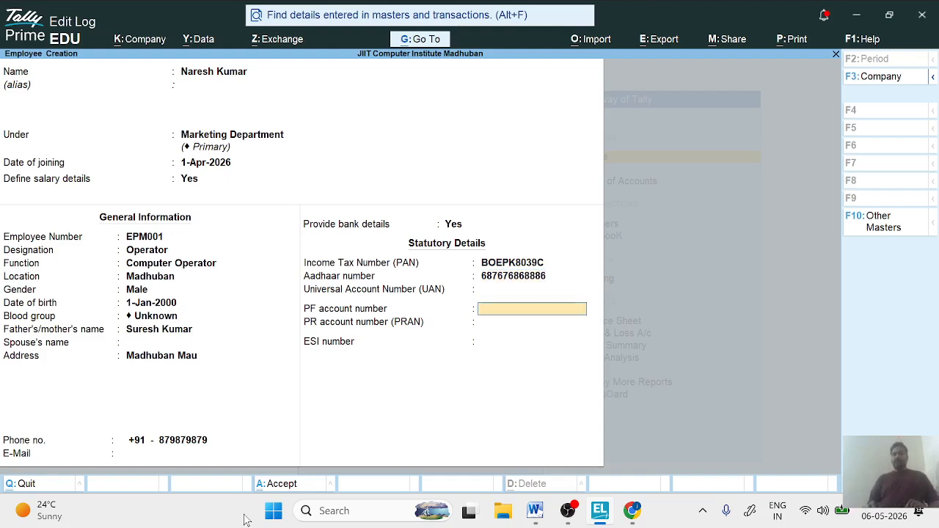
pyautogui.press('Return')
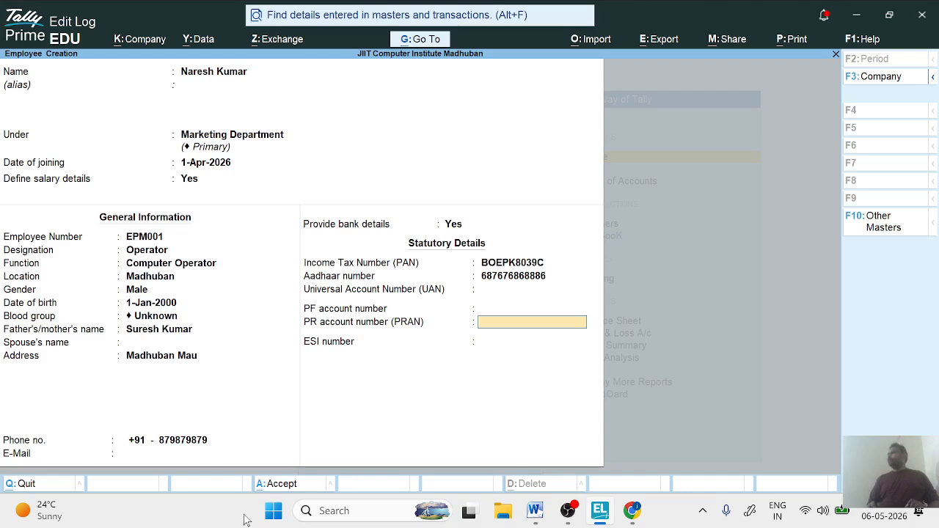
pyautogui.press('Up')
pyautogui.press('Up')
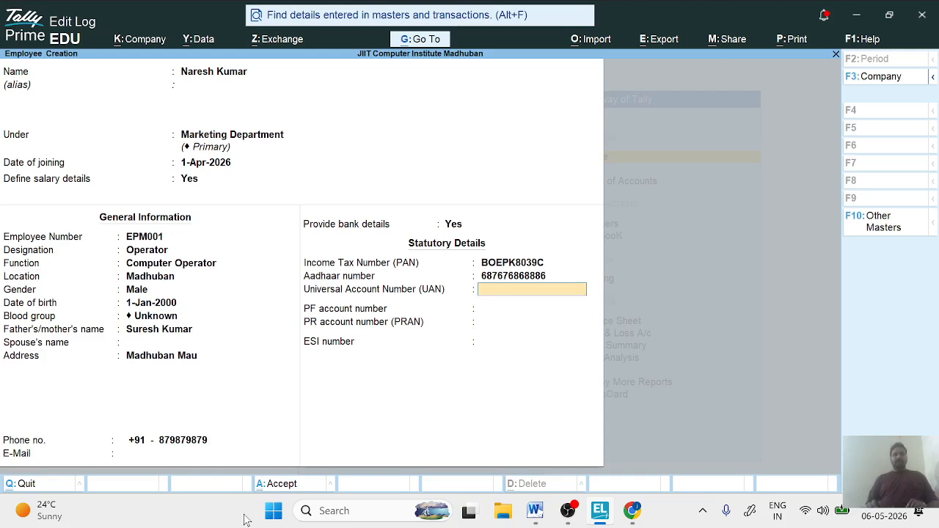
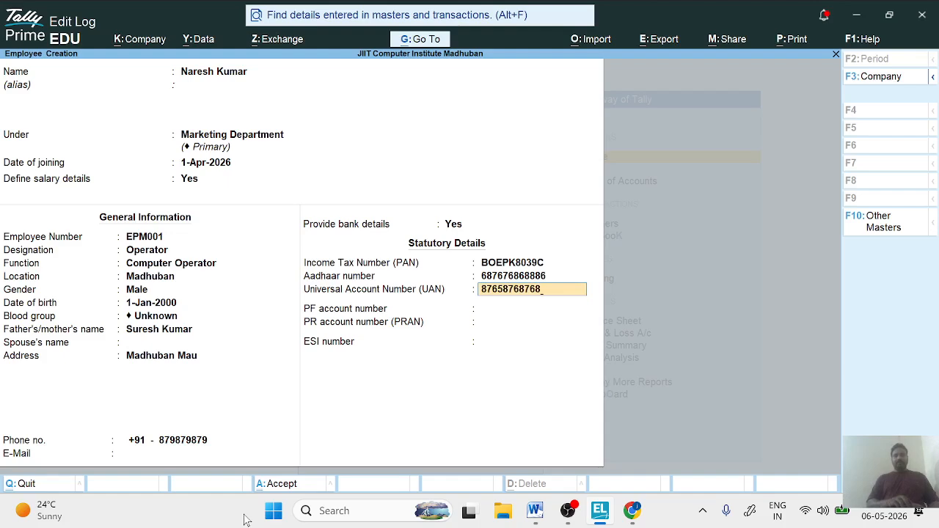
pyautogui.press('Return')
pyautogui.press('Return')
pyautogui.press('Return')
pyautogui.press('Return')
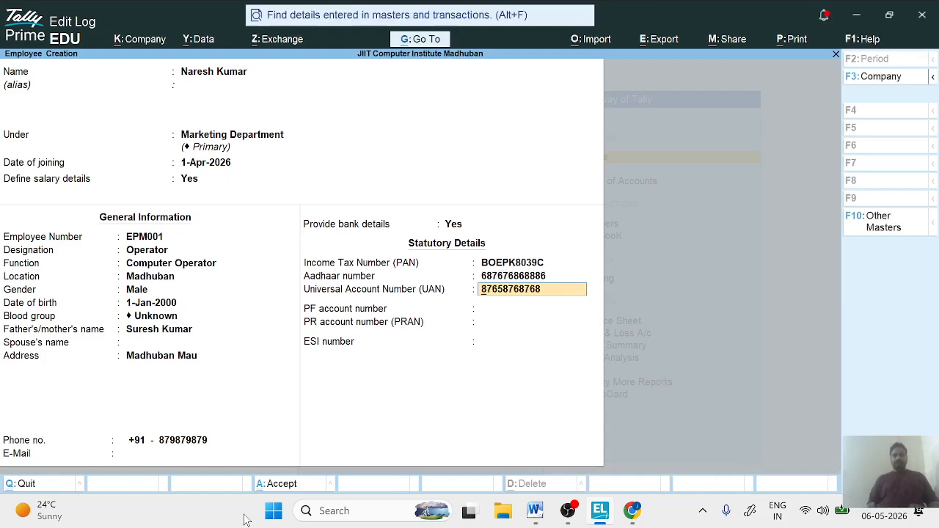
pyautogui.press('Up')
pyautogui.press('Up')
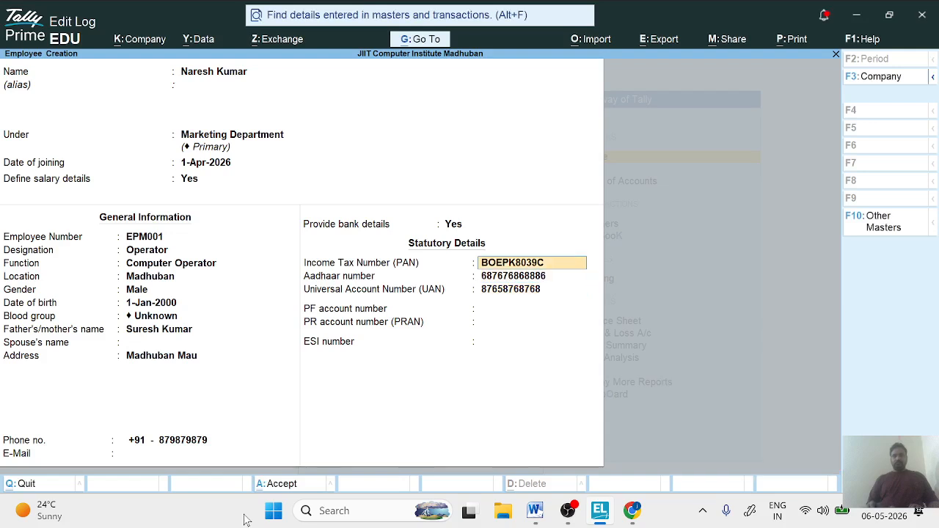
pyautogui.press('Down')
pyautogui.press('Down')
pyautogui.press('Up')
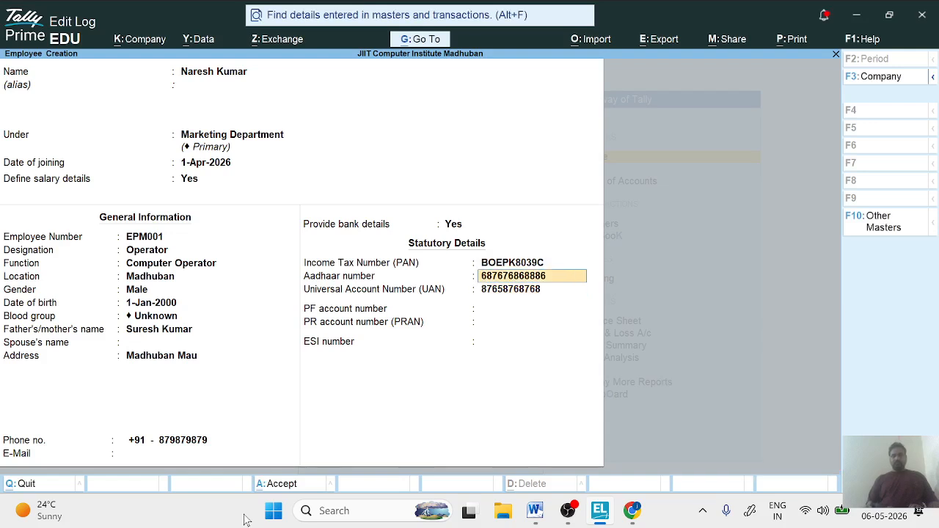
pyautogui.press('Down')
pyautogui.press('Delete')
pyautogui.press('Delete')
pyautogui.press('Delete')
pyautogui.press('Delete')
pyautogui.press('Delete')
pyautogui.press('Delete')
pyautogui.press('Delete')
pyautogui.press('Delete')
pyautogui.press('Delete')
pyautogui.press('Delete')
pyautogui.press('Delete')
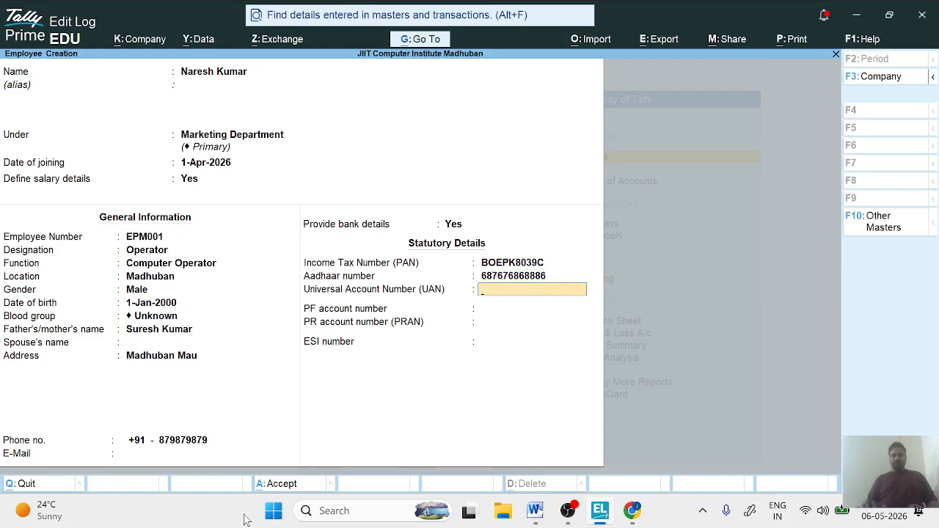
pyautogui.press('Return')
# - Enter the employee's PF account number and ESI number with PRAN left blank, save the employee, and leave employee creation
pyautogui.write('98798798')
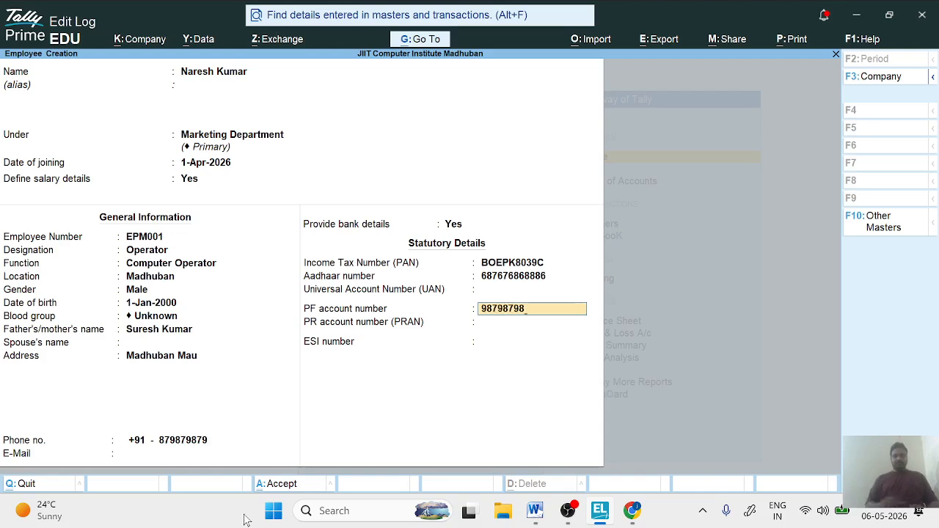
pyautogui.press('Return')
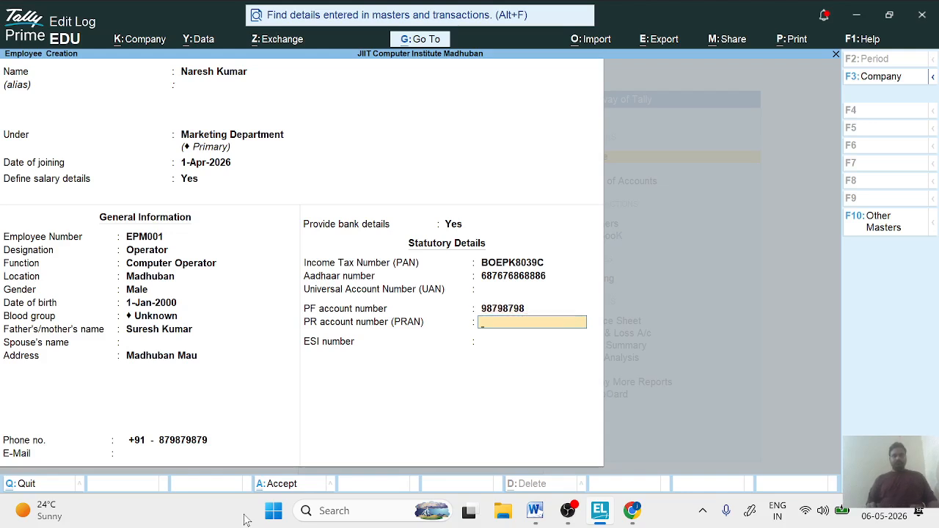
pyautogui.press('Return')
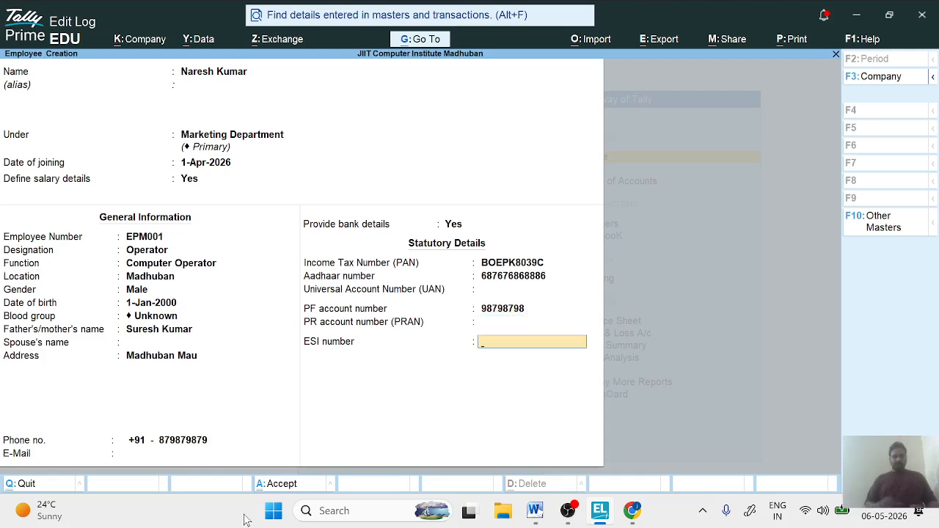
pyautogui.write('897987987')
pyautogui.press('Return')
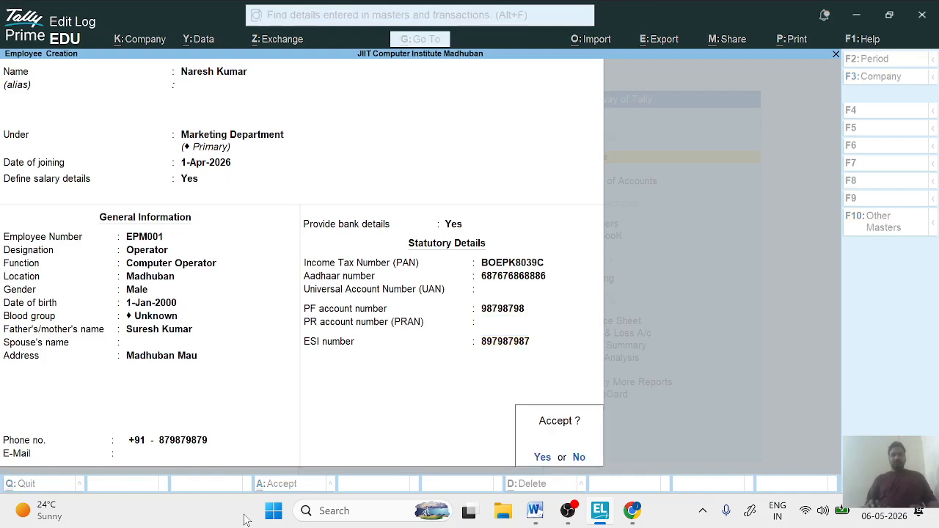
pyautogui.press('Return')
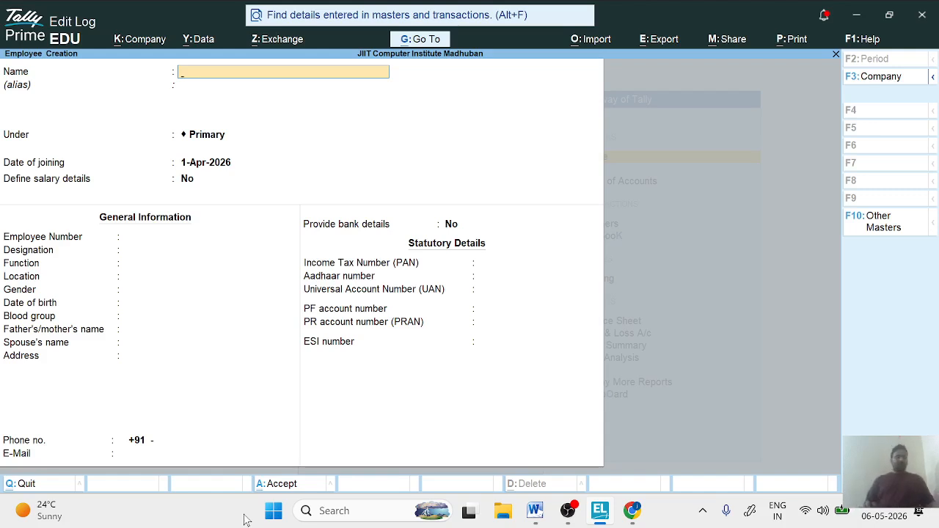
pyautogui.press('Escape')
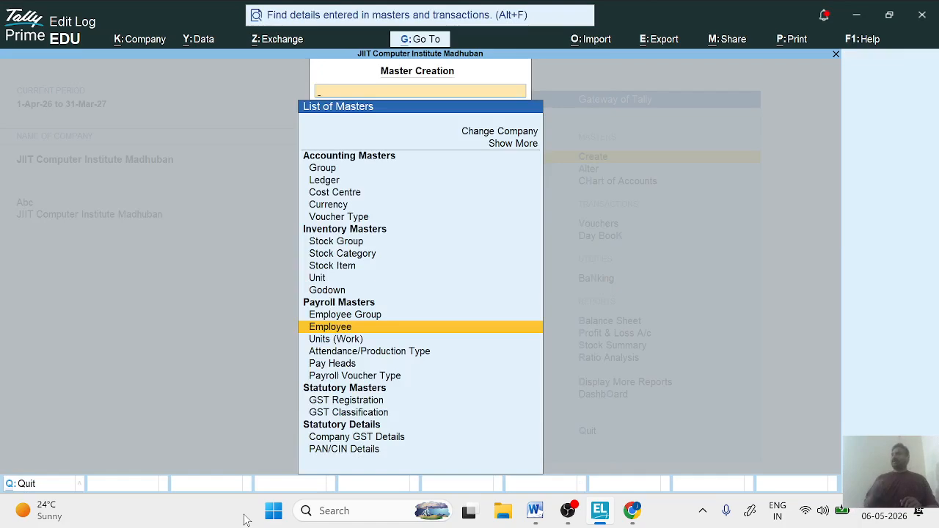
# - Review the payroll masters available for creation, from Employee Group through Payroll Voucher Type
pyautogui.press('Up')
pyautogui.press('Up')
pyautogui.press('Down')
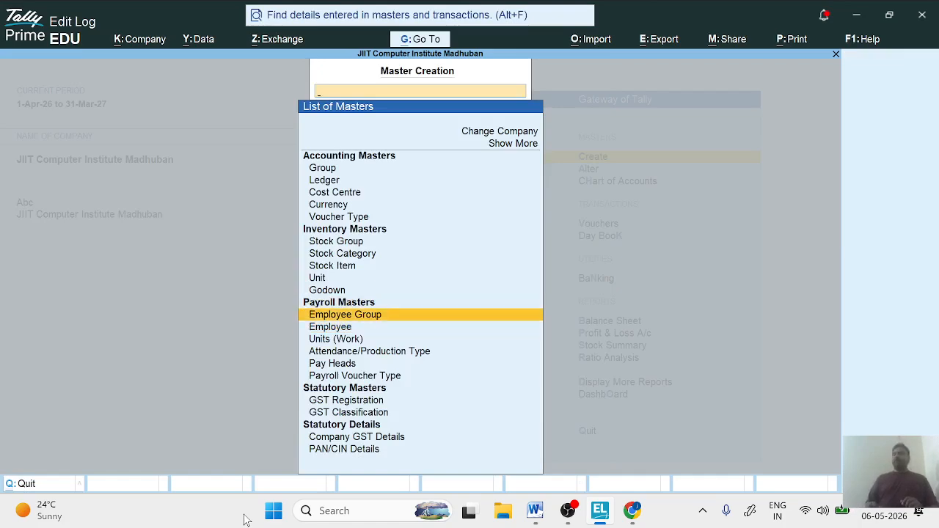
pyautogui.press('Down')
pyautogui.press('Down')
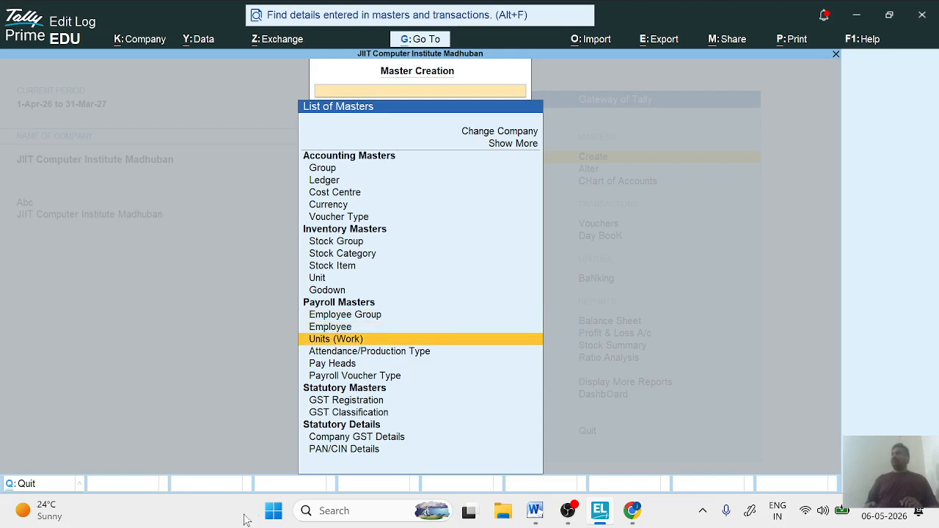
pyautogui.press('Down')
pyautogui.press('Down')
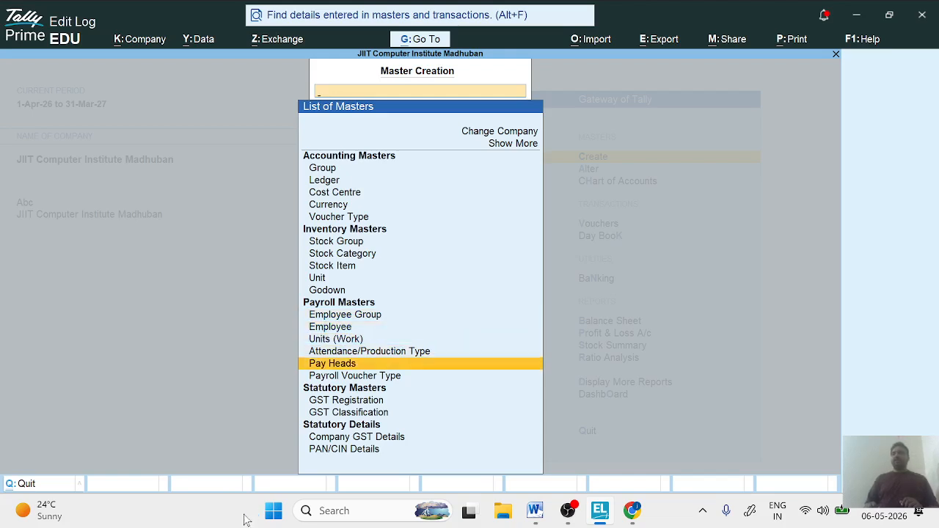
pyautogui.press('Down')
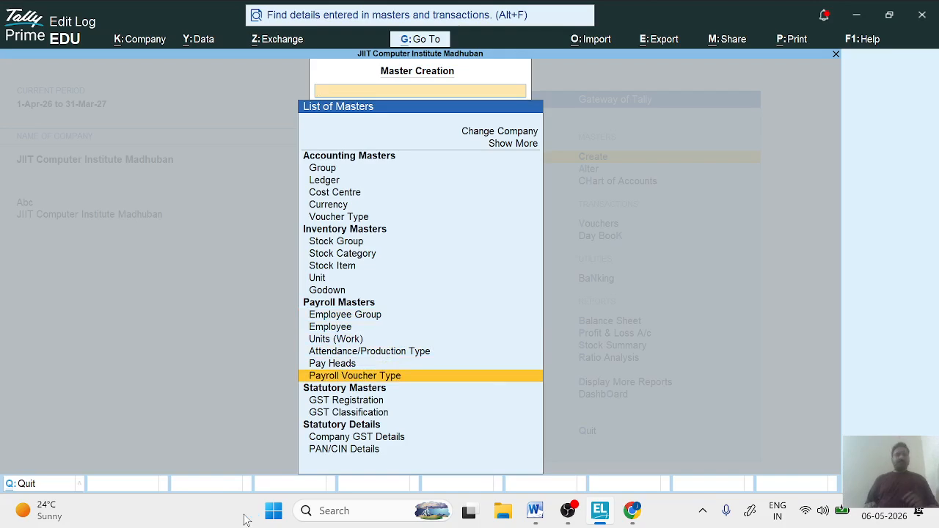
# - Leave master creation, staying in the program, and open voucher entry
pyautogui.press('Escape')
pyautogui.press('Escape')
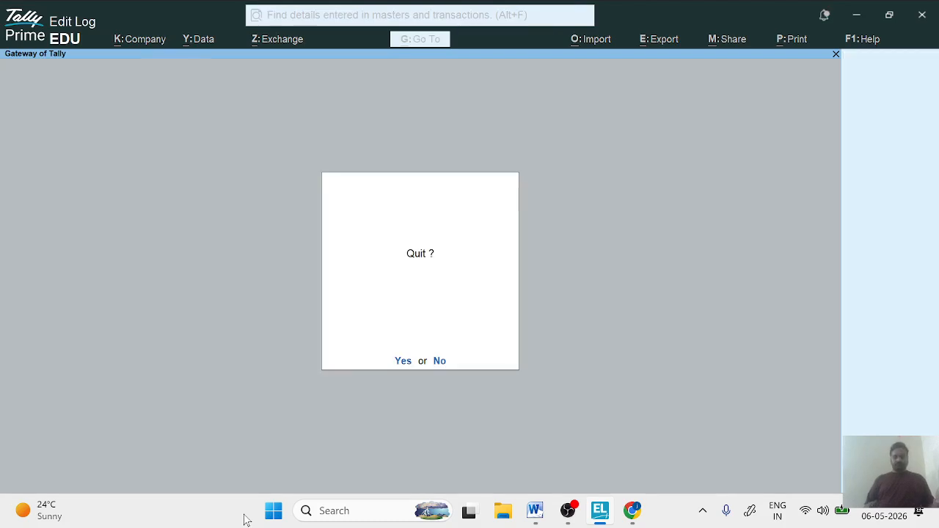
pyautogui.press('Escape')
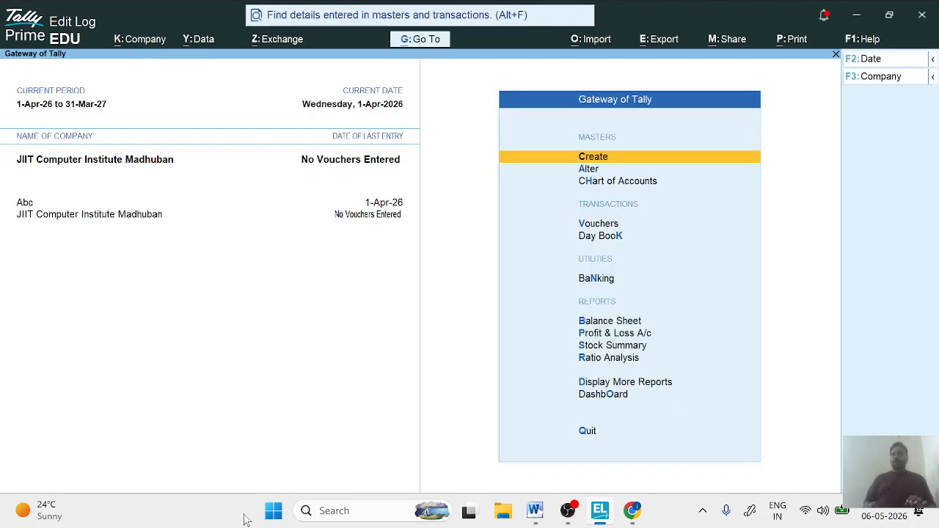
pyautogui.press('v')
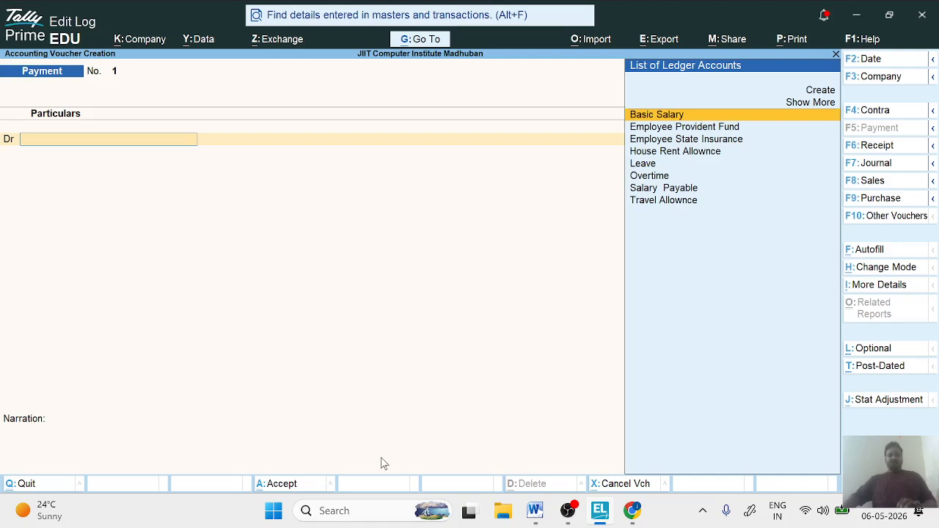
# - Change the voucher type from Payment to the Attendance payroll voucher
pyautogui.press('F10')
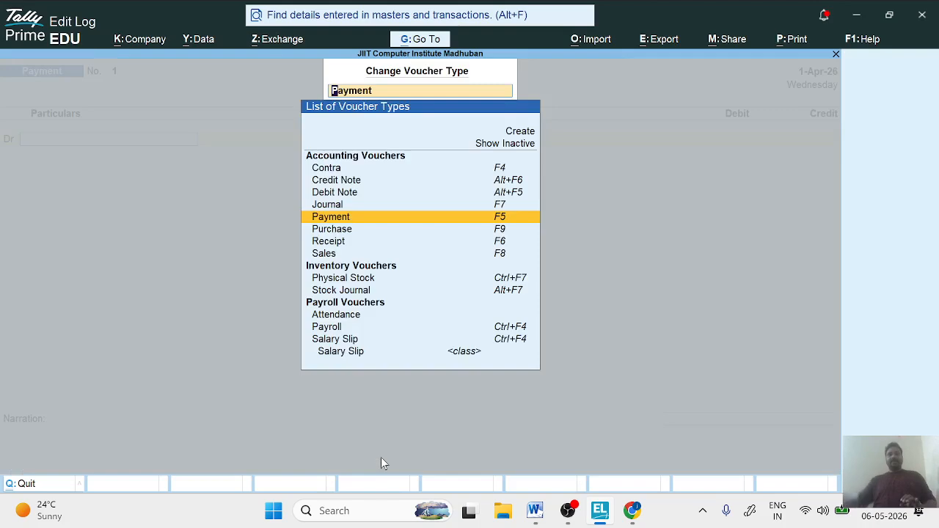
pyautogui.press('Down')
pyautogui.press('Down')
pyautogui.press('Down')
pyautogui.press('Down')
pyautogui.press('Down')
pyautogui.press('Down')
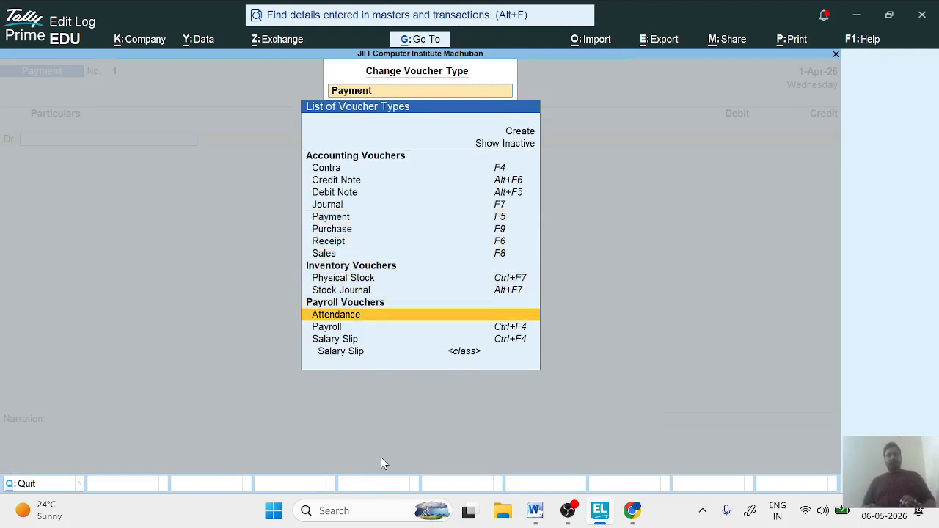
pyautogui.press('Up')
pyautogui.press('Down')
pyautogui.press('Down')
pyautogui.press('Down')
pyautogui.press('Up')
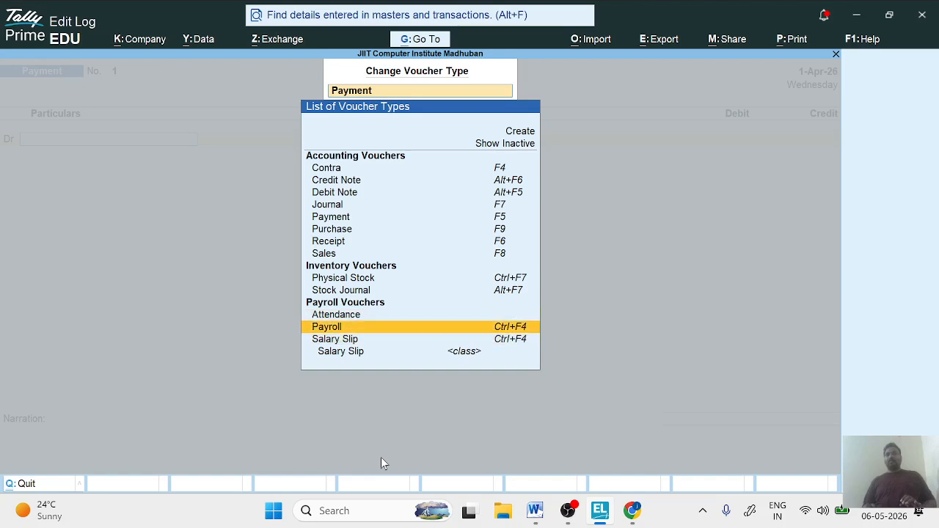
pyautogui.press('Up')
pyautogui.press('Down')
pyautogui.press('Up')
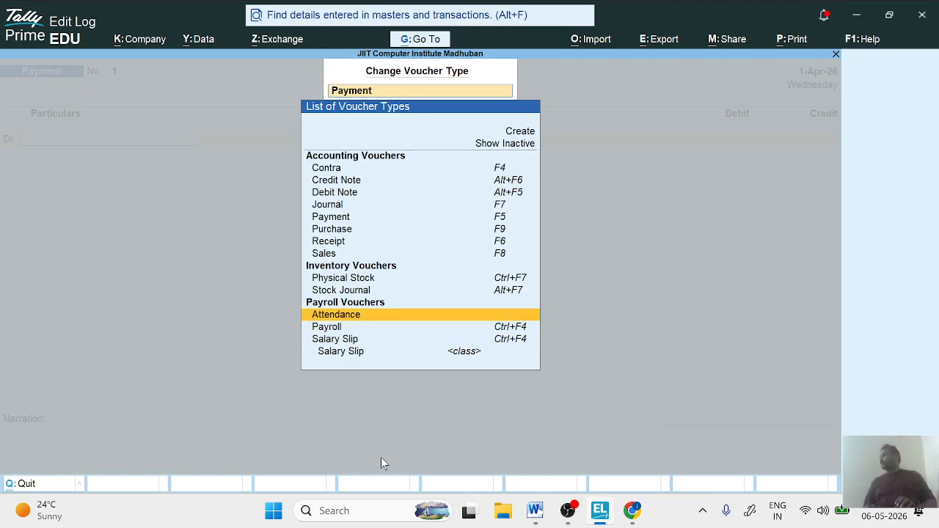
pyautogui.press('Return')
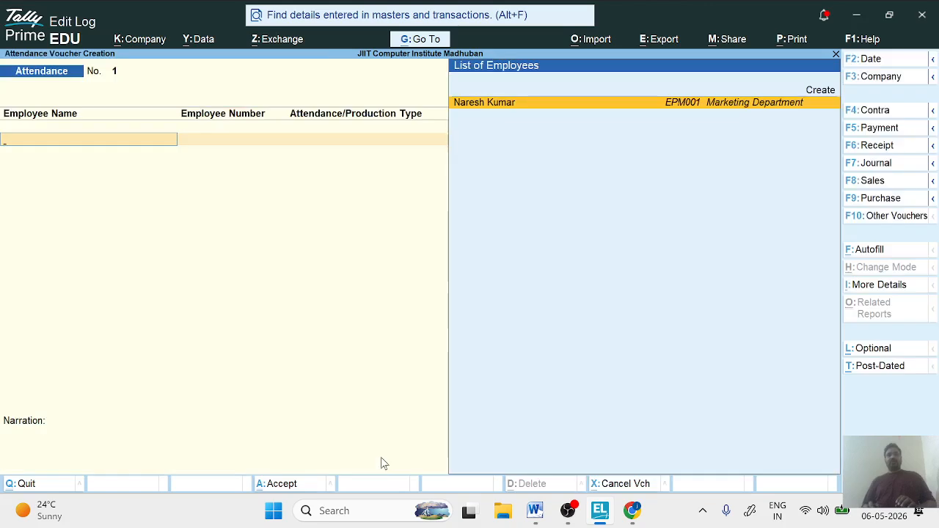
# - Record 5 days of Leave for the Marketing Department employee EPM001 in the attendance voucher
pyautogui.press('Return')
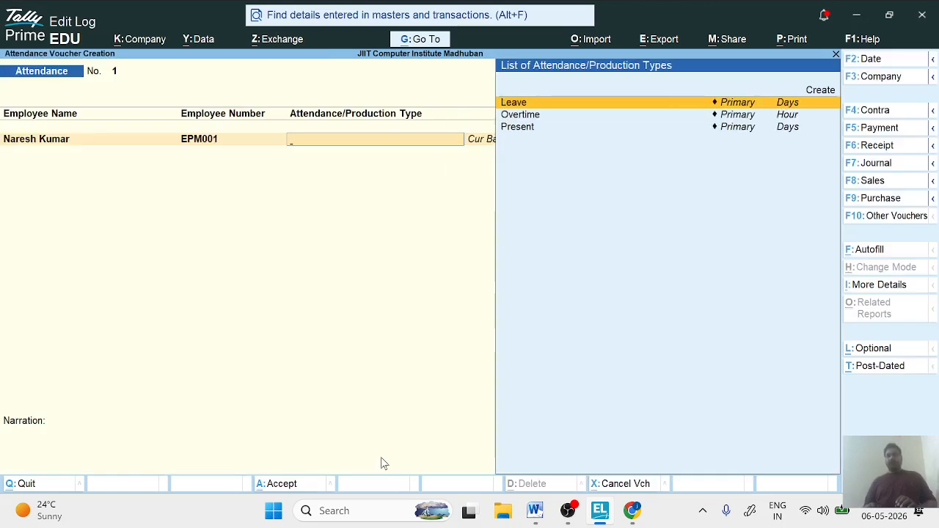
pyautogui.press('Return')
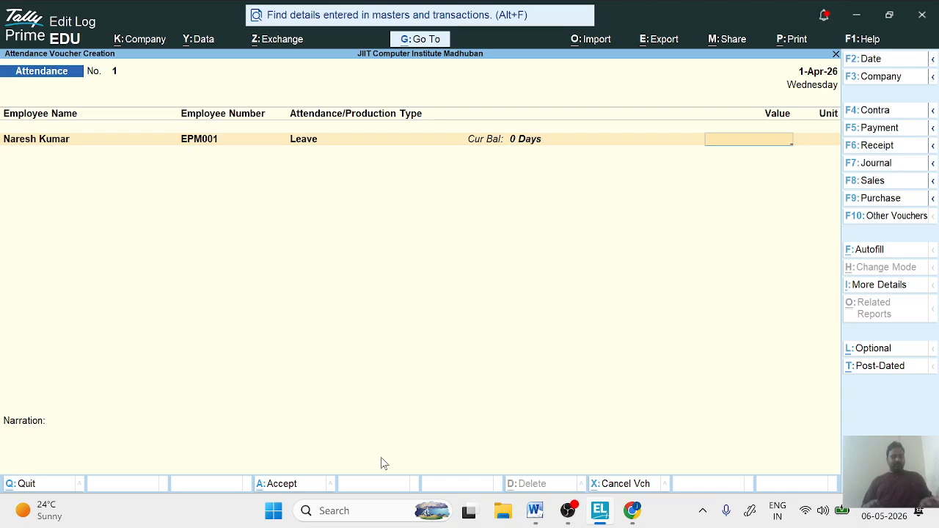
pyautogui.write('5')
pyautogui.press('Return')
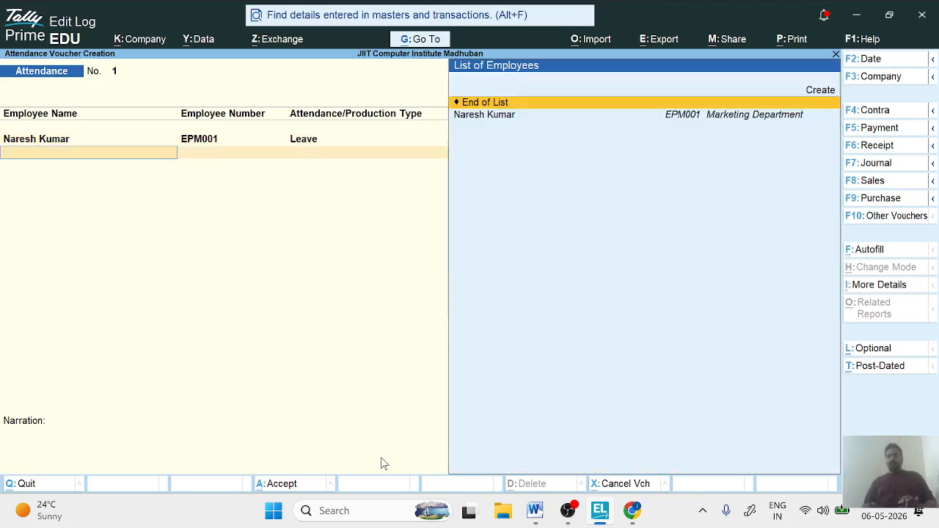
# - Add a second attendance line for the same employee with 2 hours of Overtime
pyautogui.press('Down')
pyautogui.press('Return')
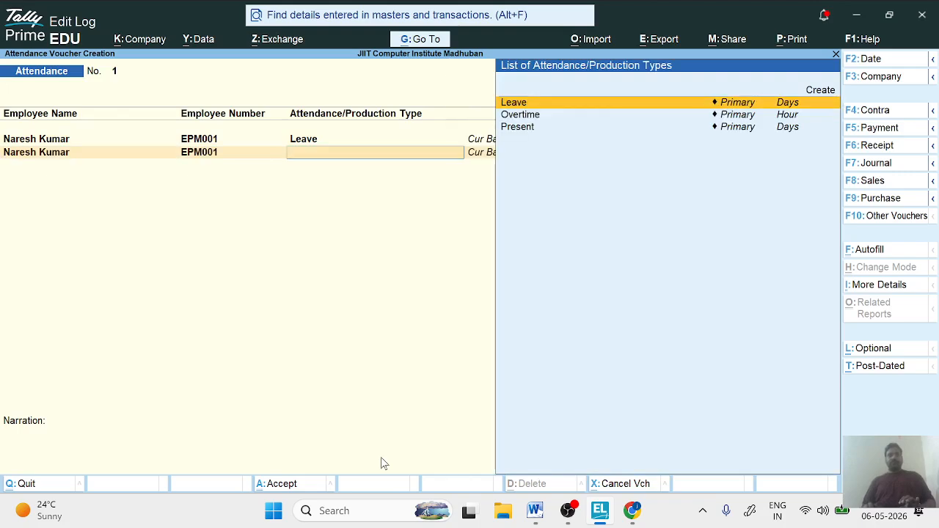
pyautogui.press('Down')
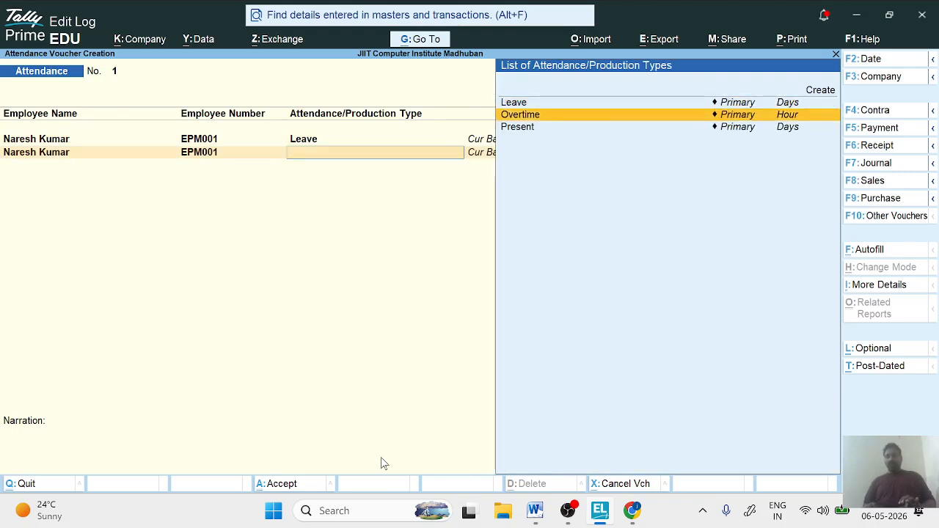
pyautogui.press('Return')
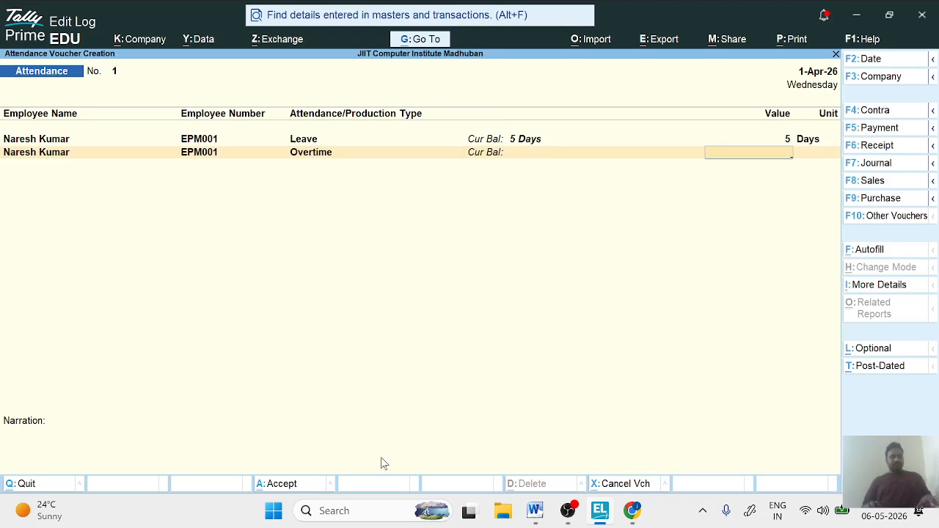
pyautogui.write('2')
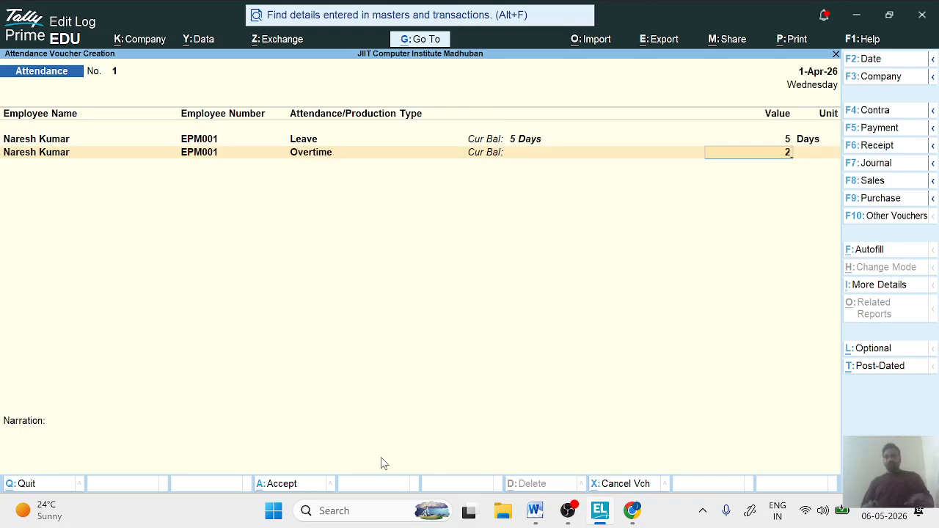
pyautogui.press('Return')
pyautogui.press('Return')
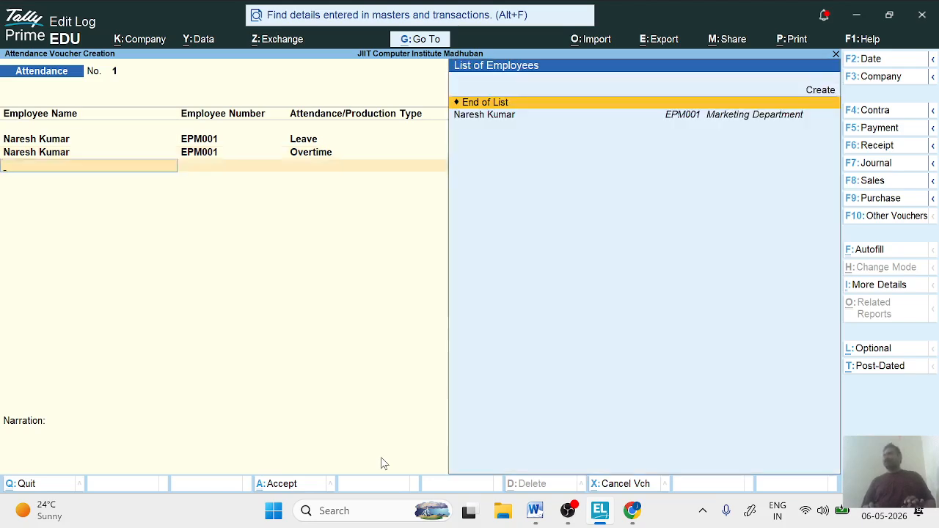
# - End the employee list, save the attendance voucher with a blank narration, and leave voucher entry
pyautogui.press('Return')
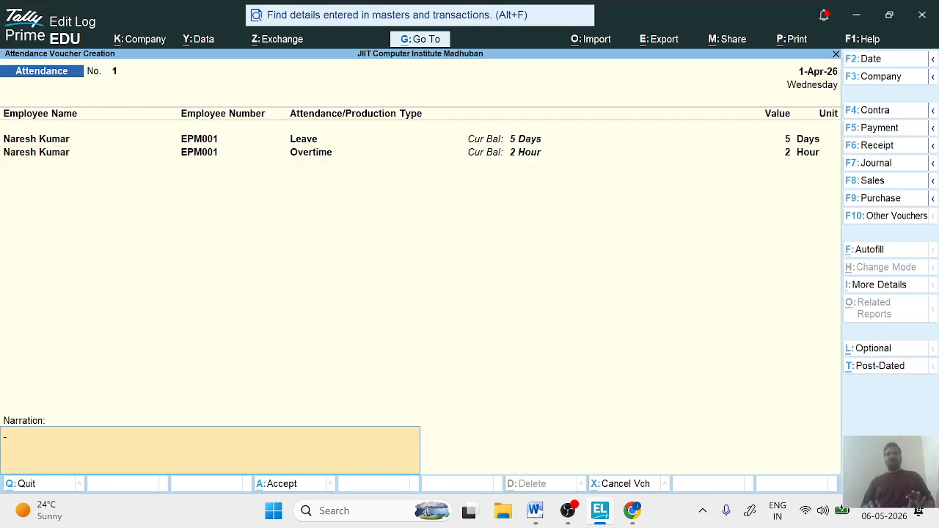
pyautogui.press('Return')
pyautogui.press('Return')
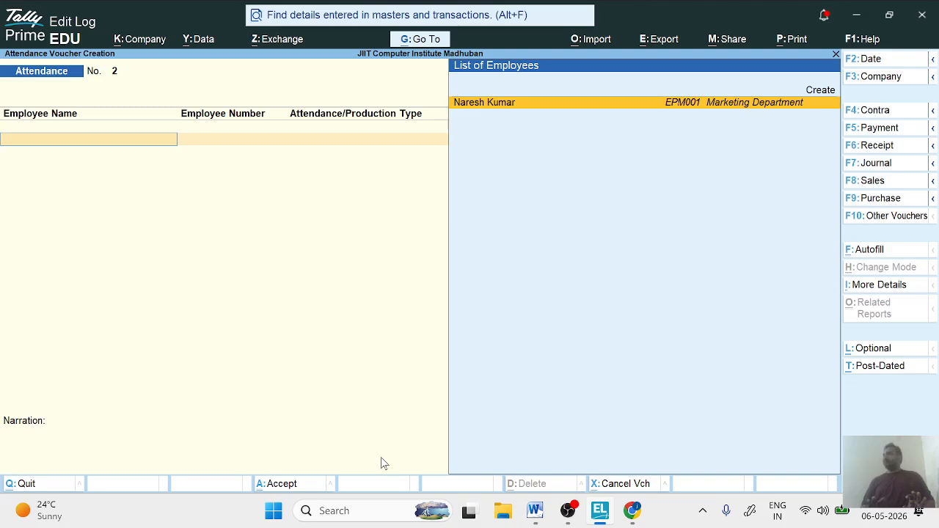
pyautogui.press('Escape')
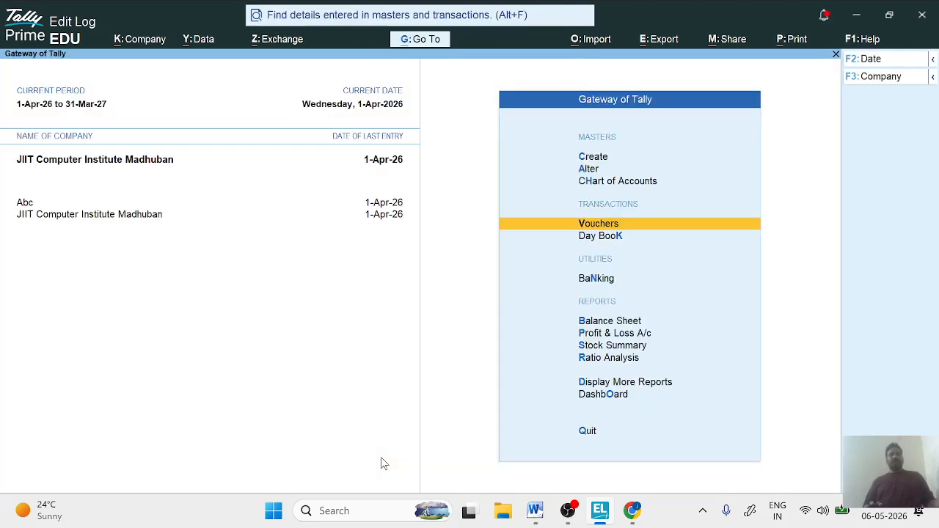
# - Start a new Salary Slip payroll voucher using the Salary Slip voucher class
pyautogui.press('Return')
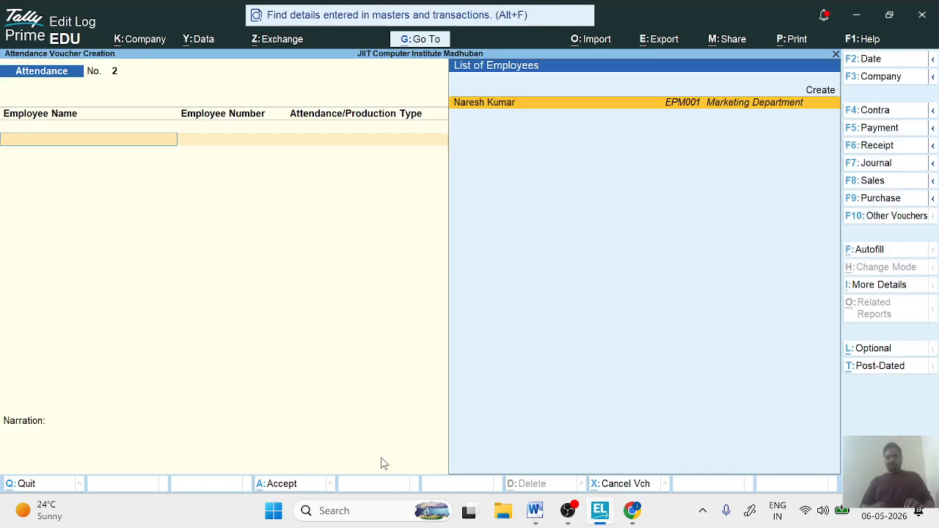
pyautogui.press('F10')
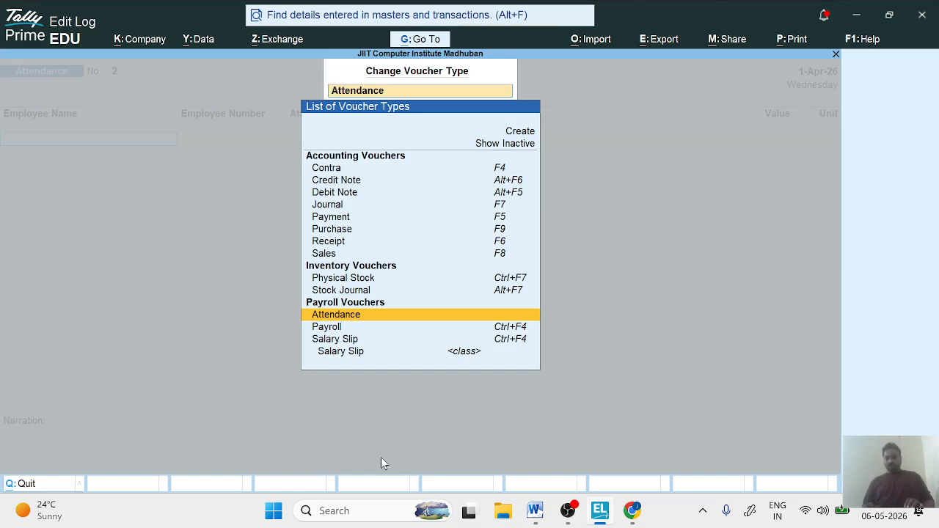
pyautogui.press('Down')
pyautogui.press('Down')
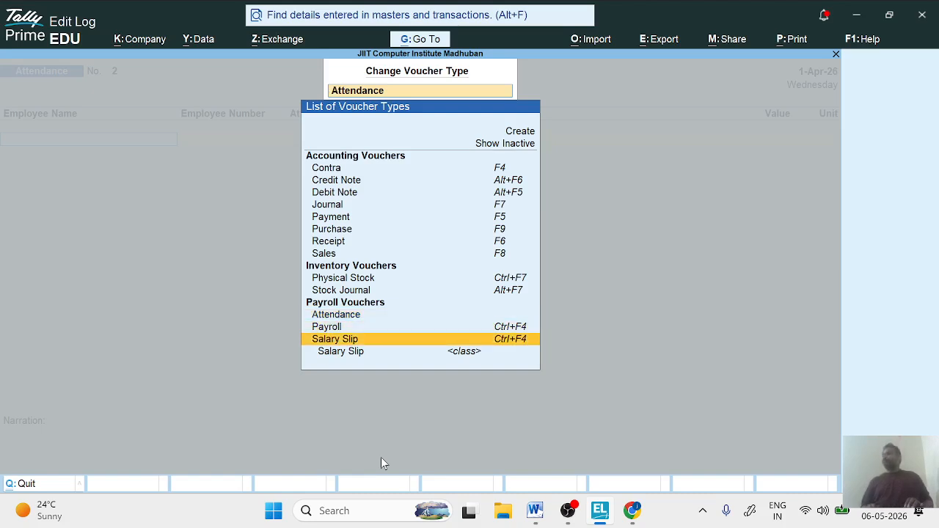
pyautogui.press('Return')
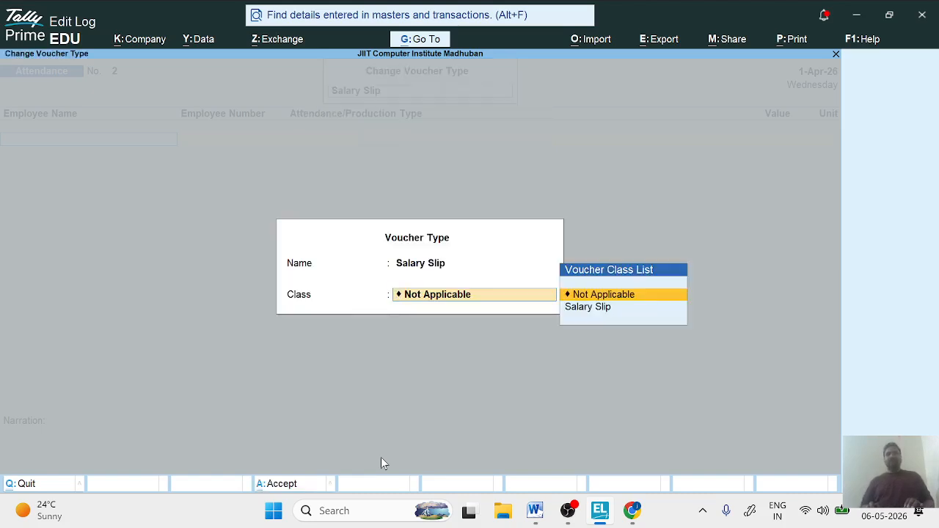
pyautogui.press('Down')
pyautogui.press('Return')
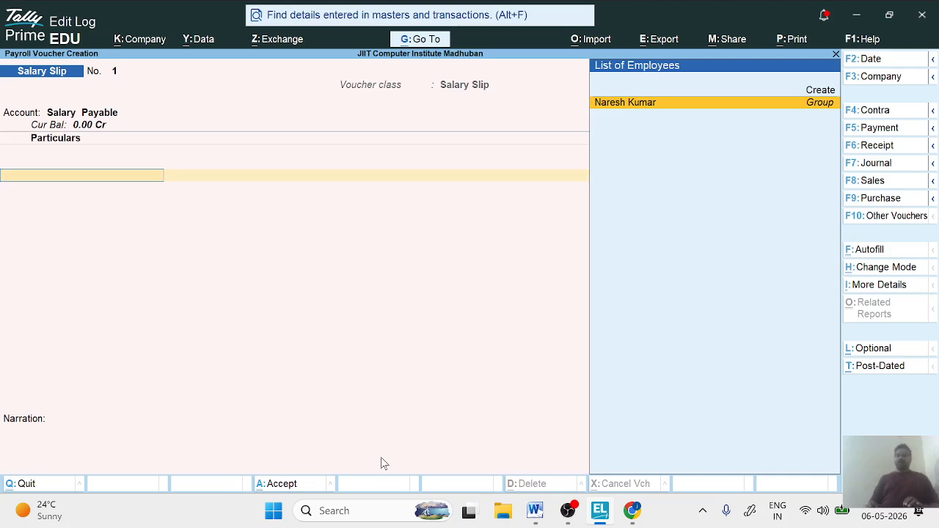
# - Select the listed employee in the salary slip and enter a Basic Salary of 20000
pyautogui.press('Return')
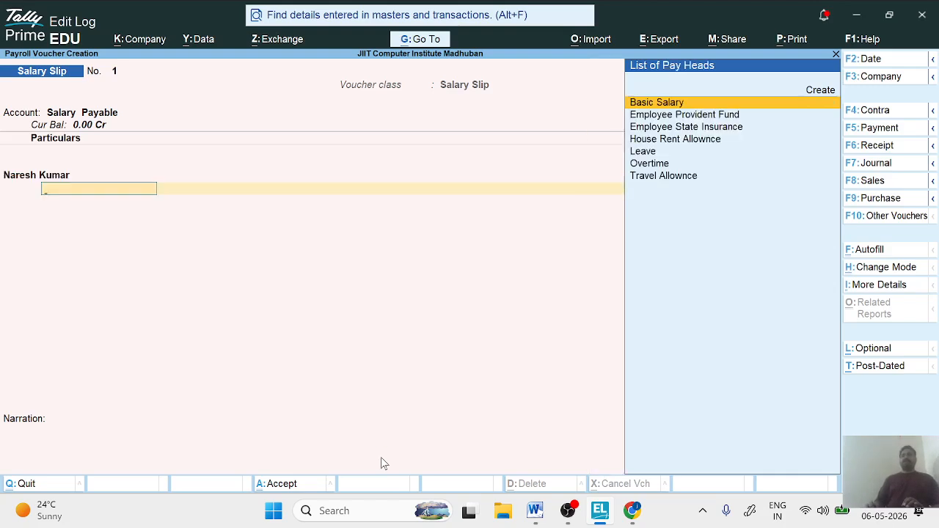
pyautogui.press('Return')
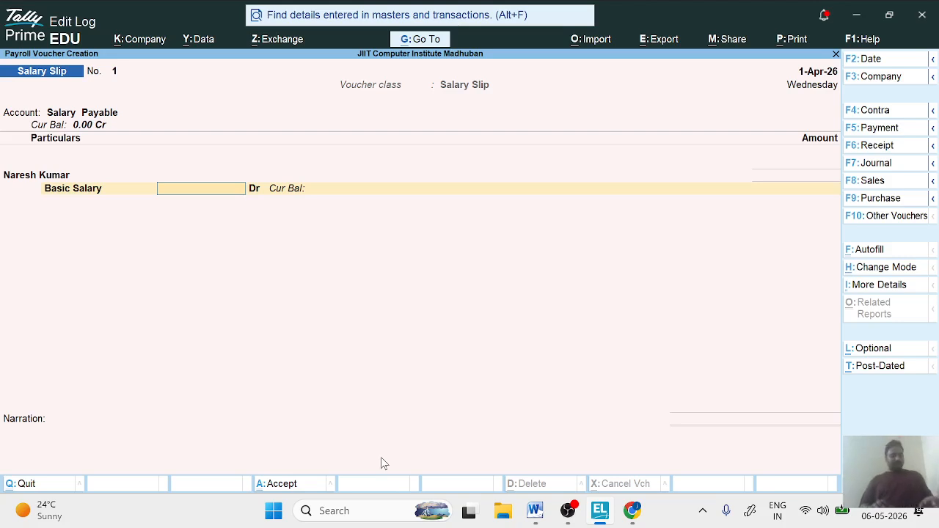
pyautogui.write('20000')
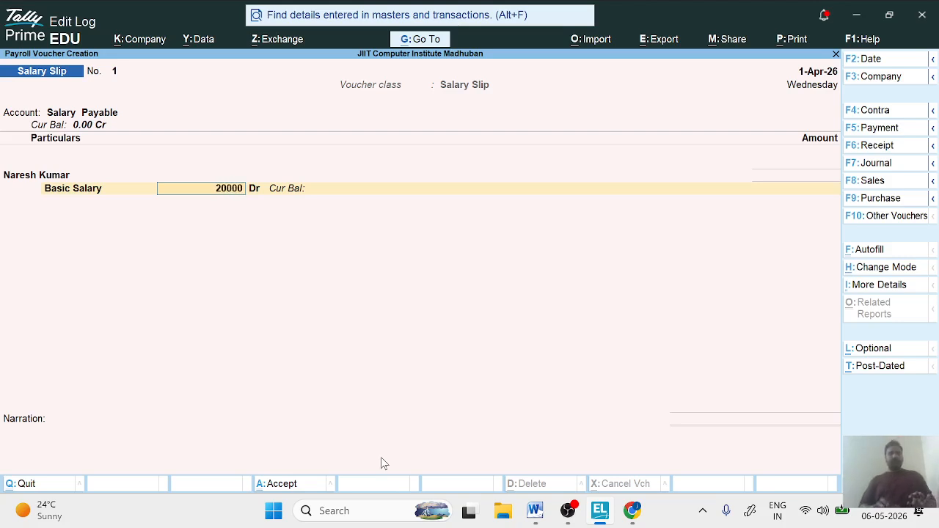
pyautogui.press('Return')
pyautogui.press('Return')
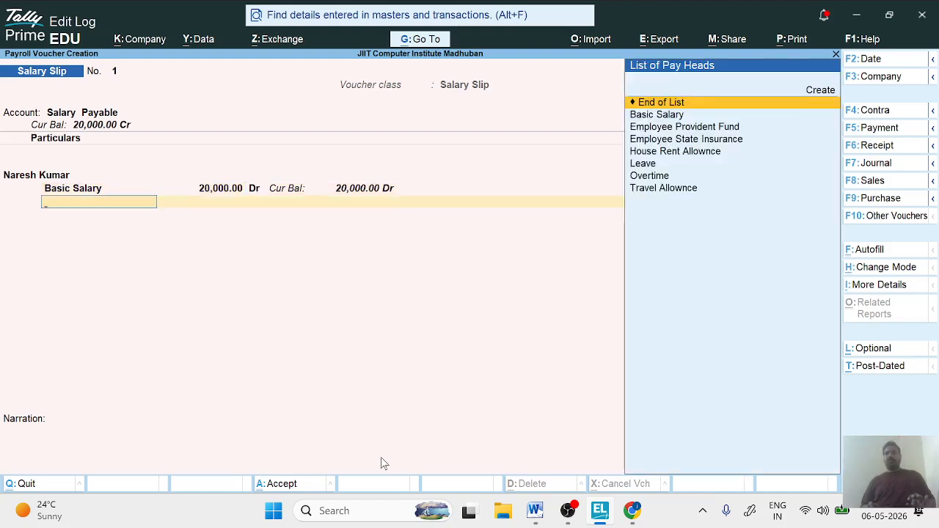
# - Add a Leave pay head line of 2000 below Basic Salary in the employee's salary slip
pyautogui.press('Down')
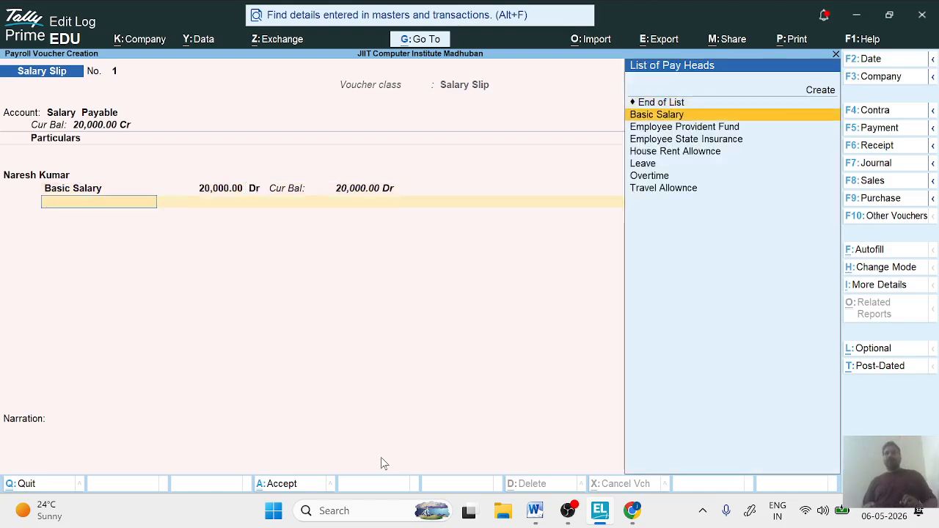
pyautogui.press('Down')
pyautogui.press('Down')
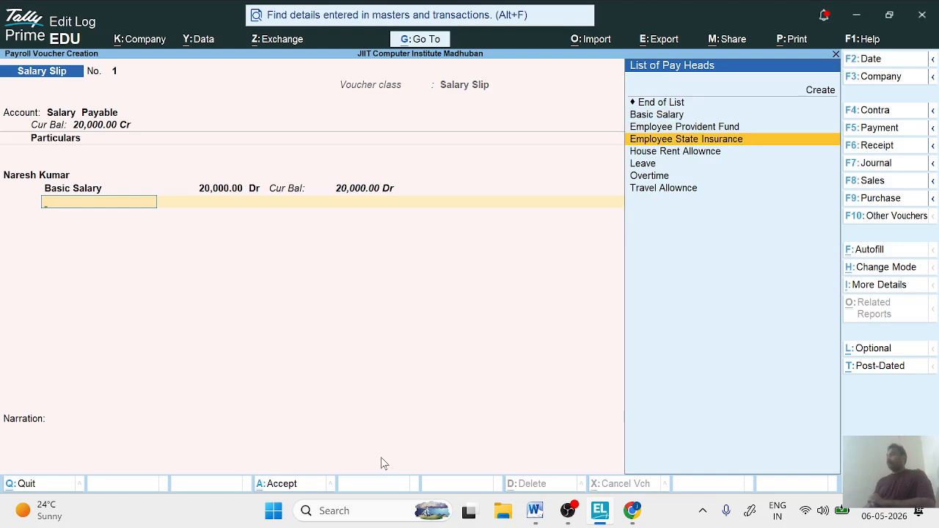
pyautogui.press('Up')
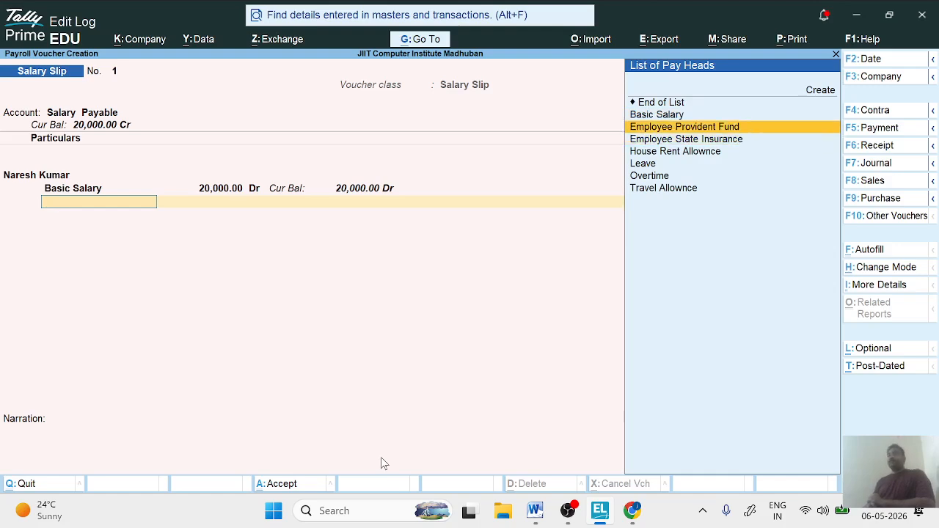
pyautogui.press('Down')
pyautogui.press('Up')
pyautogui.press('Down')
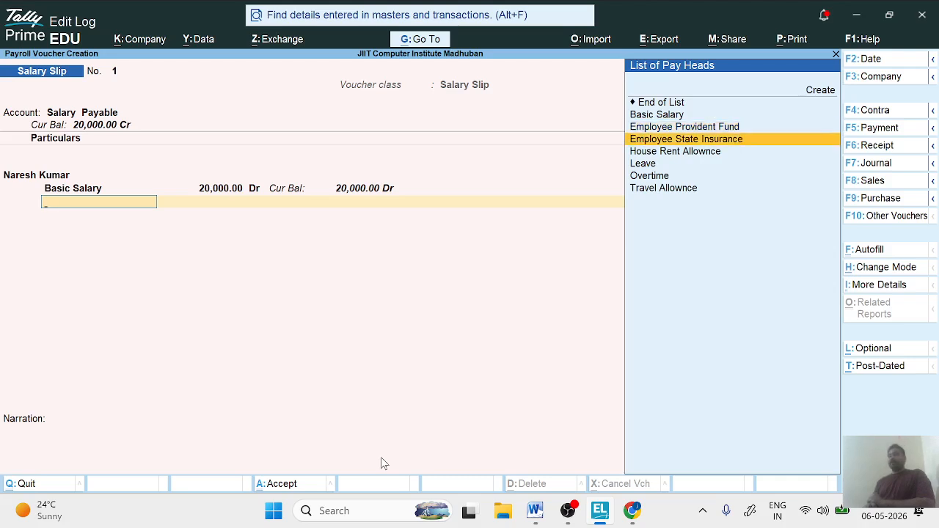
pyautogui.press('Down')
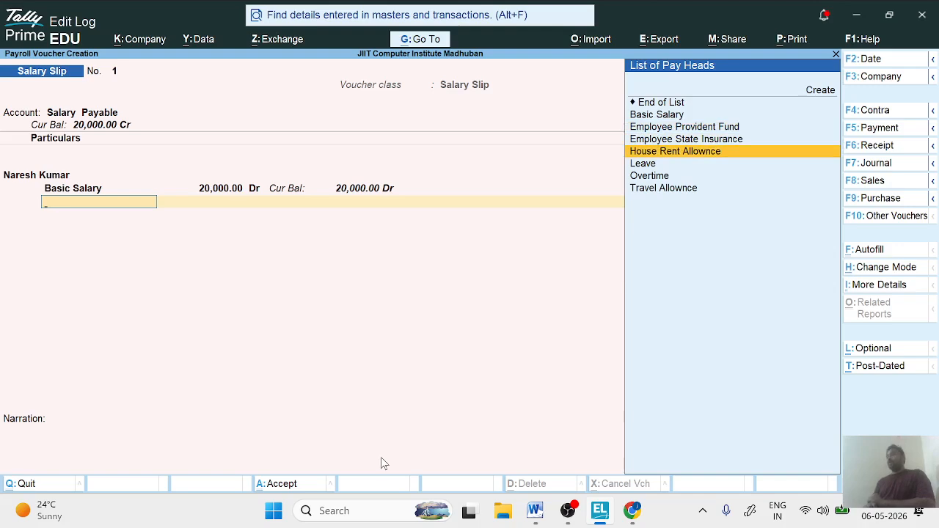
pyautogui.press('Down')
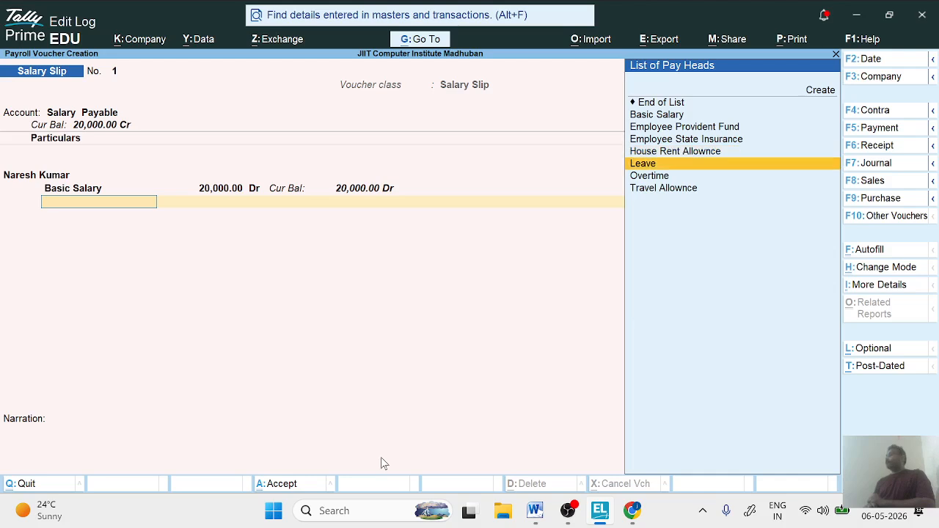
pyautogui.press('Return')
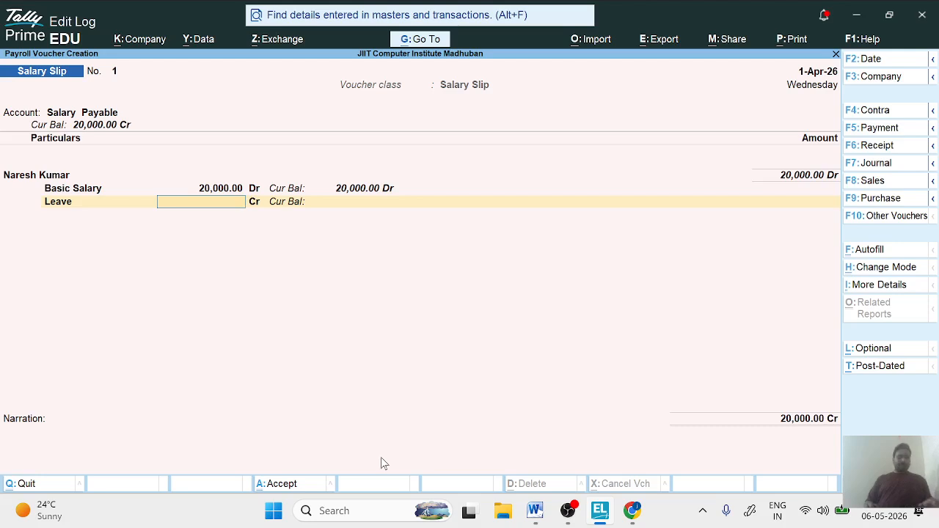
pyautogui.write('2000')
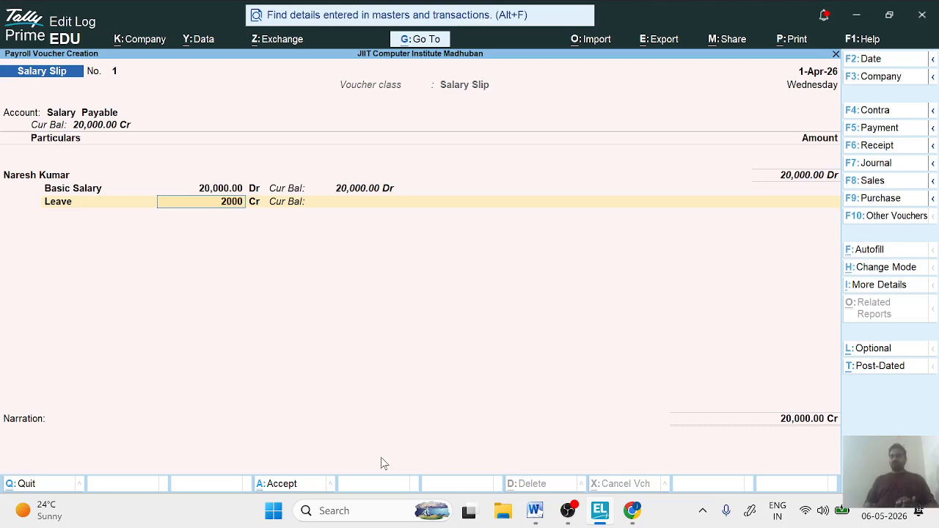
pyautogui.press('Return')
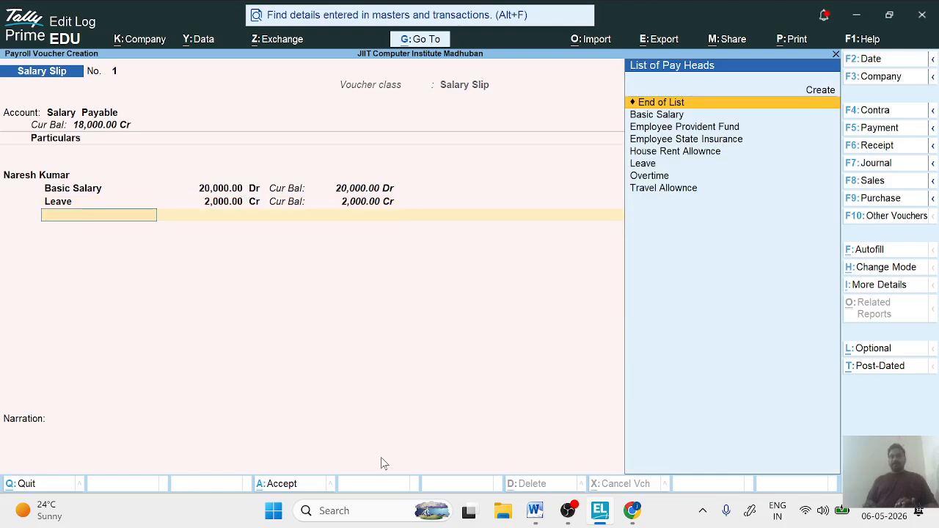
# - Add an Overtime pay head line of 200 below Leave in the salary slip
pyautogui.press('Down')
pyautogui.press('Down')
pyautogui.press('Down')
pyautogui.press('Down')
pyautogui.press('Down')
pyautogui.press('Down')
pyautogui.press('Return')
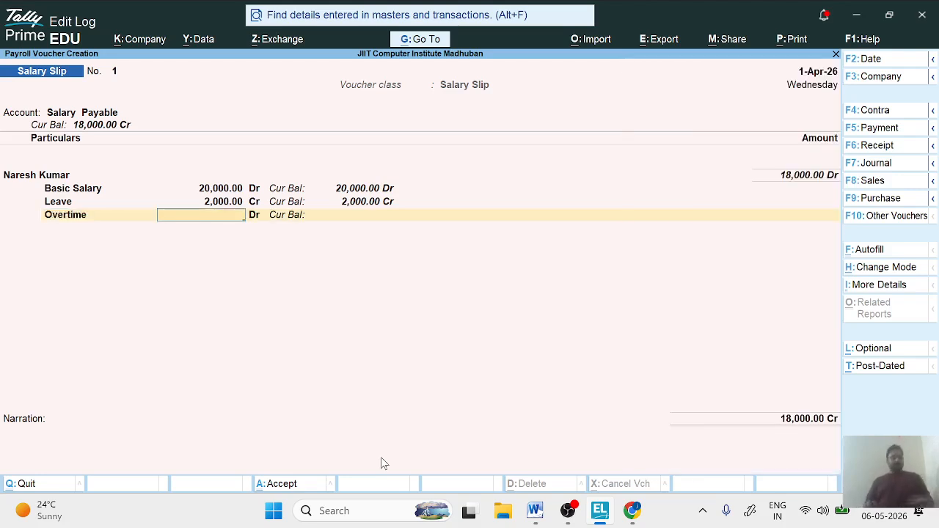
pyautogui.write('1')
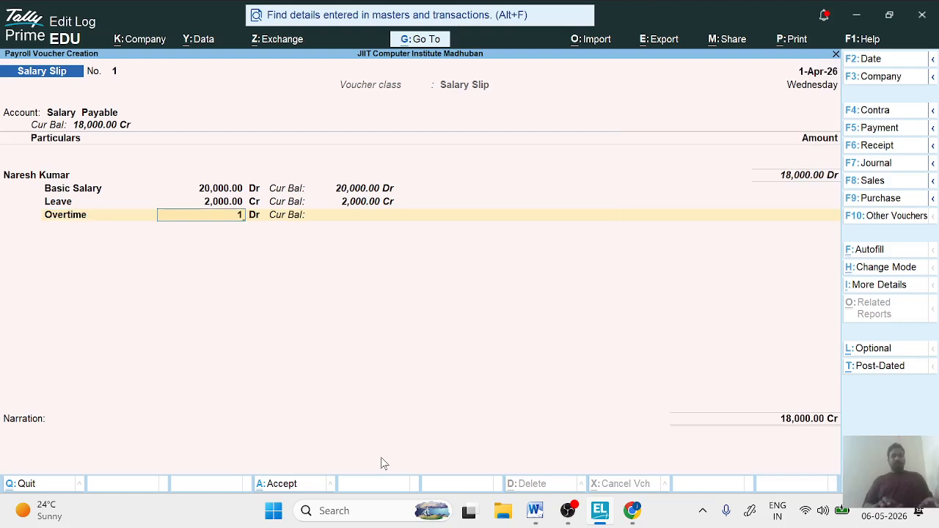
pyautogui.write('00')
pyautogui.press('Return')
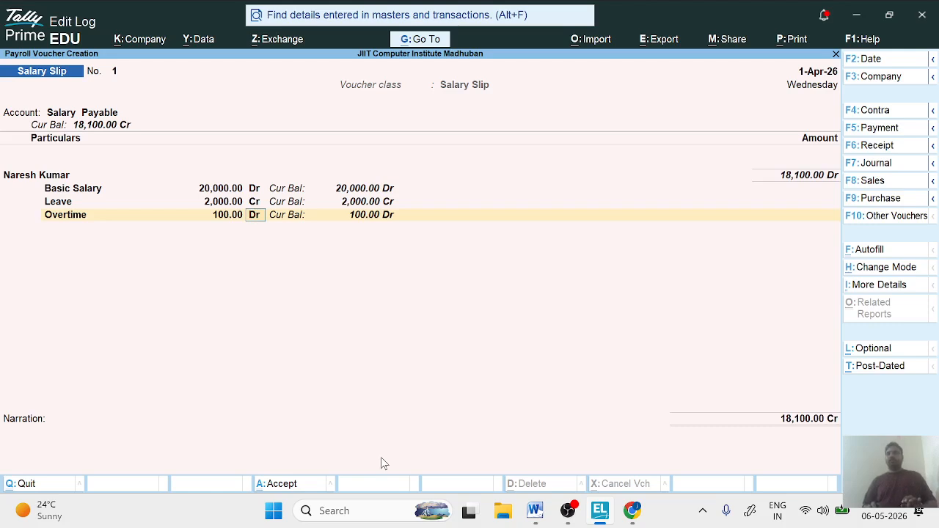
pyautogui.press('BackSpace')
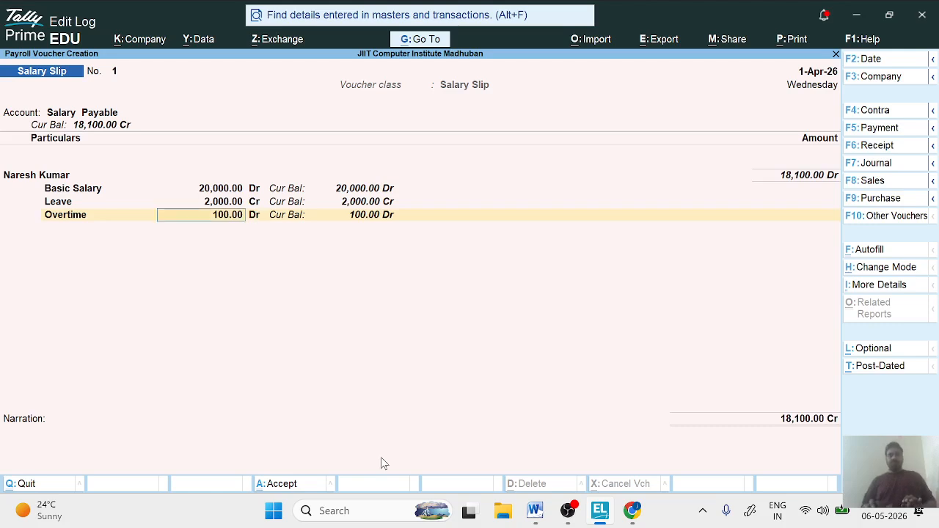
pyautogui.write('200')
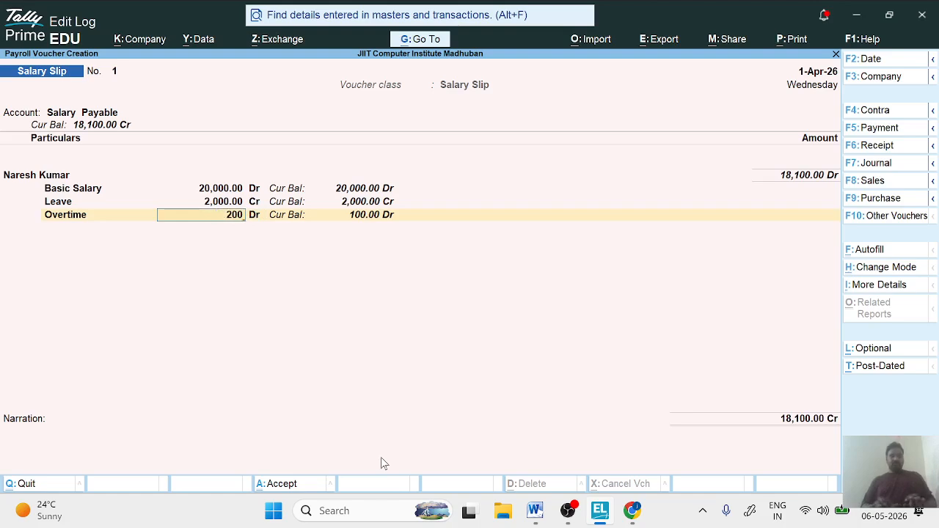
pyautogui.press('Return')
# - End the pay head and employee lists, save the salary slip with a blank narration, and leave voucher entry
pyautogui.press('Return')
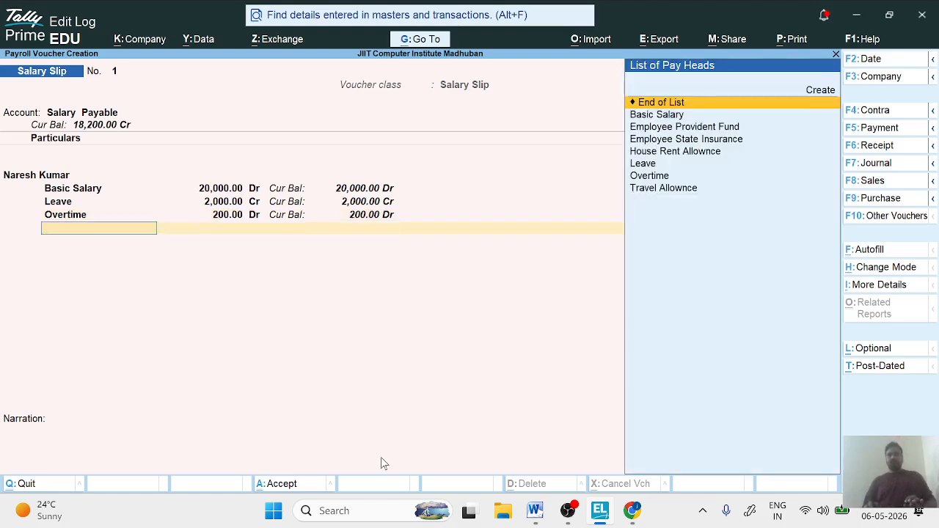
pyautogui.press('Return')
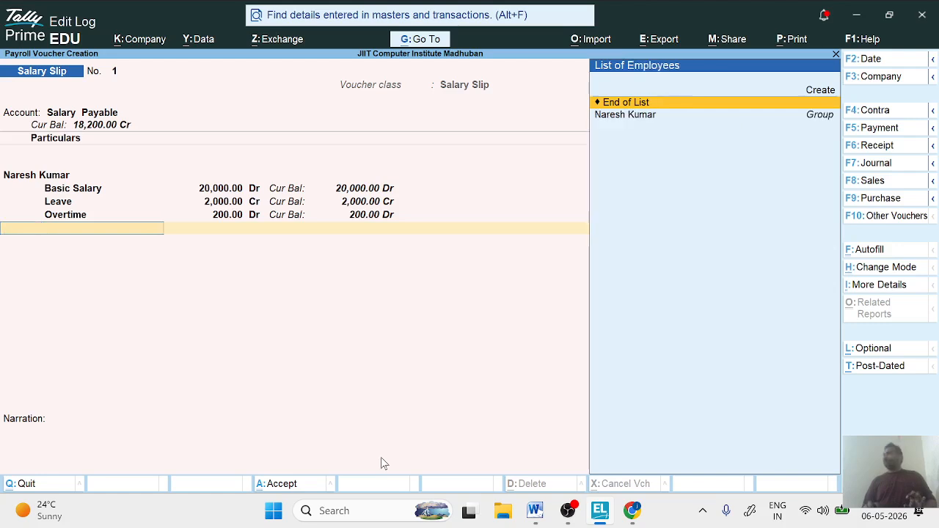
pyautogui.press('Return')
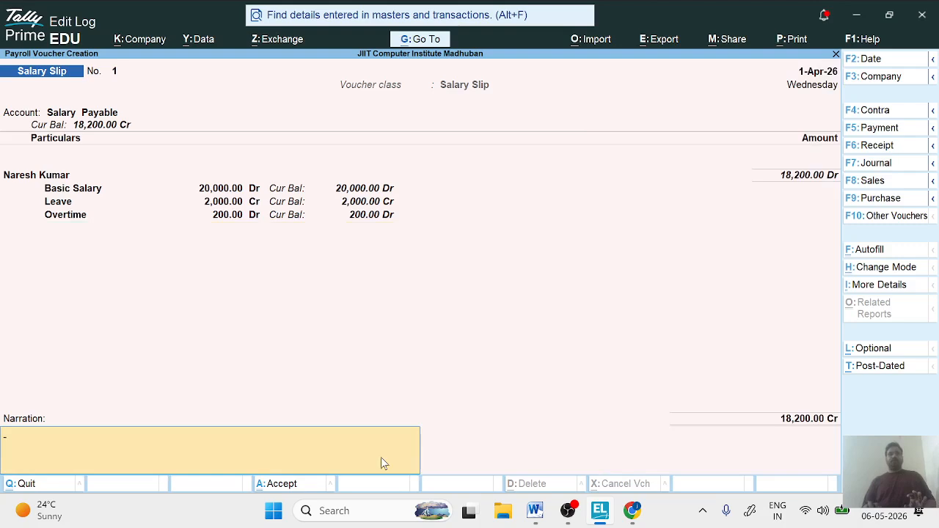
pyautogui.press('Return')
pyautogui.press('Return')
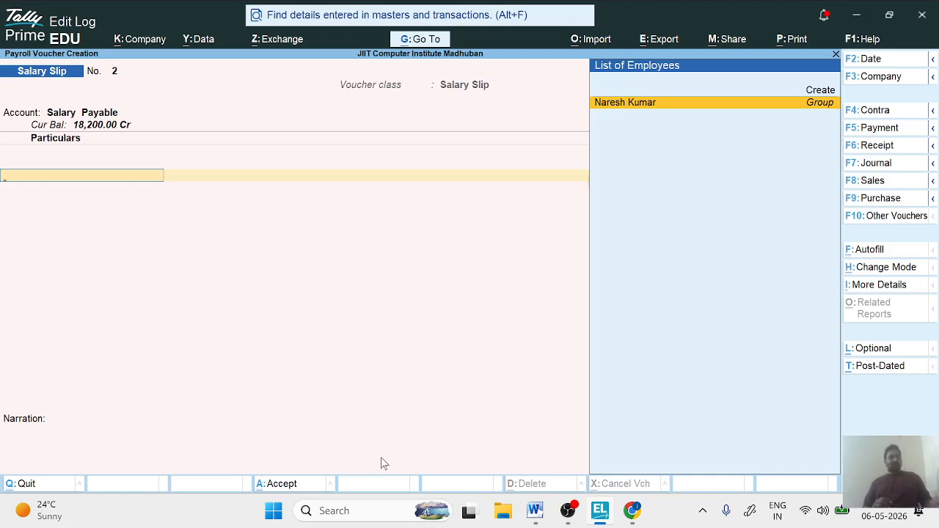
pyautogui.press('Escape')
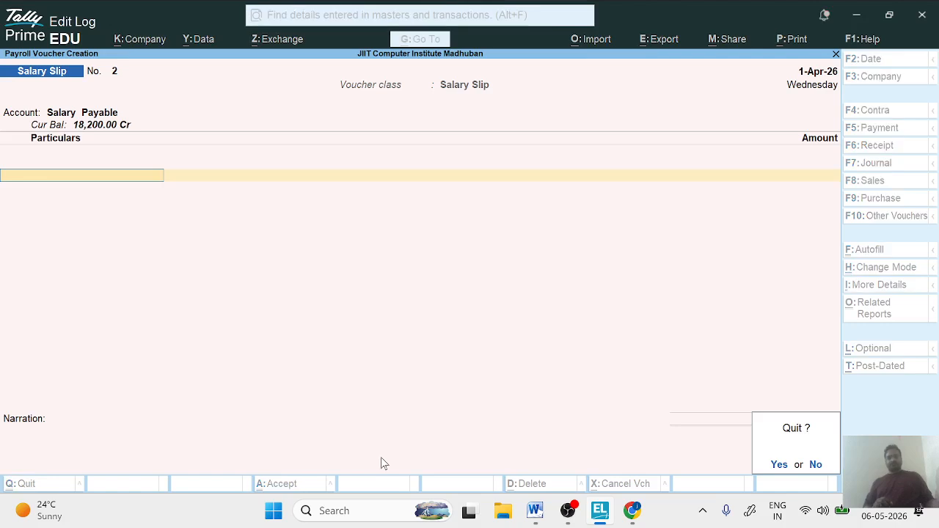
pyautogui.press('y')
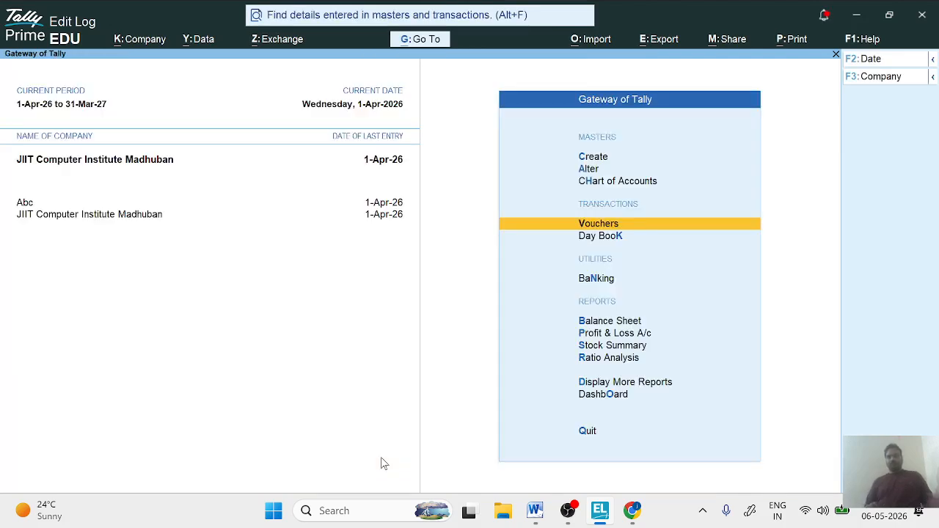
# - Open the list of Payroll Reports among the additional reports
pyautogui.press('Down')
pyautogui.press('Down')
pyautogui.press('Down')
pyautogui.press('Down')
pyautogui.press('Down')
pyautogui.press('Down')
pyautogui.press('Down')
pyautogui.press('Down')
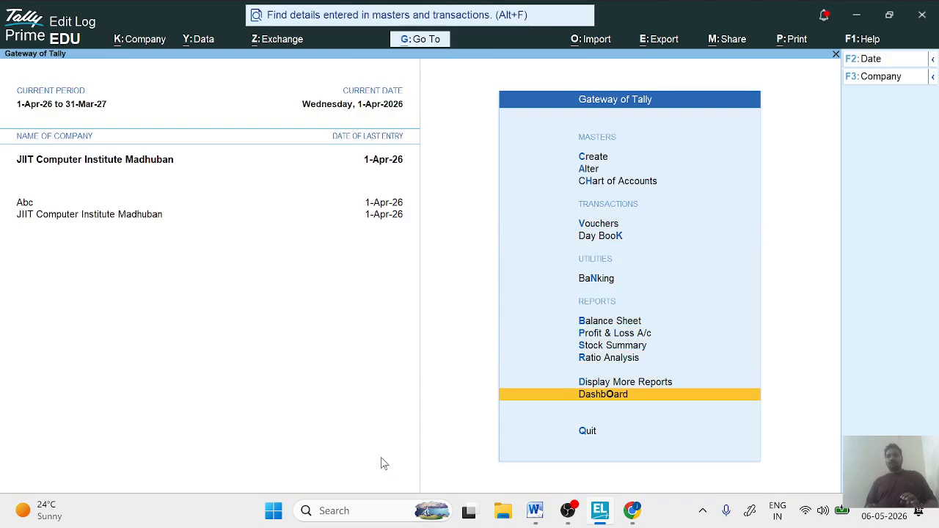
pyautogui.press('Up')
pyautogui.press('Return')
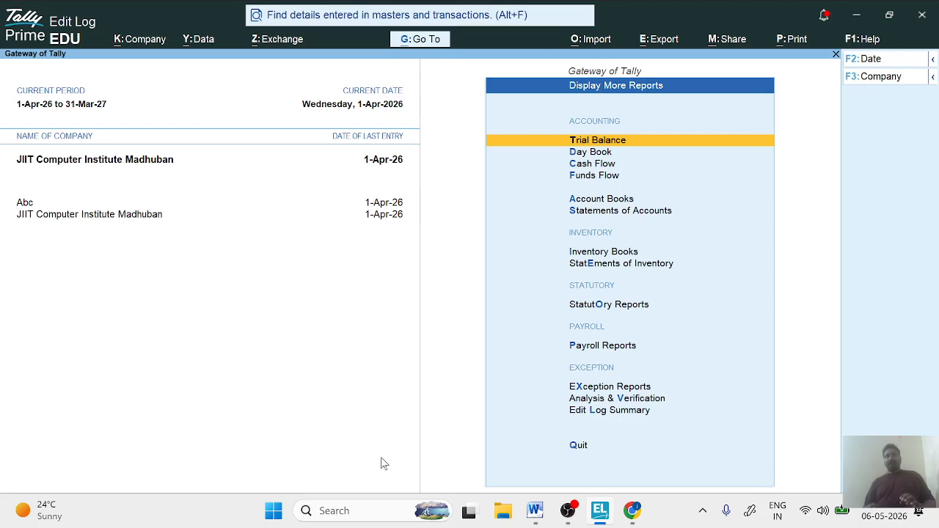
pyautogui.press('Down')
pyautogui.press('Down')
pyautogui.press('Down')
pyautogui.press('Down')
pyautogui.press('Down')
pyautogui.press('Down')
pyautogui.press('Down')
pyautogui.press('Down')
pyautogui.press('Down')
pyautogui.press('Down')
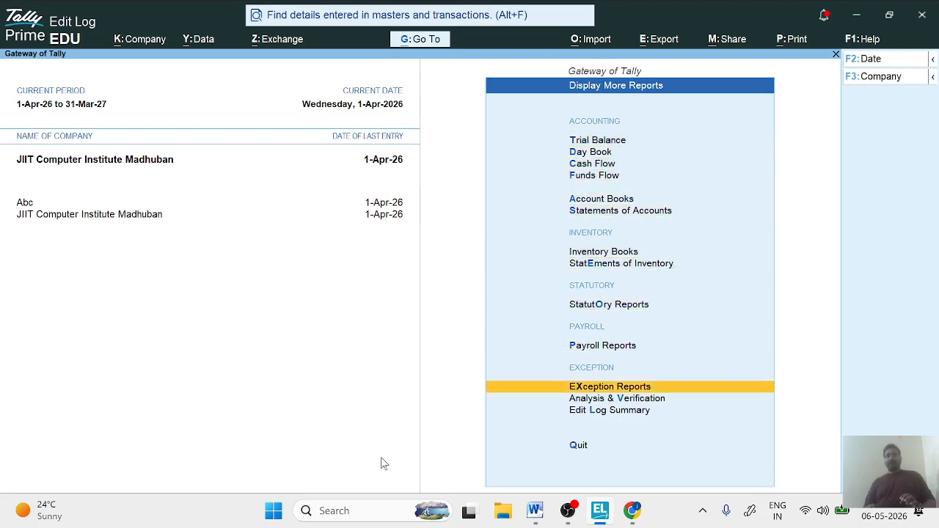
pyautogui.press('Up')
pyautogui.press('Return')
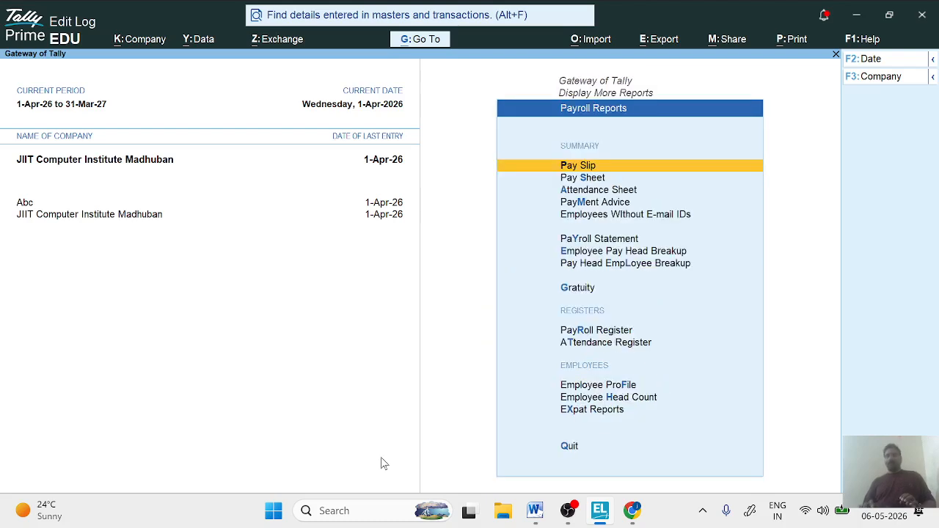
# - Display the Pay Slip report for the individual employee and open its print preview
pyautogui.press('Return')
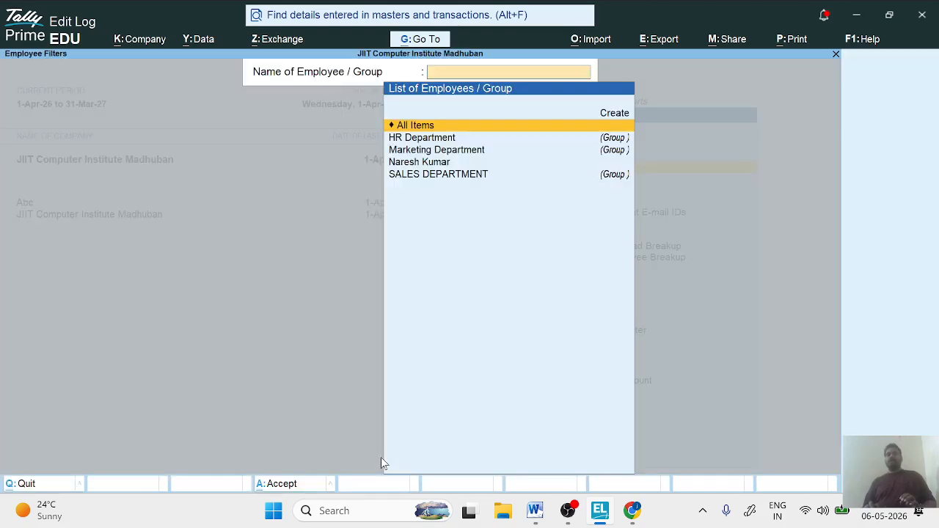
pyautogui.press('Down')
pyautogui.press('Down')
pyautogui.press('Down')
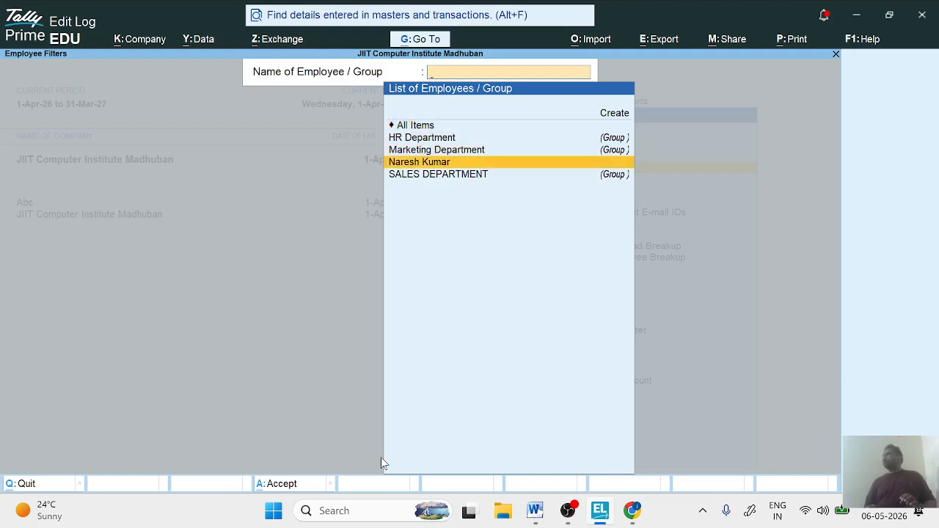
pyautogui.press('Return')
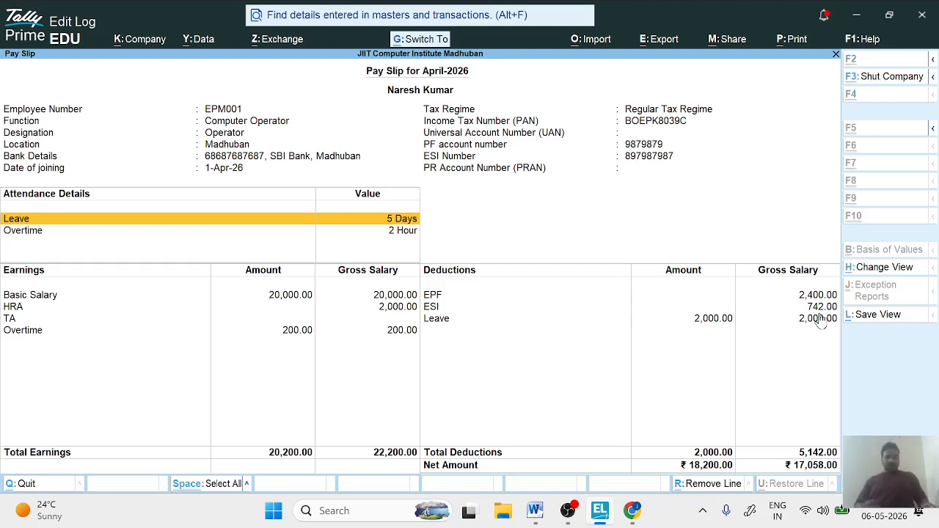
pyautogui.hotkey('ctrl', 'p')
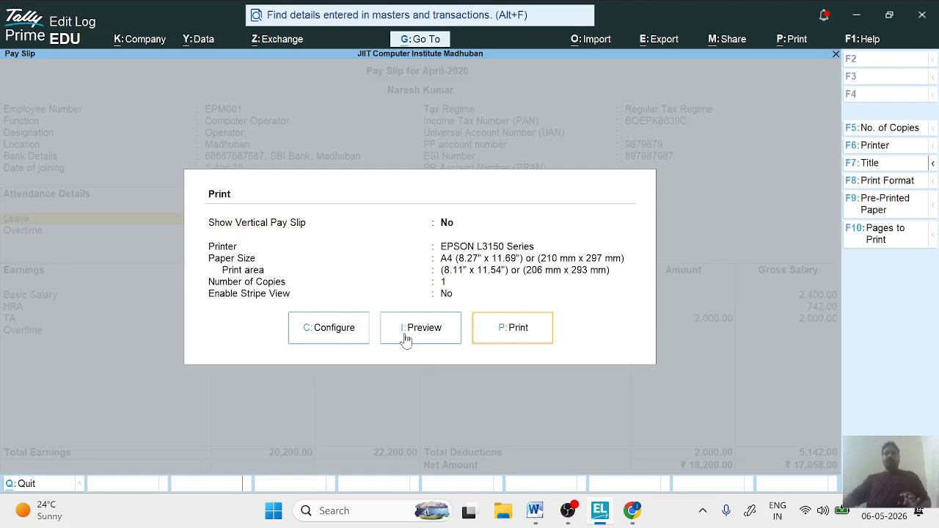
pyautogui.click(405, 334)
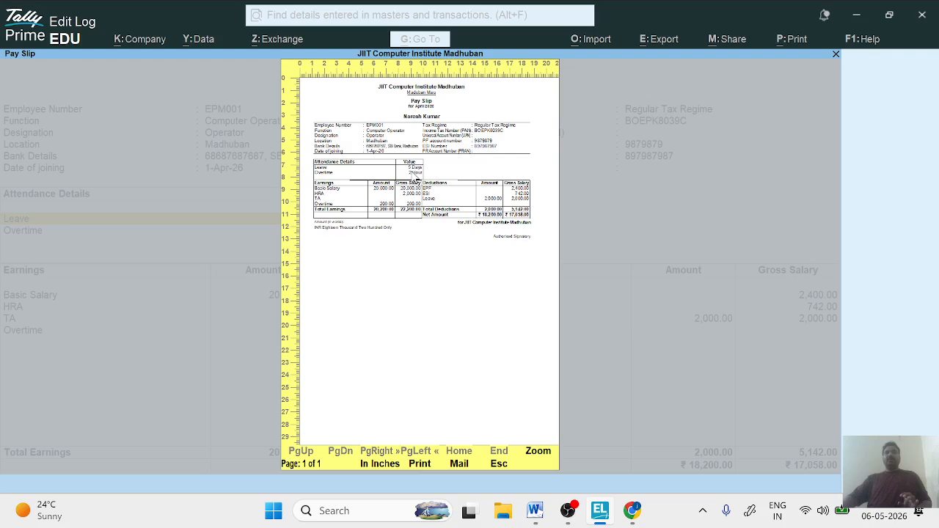